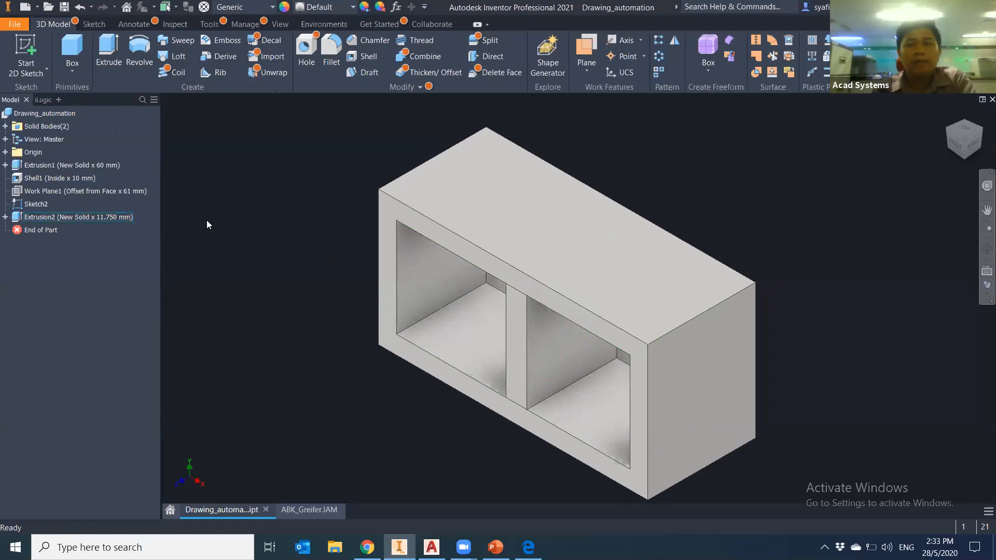
# Examine the two-compartment box model from several angles, including its front openings and side faces
pyautogui.moveTo(681, 365); pyautogui.dragTo(739, 341, button='middle')
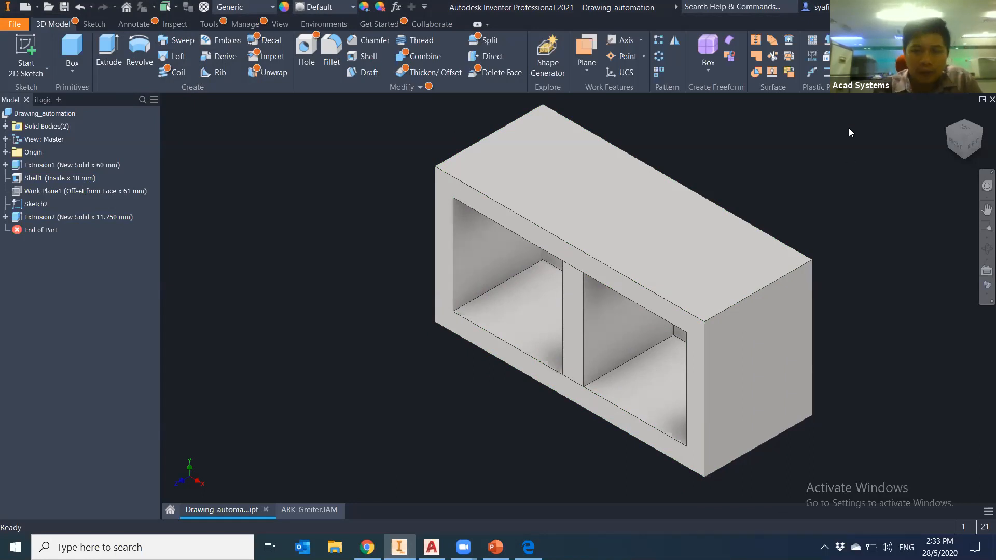
pyautogui.moveTo(471, 412); pyautogui.dragTo(442, 413, button='middle')
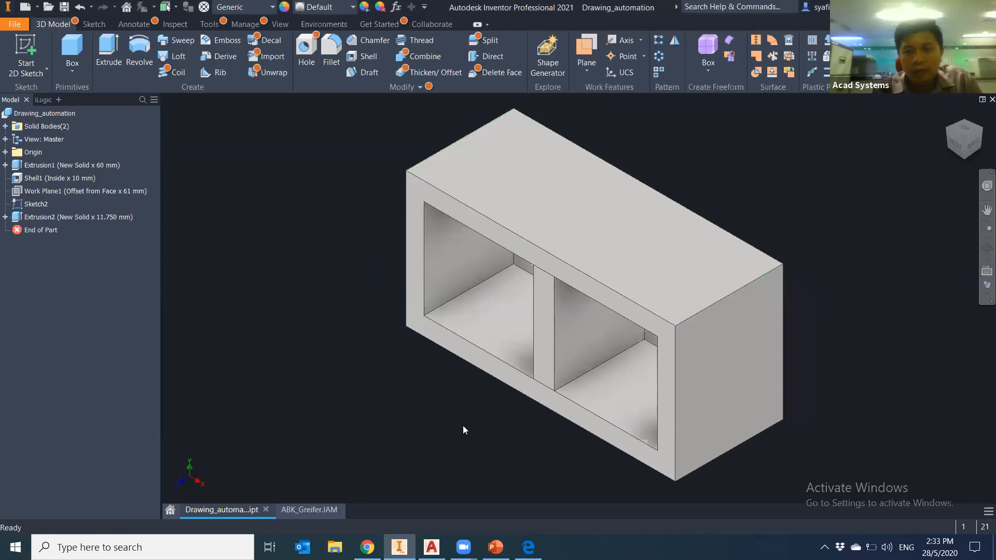
pyautogui.moveTo(385, 378); pyautogui.dragTo(405, 381, button='middle')
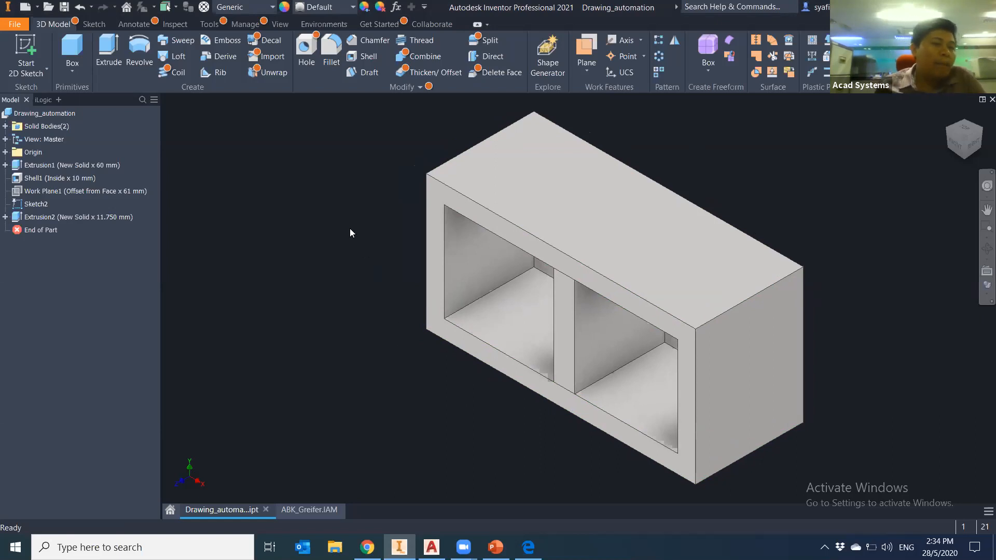
pyautogui.moveTo(362, 282); pyautogui.dragTo(394, 289, button='middle')
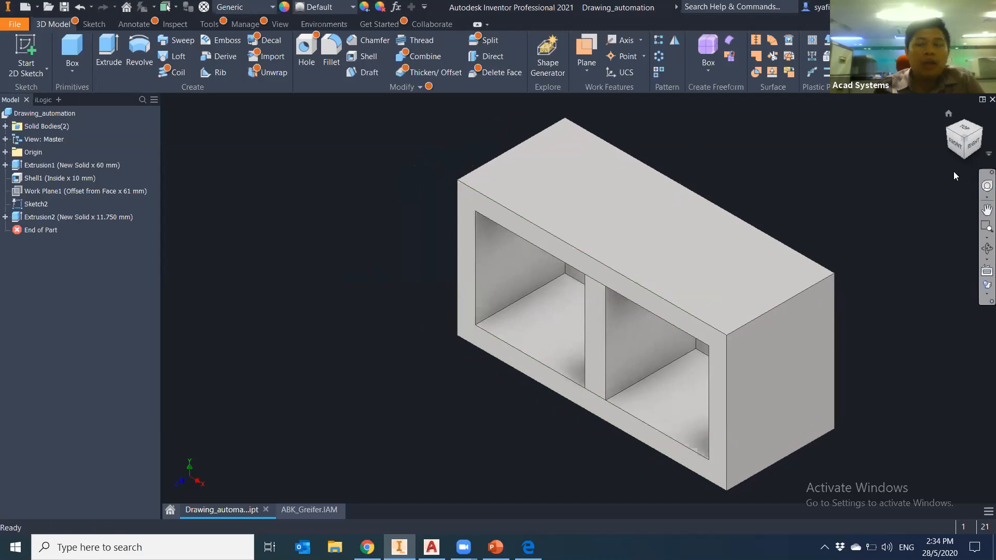
pyautogui.click(959, 148)
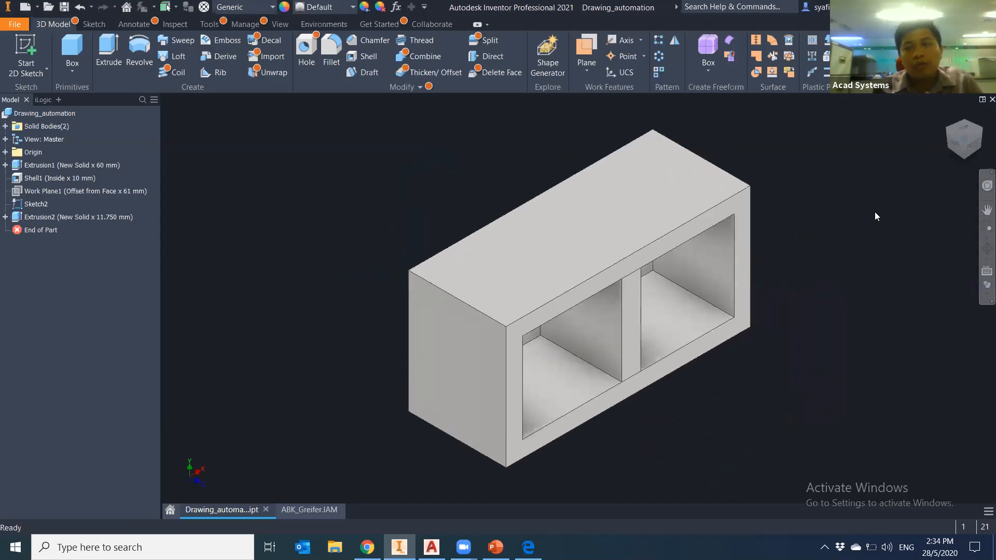
pyautogui.click(980, 130)
pyautogui.moveTo(537, 409)
pyautogui.keyDown('shift'); pyautogui.mouseDown(button='middle')
pyautogui.moveTo(608, 387)
pyautogui.moveTo(652, 396)
pyautogui.moveTo(648, 406)
pyautogui.moveTo(546, 397)
pyautogui.mouseUp(button='middle'); pyautogui.keyUp('shift')
pyautogui.moveTo(756, 344)
pyautogui.keyDown('shift'); pyautogui.mouseDown(button='middle')
pyautogui.moveTo(785, 366)
pyautogui.moveTo(801, 349)
pyautogui.moveTo(763, 354)
pyautogui.mouseUp(button='middle'); pyautogui.keyUp('shift')
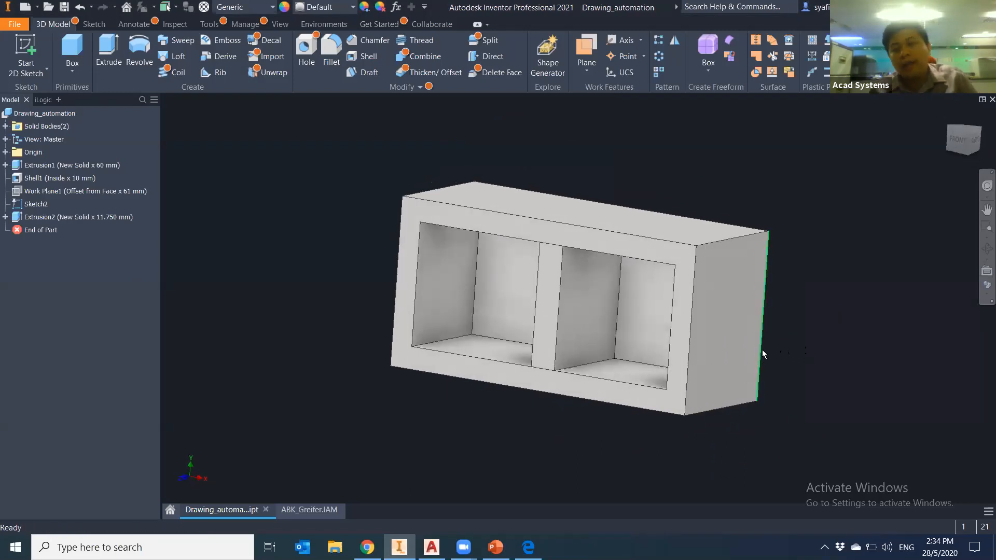
pyautogui.scroll(3, 711, 381)
pyautogui.scroll(-5, 709, 381)
pyautogui.moveTo(629, 429)
pyautogui.mouseDown(button='middle')
pyautogui.moveTo(706, 424)
pyautogui.moveTo(708, 434)
pyautogui.moveTo(633, 438)
pyautogui.mouseUp(button='middle')
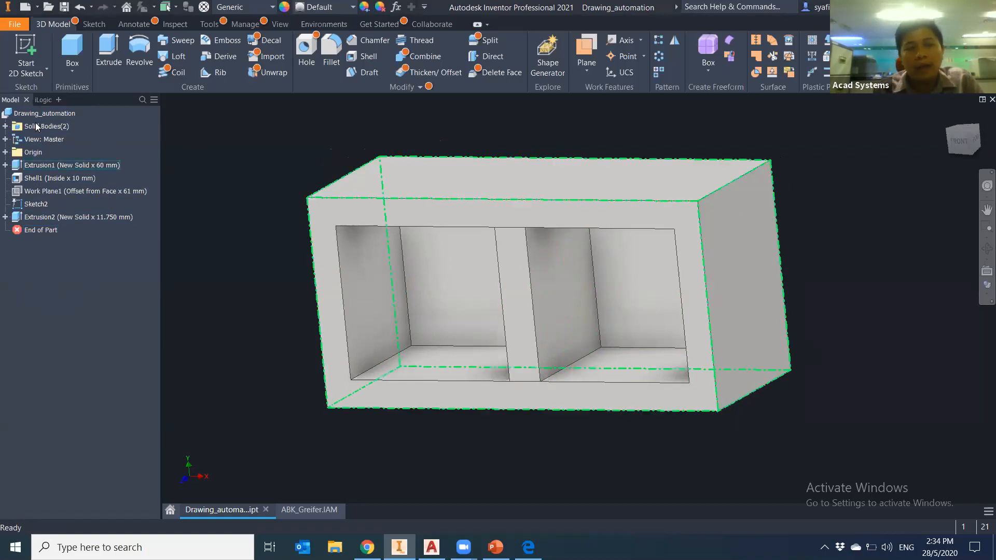
# Close the iLogic browser, display it again, and return to the part's feature tree
pyautogui.click(40, 103)
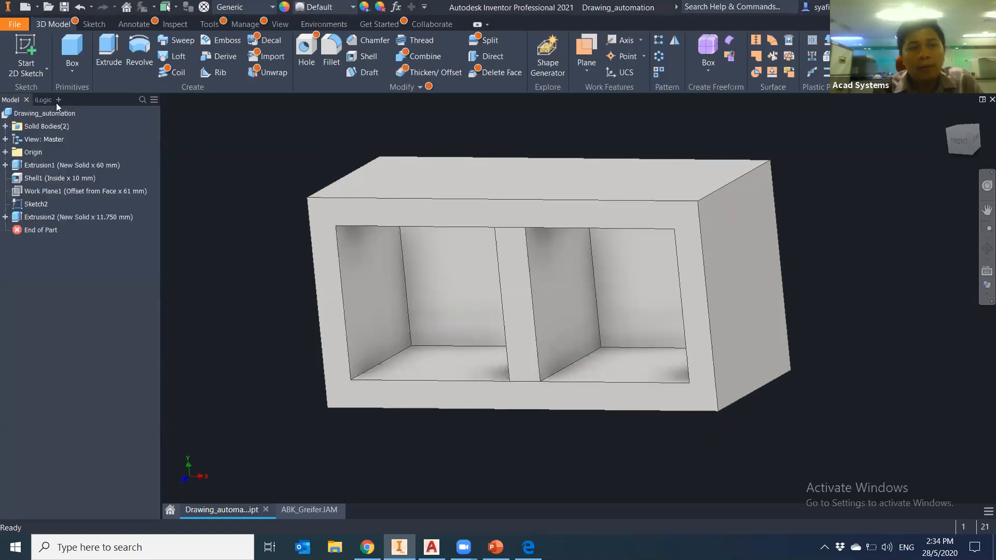
pyautogui.click(58, 100)
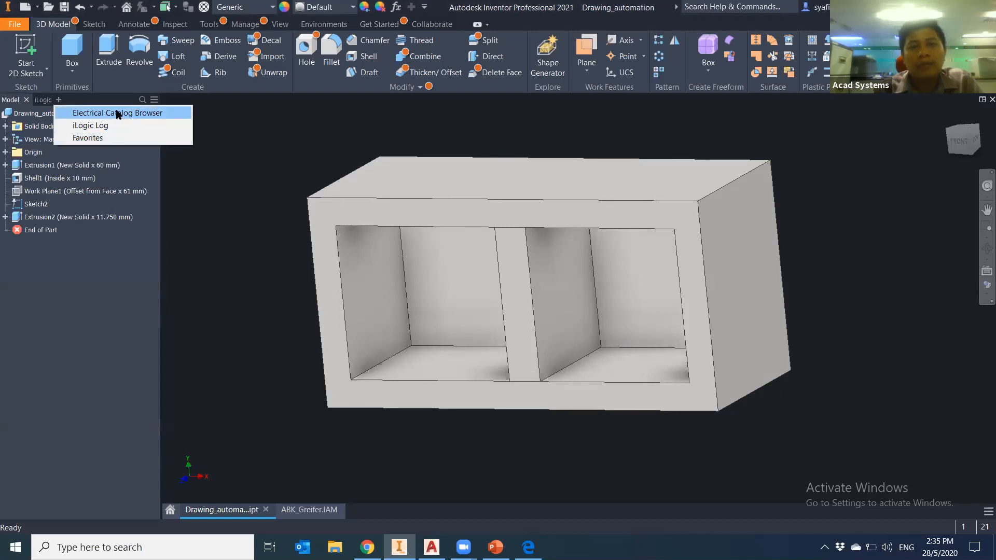
pyautogui.click(62, 257)
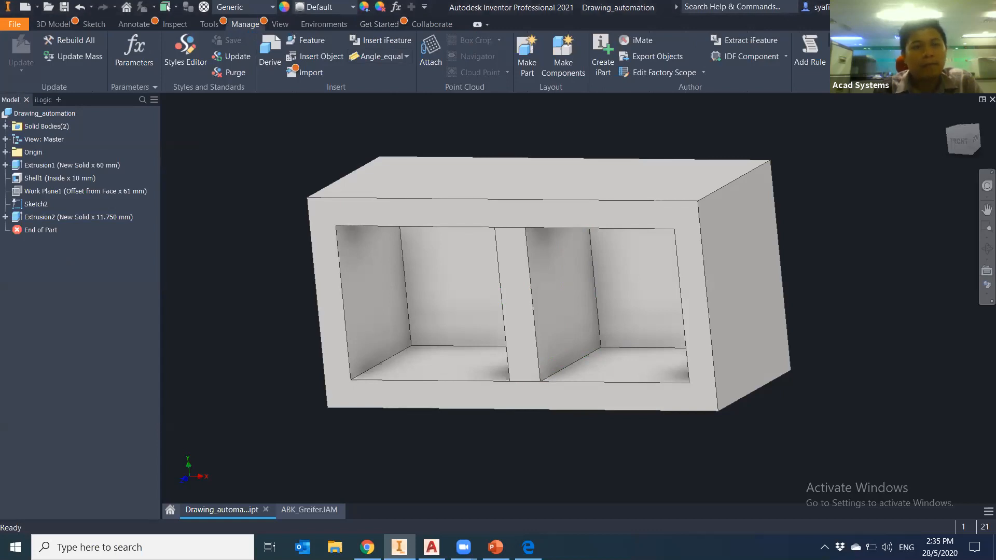
pyautogui.click(38, 101)
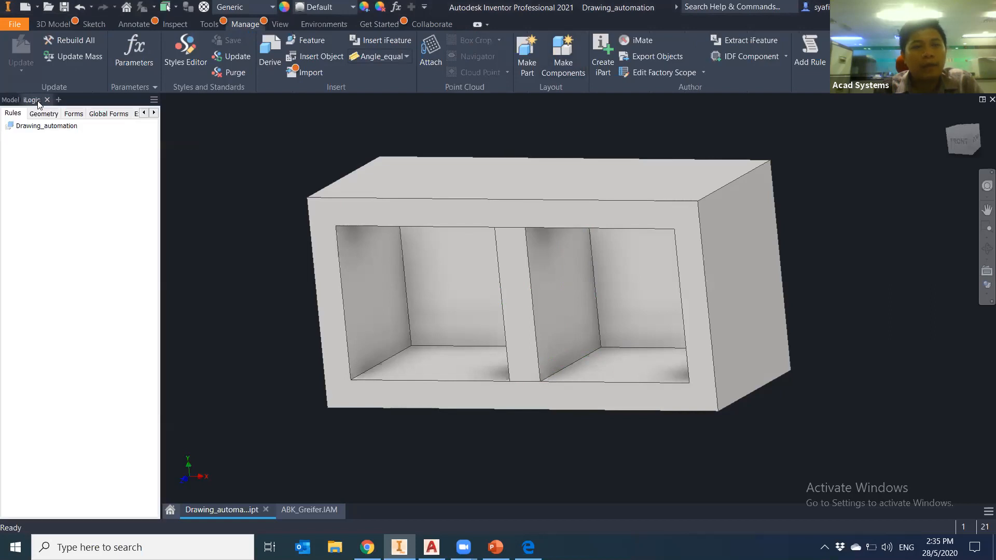
pyautogui.click(45, 100)
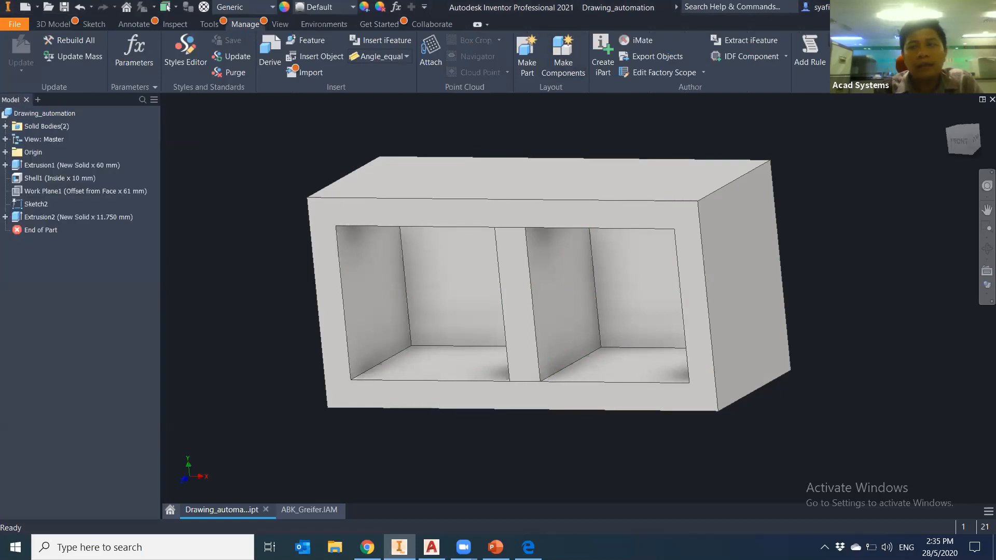
pyautogui.click(861, 72)
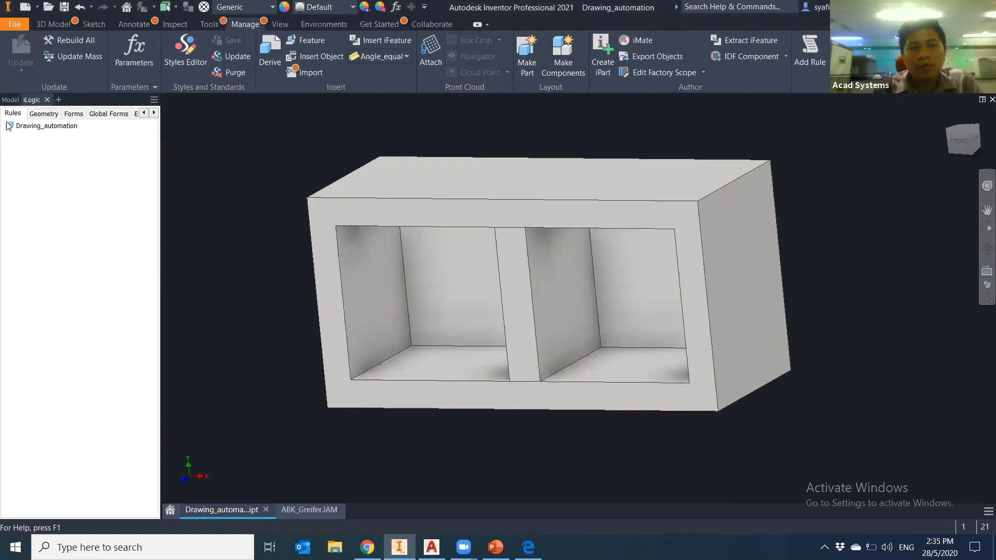
pyautogui.click(9, 100)
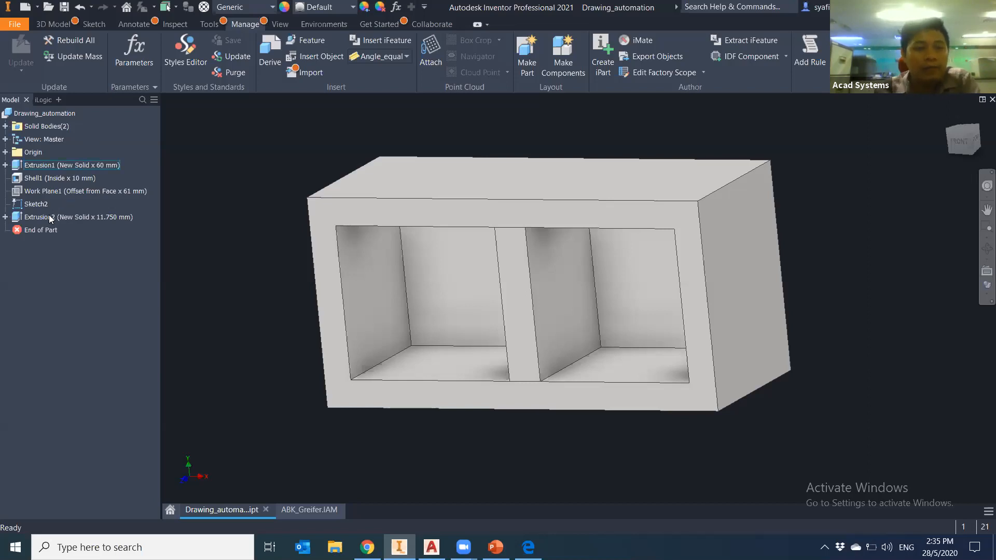
# Review the profile and distance settings of Extrusion1, leaving the feature unchanged
pyautogui.rightClick(49, 168)
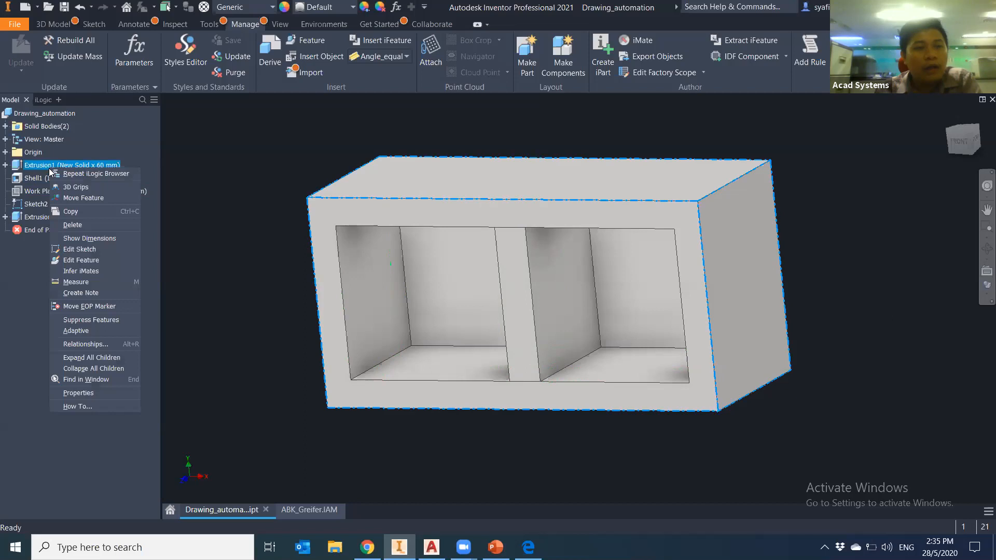
pyautogui.click(88, 261)
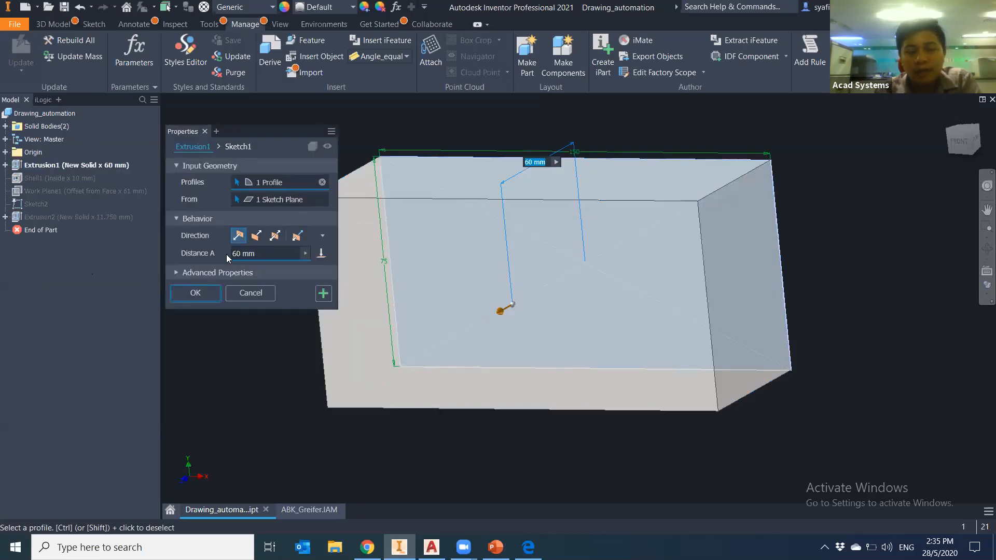
pyautogui.click(249, 295)
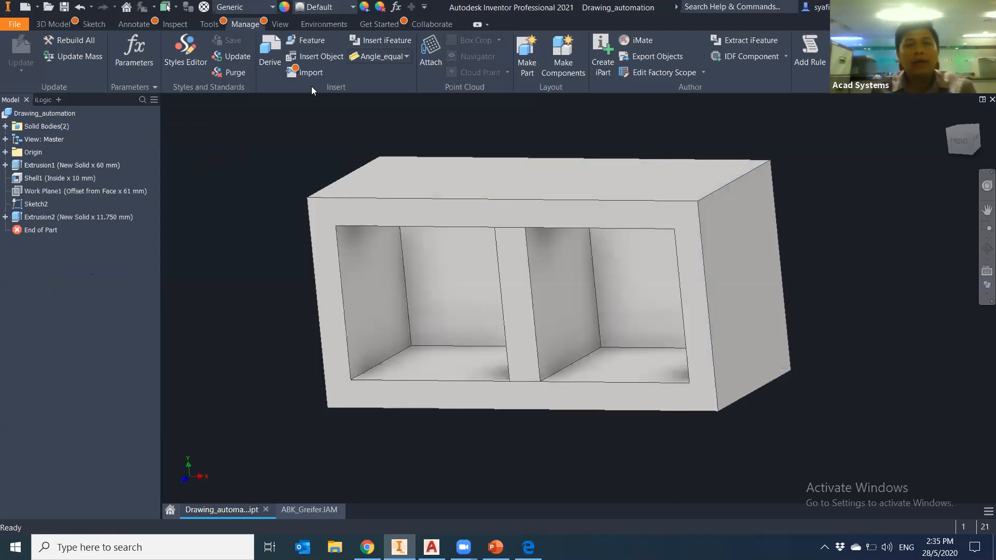
# Review the part's model parameters, including the extrusion depth Tiefe, and close the parameter table
pyautogui.moveTo(753, 371)
pyautogui.keyDown('shift'); pyautogui.mouseDown(button='middle')
pyautogui.moveTo(755, 384)
pyautogui.moveTo(764, 376)
pyautogui.mouseUp(button='middle'); pyautogui.keyUp('shift')
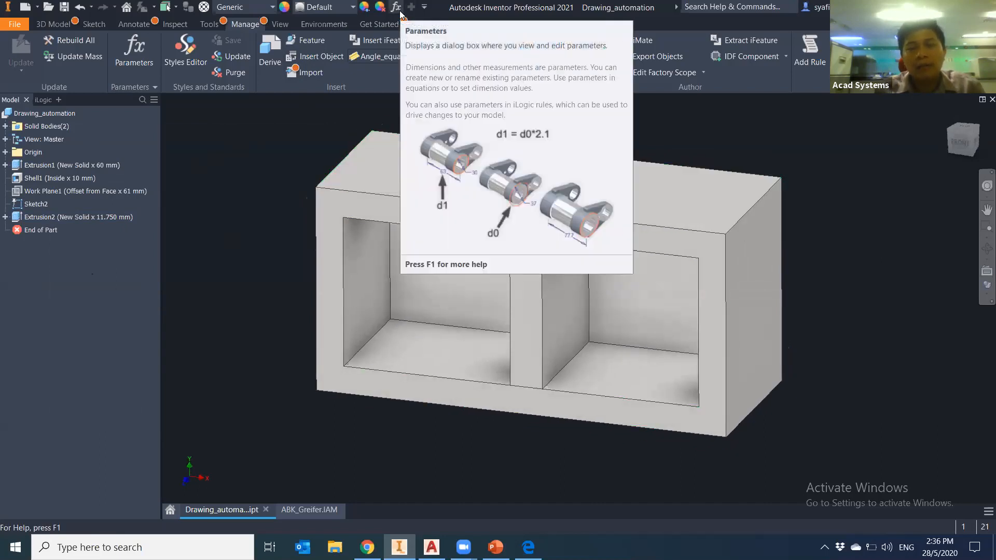
pyautogui.click(397, 7)
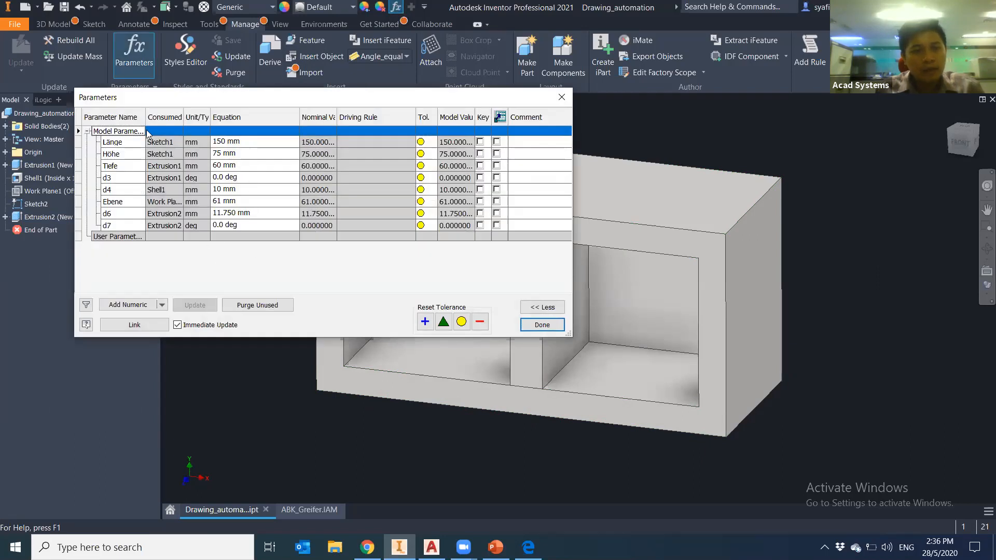
pyautogui.click(239, 166)
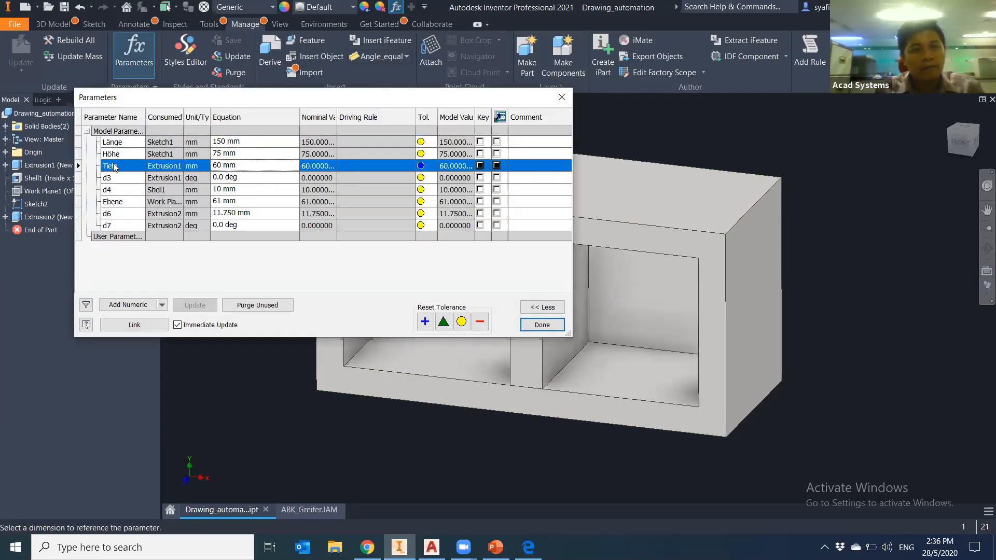
pyautogui.click(524, 328)
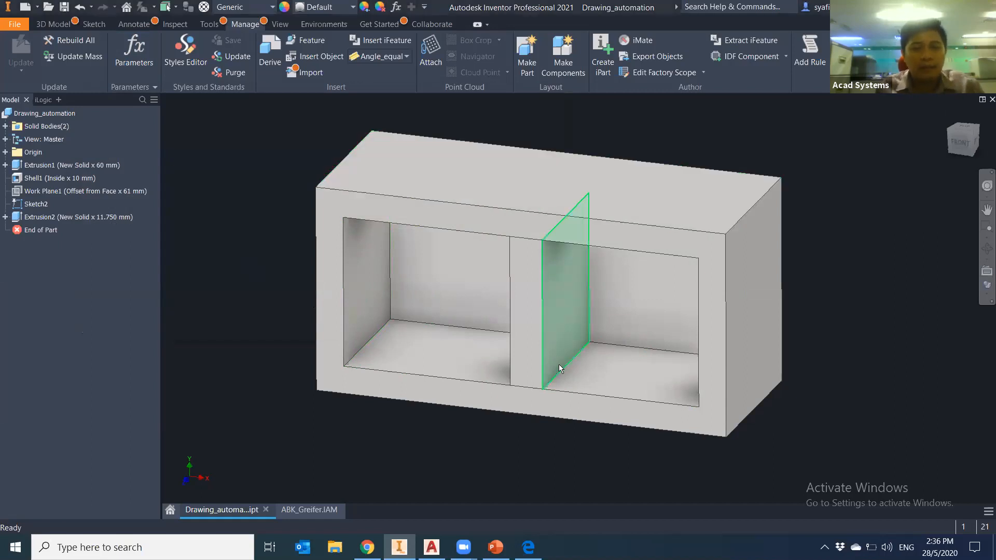
# Use the iLogic form Form 1 to set the divider's work plane offset Ebene to 25 mm
pyautogui.keyDown('shift'); pyautogui.moveTo(531, 434); pyautogui.dragTo(503, 423, button='middle'); pyautogui.keyUp('shift')
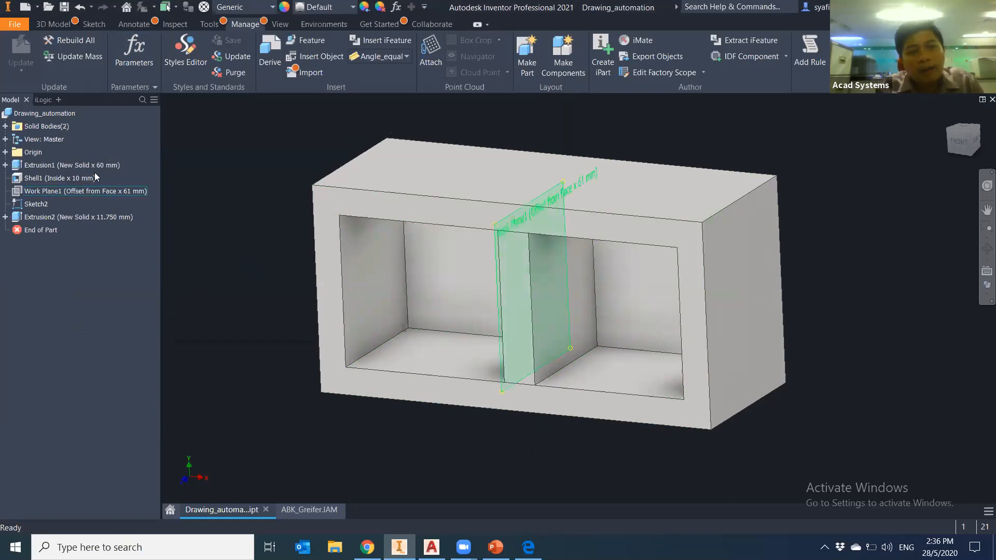
pyautogui.click(43, 100)
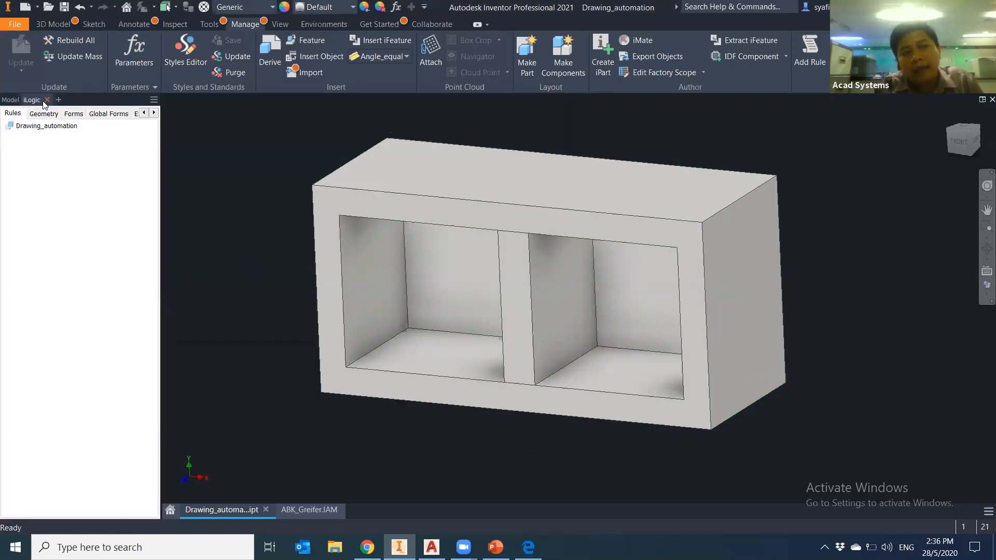
pyautogui.click(73, 113)
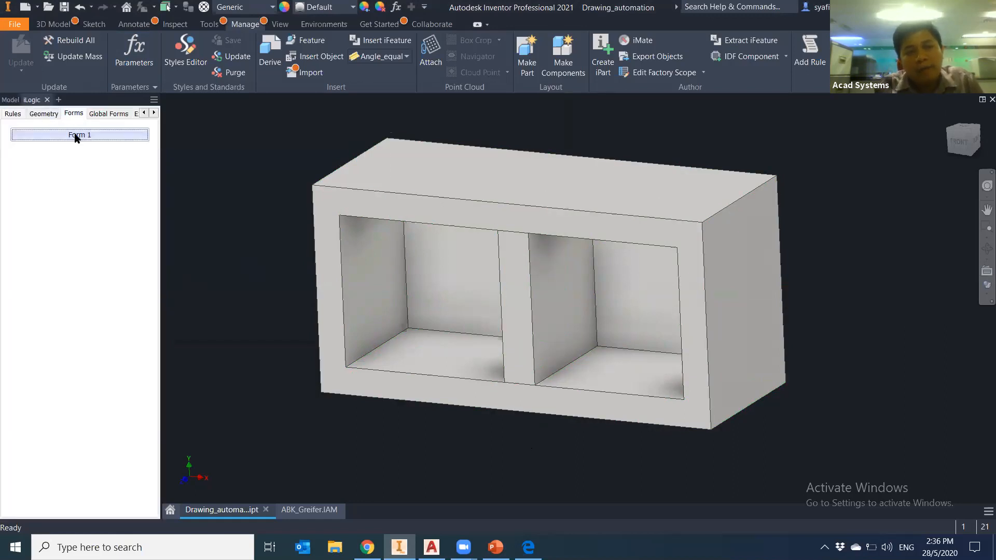
pyautogui.click(76, 136)
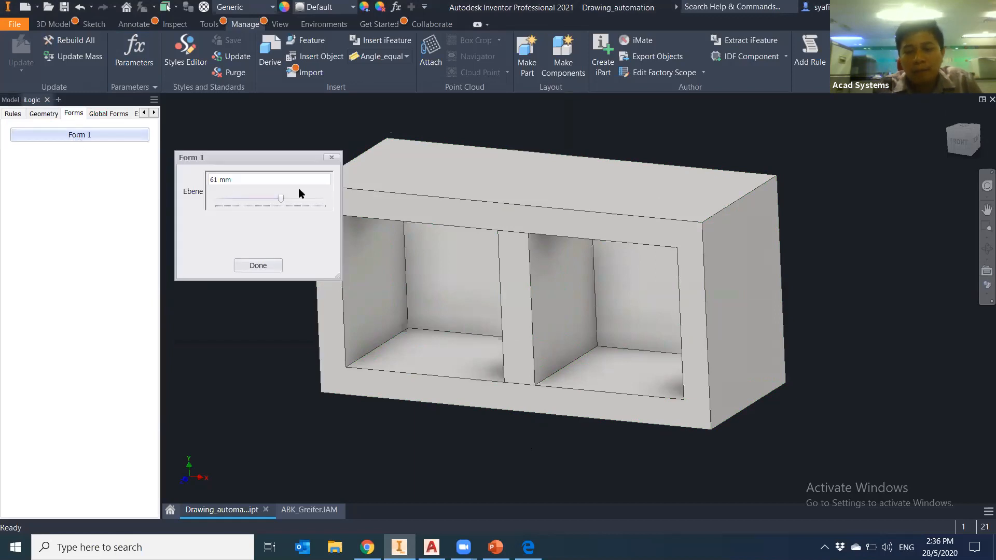
pyautogui.moveTo(490, 339); pyautogui.dragTo(559, 343, button='middle')
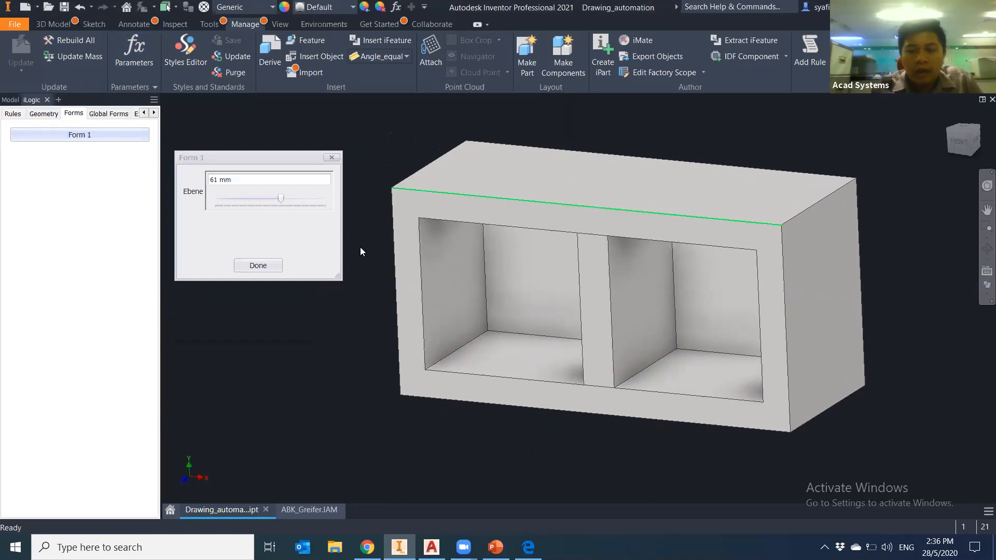
pyautogui.moveTo(279, 199); pyautogui.dragTo(247, 211)
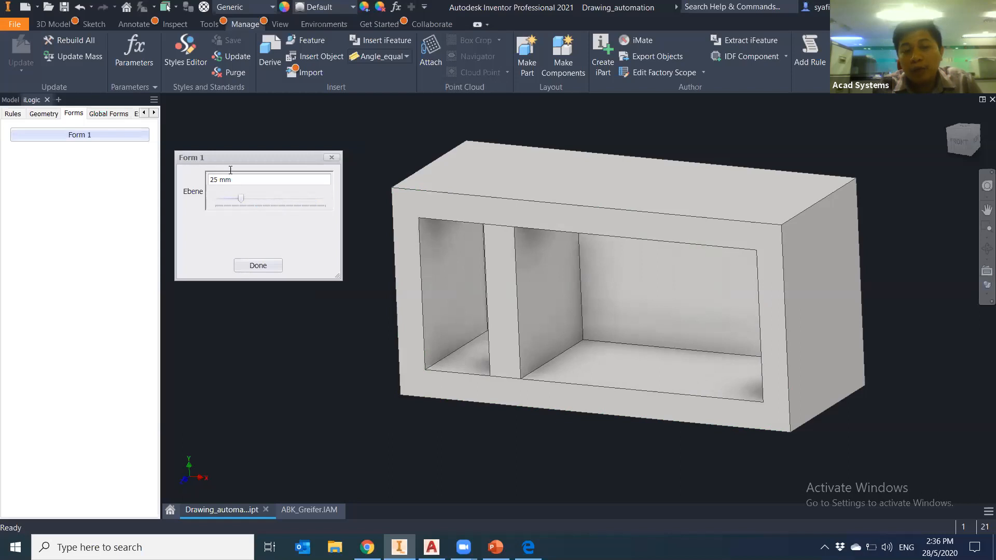
pyautogui.click(272, 265)
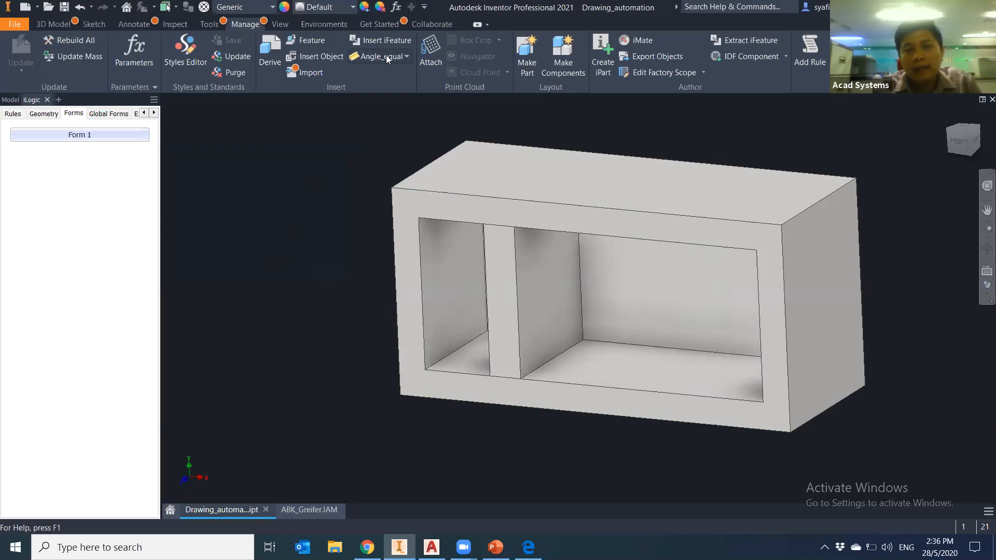
# Check the Tiefe and Ebene entries in the model parameters without editing them
pyautogui.click(395, 7)
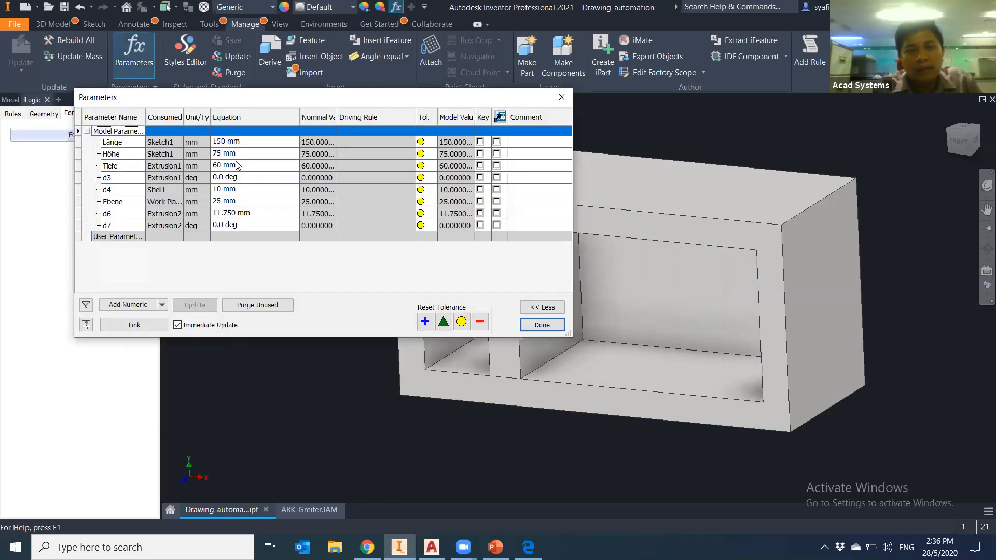
pyautogui.click(238, 165)
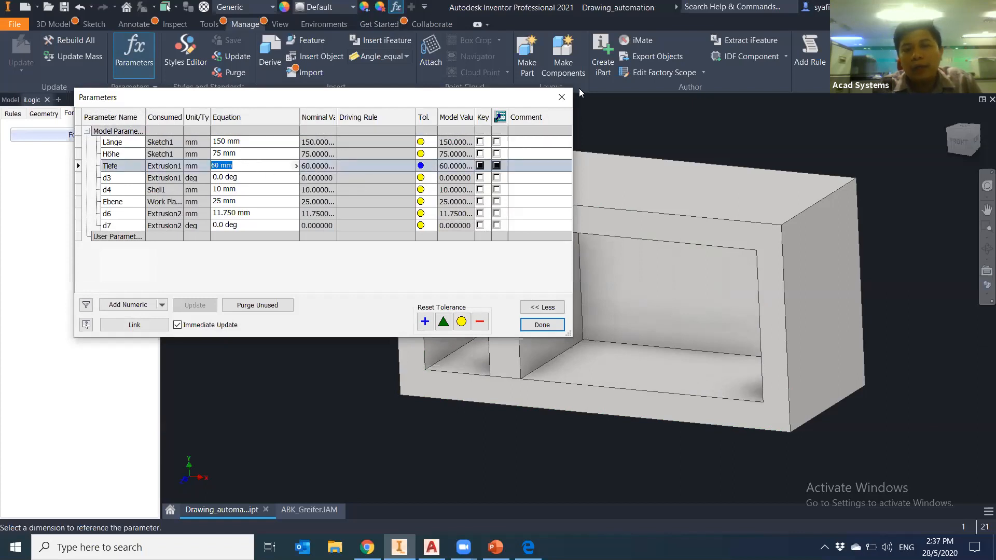
pyautogui.click(562, 97)
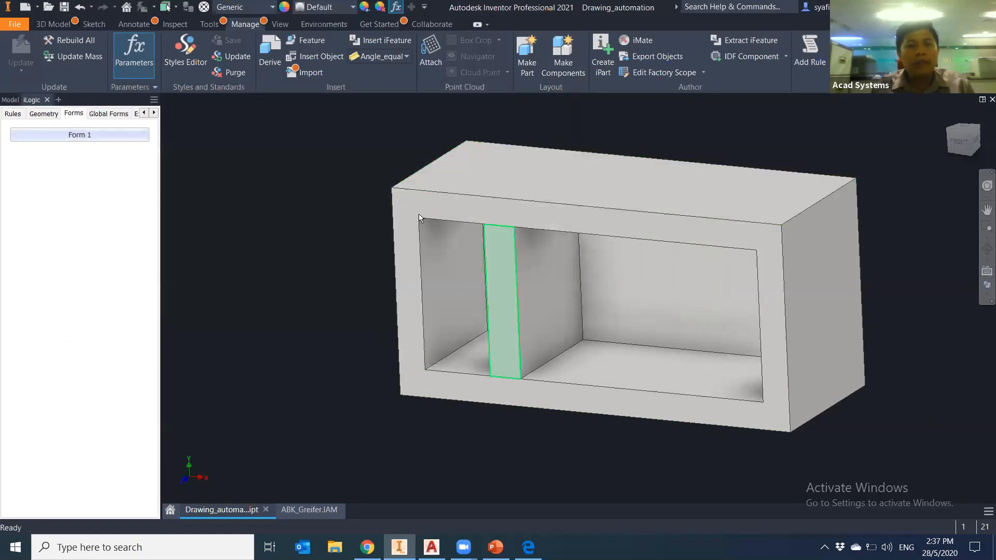
pyautogui.click(396, 7)
pyautogui.click(223, 202)
pyautogui.click(218, 203)
pyautogui.moveTo(218, 203); pyautogui.dragTo(196, 201)
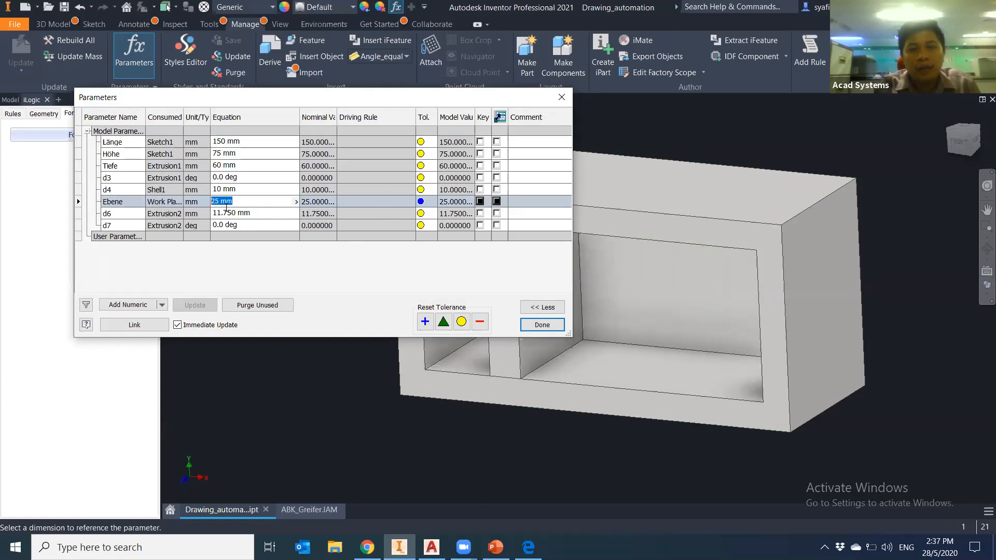
pyautogui.press('Escape')
# Set Ebene to 76 mm through Form 1 and check its entry in the model parameters
pyautogui.click(126, 137)
pyautogui.moveTo(243, 199); pyautogui.dragTo(298, 199)
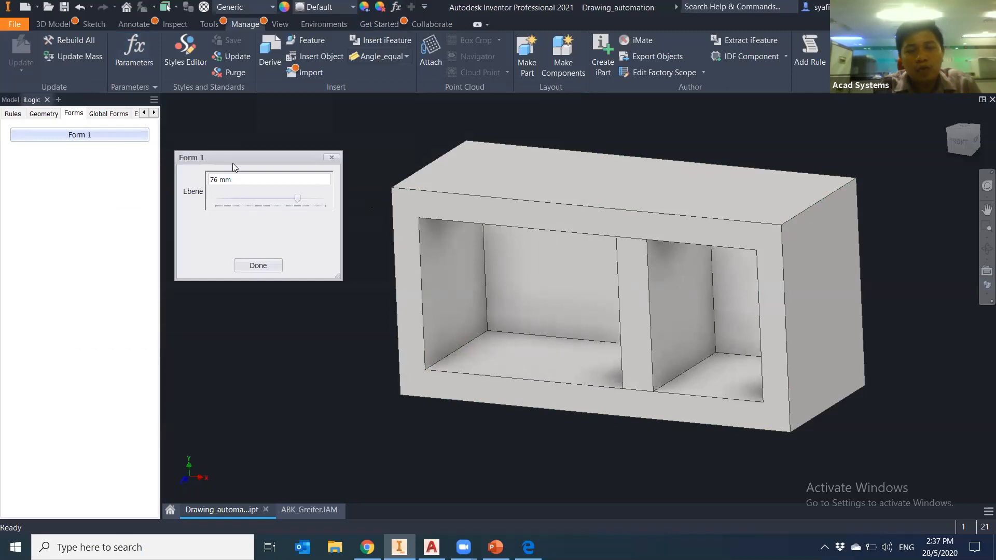
pyautogui.click(396, 7)
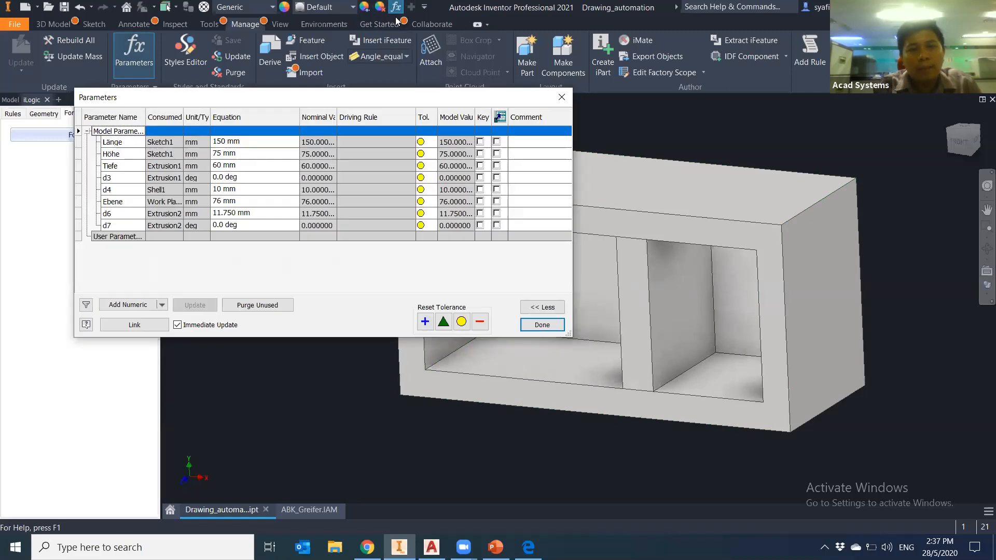
pyautogui.click(250, 201)
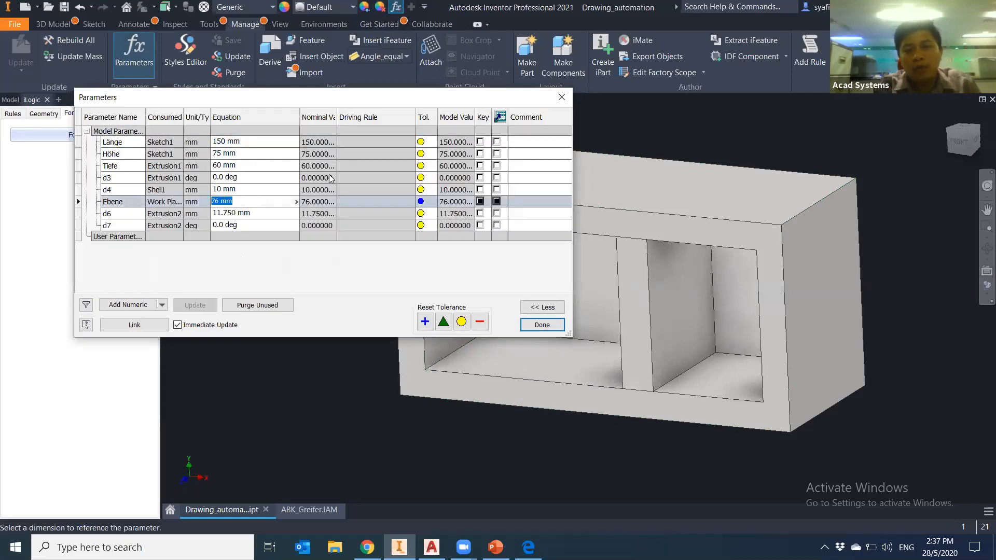
# Close the parameter table and reopen the iLogic form Form 1 to review its Ebene control, then close it
pyautogui.click(561, 97)
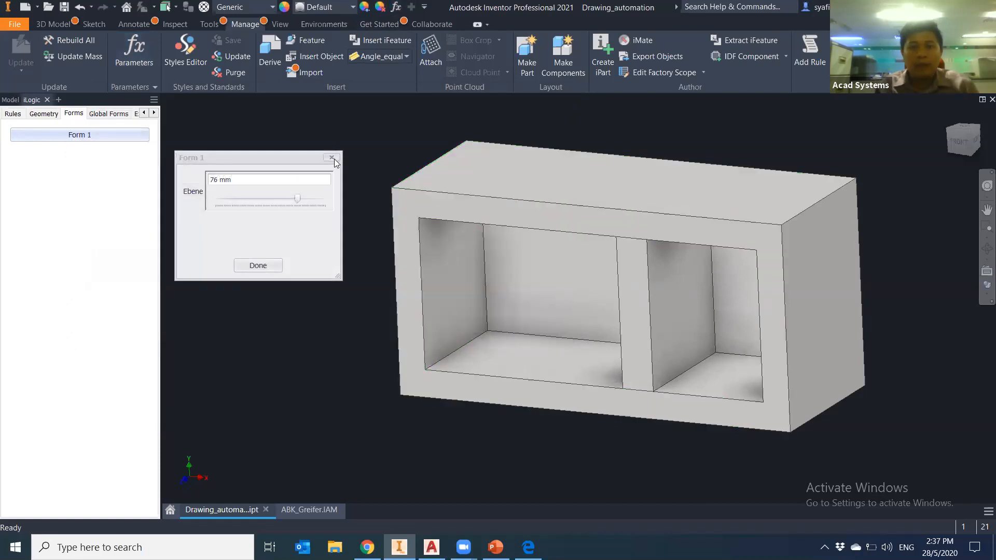
pyautogui.click(332, 158)
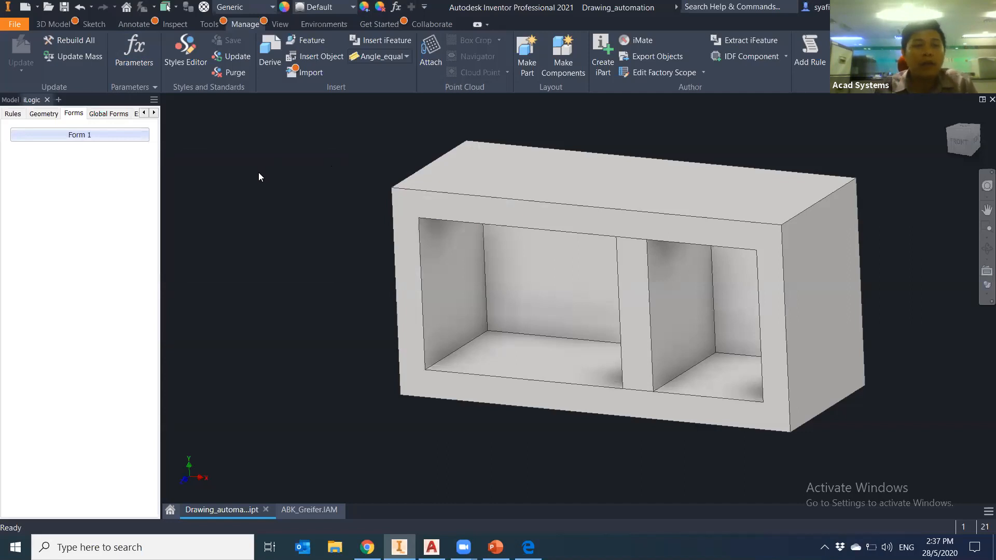
pyautogui.click(115, 136)
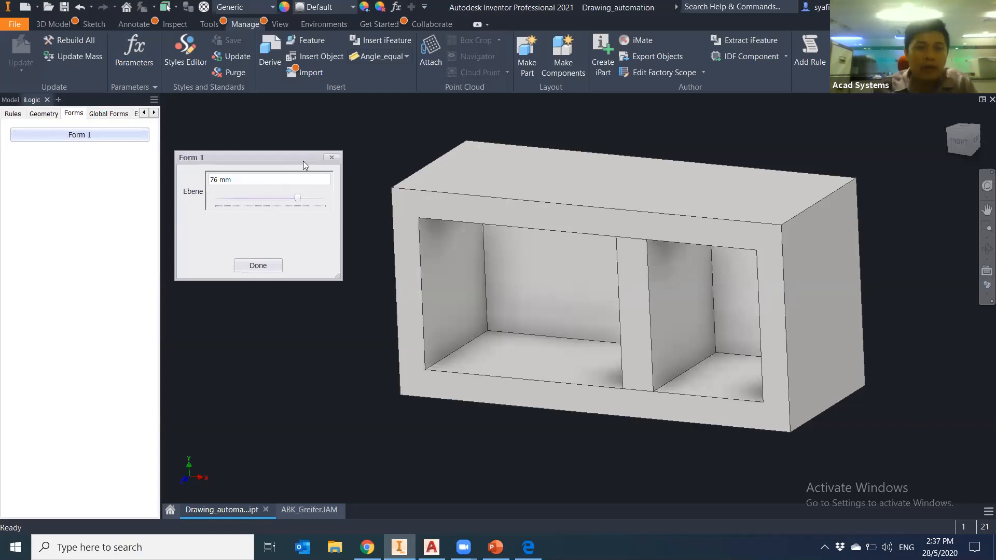
pyautogui.click(332, 157)
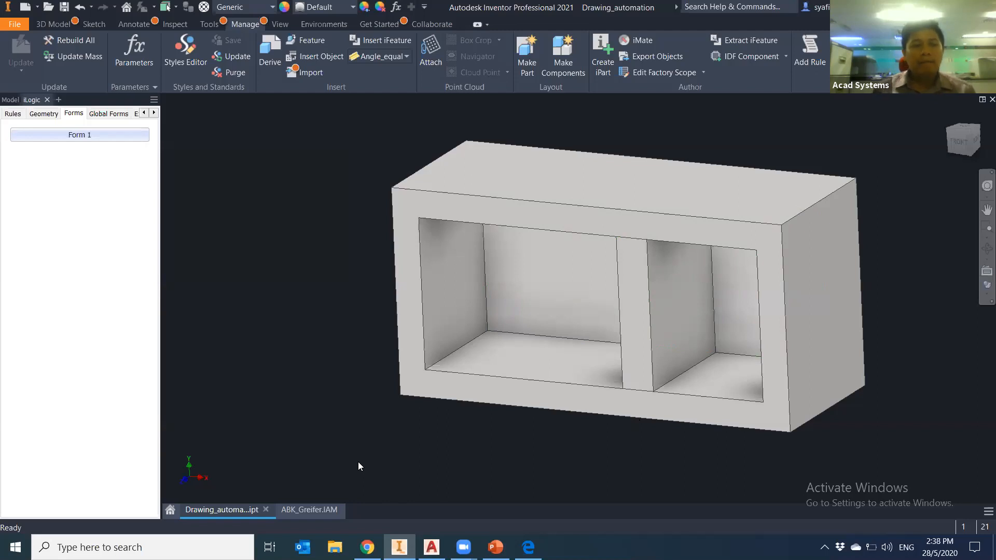
# Set the work plane offset Ebene to 90 mm directly in the model parameters and close the parameter table
pyautogui.moveTo(569, 434); pyautogui.dragTo(505, 442, button='middle')
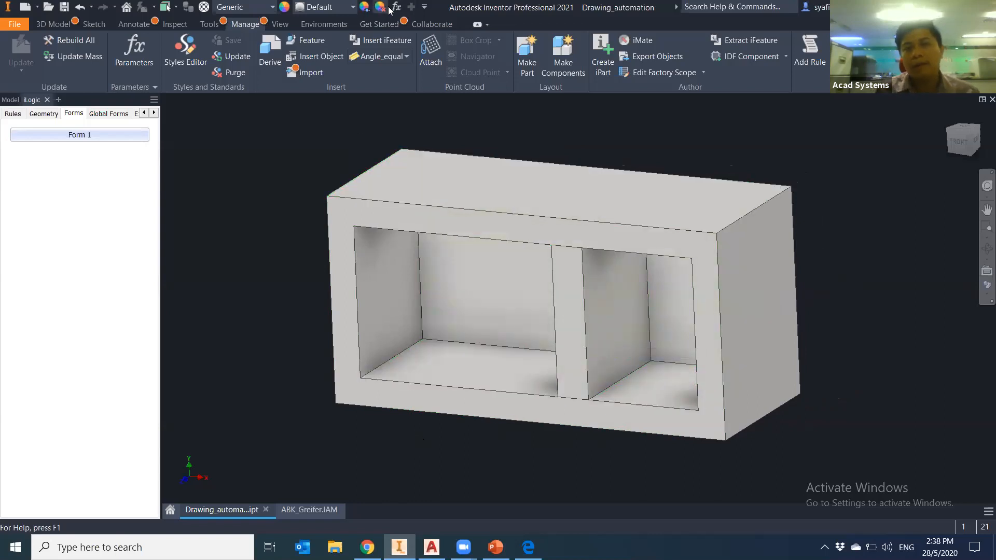
pyautogui.click(134, 52)
pyautogui.click(217, 202)
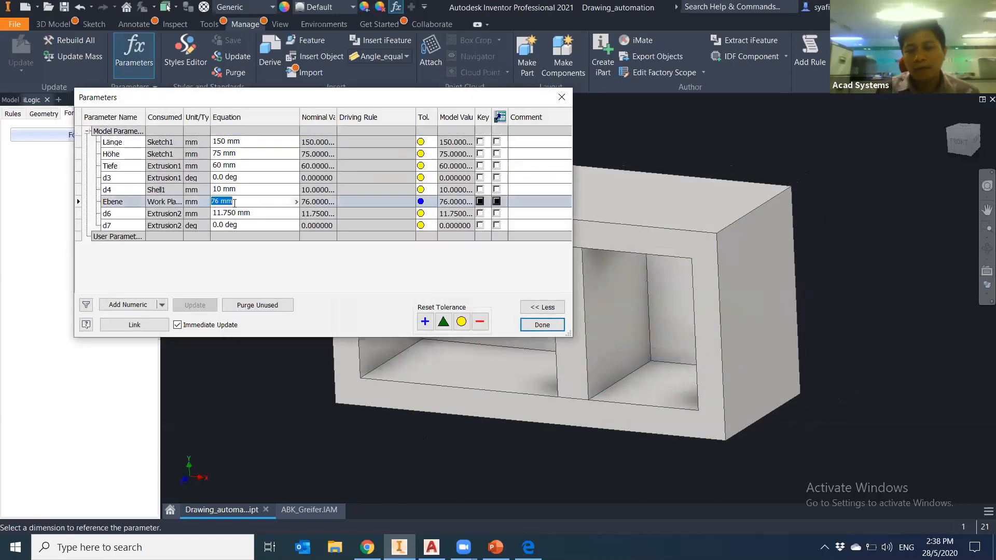
pyautogui.write('90')
pyautogui.press('Return')
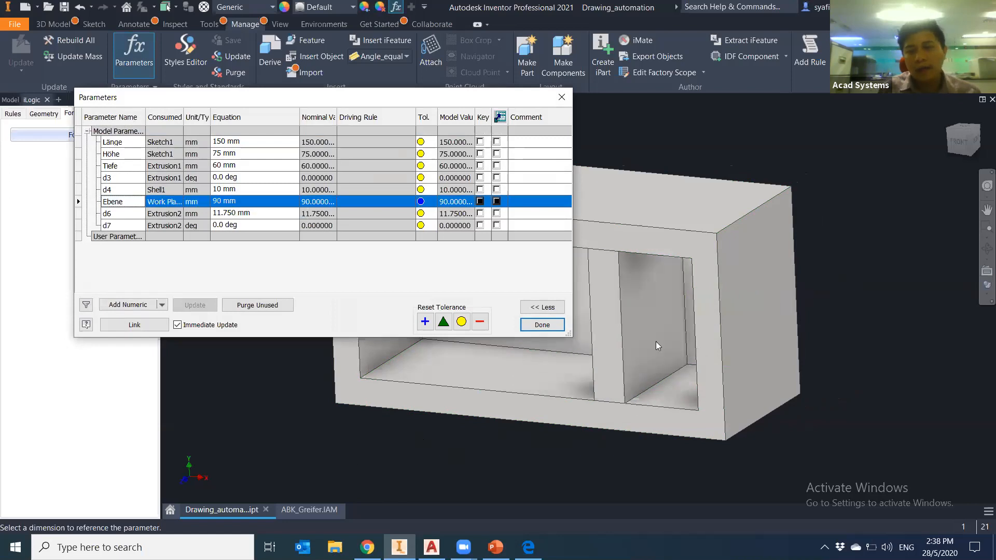
pyautogui.click(542, 325)
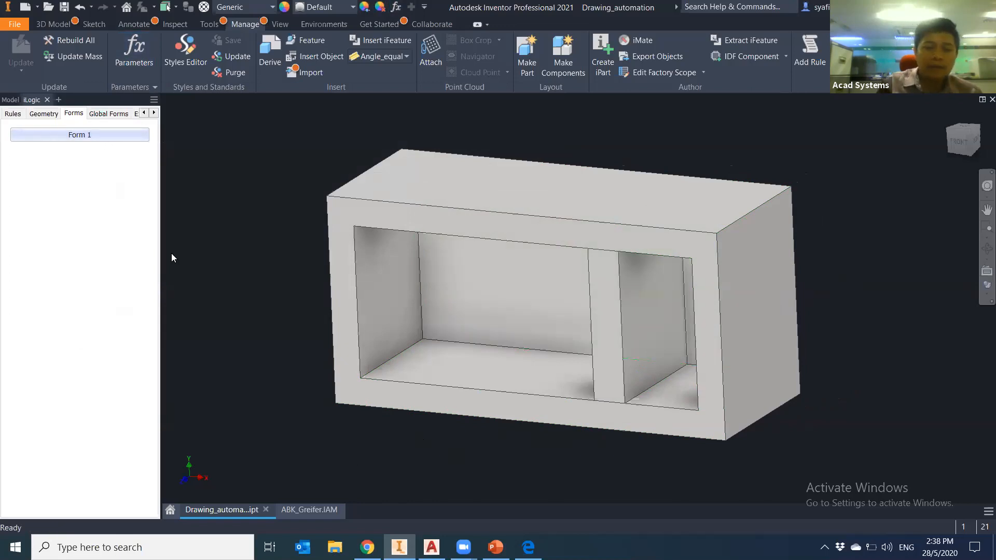
# Switch to the ABK_Greifer.IAM assembly and examine the gripper model
pyautogui.click(320, 510)
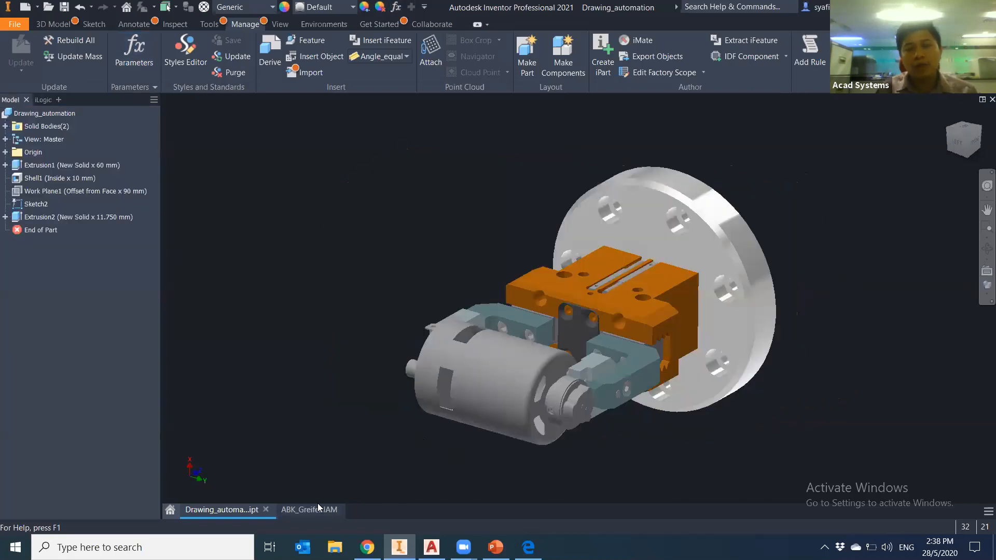
pyautogui.scroll(-6, 559, 415)
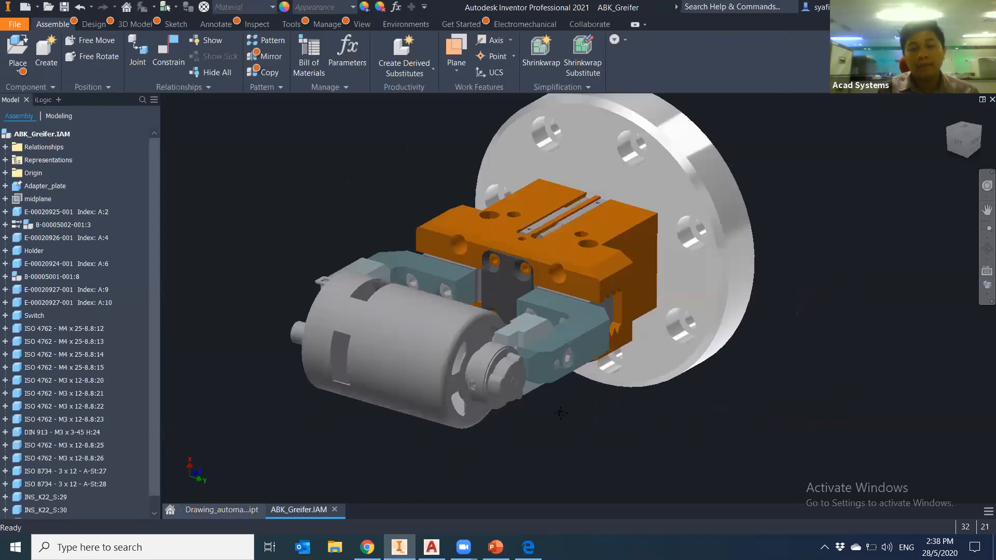
pyautogui.moveTo(560, 412); pyautogui.dragTo(534, 445, button='middle')
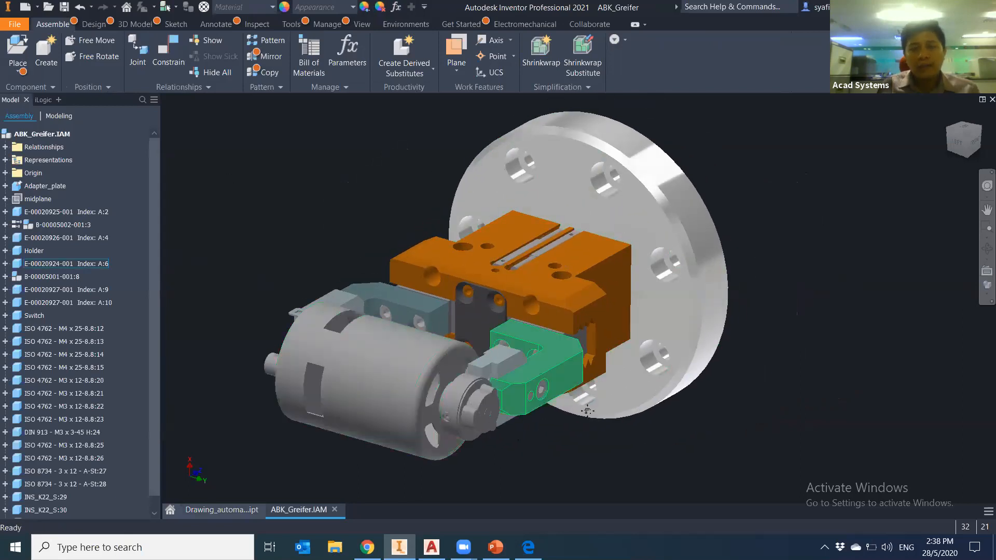
pyautogui.moveTo(534, 403); pyautogui.dragTo(581, 410, button='middle')
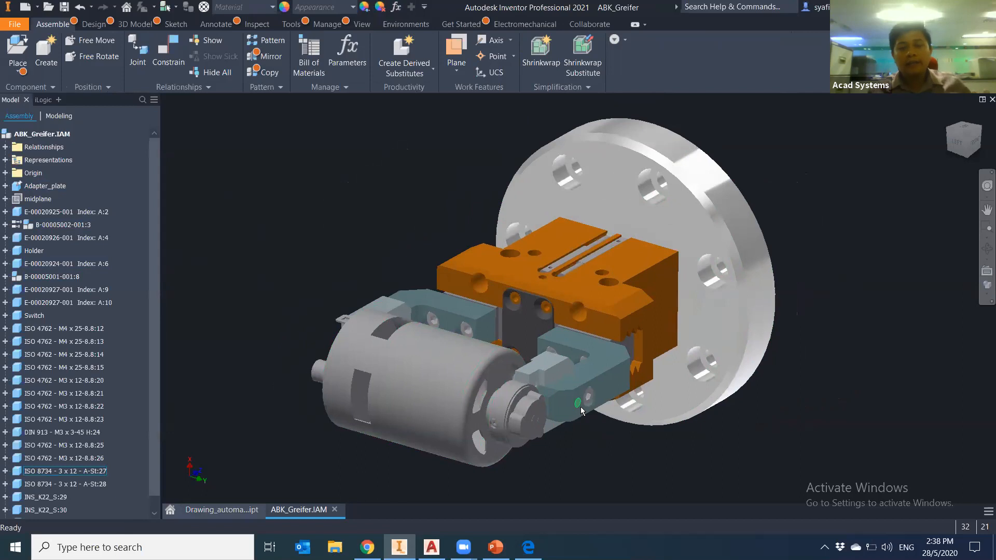
pyautogui.moveTo(581, 406)
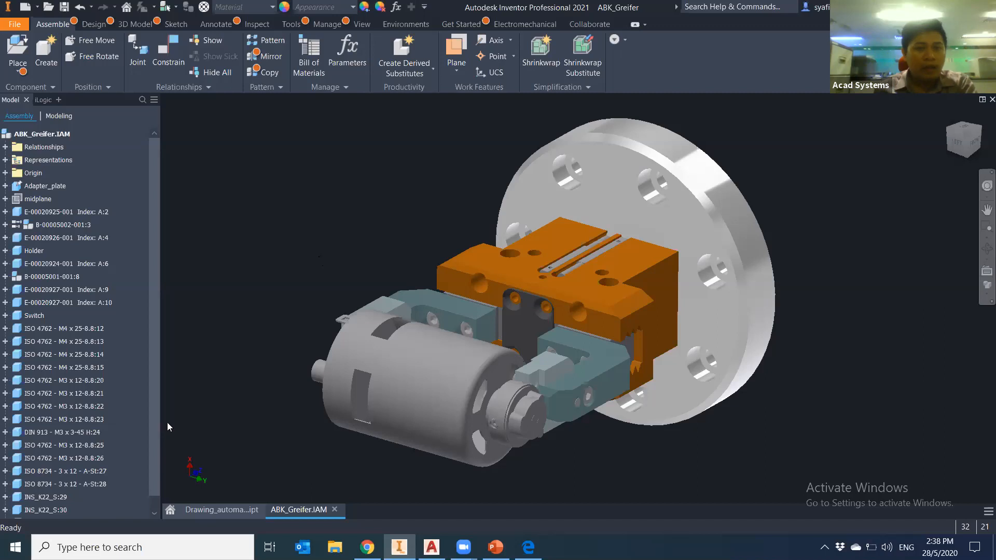
# Set the gripper's Hub parameter to 7 mm through the assembly's iLogic form Form 1, and close the form
pyautogui.click(44, 100)
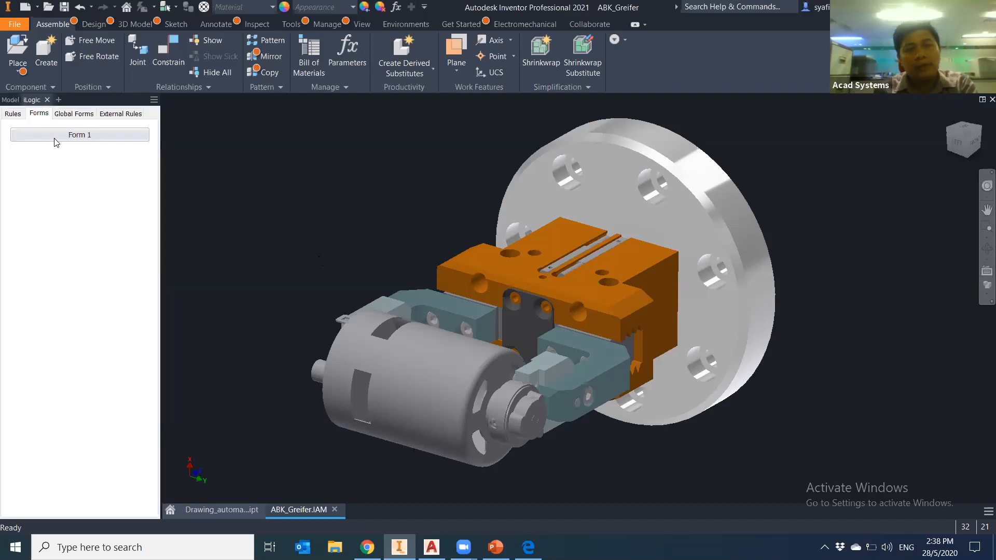
pyautogui.click(62, 137)
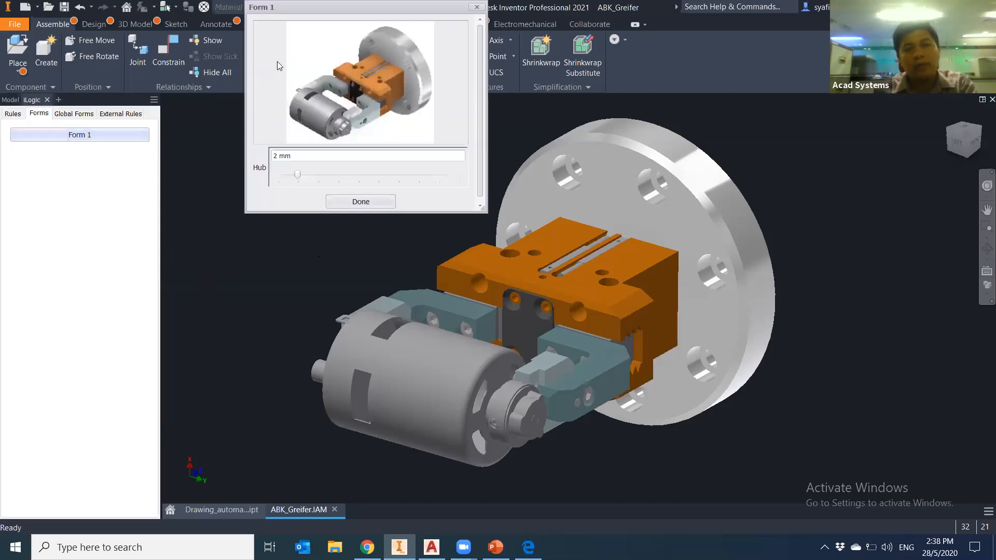
pyautogui.moveTo(324, 17); pyautogui.dragTo(268, 104)
pyautogui.moveTo(346, 365); pyautogui.dragTo(437, 378, button='middle')
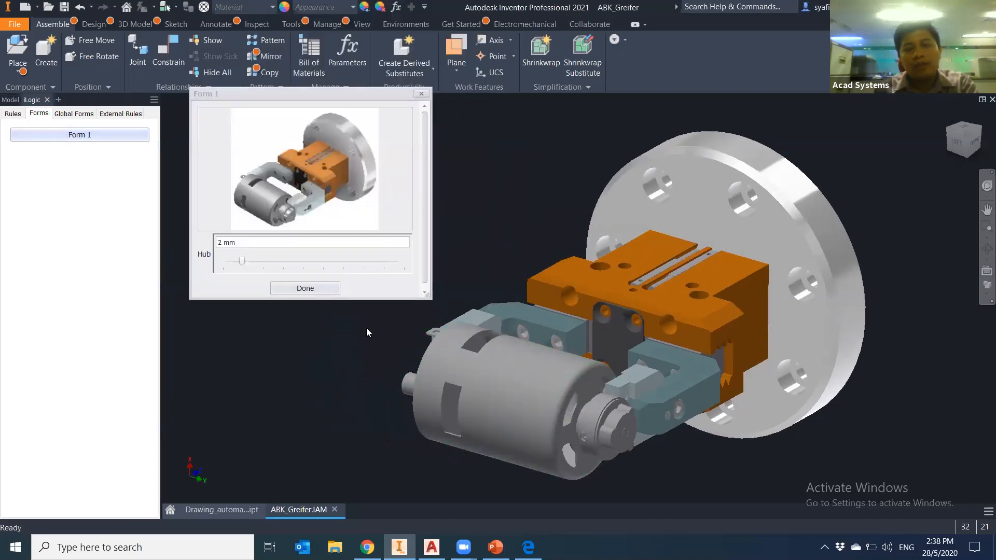
pyautogui.click(241, 260)
pyautogui.moveTo(259, 262); pyautogui.dragTo(345, 259)
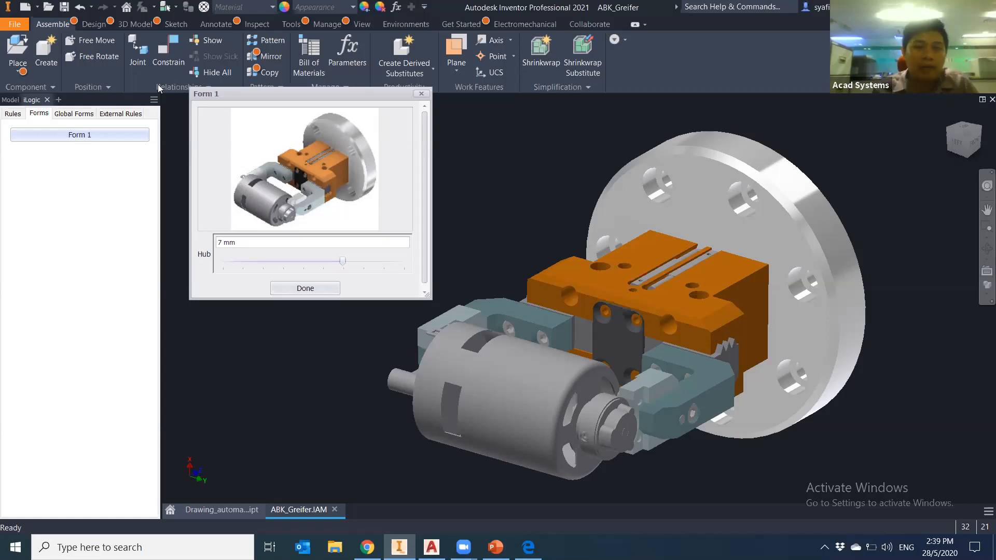
pyautogui.click(422, 94)
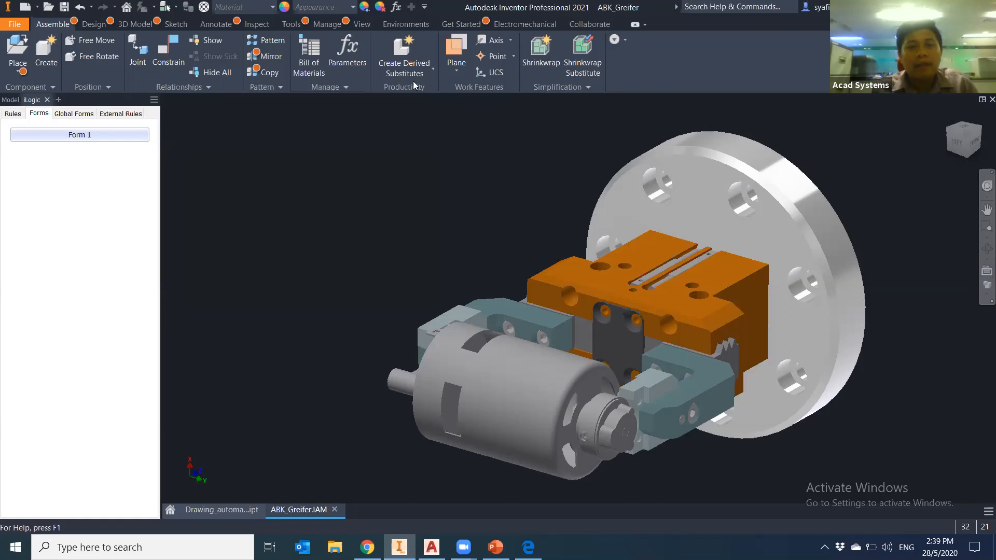
# Open and enlarge the assembly's parameter table, and look through its constraint parameters down to the Hub entry
pyautogui.click(394, 8)
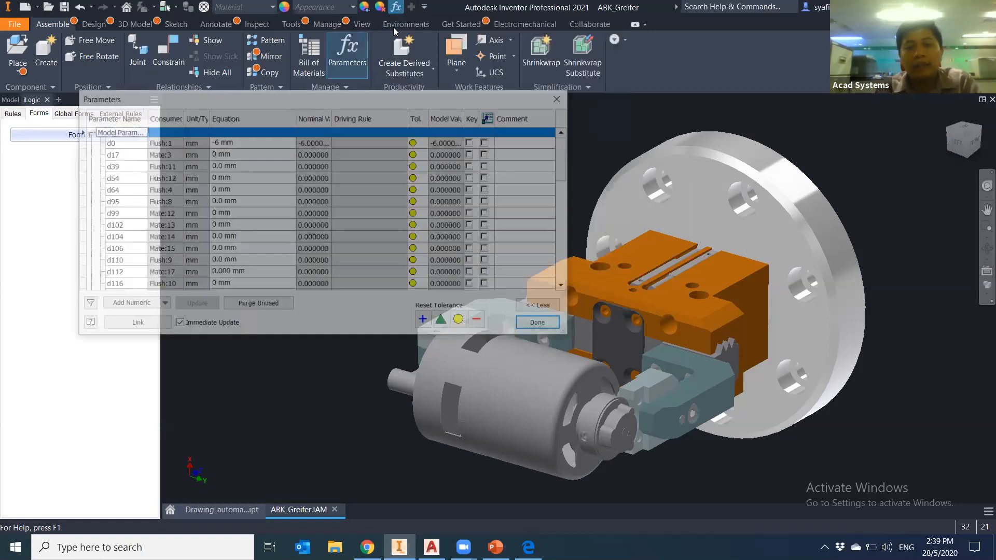
pyautogui.moveTo(323, 102); pyautogui.dragTo(395, 45)
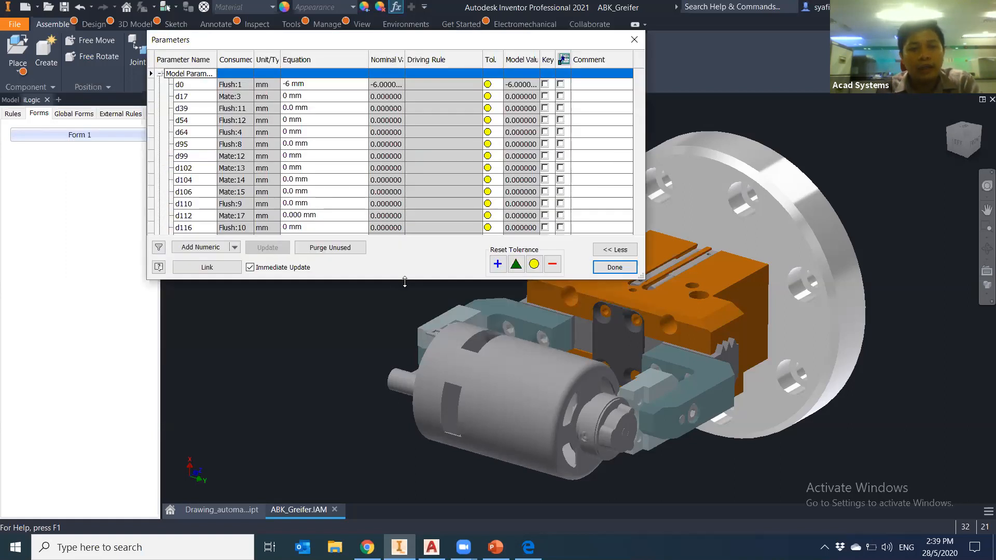
pyautogui.moveTo(405, 281); pyautogui.dragTo(424, 448)
pyautogui.scroll(-8, 424, 283)
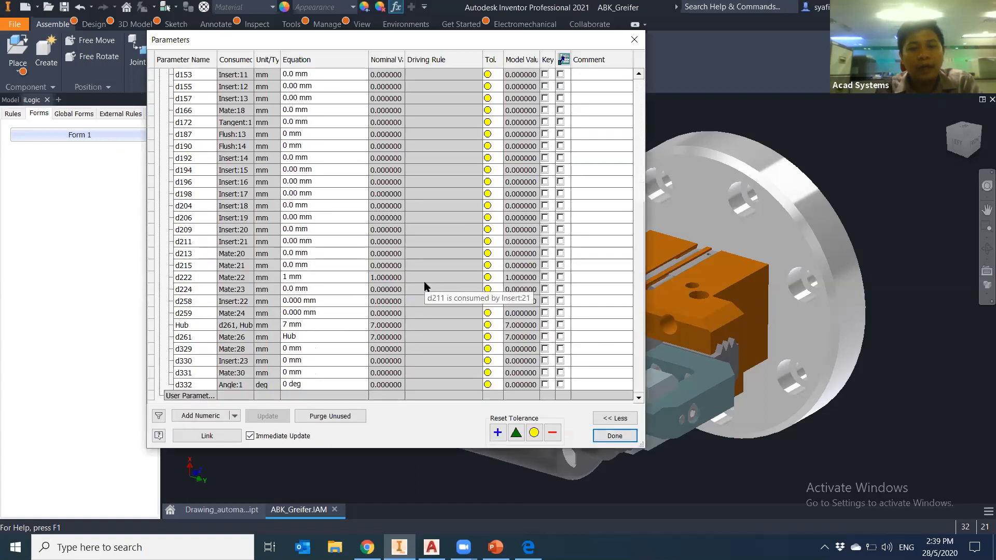
pyautogui.scroll(6, 323, 326)
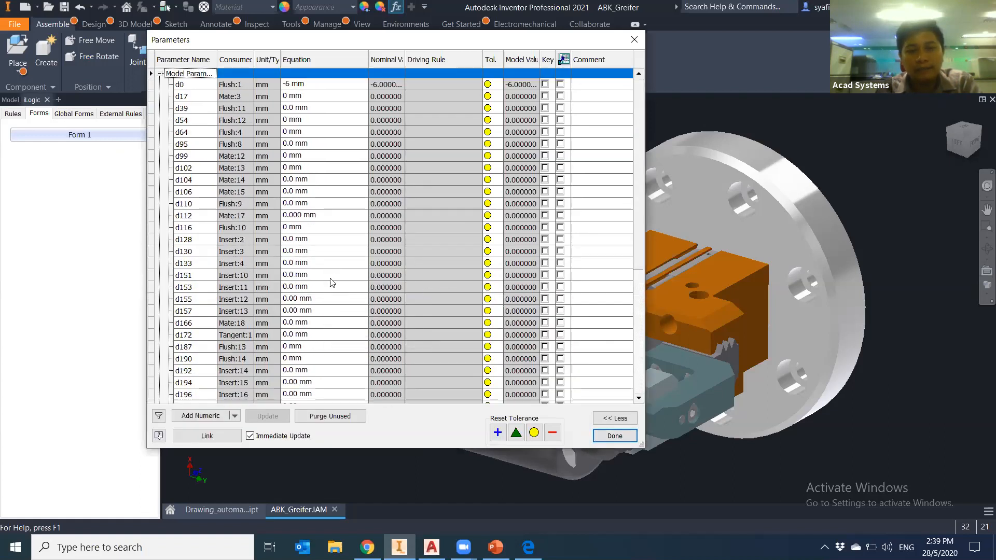
pyautogui.scroll(-6, 335, 192)
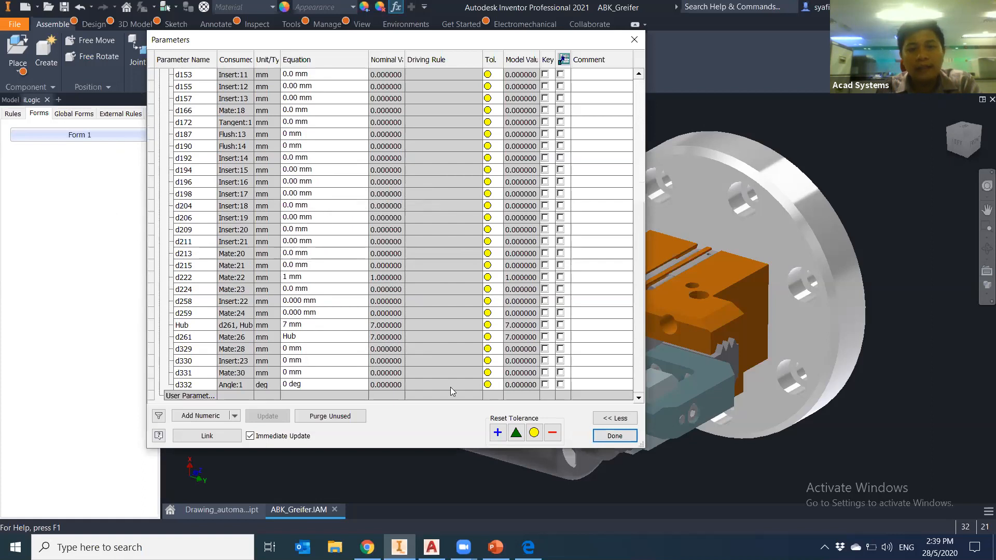
pyautogui.scroll(8, 323, 216)
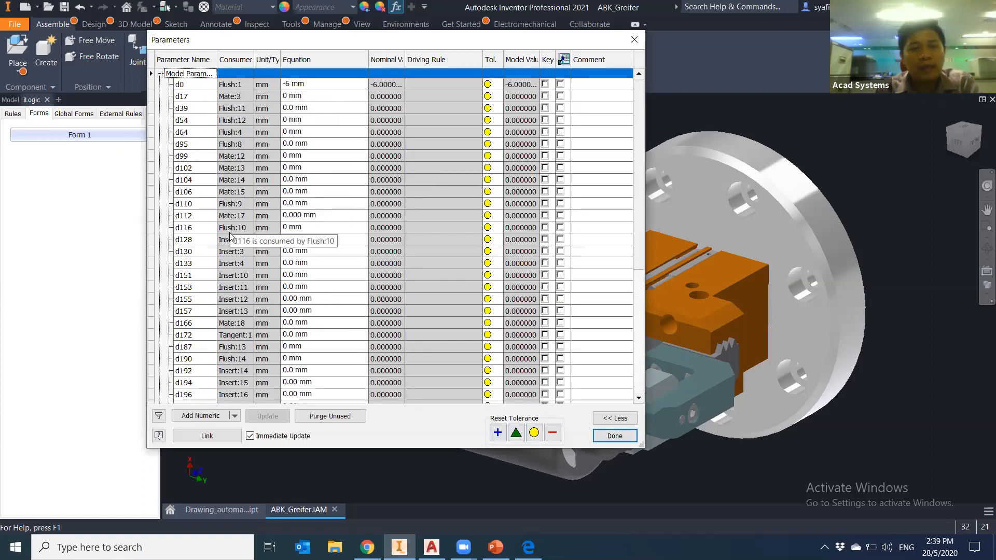
pyautogui.scroll(-6, 243, 197)
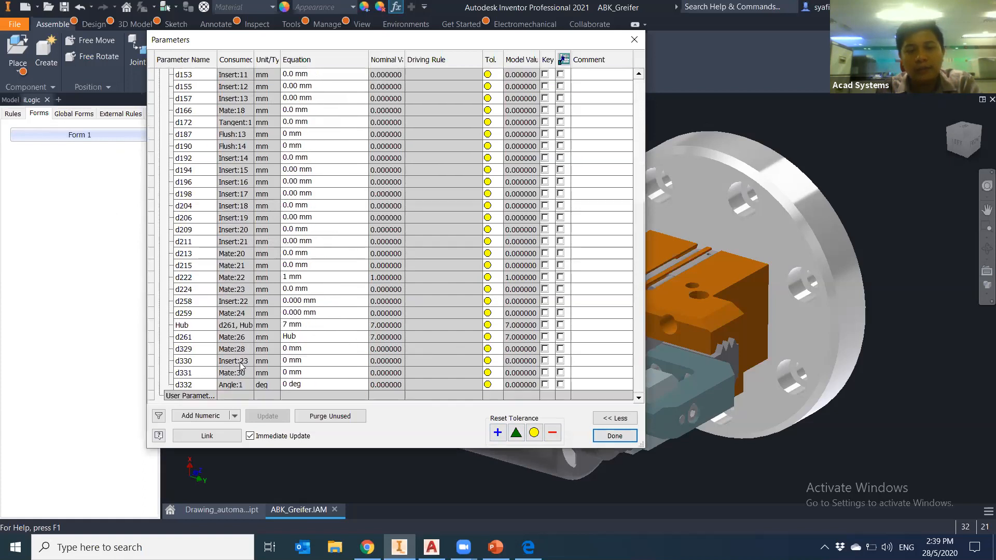
pyautogui.scroll(8, 244, 290)
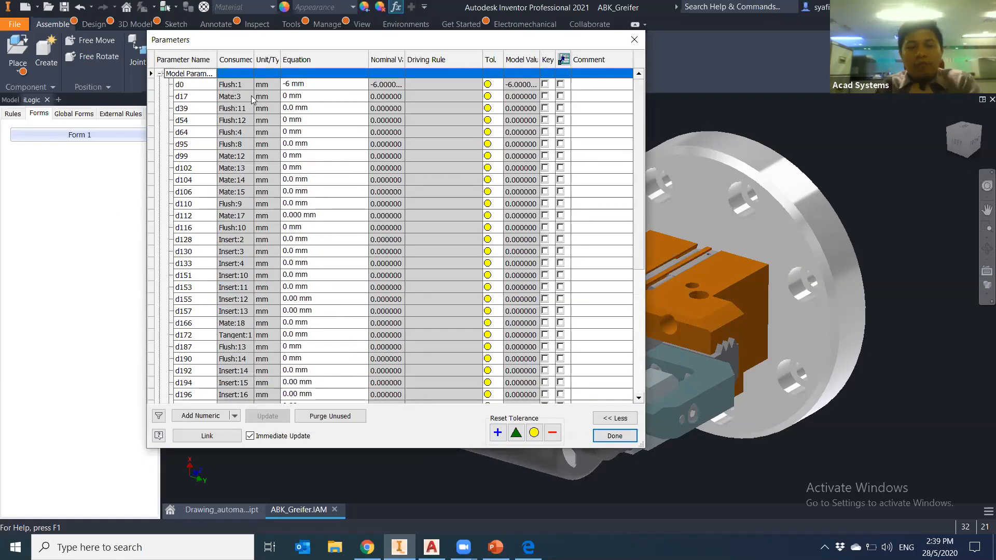
pyautogui.scroll(-4, 228, 363)
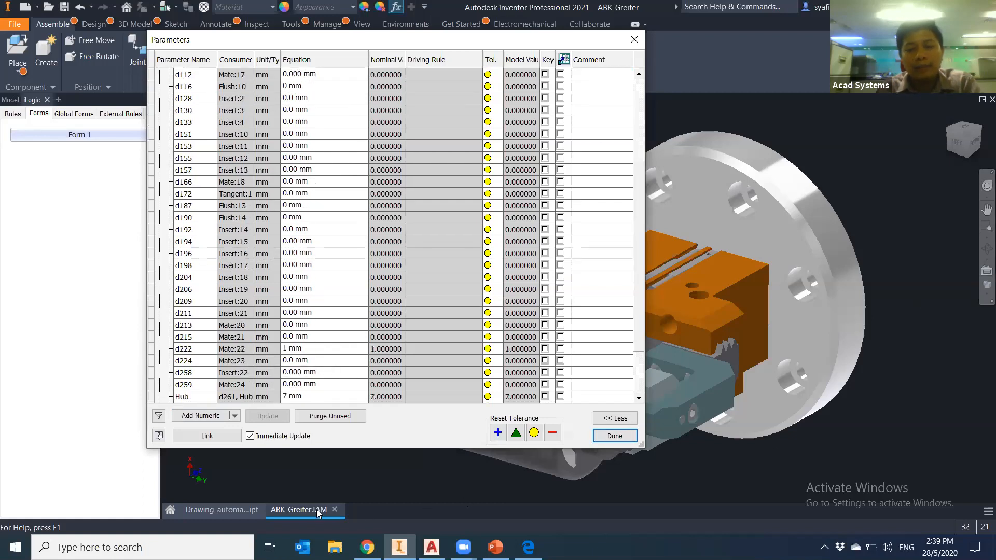
pyautogui.scroll(-2, 315, 327)
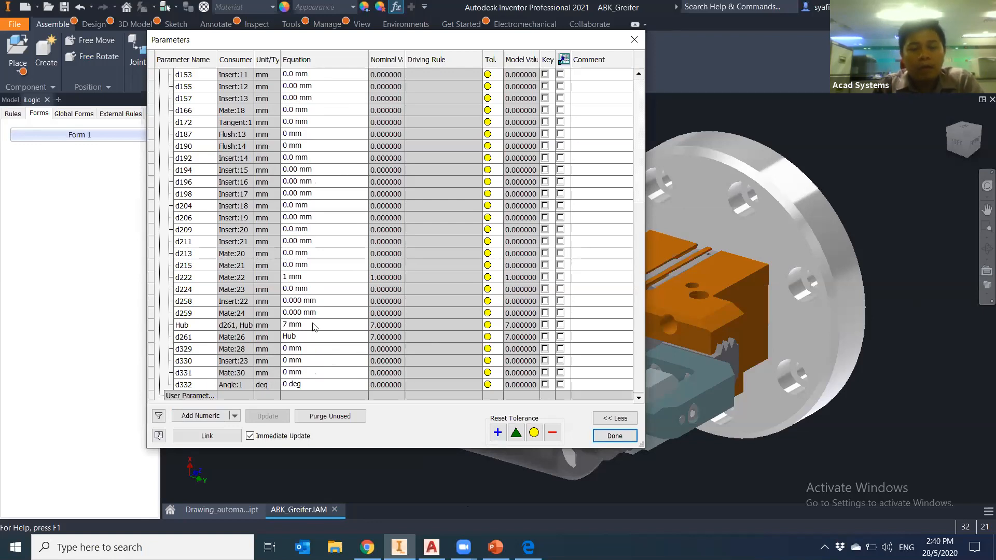
# Add a numeric user parameter named Hole to the assembly's parameter table
pyautogui.click(235, 416)
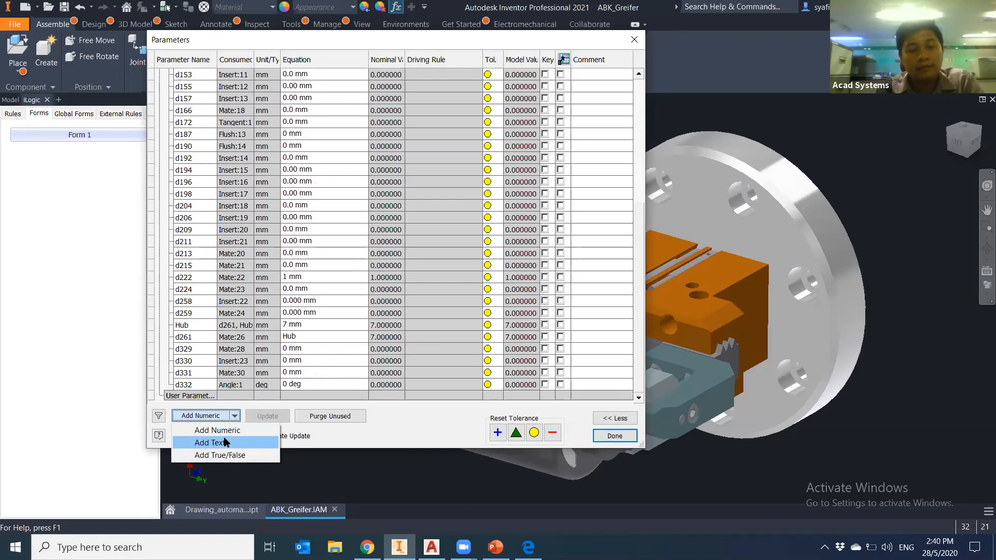
pyautogui.click(212, 416)
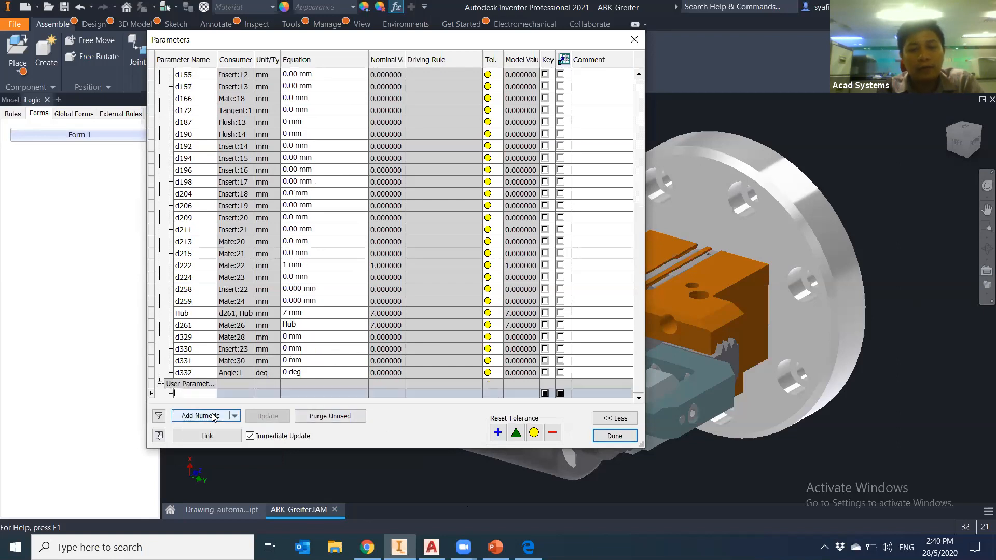
pyautogui.write('Hole')
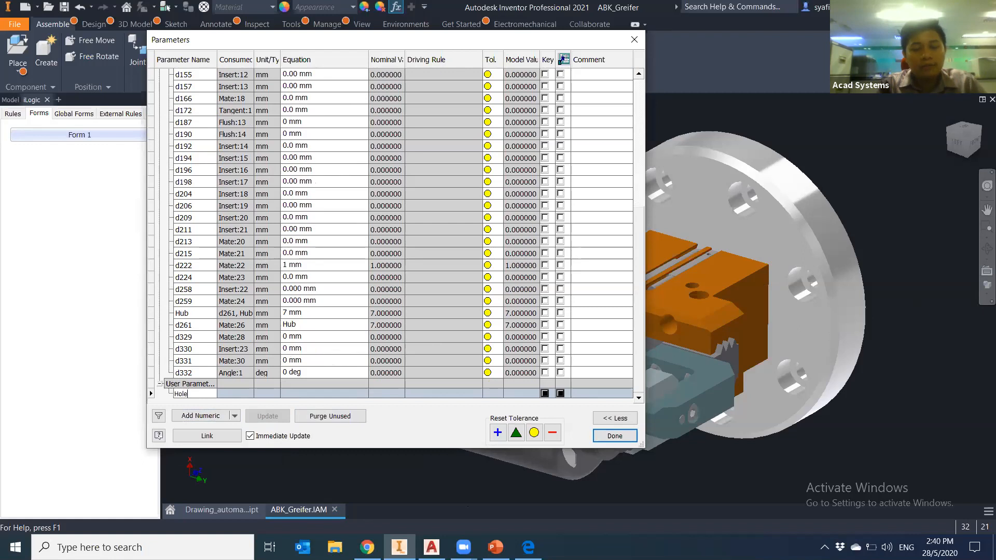
# Try to launch the ZoomIt screen-zoom tool from the Windows search
pyautogui.press('super+s')
pyautogui.write('zoomit')
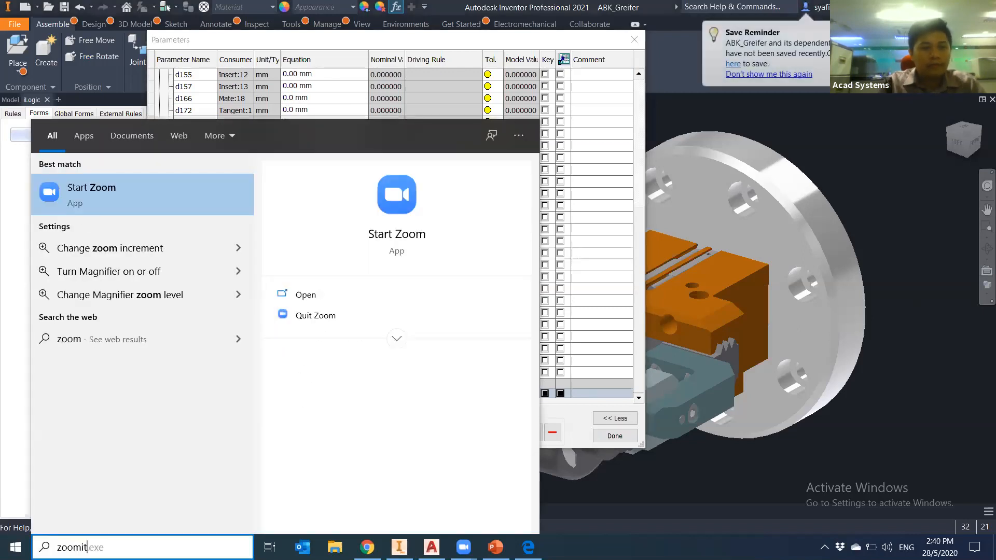
pyautogui.press('Return')
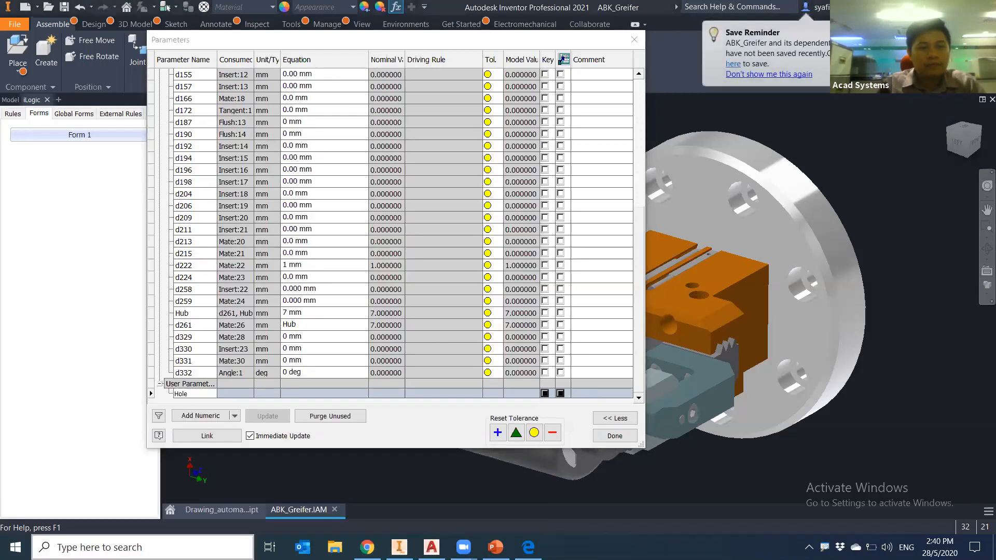
# Launch the Windows Magnifier and enlarge the screen around the parameter table's Hub and Hole entries
pyautogui.click(147, 540)
pyautogui.write('mag')
pyautogui.press('Return')
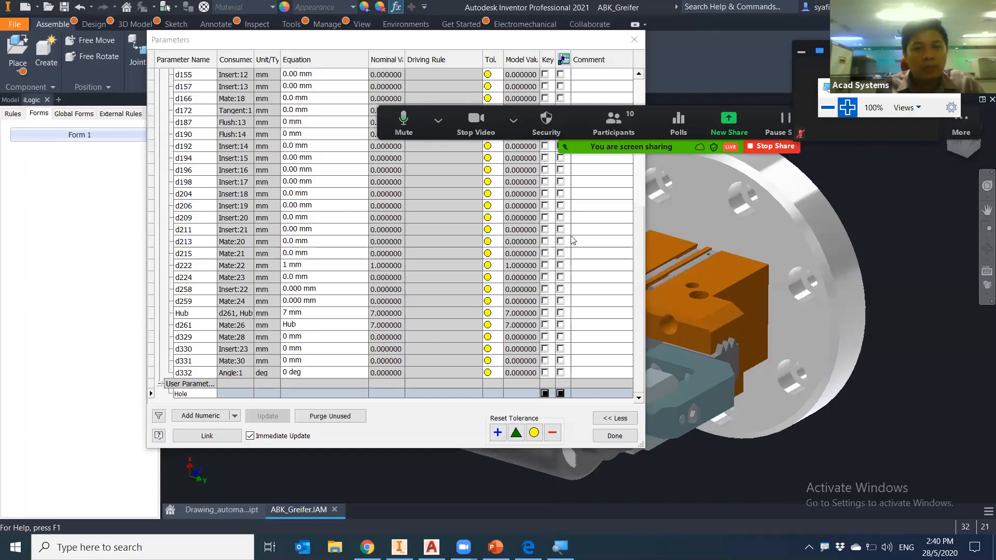
pyautogui.click(853, 110)
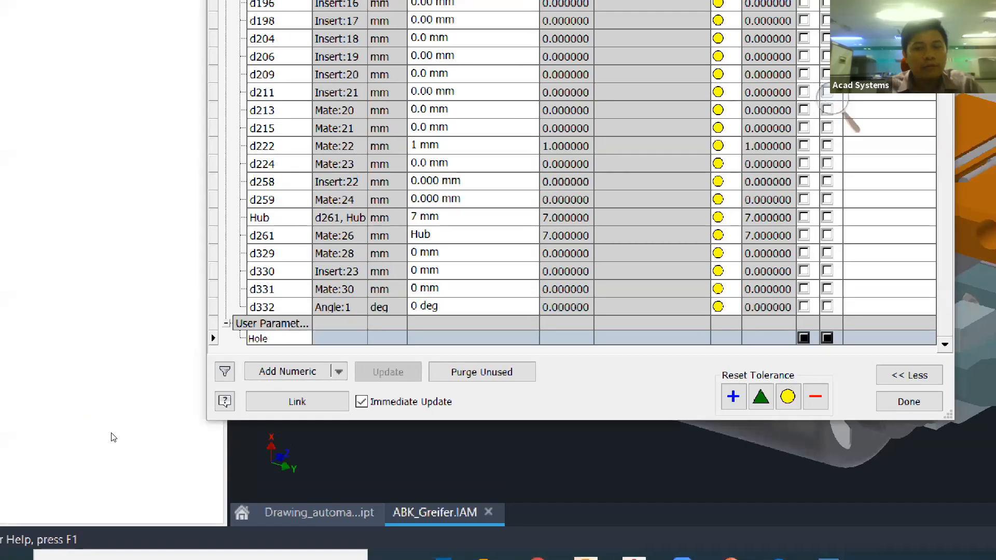
# Confirm the name of the Hole user parameter and set its unit type to Unitless (ul)
pyautogui.click(187, 391)
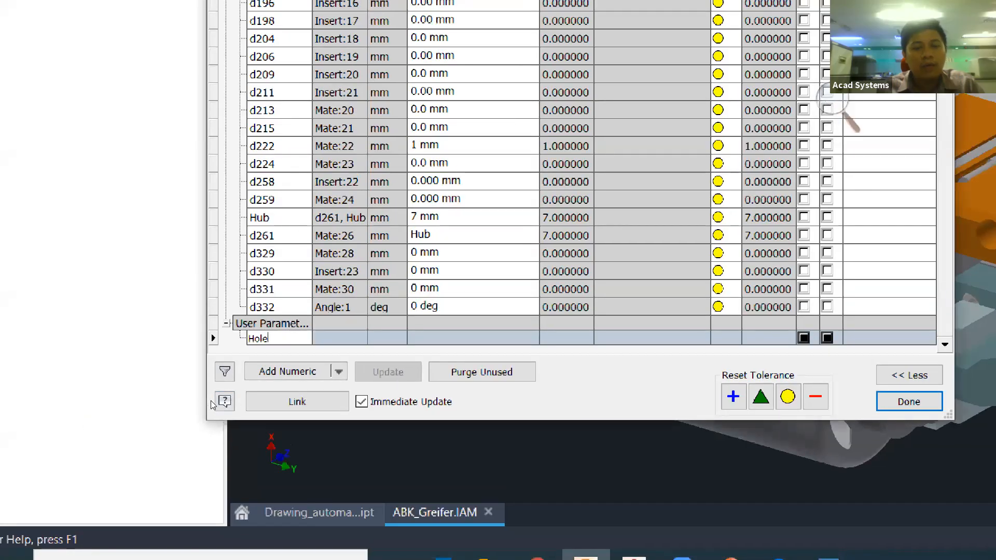
pyautogui.press('Return')
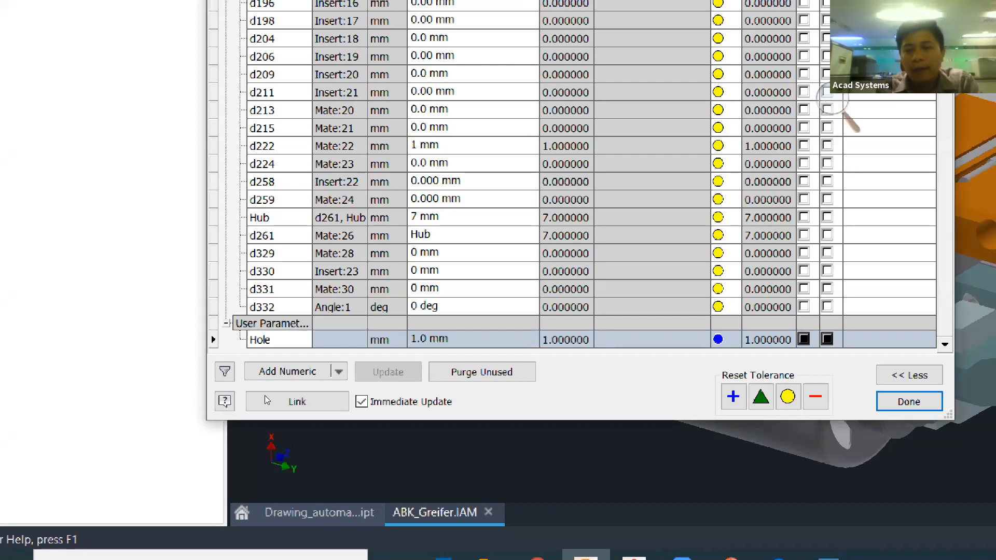
pyautogui.press('Tab')
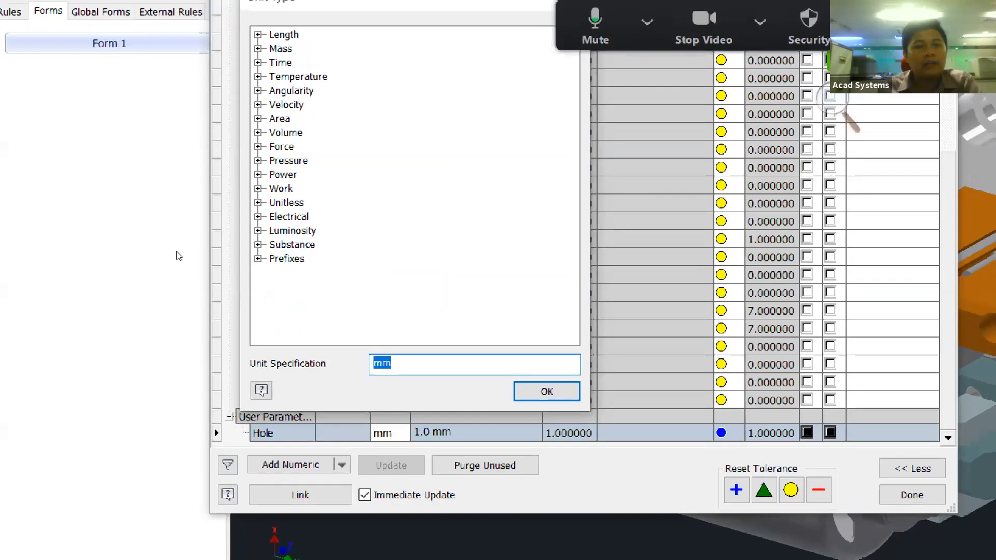
pyautogui.click(258, 203)
pyautogui.click(307, 217)
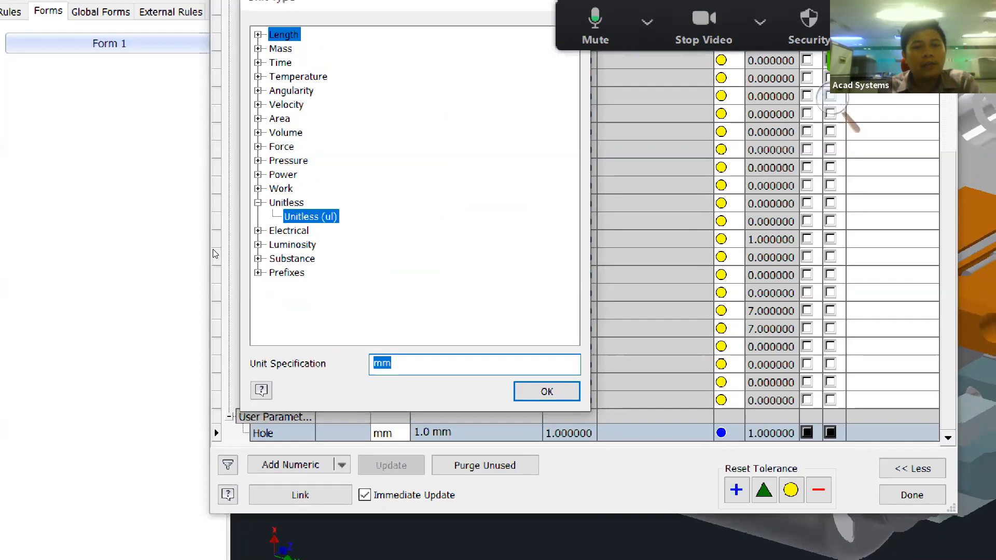
pyautogui.press('Return')
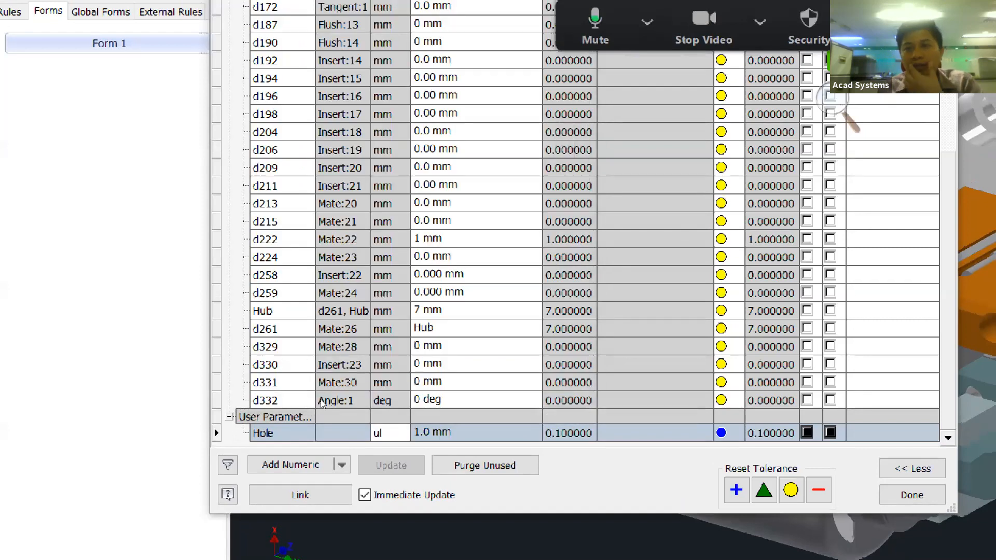
# Make the Hole parameter multi-value and add 4 to its value list
pyautogui.moveTo(830, 117)
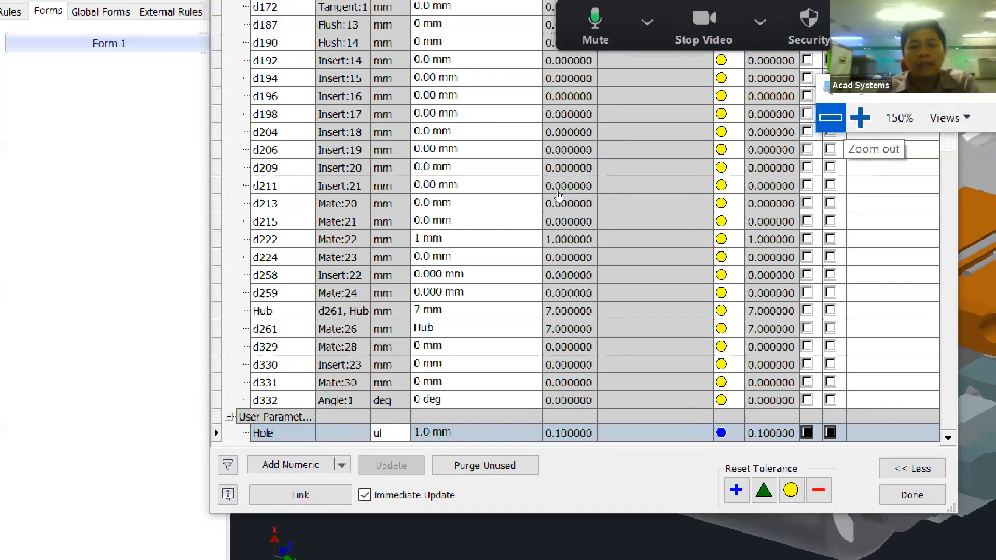
pyautogui.press('super+minus')
pyautogui.rightClick(300, 397)
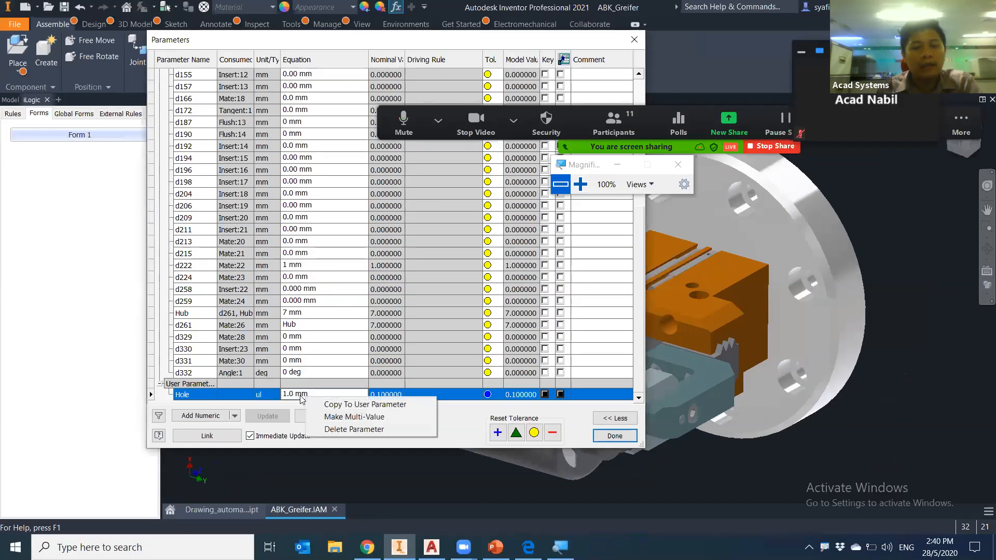
pyautogui.click(355, 417)
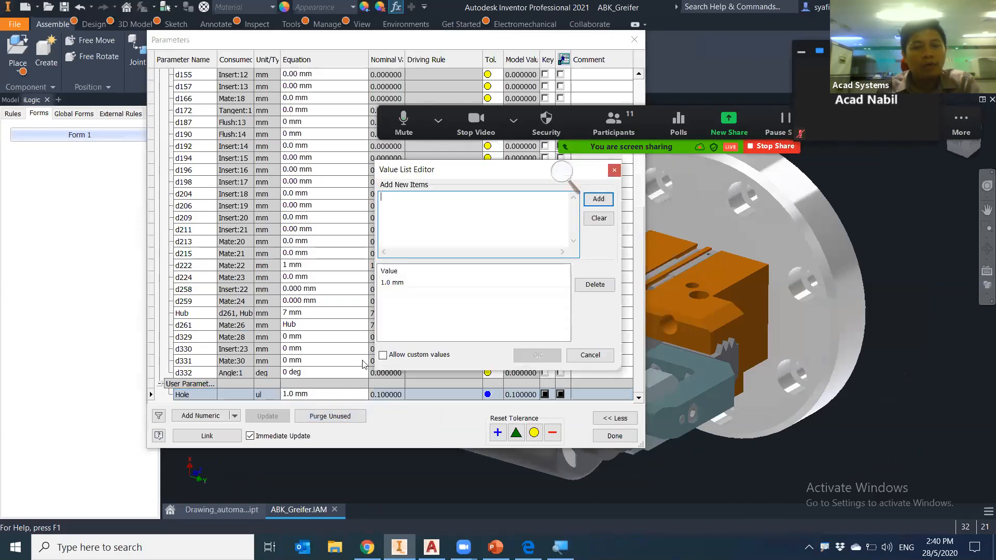
pyautogui.click(394, 283)
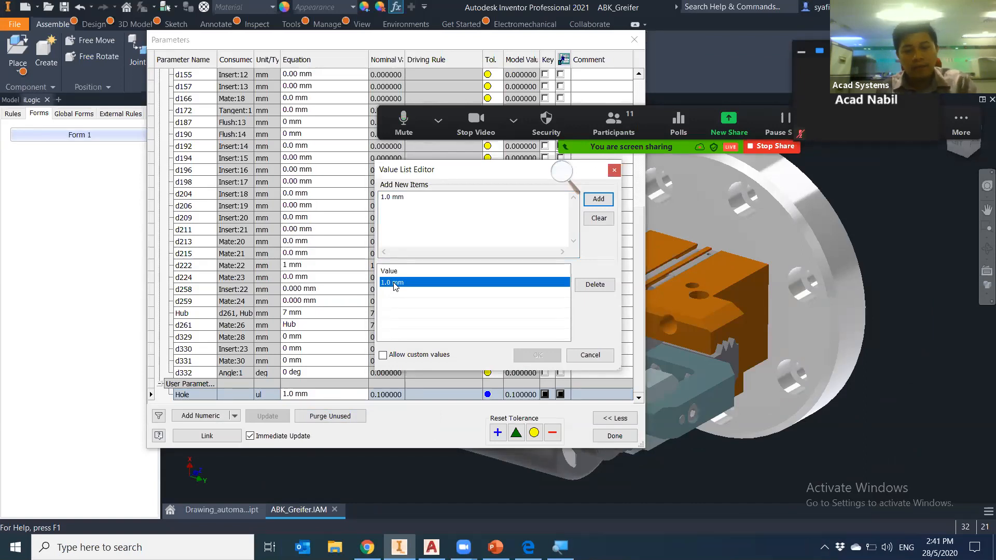
pyautogui.click(606, 203)
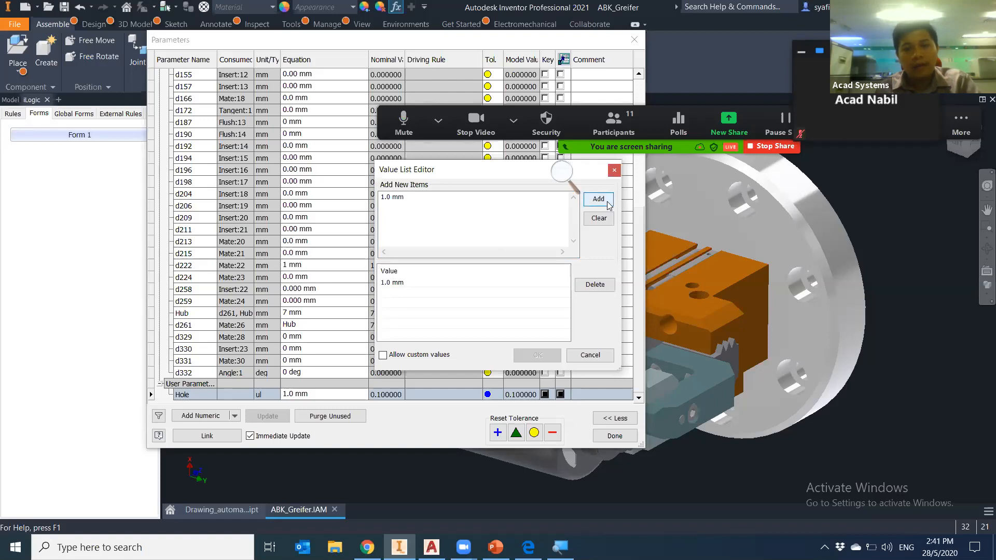
pyautogui.moveTo(430, 200); pyautogui.dragTo(380, 197)
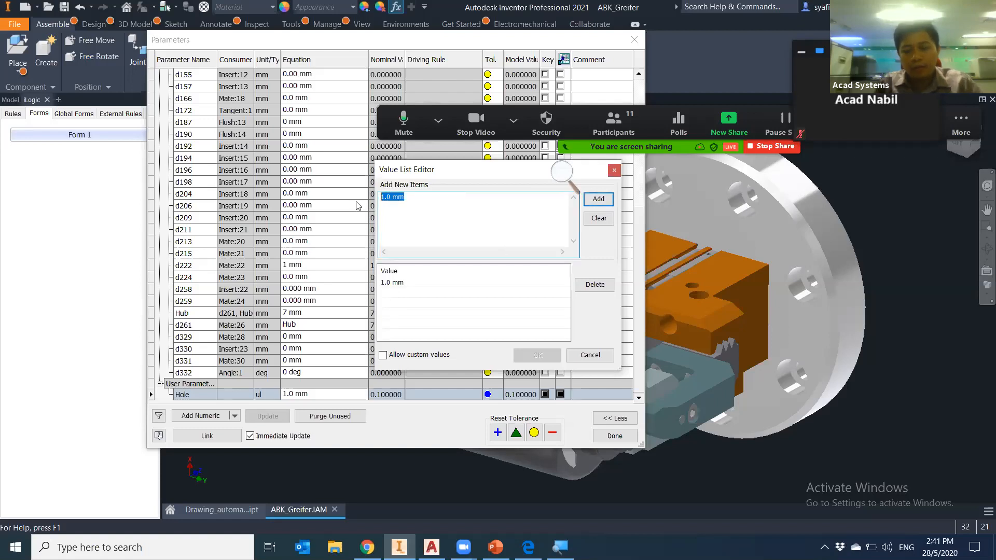
pyautogui.press('Delete')
pyautogui.write('4')
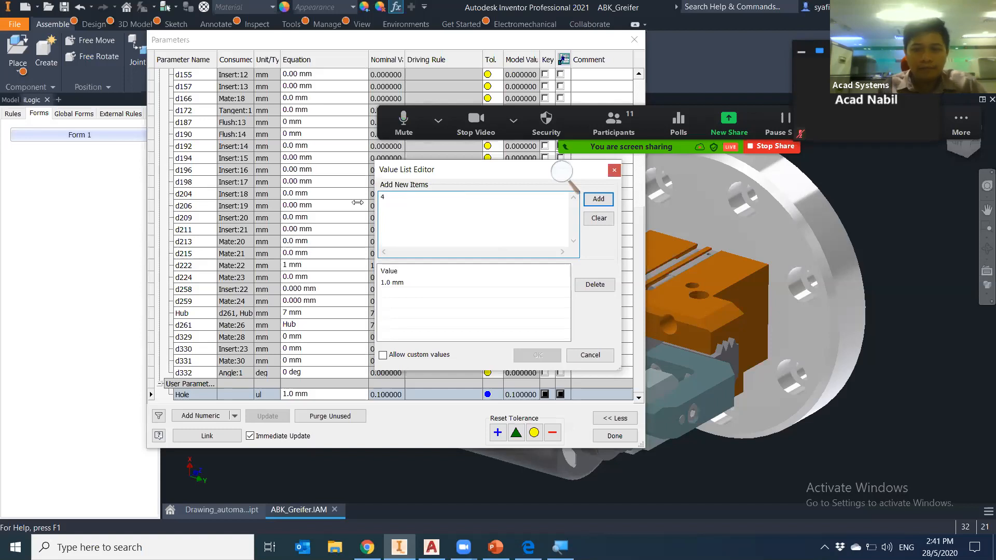
pyautogui.click(611, 206)
# Delete the 1.0 mm entry from Hole's value list and accept the list
pyautogui.click(438, 280)
pyautogui.click(565, 281)
pyautogui.click(595, 285)
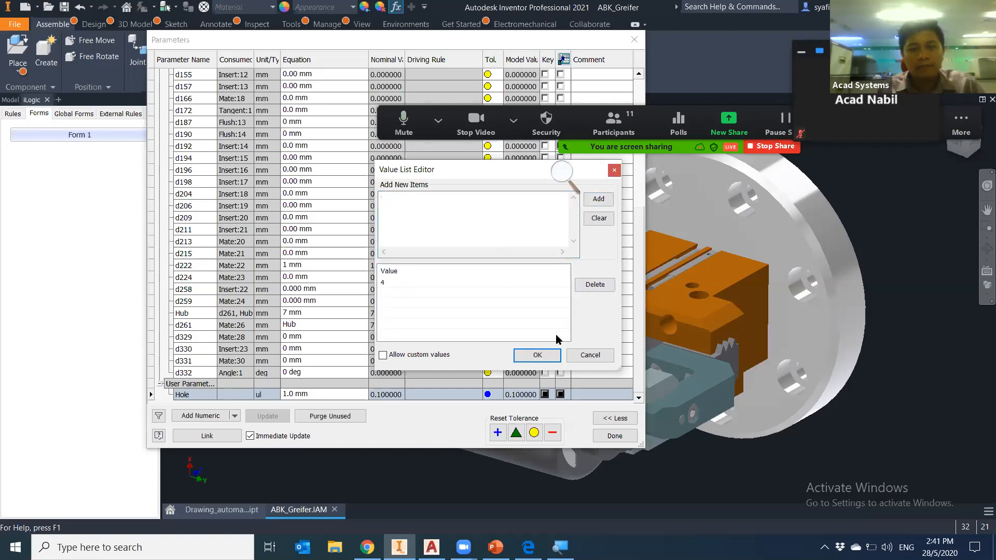
pyautogui.click(540, 356)
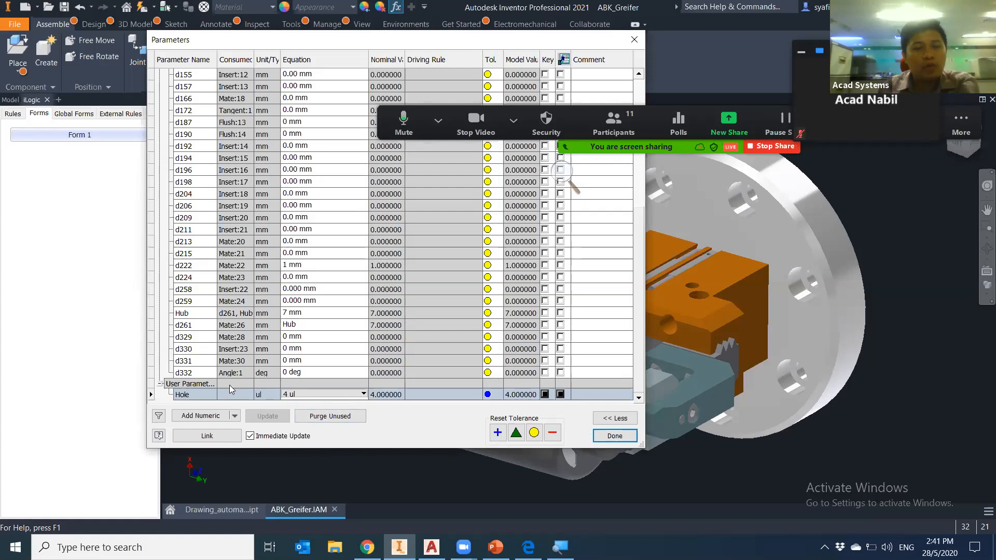
# Add a text user parameter named Material to the assembly's parameter table
pyautogui.click(234, 416)
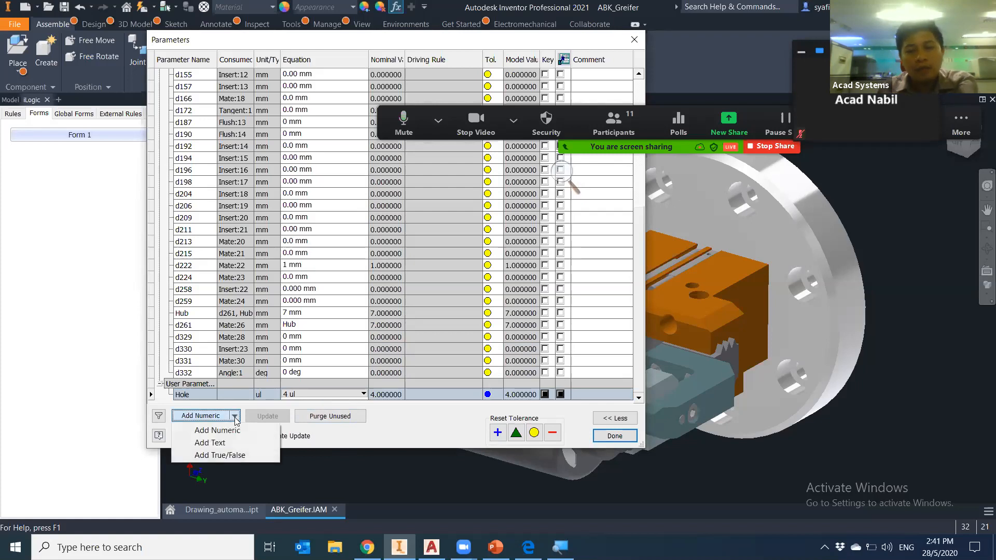
pyautogui.click(230, 443)
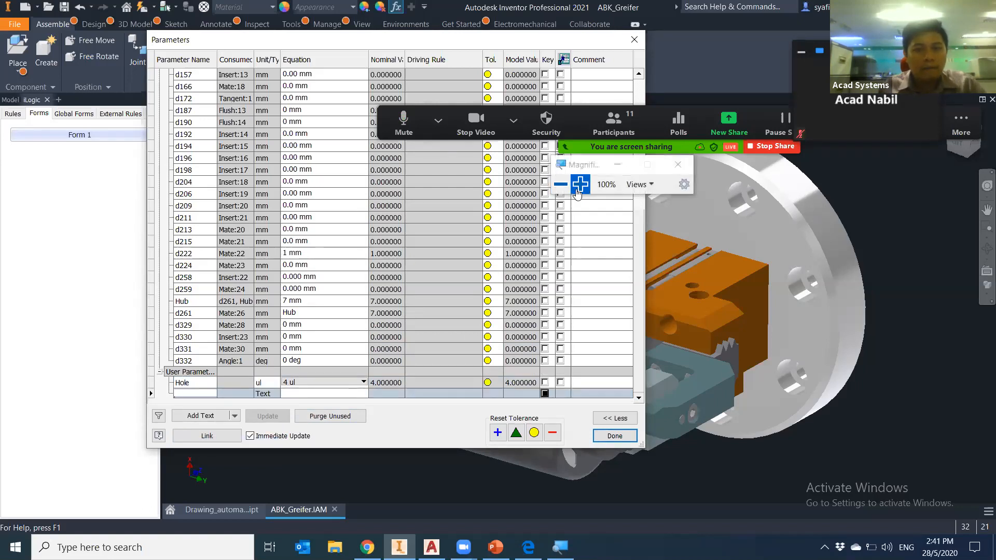
pyautogui.click(580, 184)
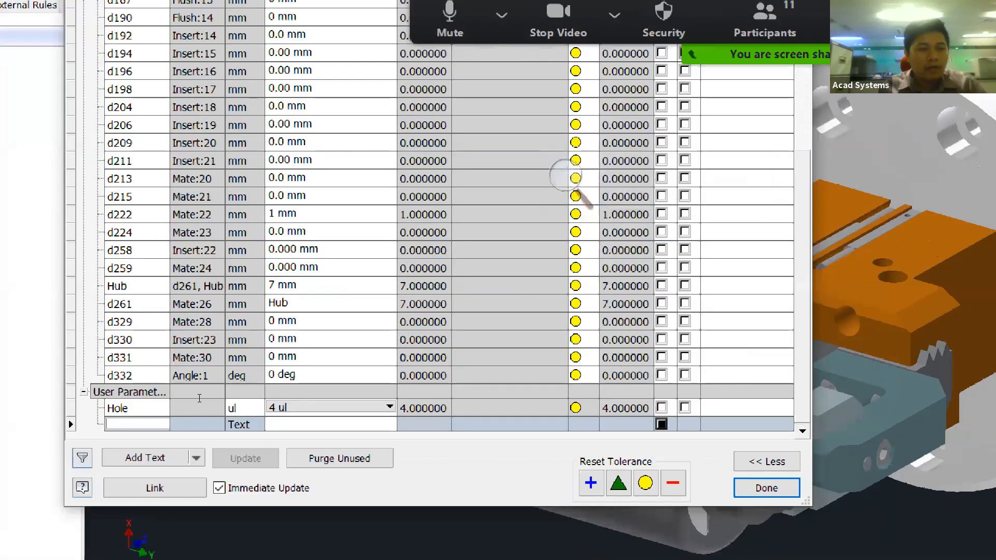
pyautogui.write('M')
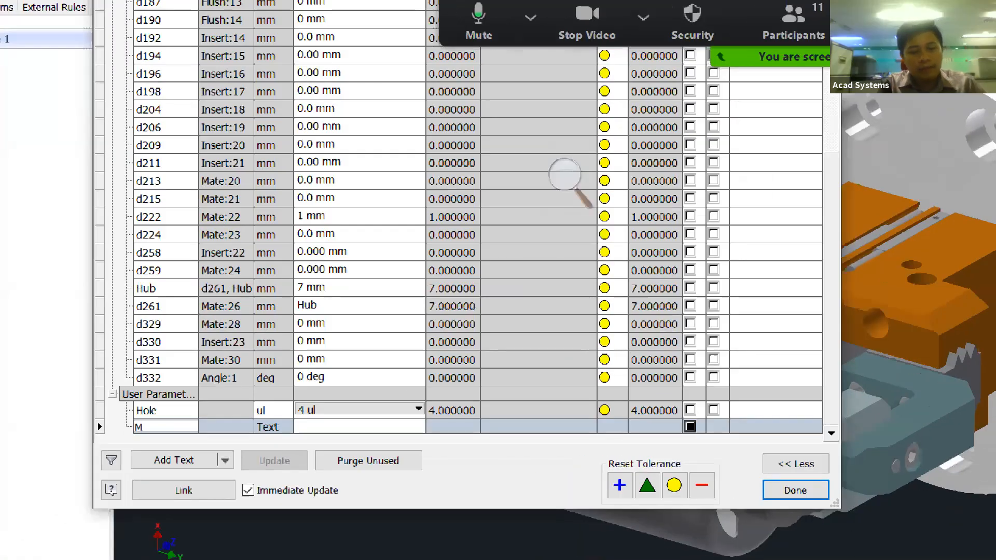
pyautogui.write('aterial')
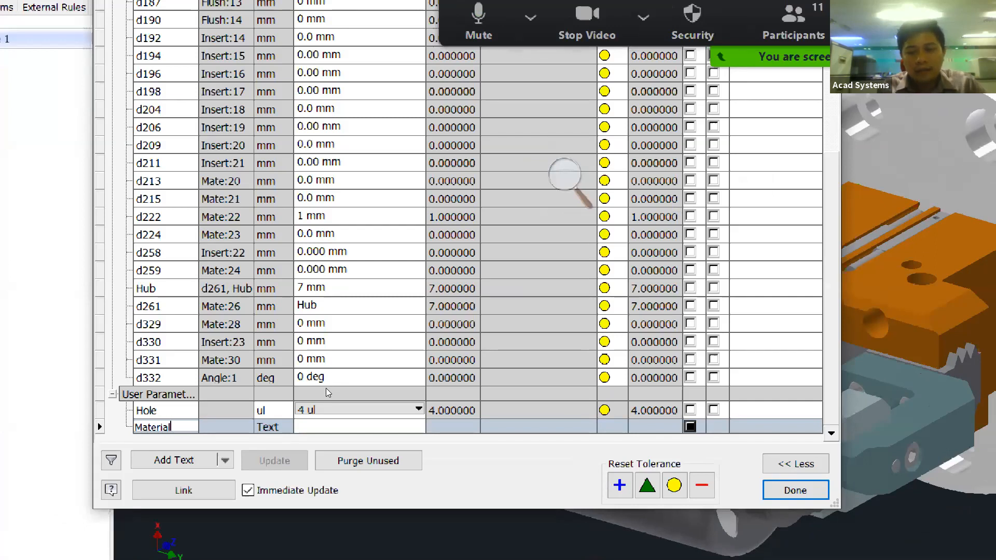
pyautogui.press('Tab')
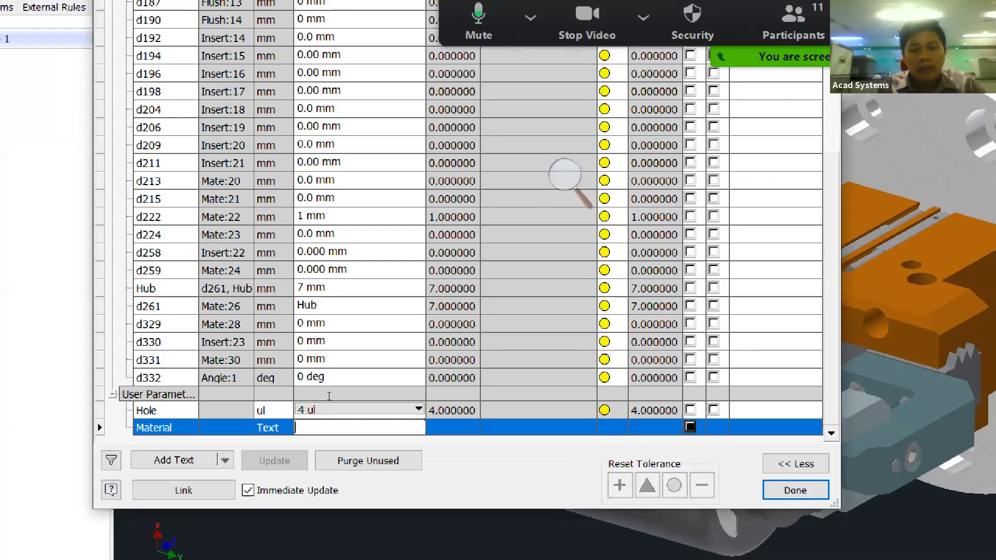
# Make the Material parameter multi-value with the options Aluminum and Gold
pyautogui.rightClick(358, 410)
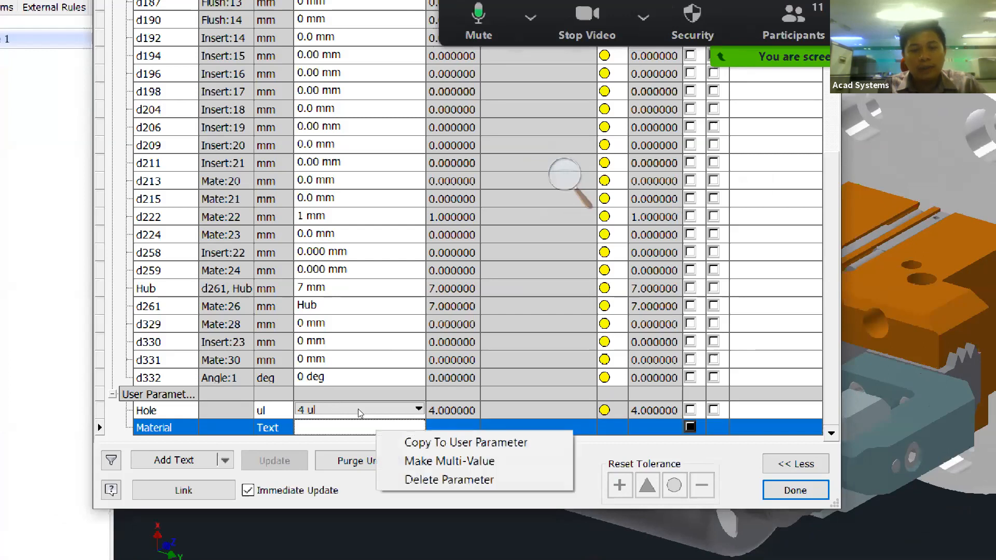
pyautogui.click(449, 461)
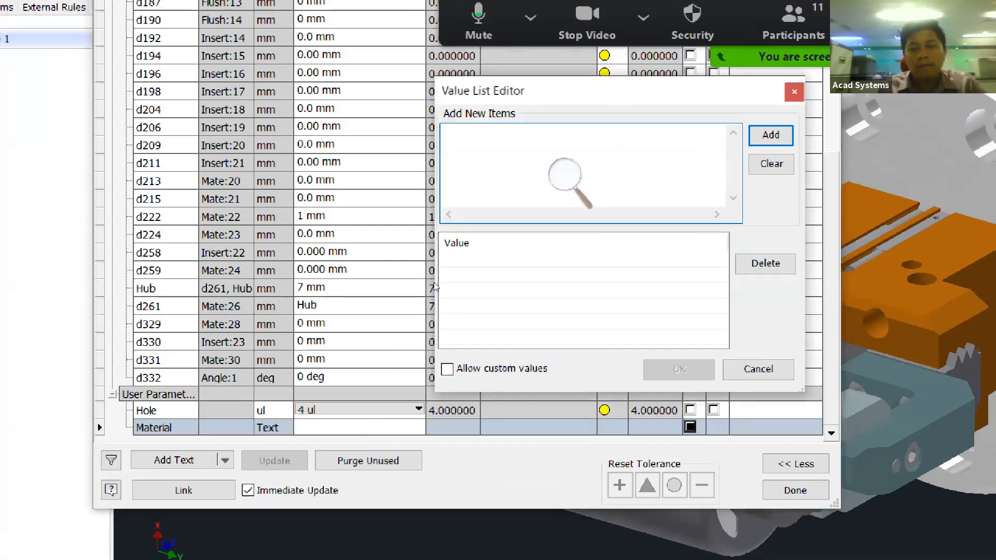
pyautogui.write('Alu')
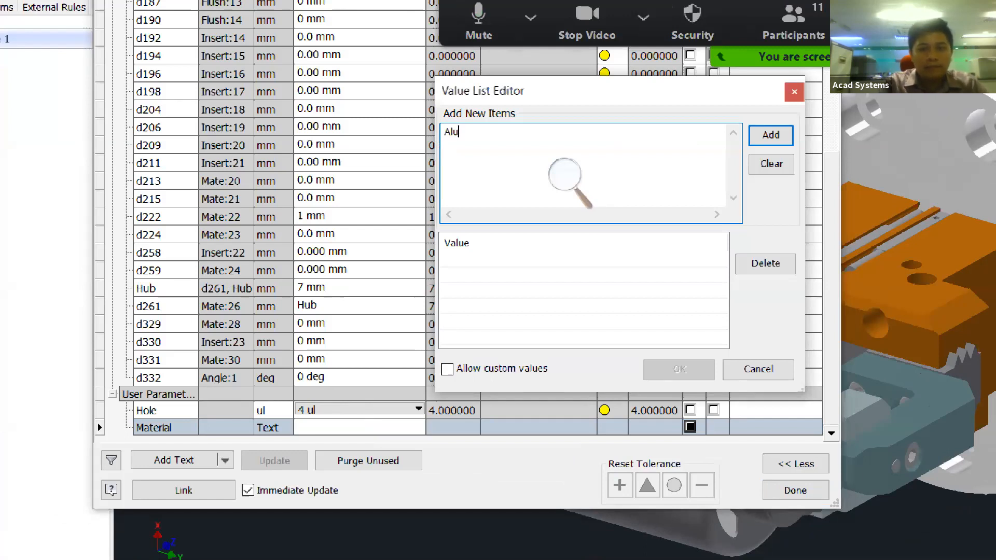
pyautogui.write('minum')
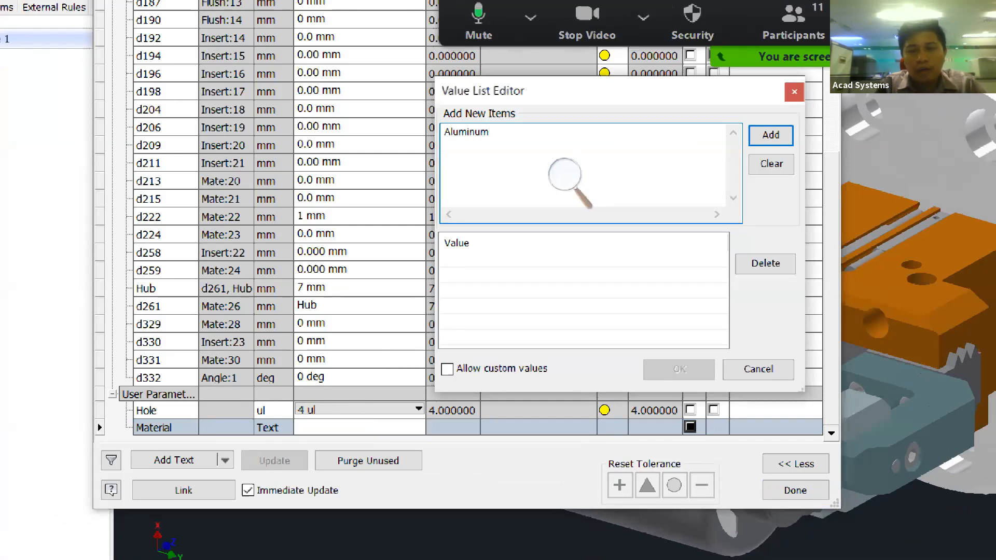
pyautogui.press('Return')
pyautogui.write('Gold')
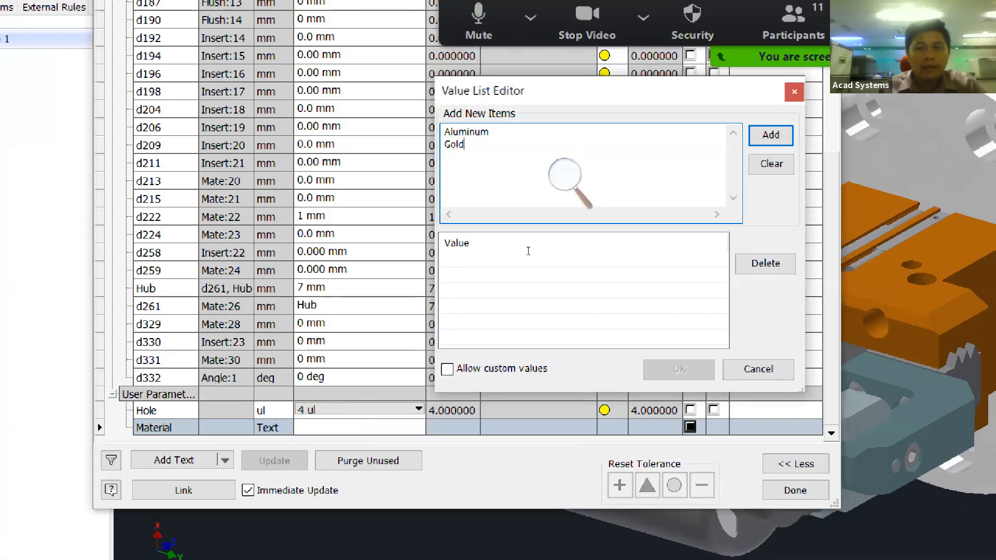
pyautogui.click(770, 134)
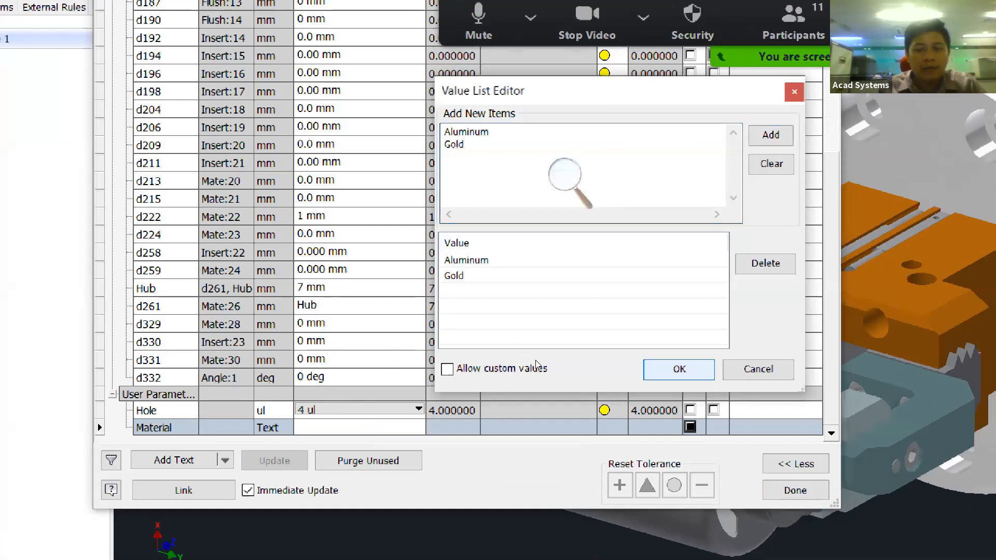
pyautogui.press('Return')
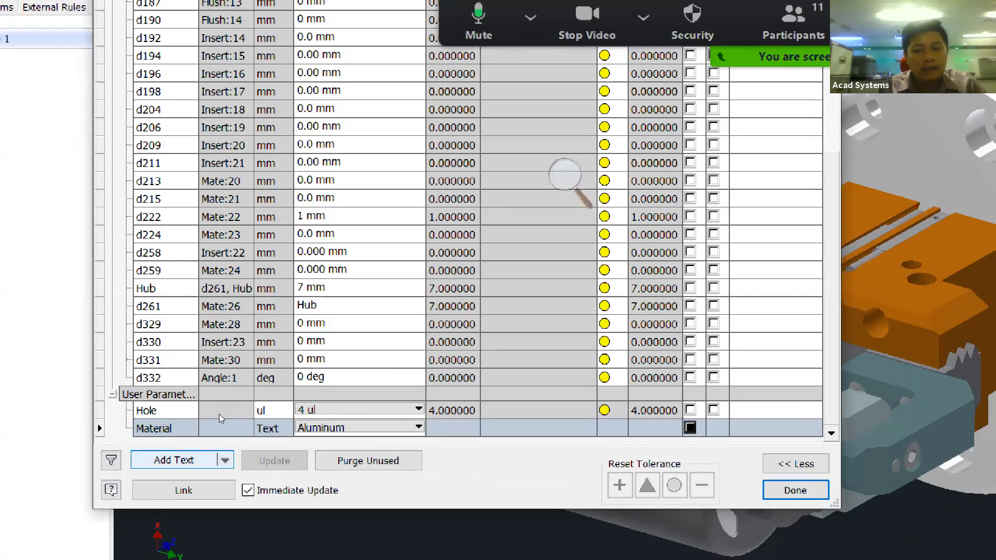
# Add another text user parameter named Type below Material
pyautogui.click(179, 460)
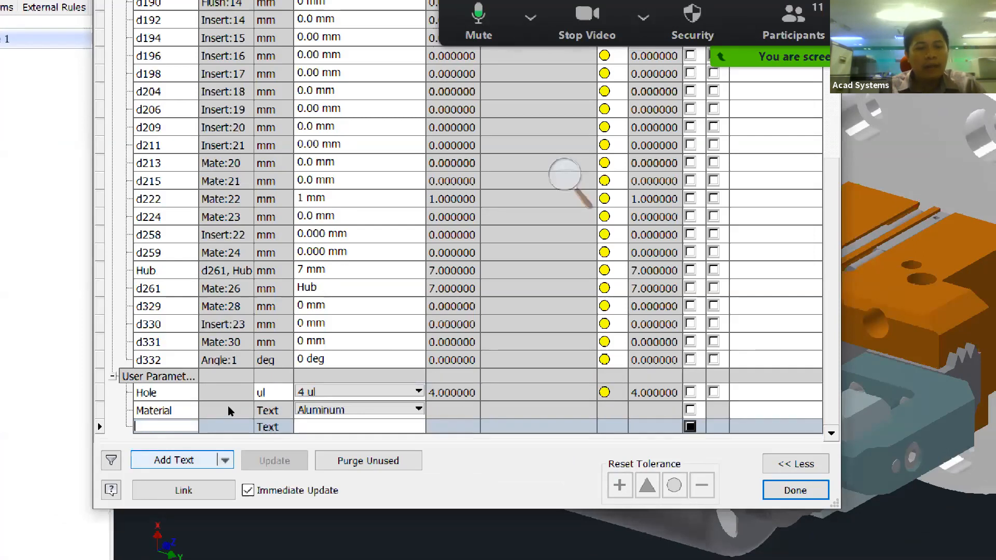
pyautogui.write('T')
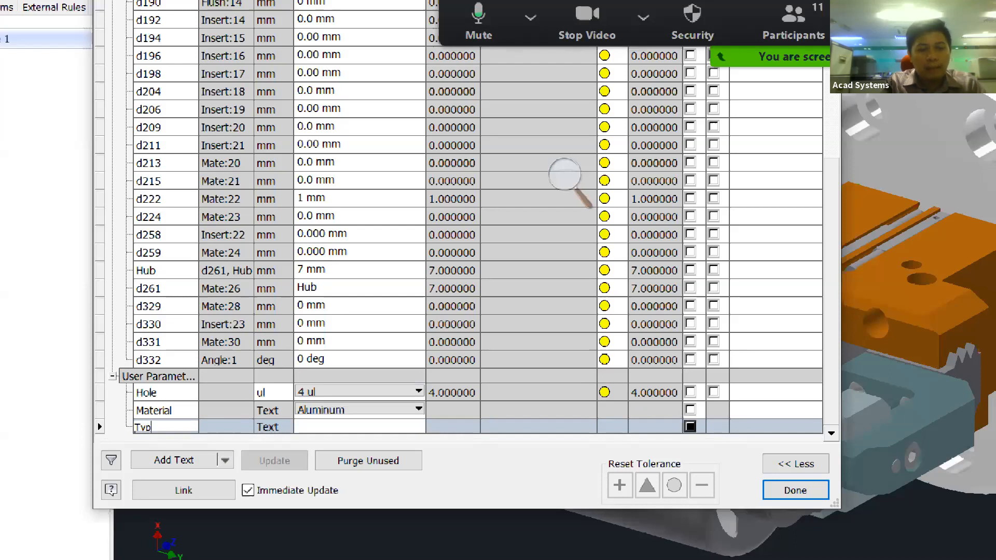
pyautogui.write('ype')
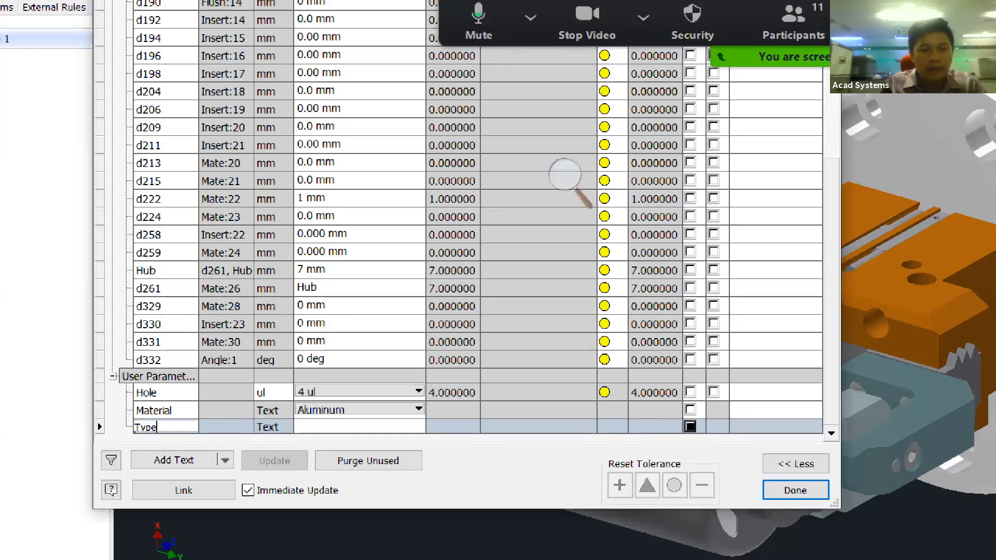
pyautogui.press('Return')
# Make the Type parameter multi-value with the options Short and Long
pyautogui.rightClick(341, 427)
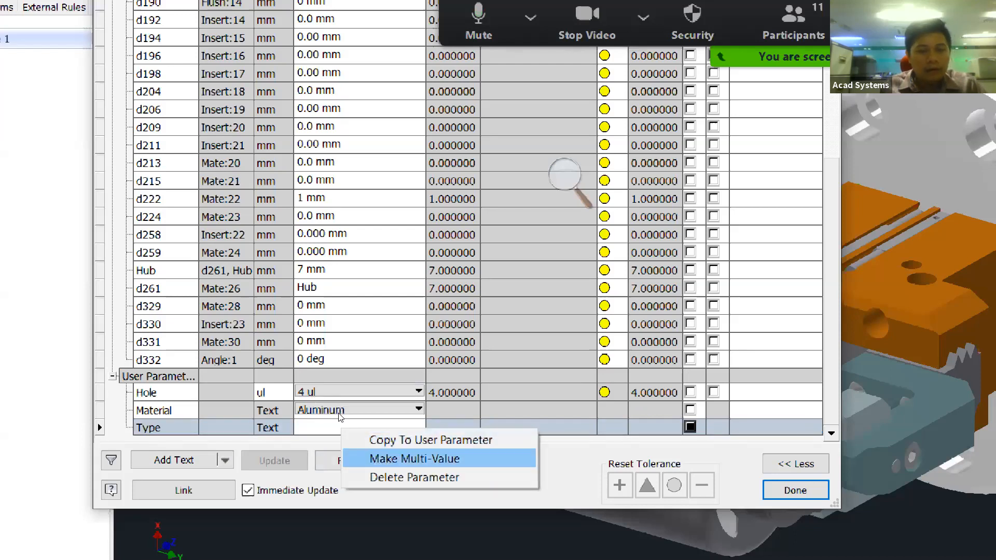
pyautogui.click(415, 459)
pyautogui.write('Short')
pyautogui.press('Return')
pyautogui.write('Long')
pyautogui.click(771, 135)
pyautogui.press('Return')
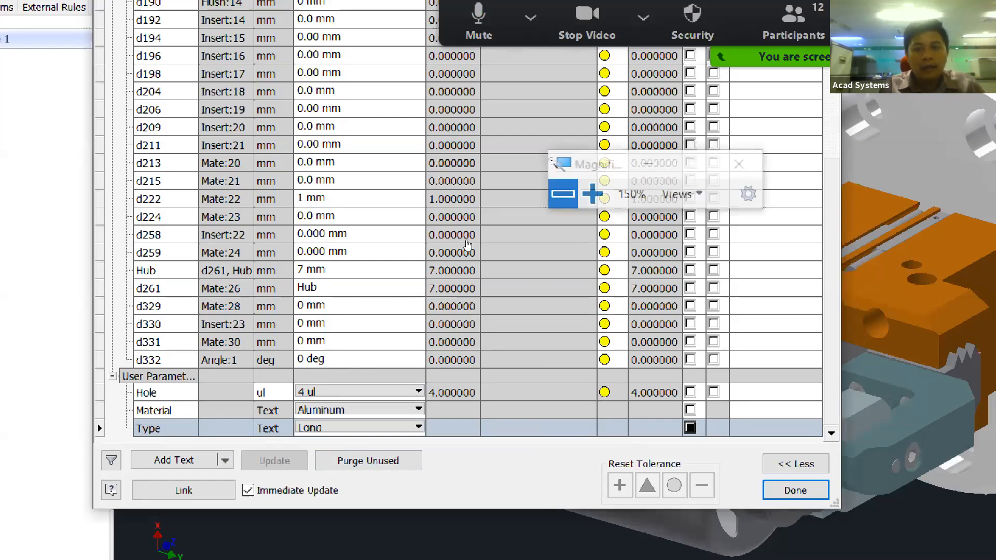
# Return the screen magnification to 100% and close the assembly's parameter table
pyautogui.press('super+minus')
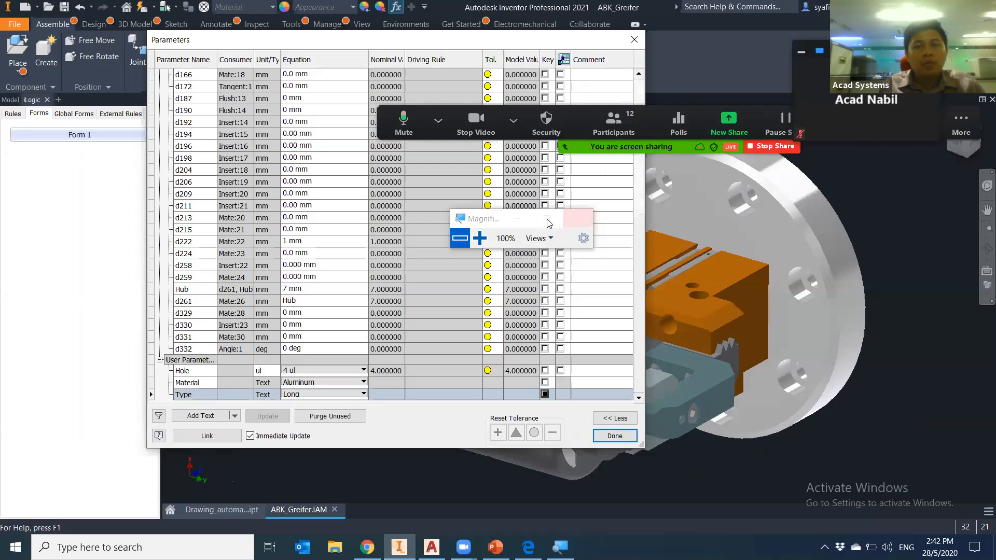
pyautogui.moveTo(539, 225); pyautogui.dragTo(879, 262)
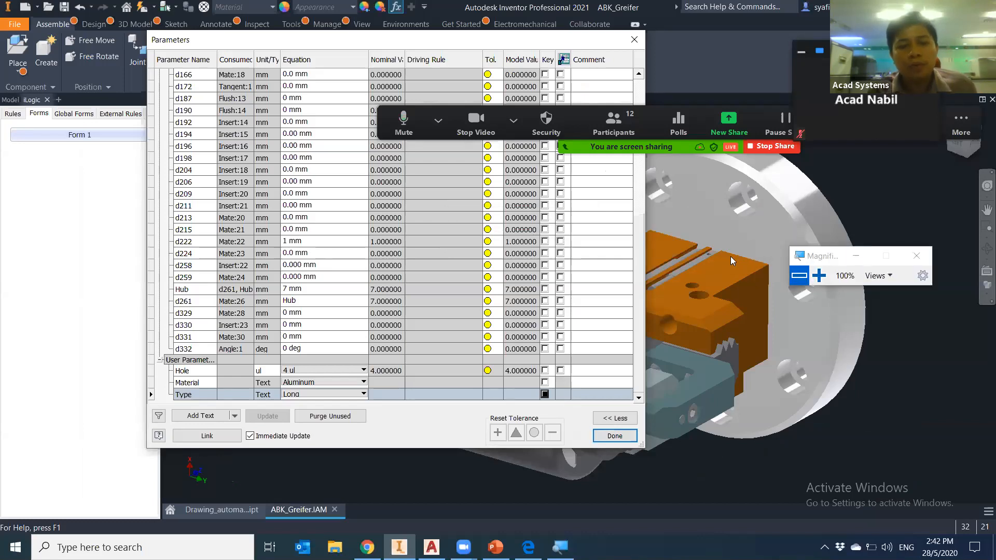
pyautogui.click(615, 436)
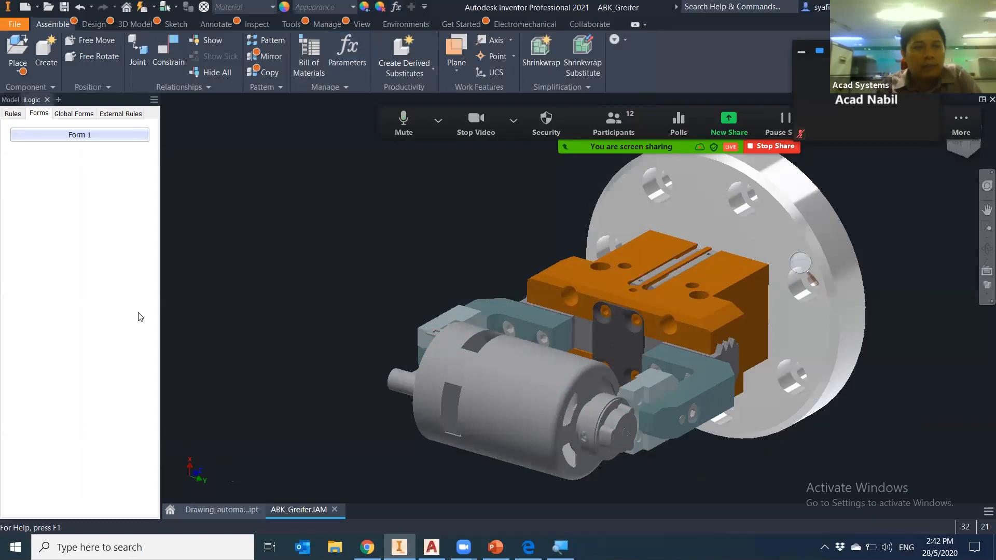
# Add a new iLogic rule named Shape to the gripper assembly
pyautogui.click(11, 114)
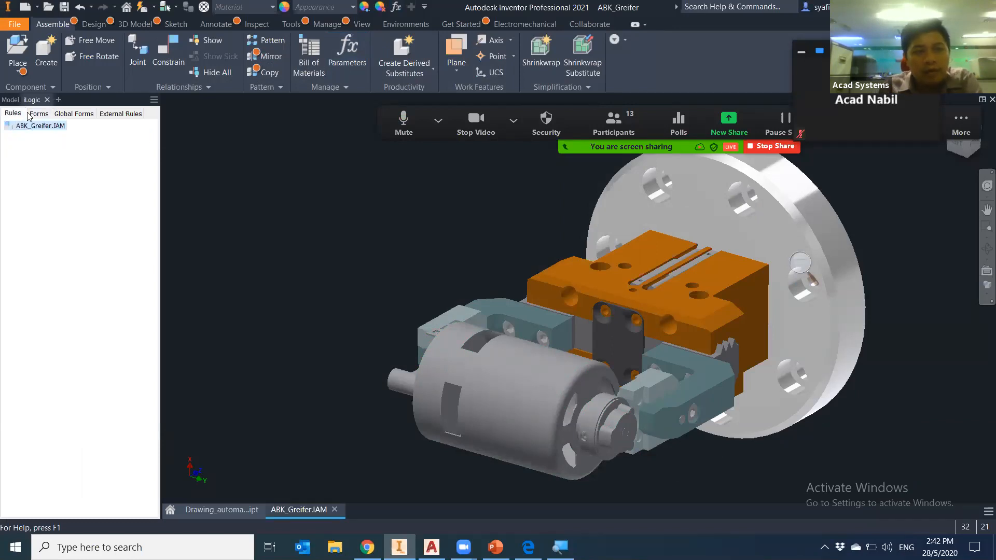
pyautogui.rightClick(43, 160)
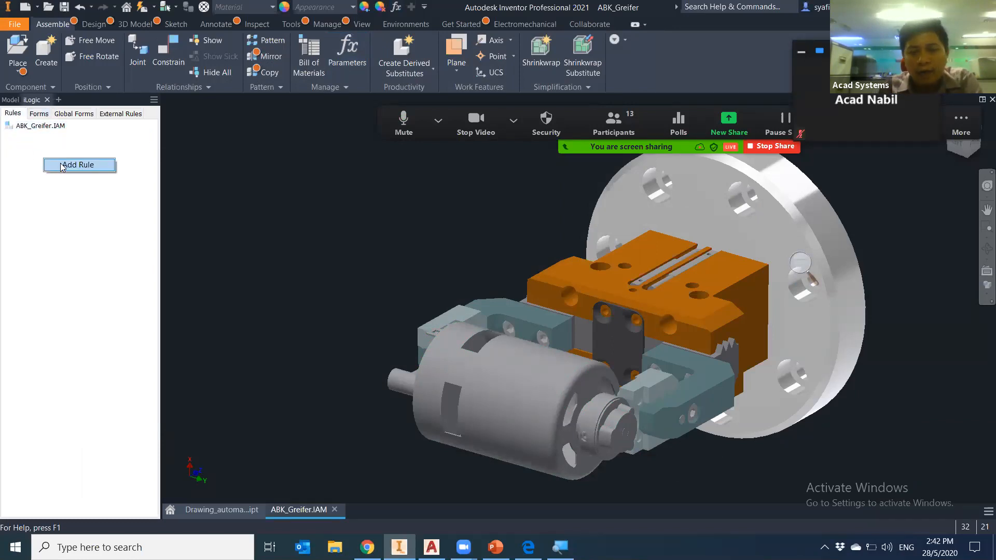
pyautogui.click(60, 165)
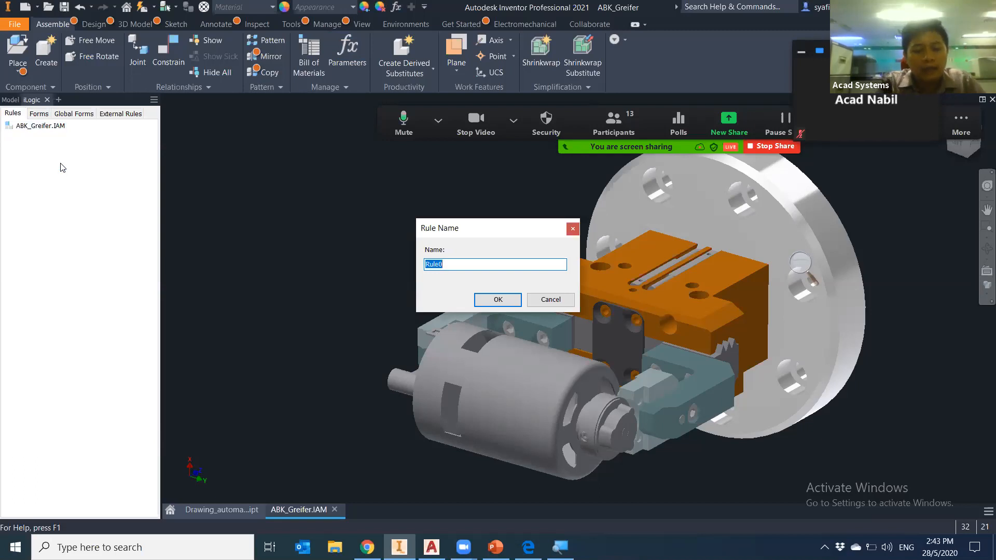
pyautogui.write('Shape')
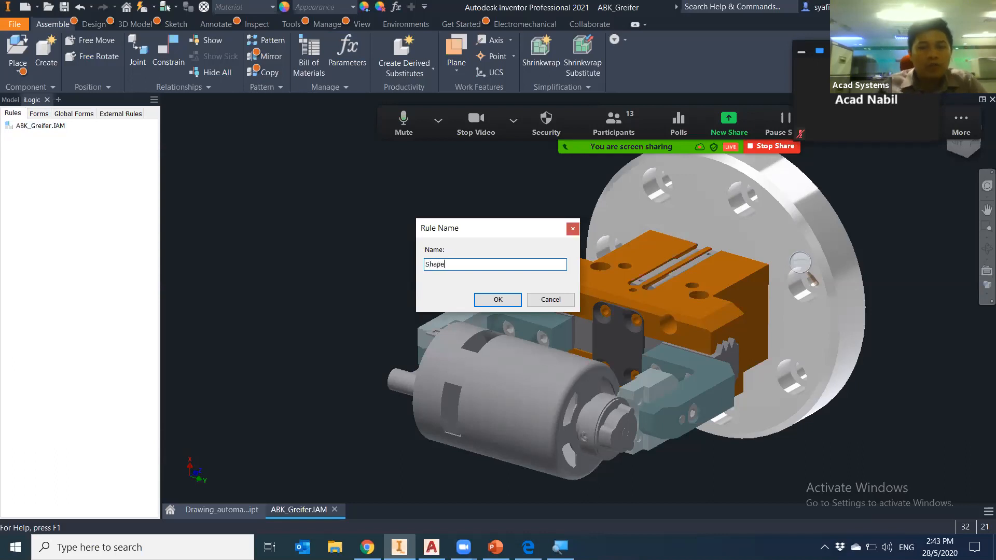
pyautogui.click(484, 300)
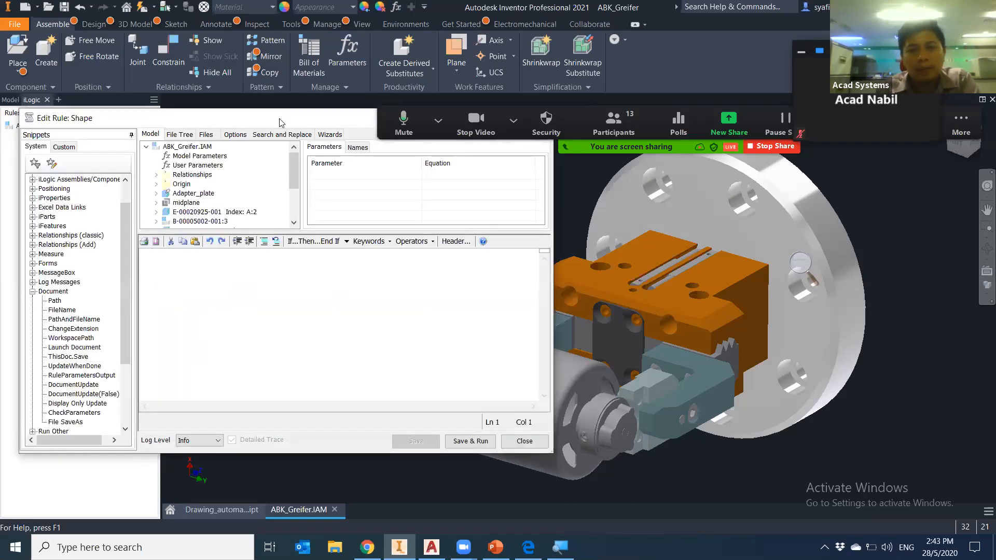
# Clear the view around the rule editor and list the model parameters of Adapter_plate
pyautogui.moveTo(287, 123); pyautogui.dragTo(347, 145)
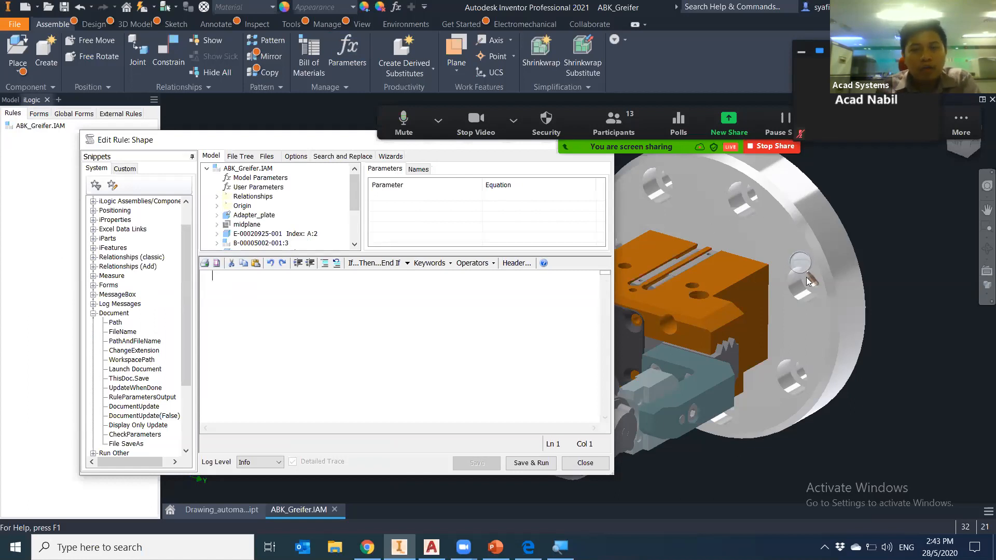
pyautogui.click(800, 262)
pyautogui.moveTo(829, 261); pyautogui.dragTo(881, 188)
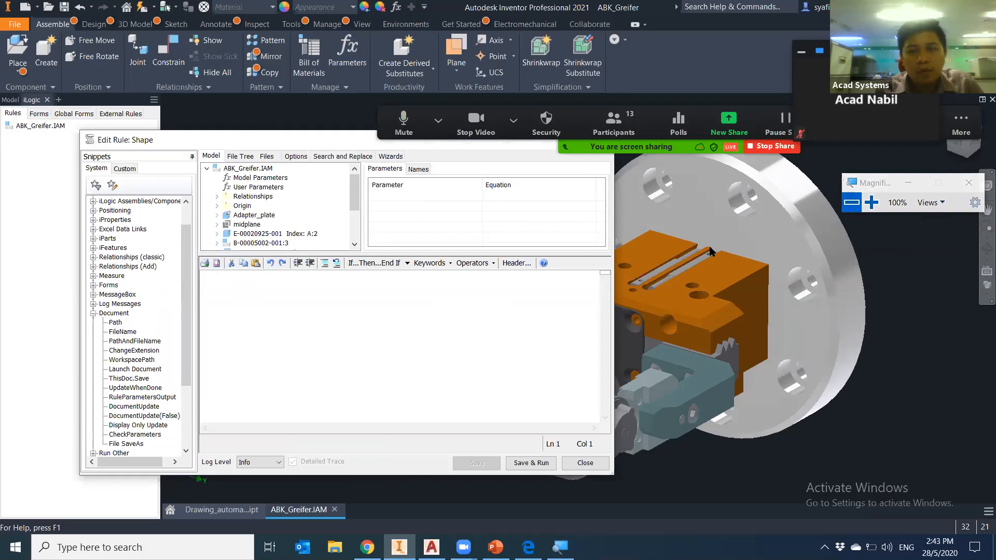
pyautogui.click(262, 216)
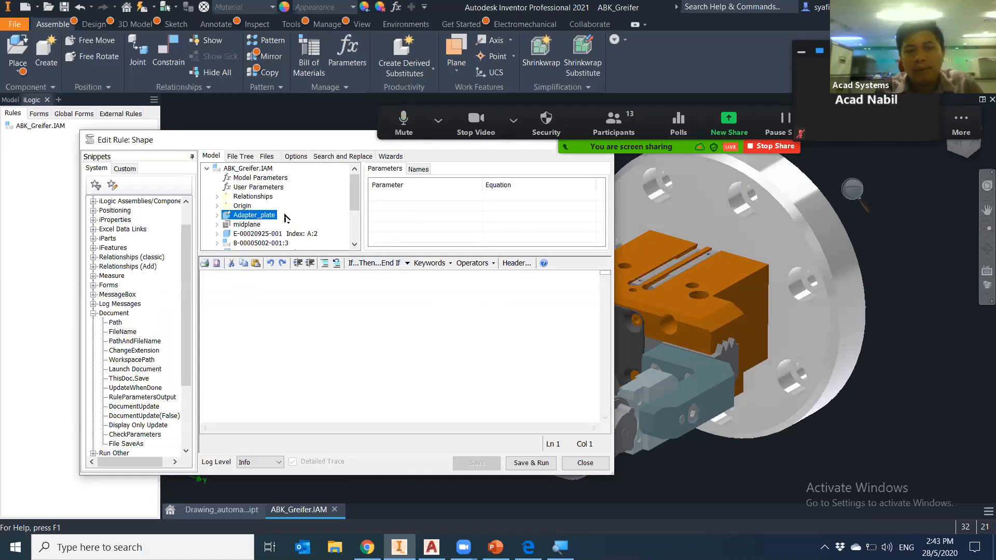
pyautogui.doubleClick(218, 216)
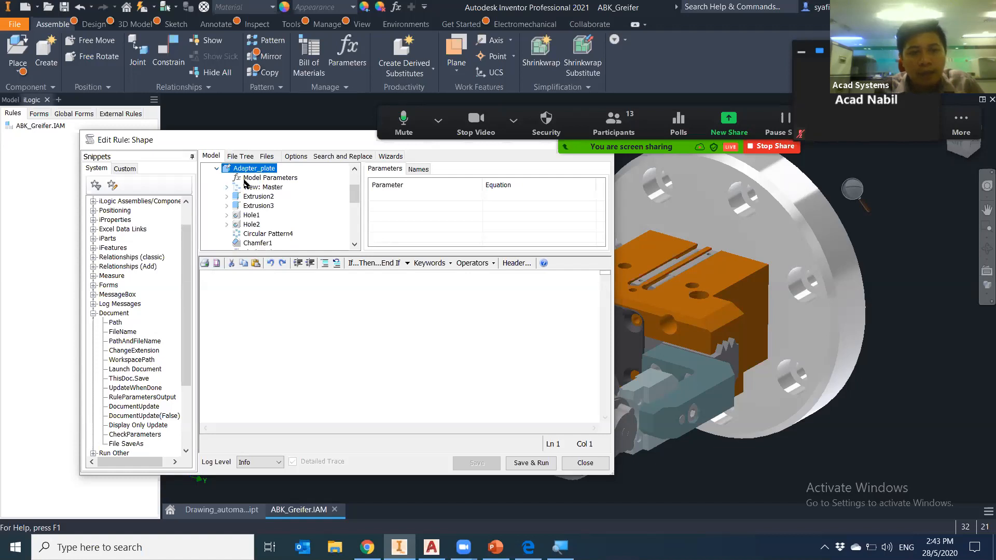
pyautogui.click(245, 182)
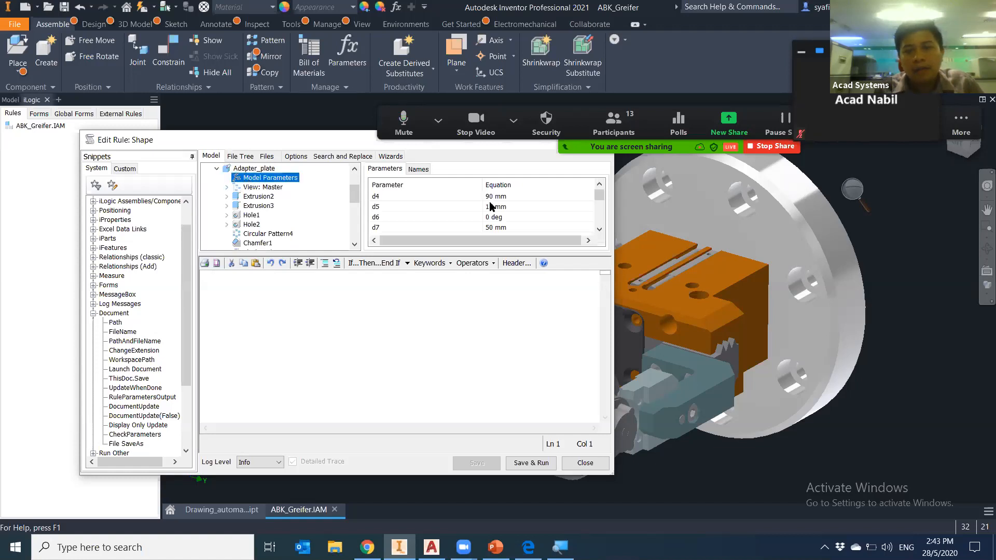
# Enlarge the rule editor and insert the Adapter_plate parameter Number_Of_Holes into the rule code
pyautogui.moveTo(599, 197); pyautogui.dragTo(603, 219)
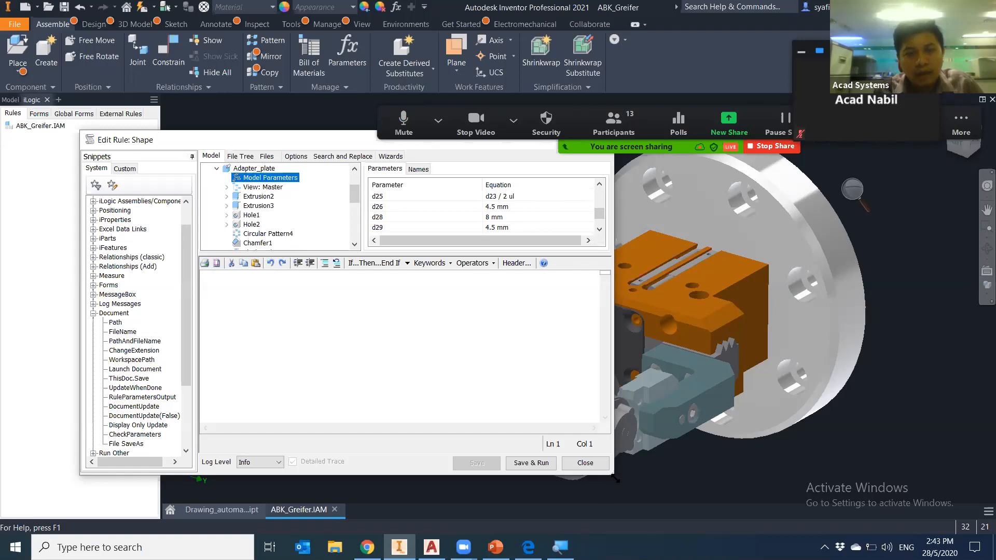
pyautogui.moveTo(616, 478); pyautogui.dragTo(630, 509)
pyautogui.scroll(-5, 506, 213)
pyautogui.click(440, 206)
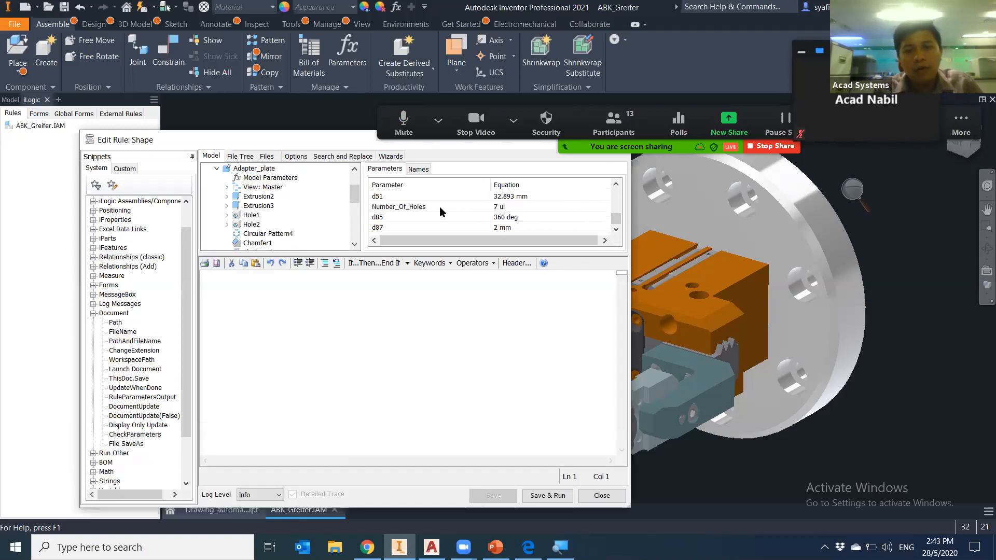
pyautogui.click(410, 207)
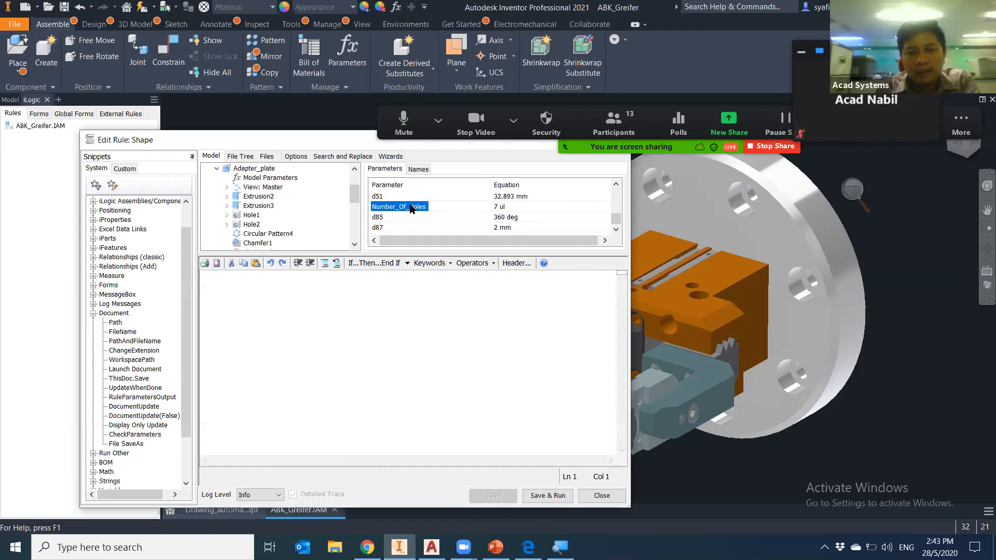
pyautogui.doubleClick(410, 206)
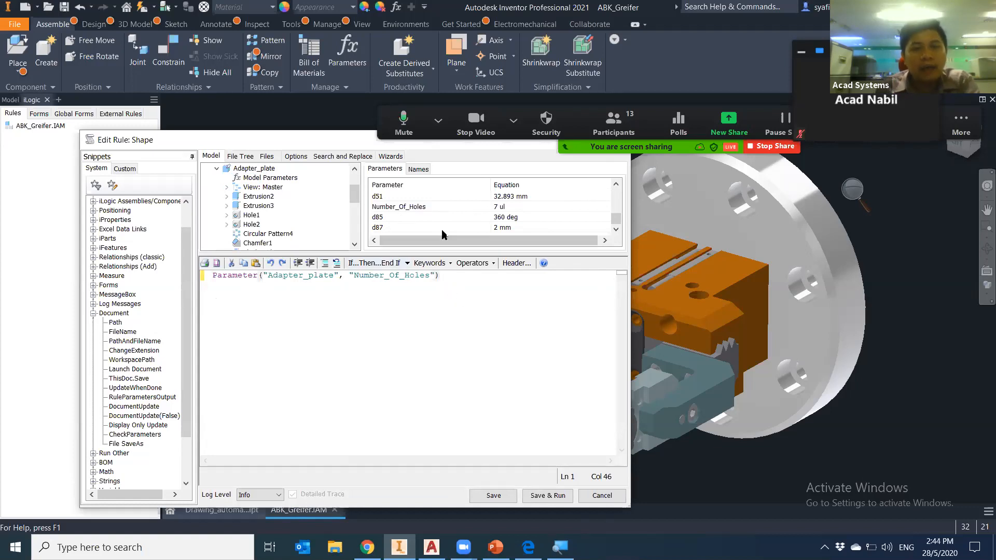
# Set Adapter_plate's Number_Of_Holes equal to the assembly's Hole user parameter in the code, and save and run the rule
pyautogui.click(289, 180)
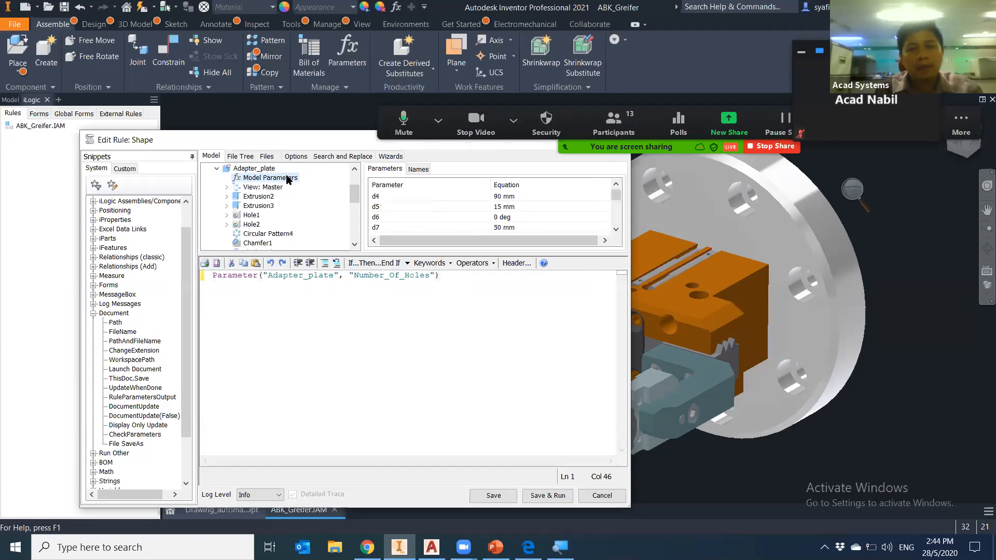
pyautogui.moveTo(612, 200); pyautogui.dragTo(614, 217)
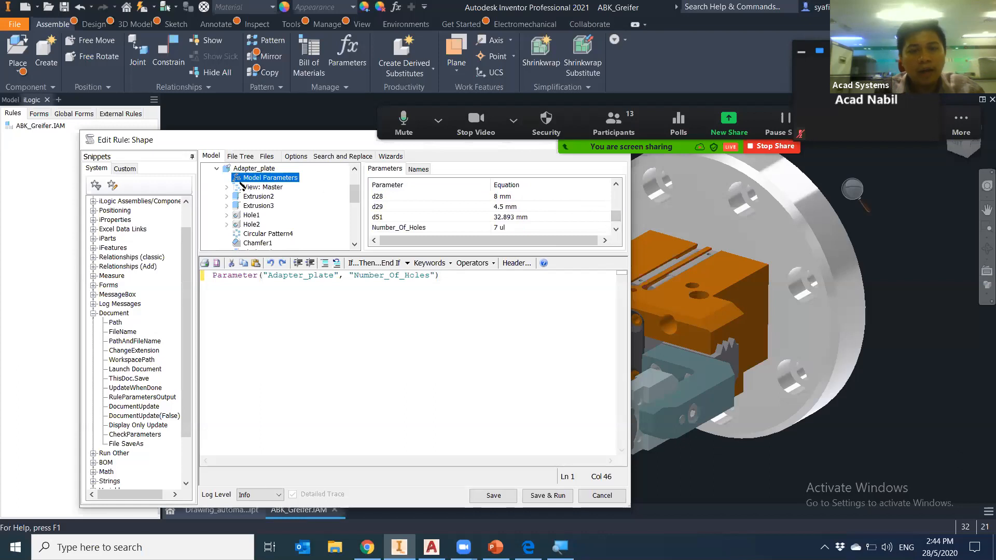
pyautogui.scroll(2, 283, 189)
pyautogui.click(258, 170)
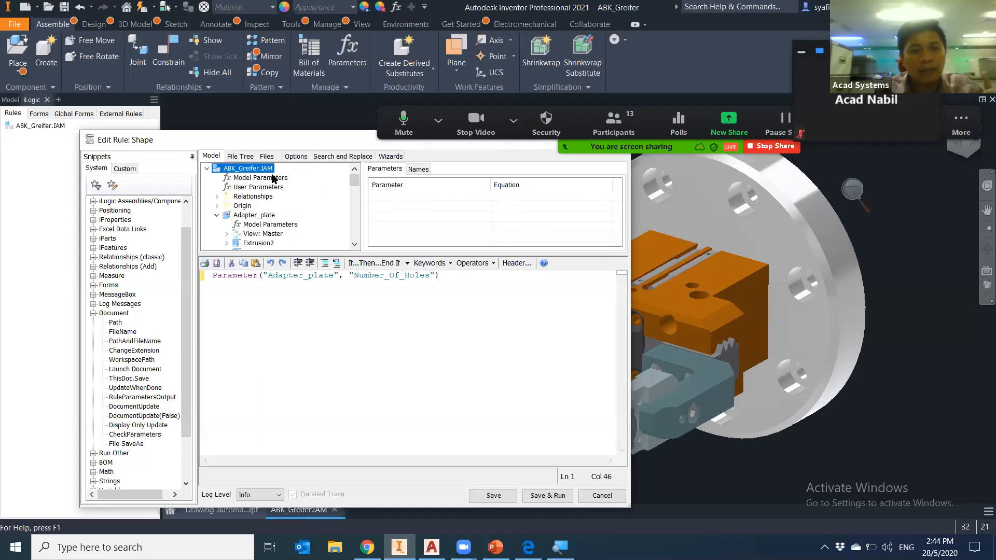
pyautogui.click(273, 188)
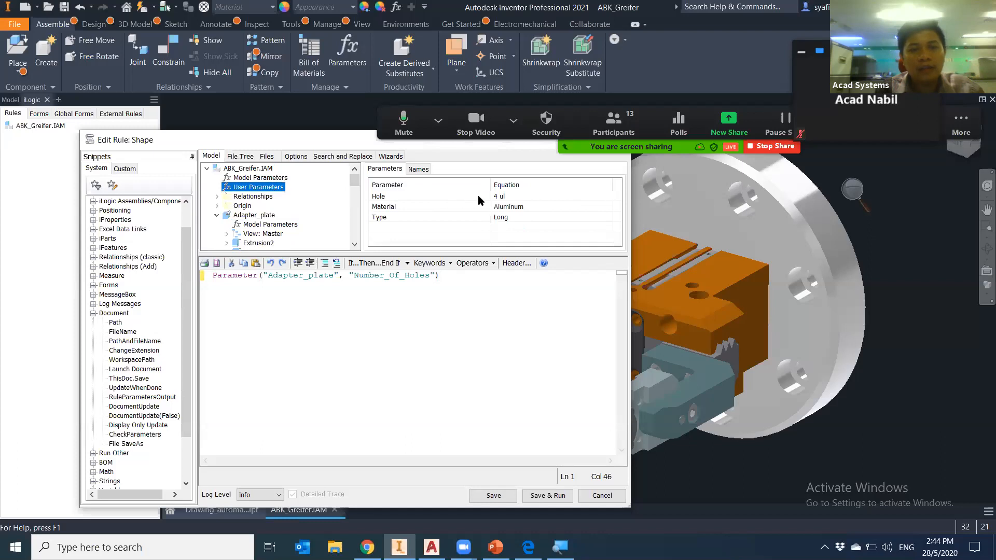
pyautogui.doubleClick(383, 197)
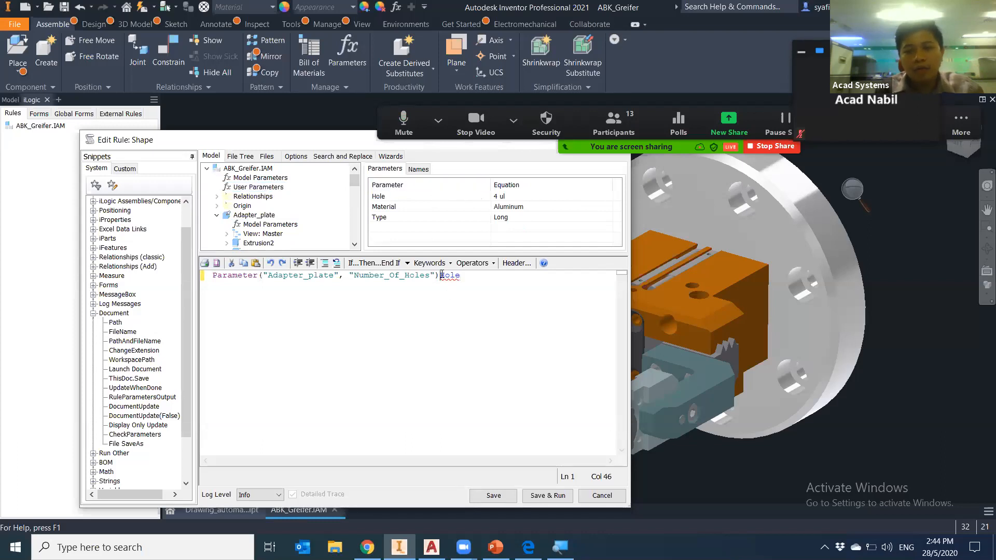
pyautogui.write('=')
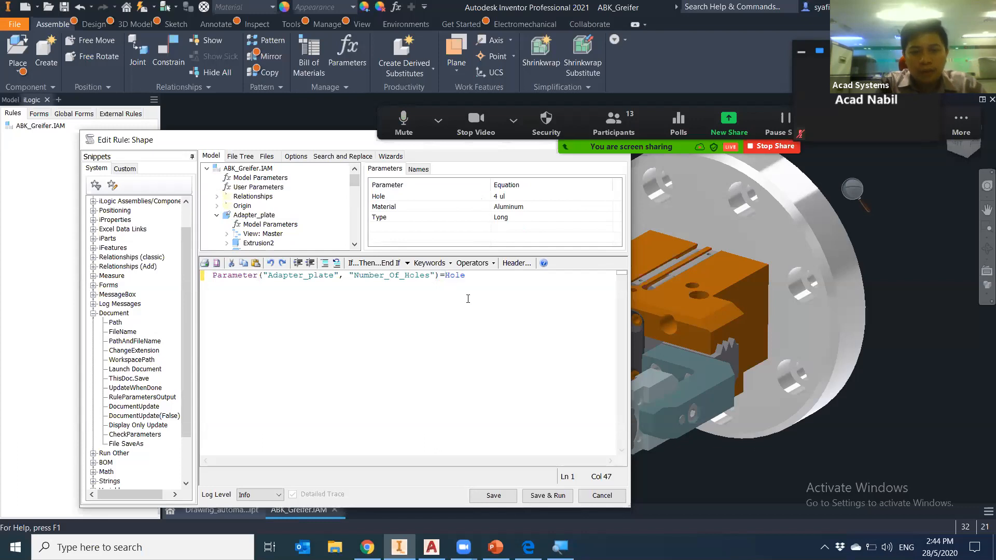
pyautogui.press('Left')
pyautogui.click(468, 297)
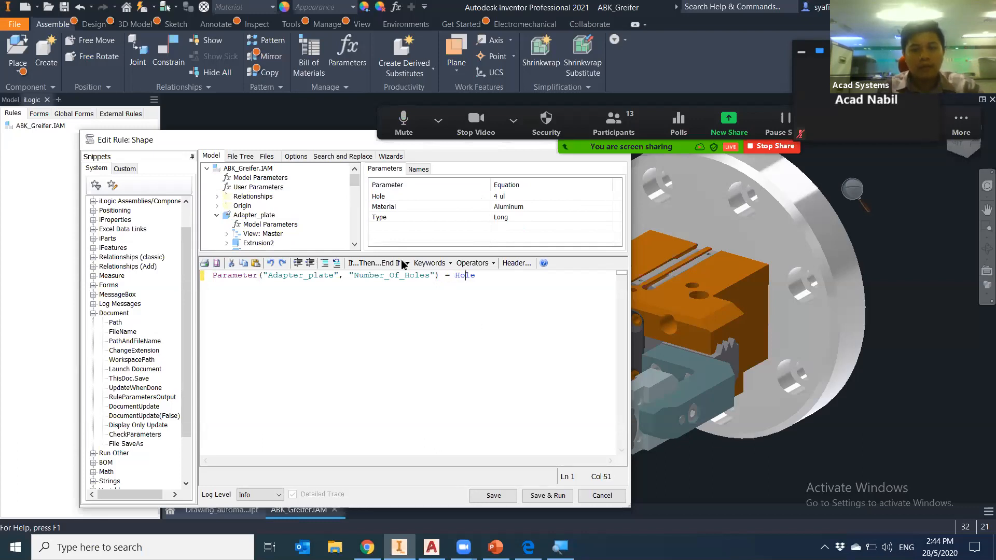
pyautogui.click(539, 496)
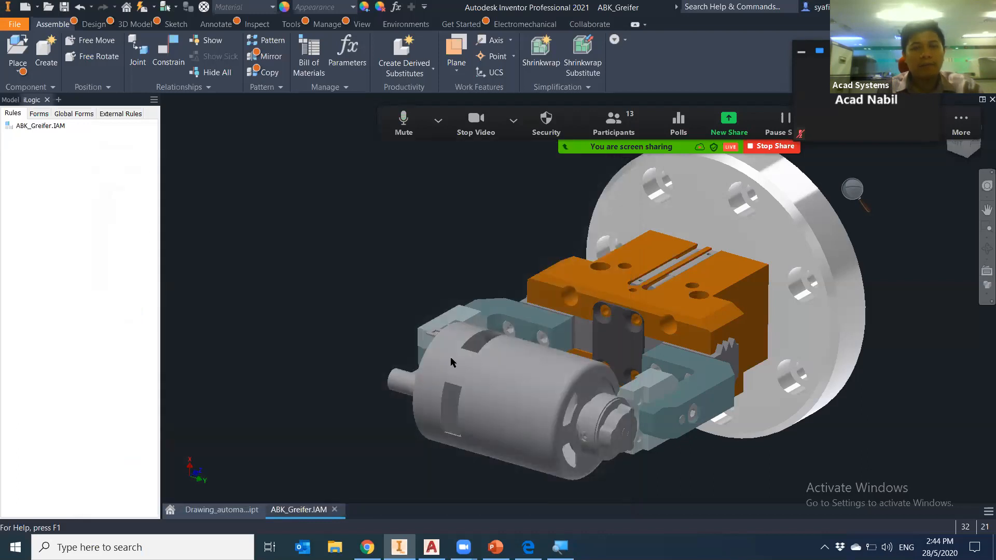
# Rename the Shape rule as Hole
pyautogui.moveTo(372, 370); pyautogui.dragTo(276, 370, button='middle')
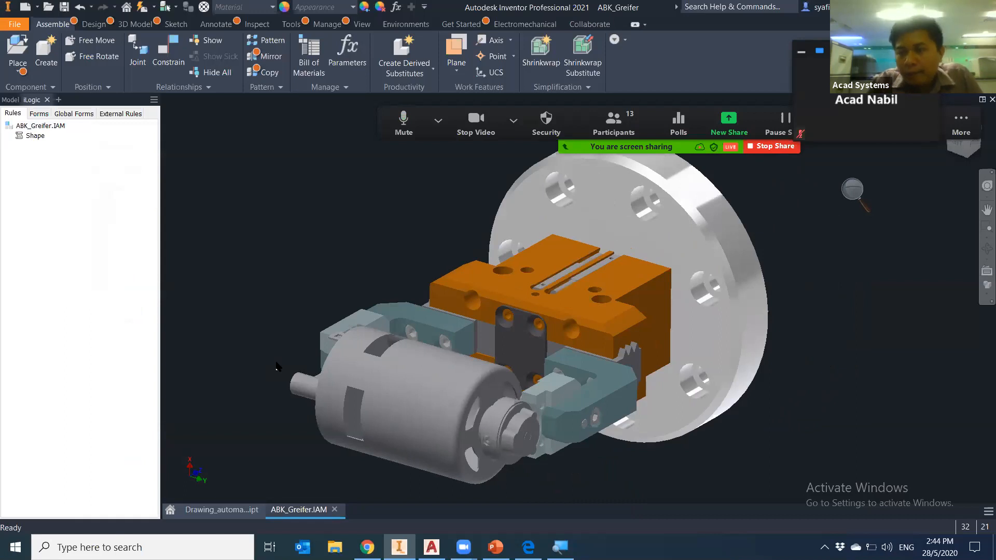
pyautogui.rightClick(35, 136)
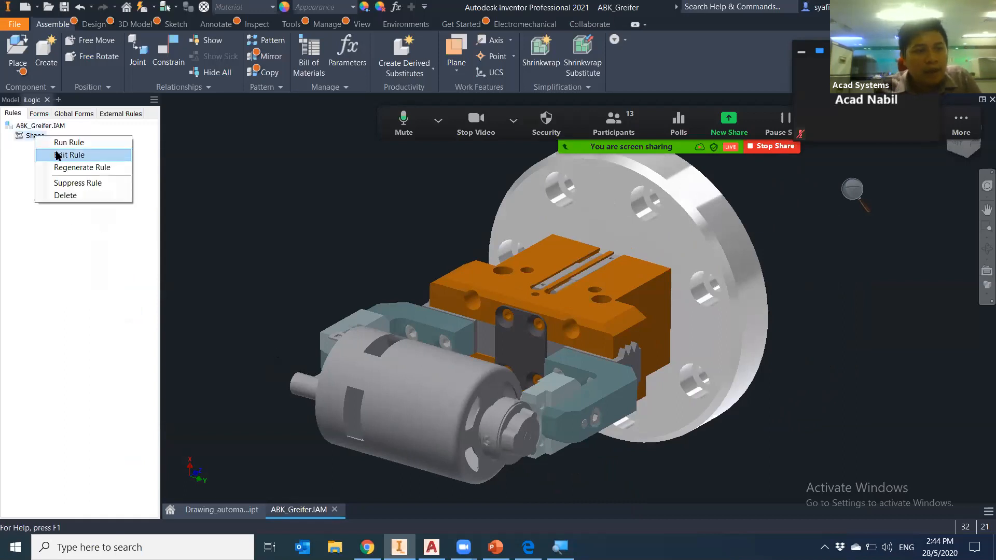
pyautogui.click(22, 168)
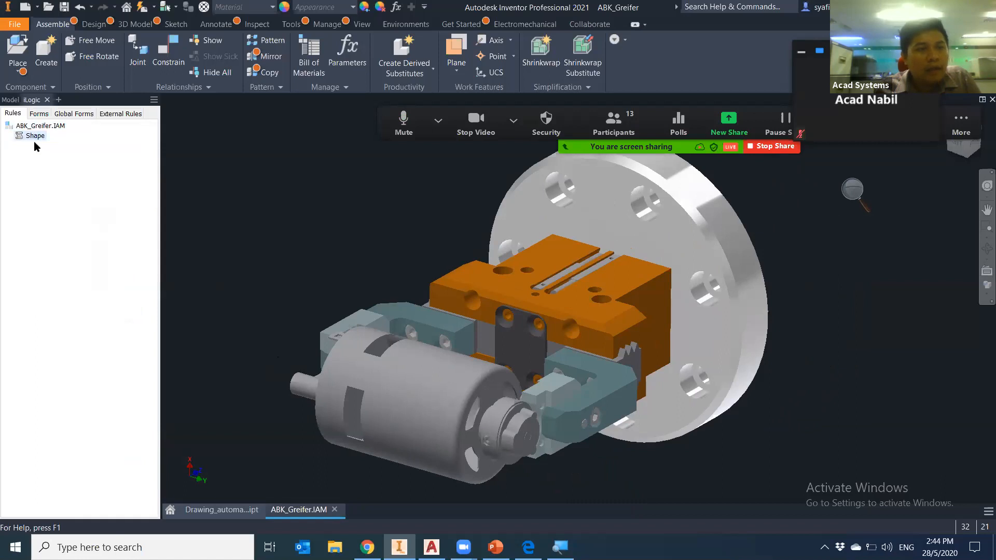
pyautogui.click(42, 136)
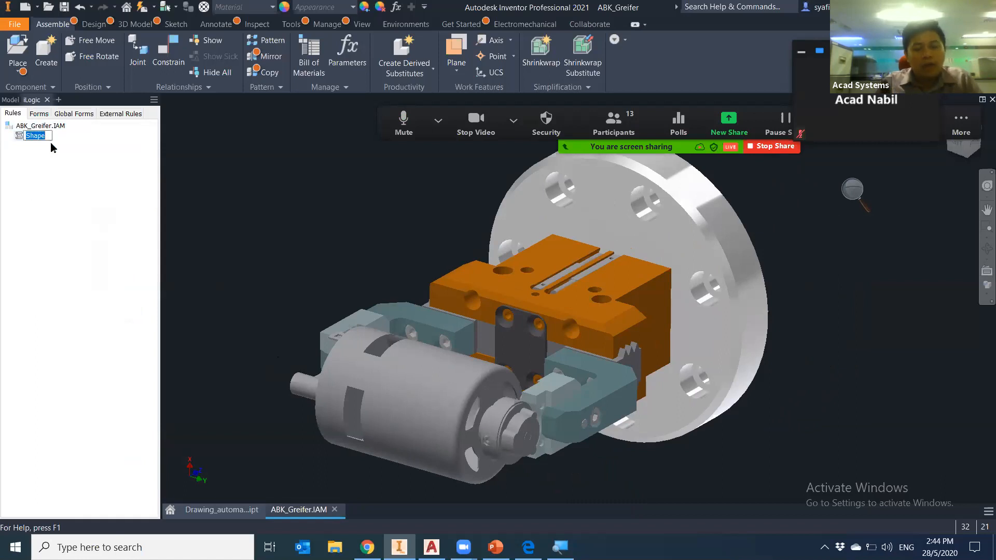
pyautogui.write('Hole')
pyautogui.press('Return')
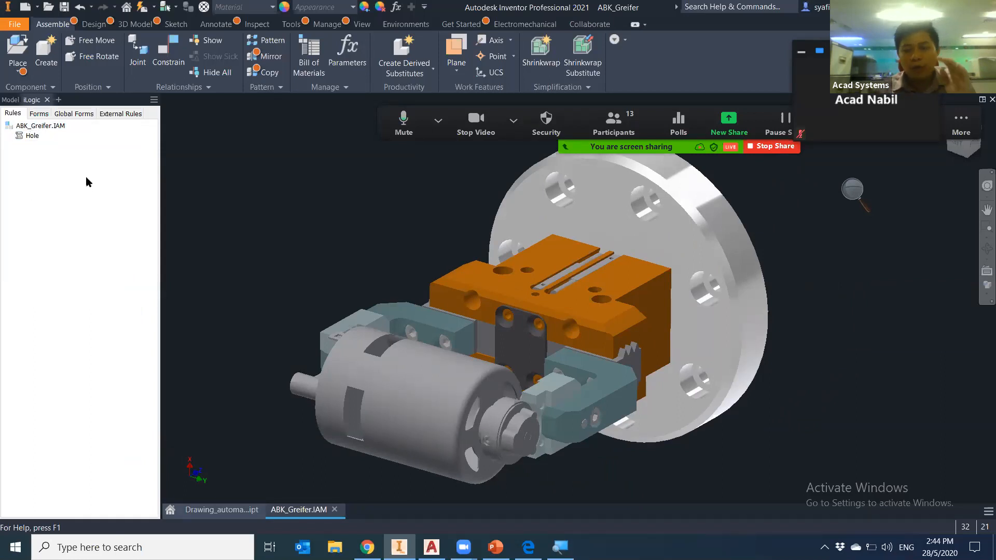
# Add a second iLogic form containing the Hole user parameter and move its preview clear of the form editor
pyautogui.click(38, 114)
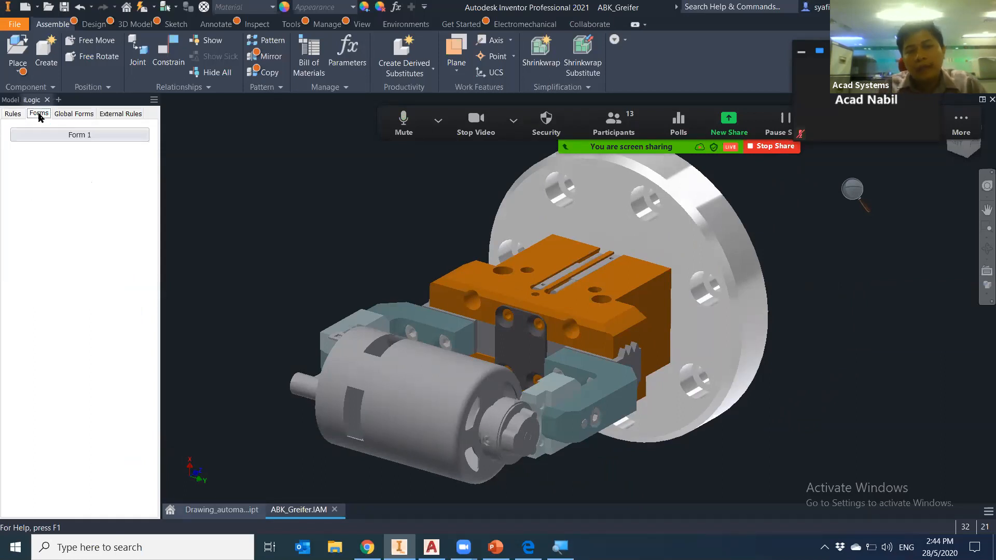
pyautogui.rightClick(83, 171)
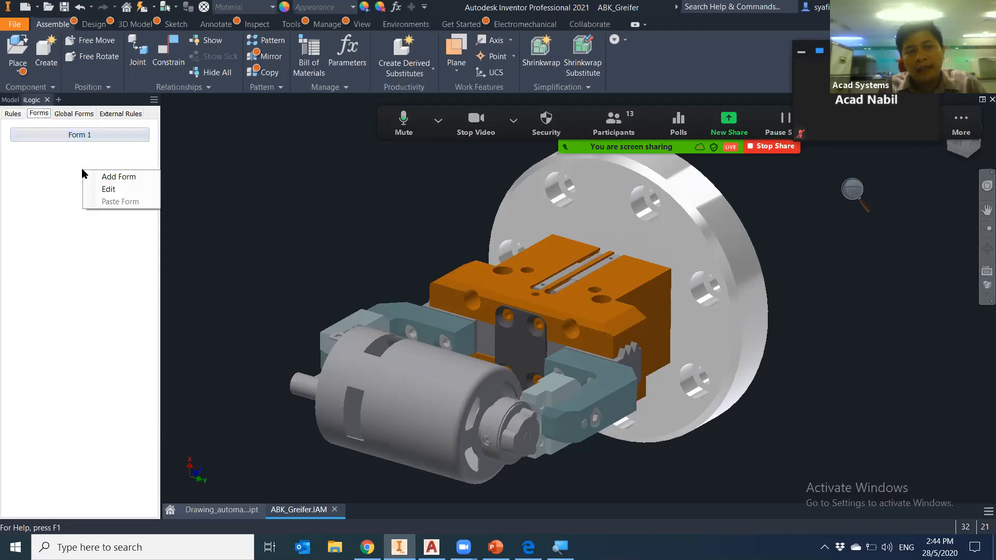
pyautogui.click(108, 178)
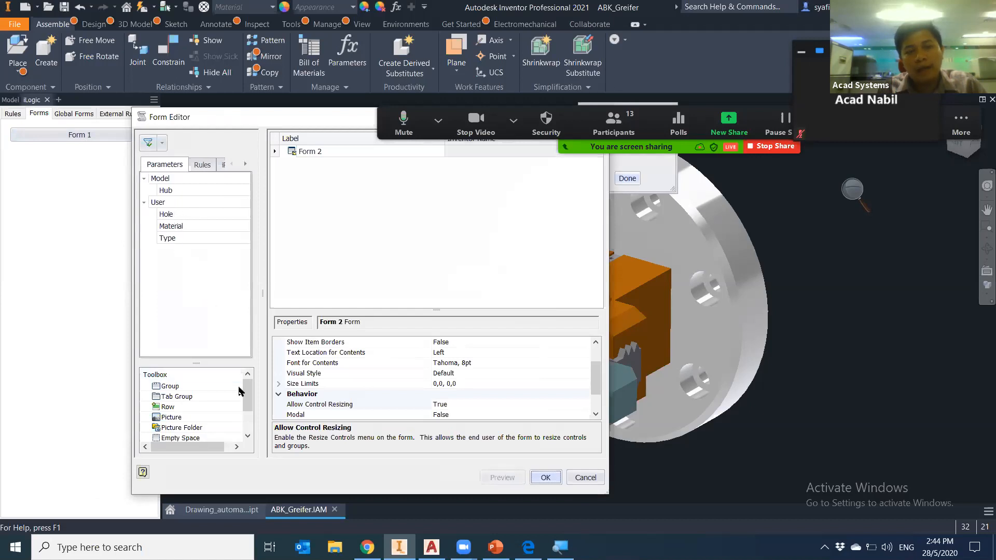
pyautogui.moveTo(170, 215); pyautogui.dragTo(359, 203)
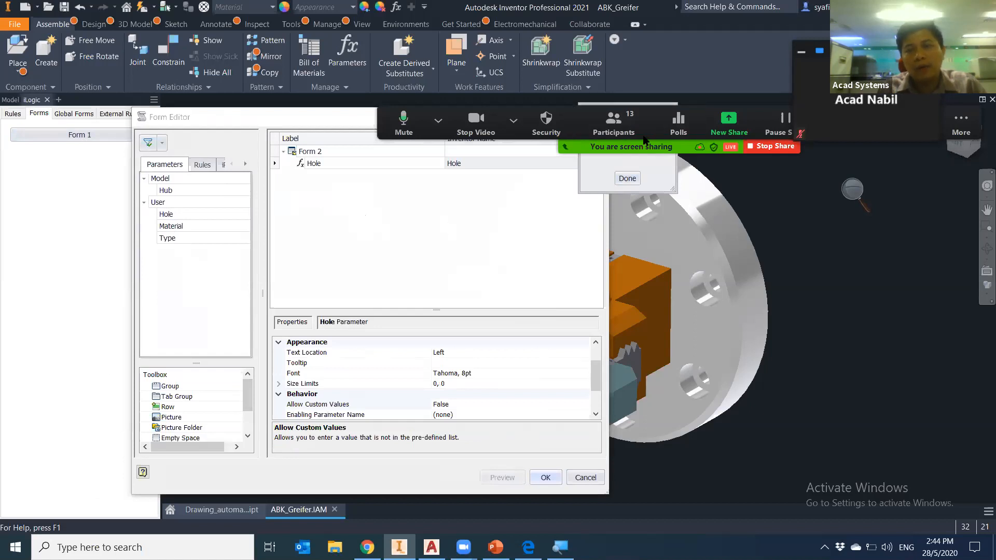
pyautogui.moveTo(643, 135); pyautogui.dragTo(627, 67)
pyautogui.moveTo(609, 109); pyautogui.dragTo(656, 171)
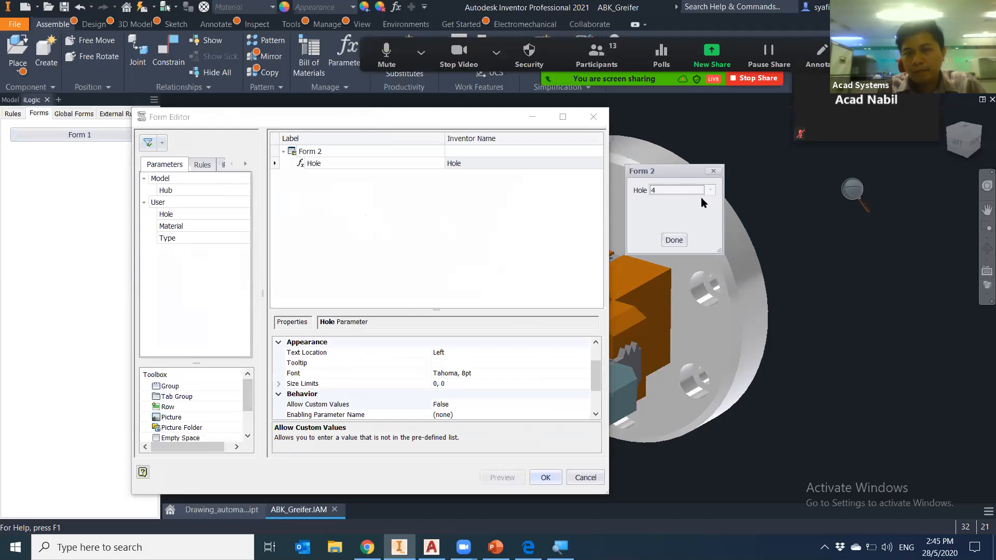
# Set the edit control type of Form 2's Hole parameter to Radio Group
pyautogui.doubleClick(344, 163)
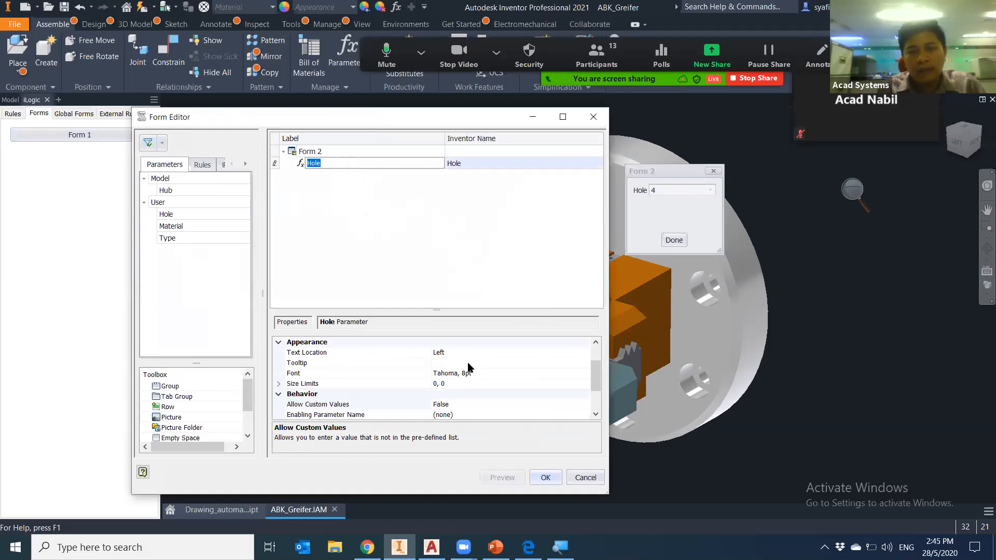
pyautogui.moveTo(596, 381); pyautogui.dragTo(597, 398)
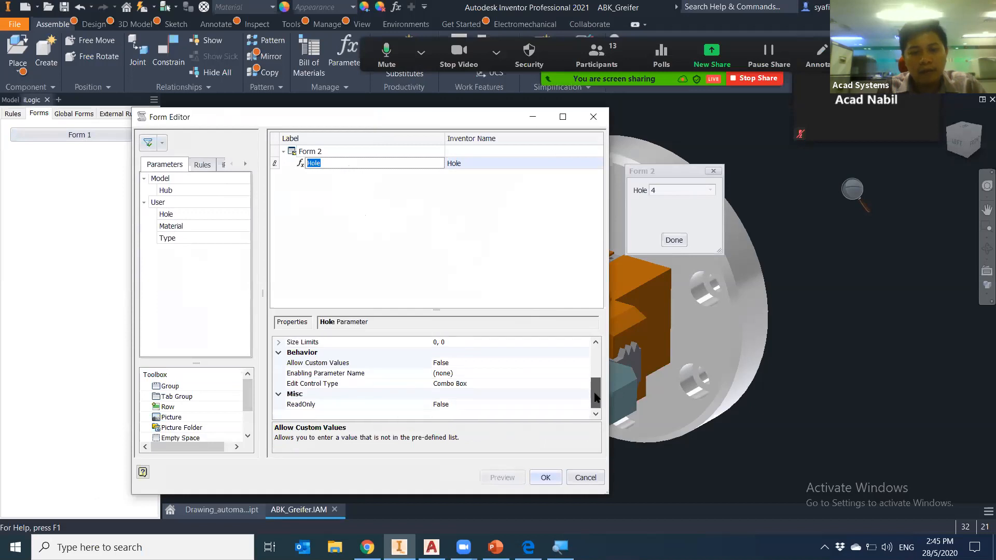
pyautogui.click(540, 384)
pyautogui.click(585, 384)
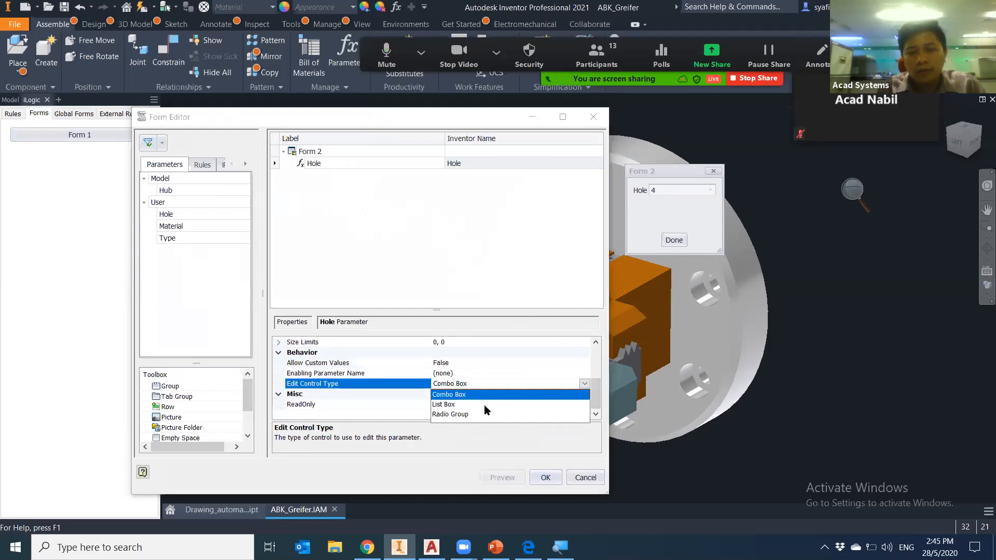
pyautogui.click(461, 413)
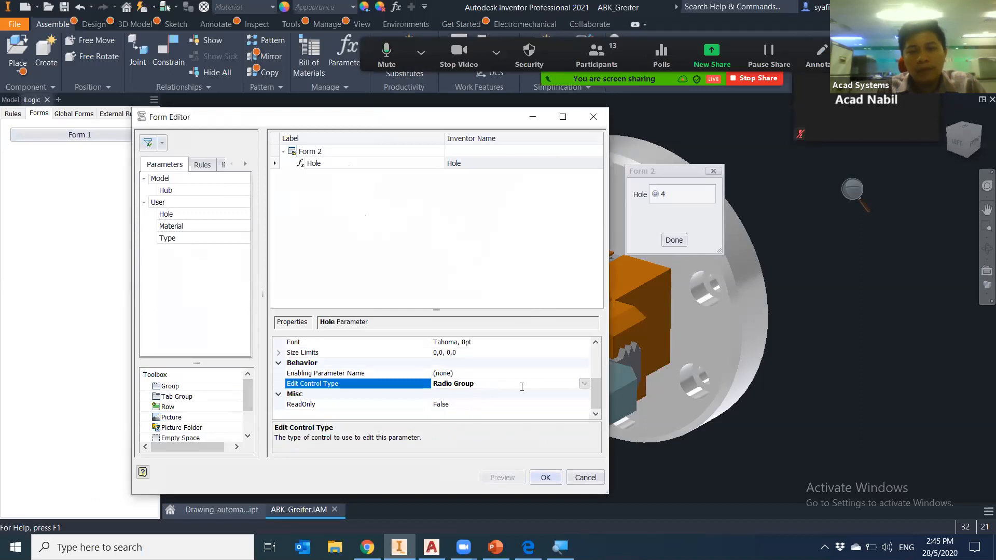
# Change the Hole parameter's edit control type to List Box and save Form 2
pyautogui.click(585, 384)
pyautogui.click(454, 404)
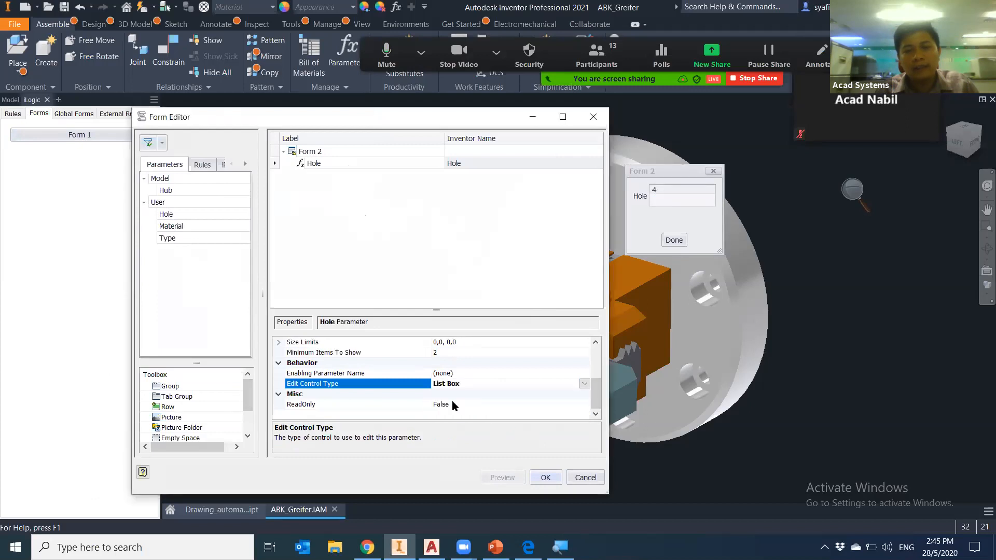
pyautogui.click(664, 202)
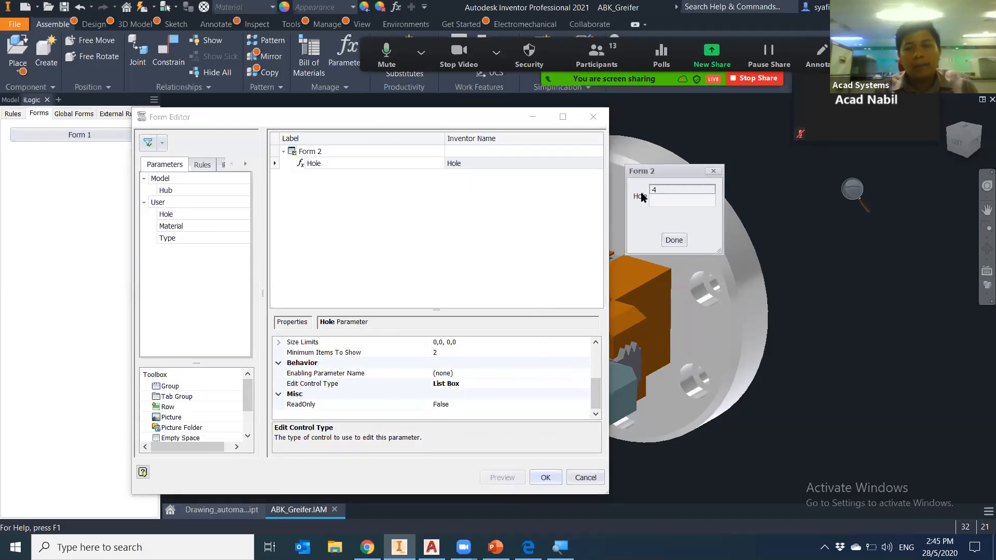
pyautogui.click(550, 478)
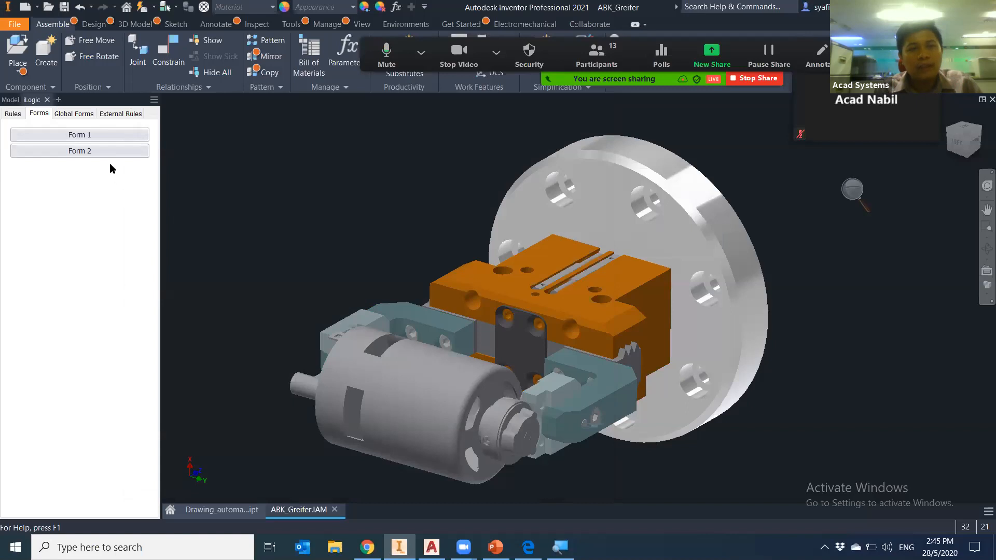
# Open Form 2 to check which Hole values it offers, dismissing the Zoom chat window that covers the model
pyautogui.click(111, 152)
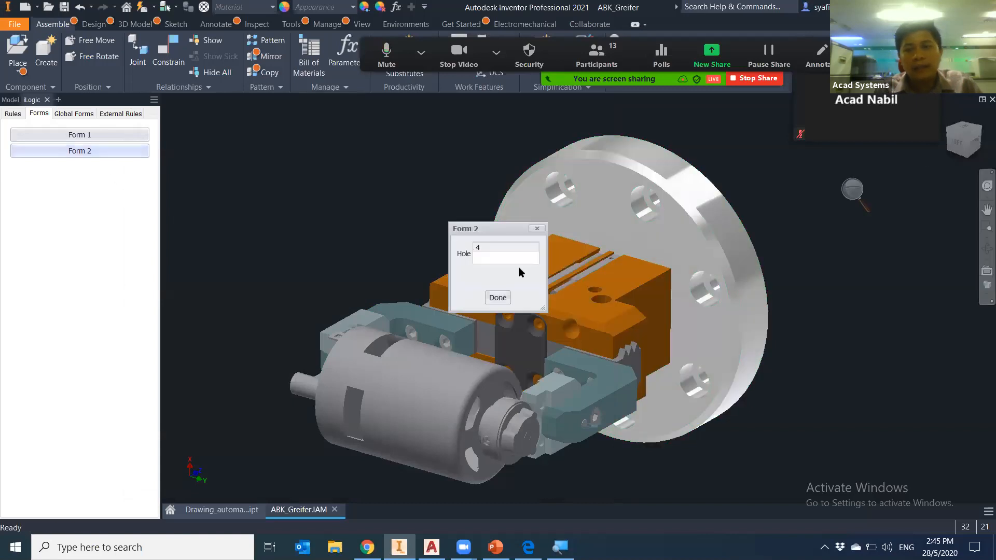
pyautogui.click(498, 297)
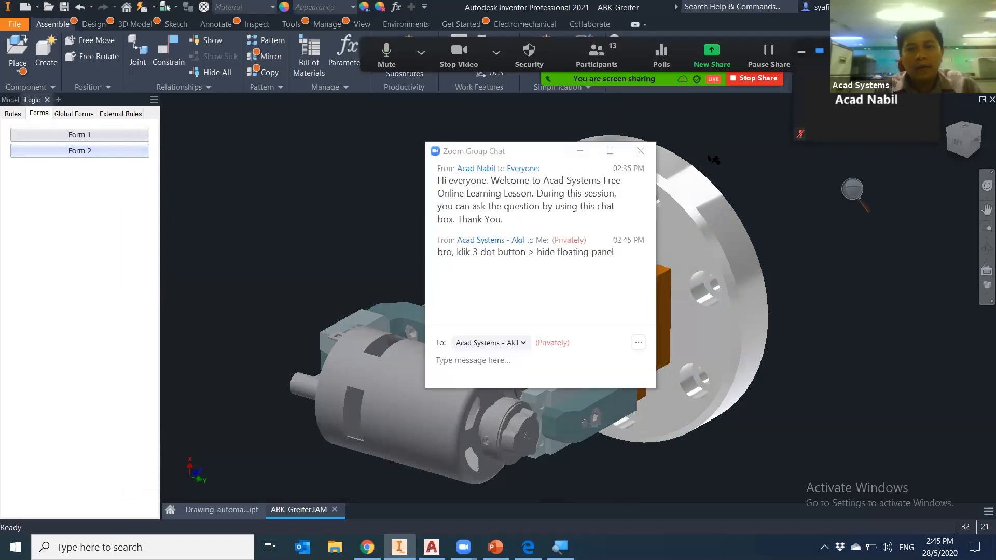
pyautogui.moveTo(550, 151); pyautogui.dragTo(628, 139)
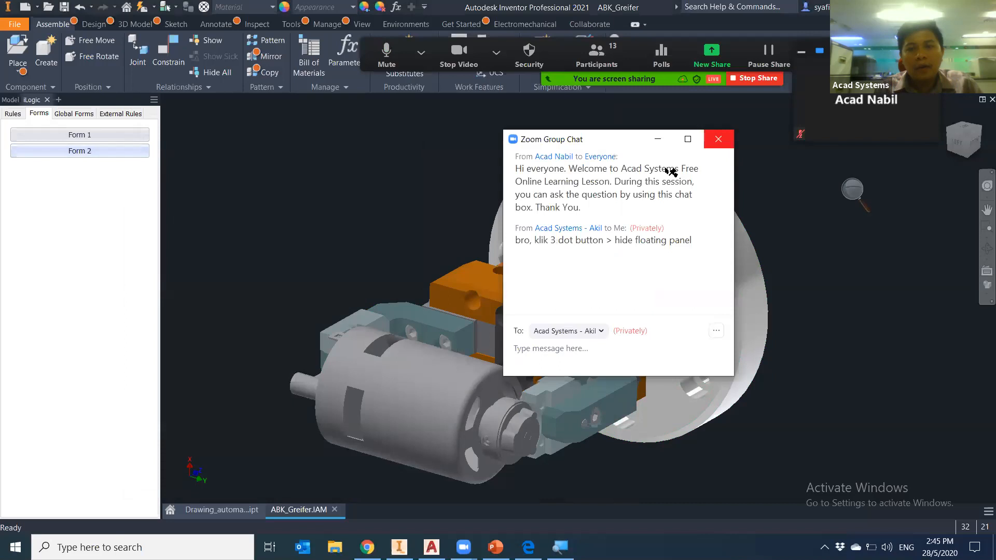
pyautogui.click(719, 139)
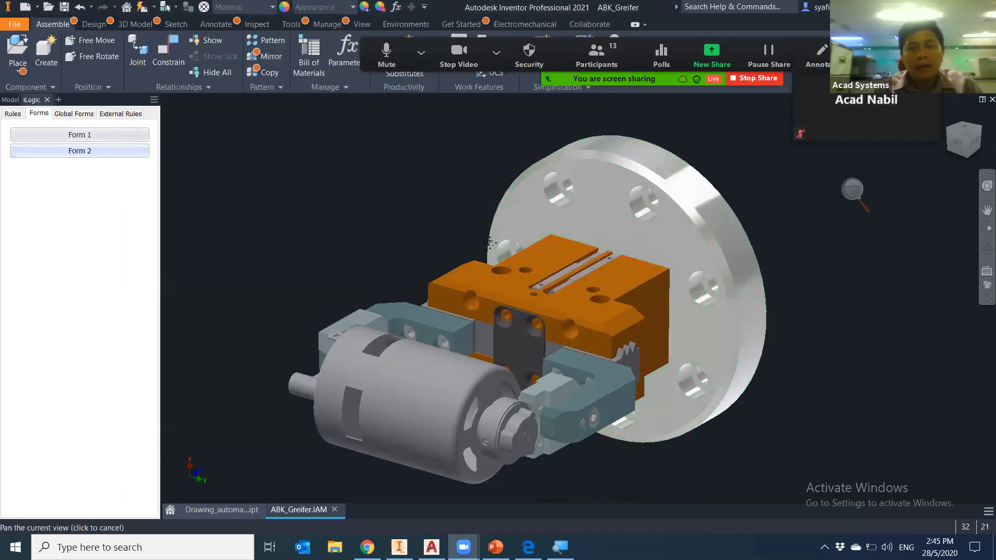
pyautogui.moveTo(708, 185); pyautogui.dragTo(608, 186, button='middle')
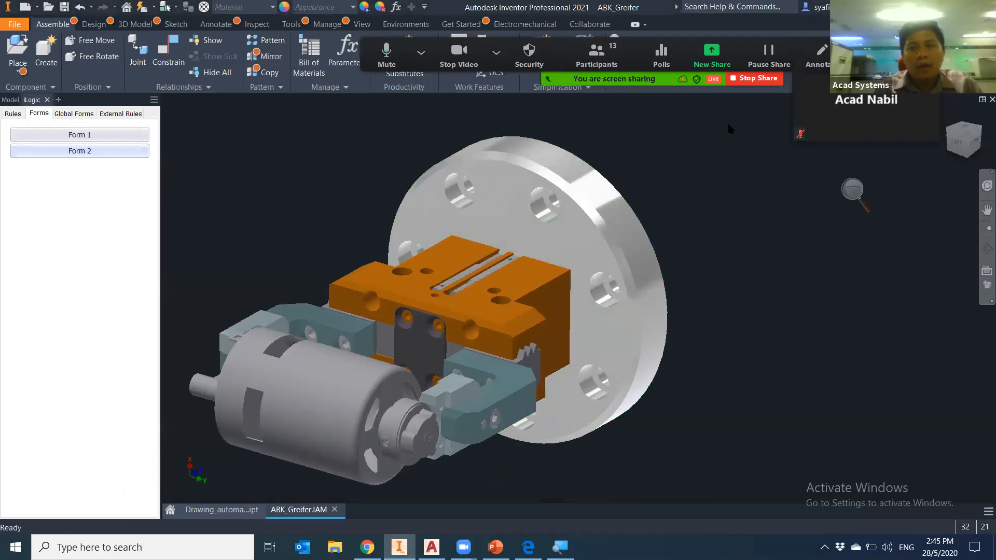
pyautogui.moveTo(659, 78); pyautogui.dragTo(675, 52)
pyautogui.moveTo(268, 216); pyautogui.dragTo(328, 203, button='middle')
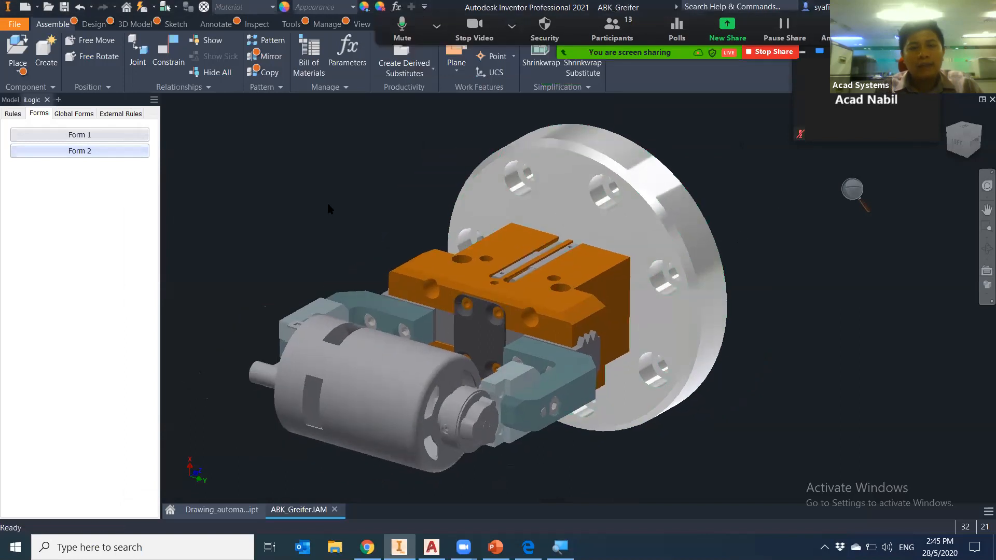
pyautogui.click(110, 152)
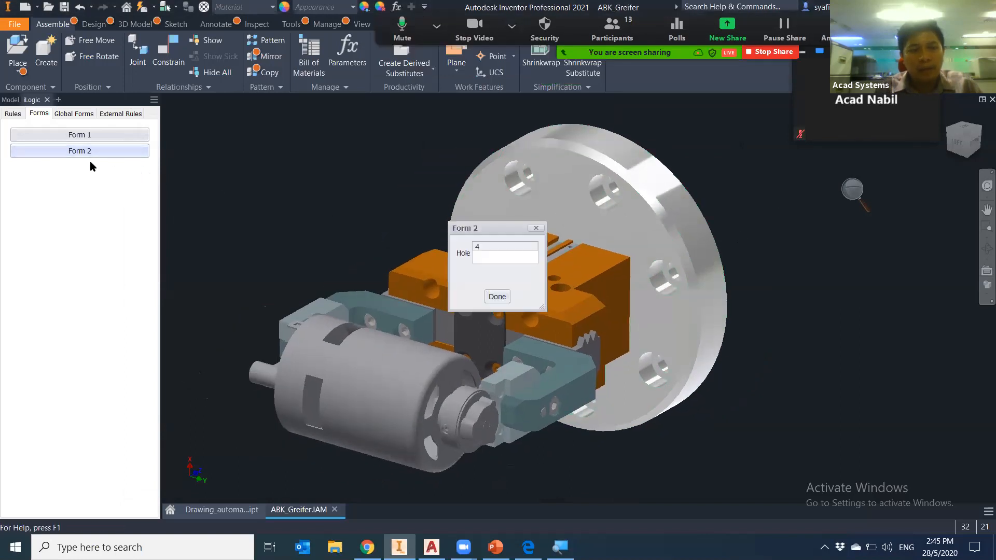
pyautogui.click(497, 297)
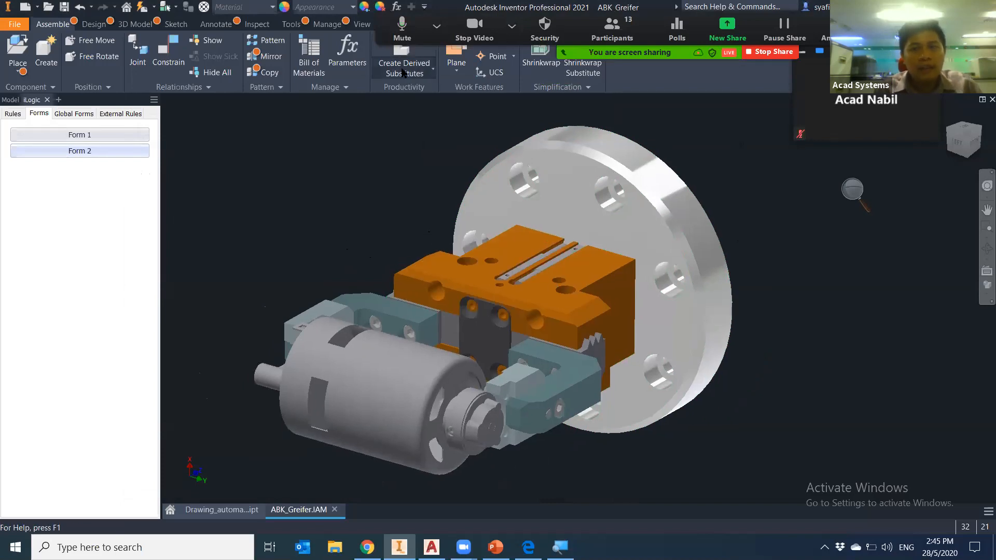
# Allow custom values in the multi-value list of the Hole user parameter and close the parameters table
pyautogui.click(395, 7)
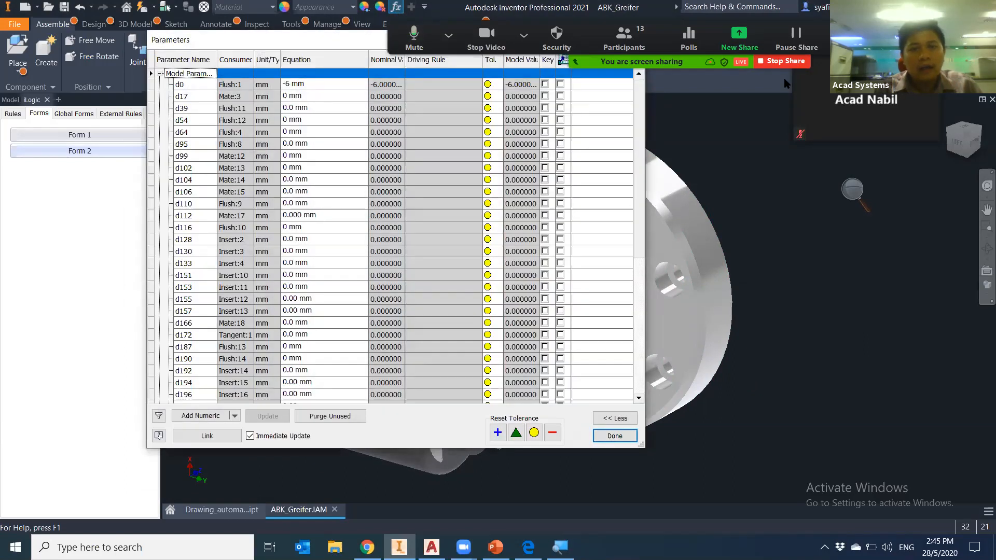
pyautogui.scroll(-7, 338, 334)
pyautogui.rightClick(317, 369)
pyautogui.click(349, 393)
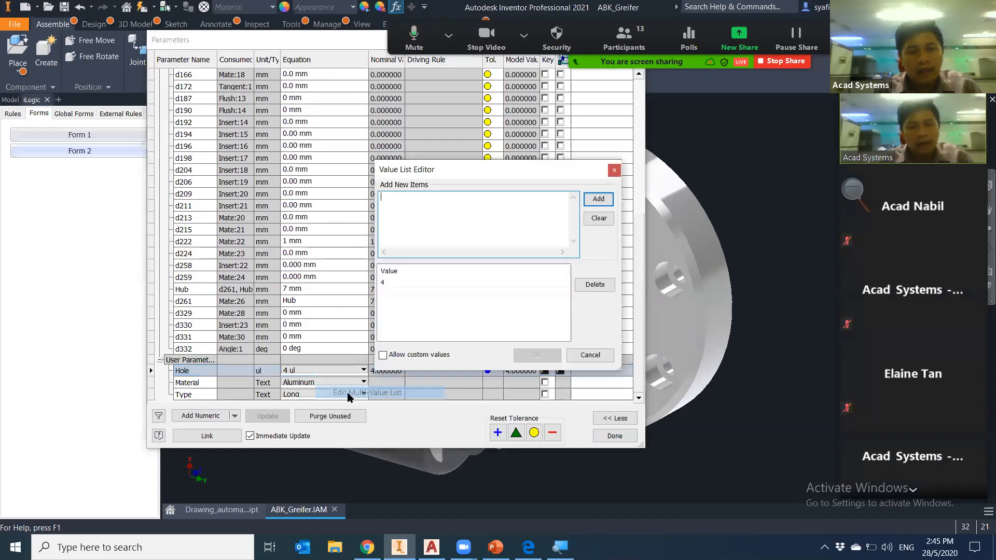
pyautogui.click(405, 356)
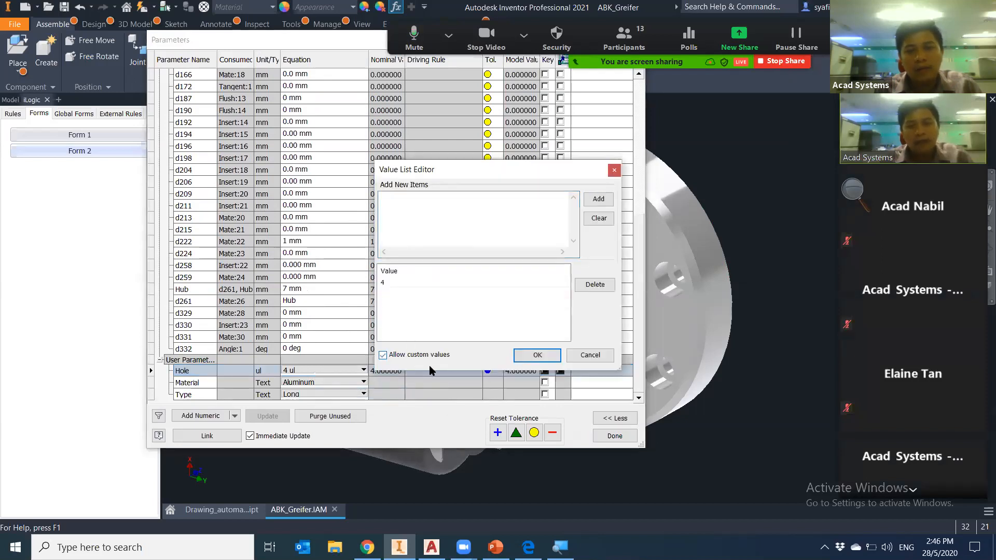
pyautogui.click(534, 357)
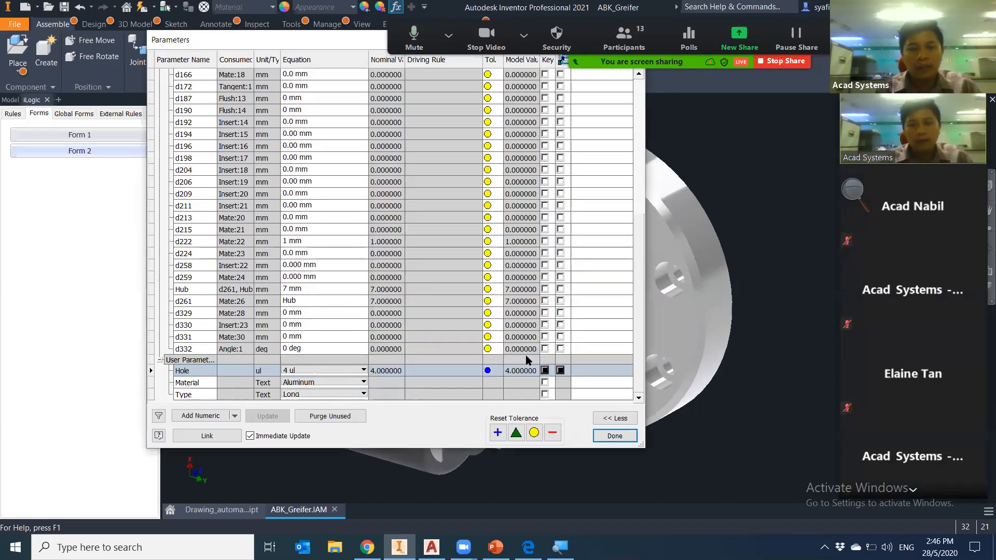
pyautogui.click(614, 436)
# Reopen Form 2 for editing and set the Hole parameter's edit control type to Combo Box
pyautogui.rightClick(141, 153)
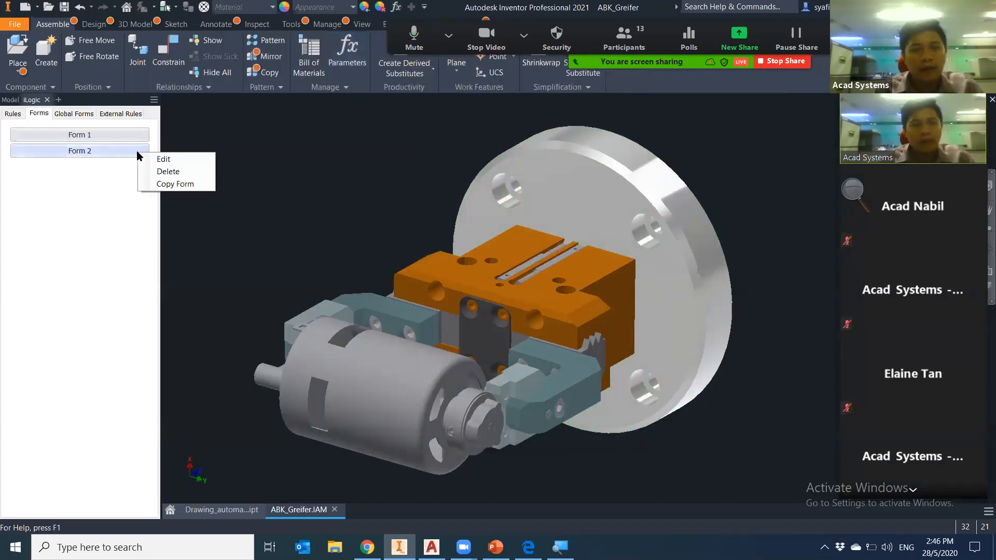
pyautogui.click(156, 159)
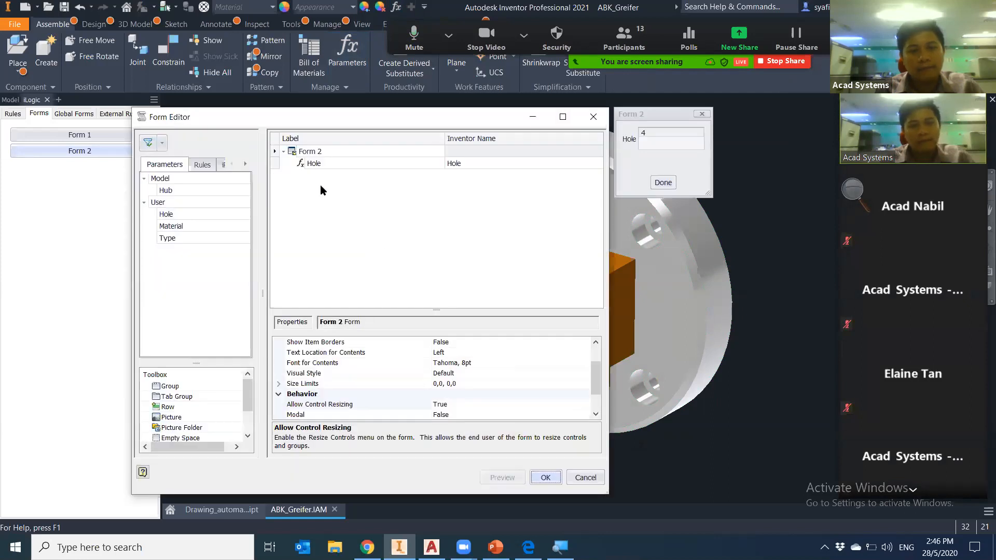
pyautogui.click(314, 162)
pyautogui.scroll(-3, 503, 400)
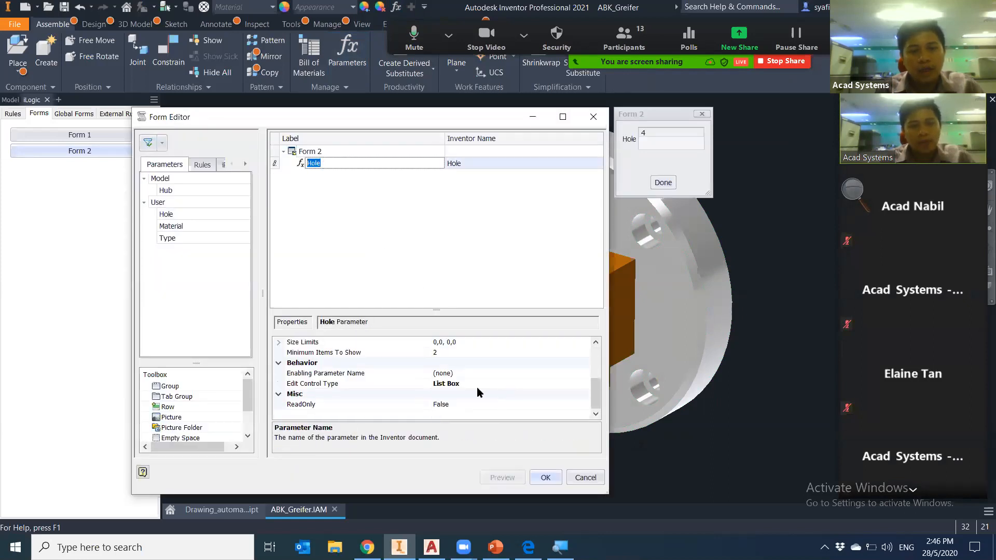
pyautogui.doubleClick(556, 387)
pyautogui.click(585, 384)
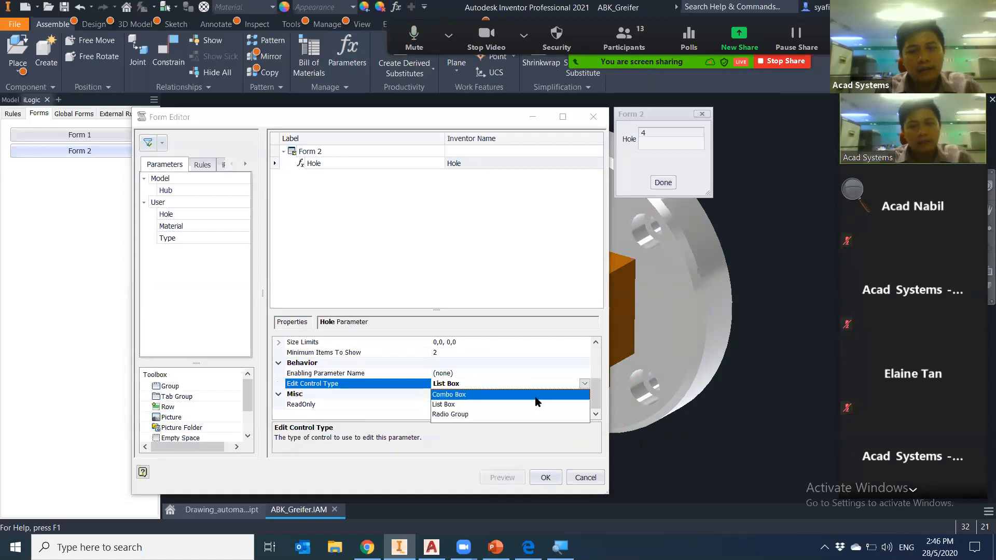
pyautogui.click(551, 399)
# Replace the Hole parameter in Form 2 with the Hole rule
pyautogui.click(314, 164)
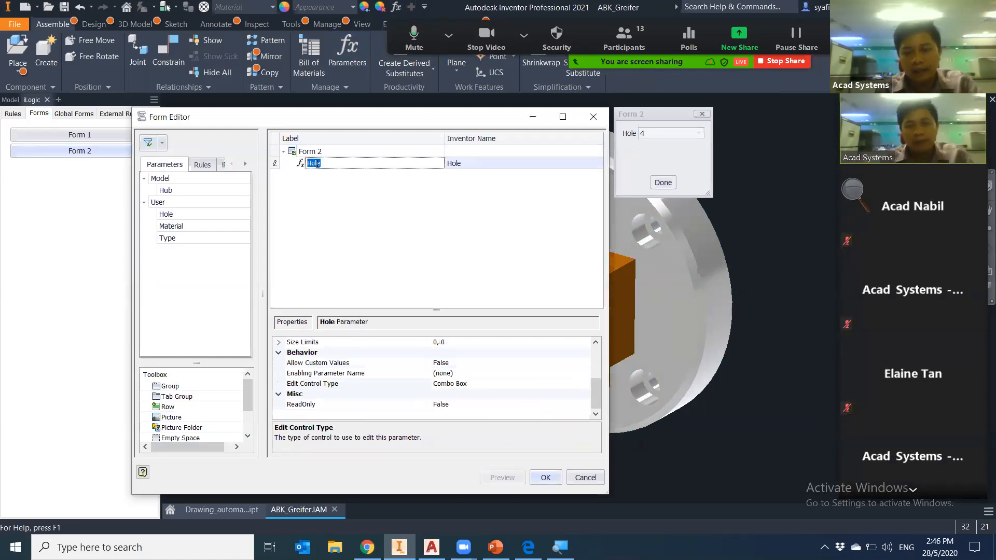
pyautogui.click(455, 170)
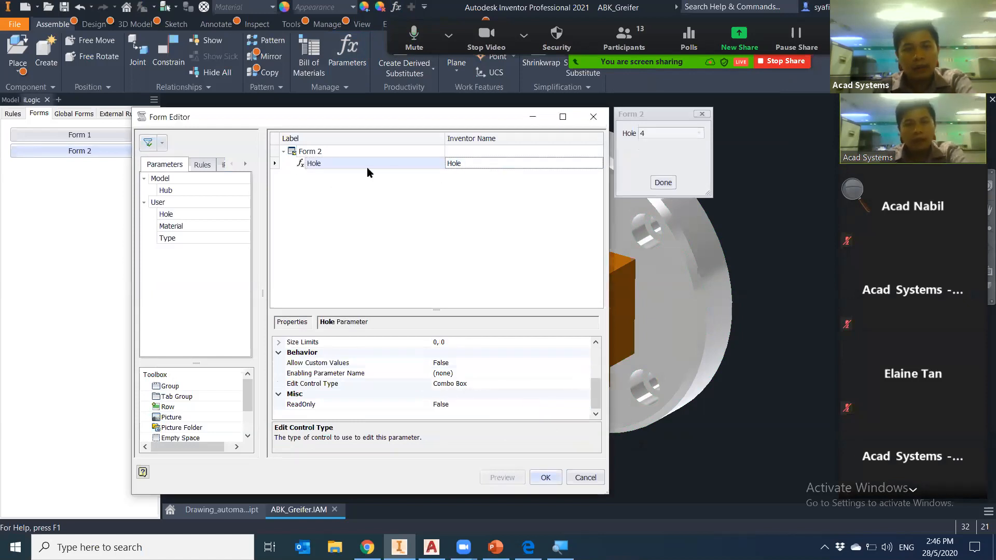
pyautogui.press('Delete')
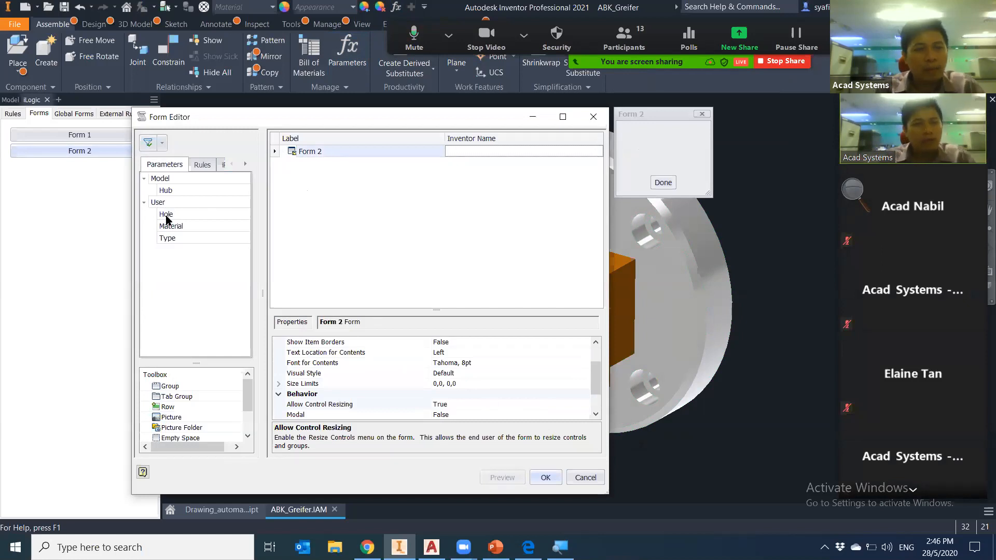
pyautogui.click(202, 165)
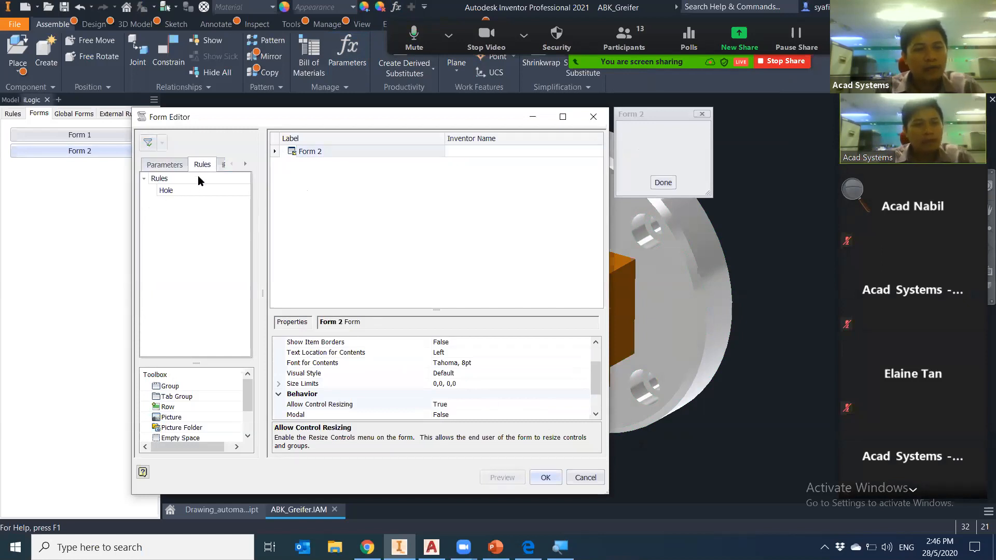
pyautogui.moveTo(166, 190); pyautogui.dragTo(340, 179)
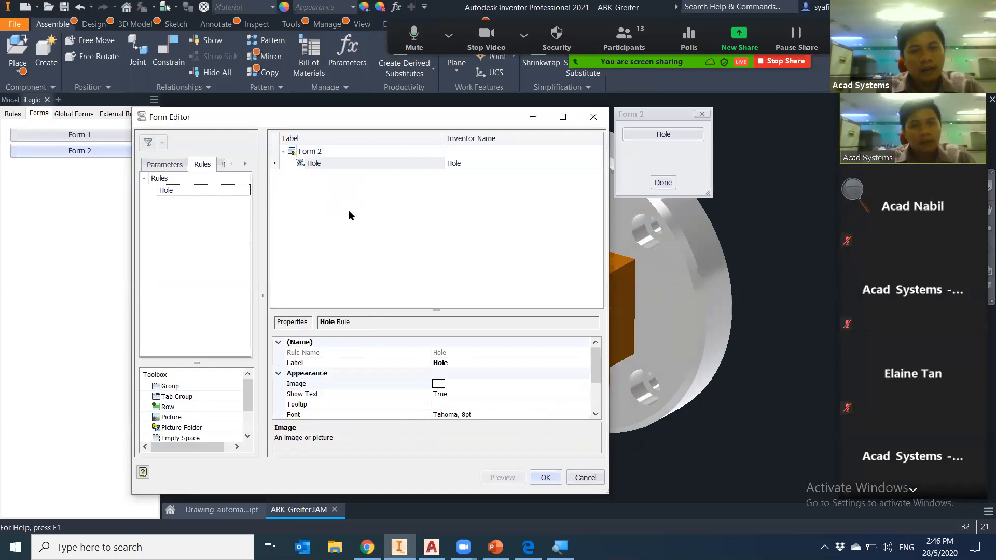
# Examine the Hole rule button's Tooltip, Show Text, On Click Action and Enabling Parameter Name properties and their options
pyautogui.scroll(-2, 511, 379)
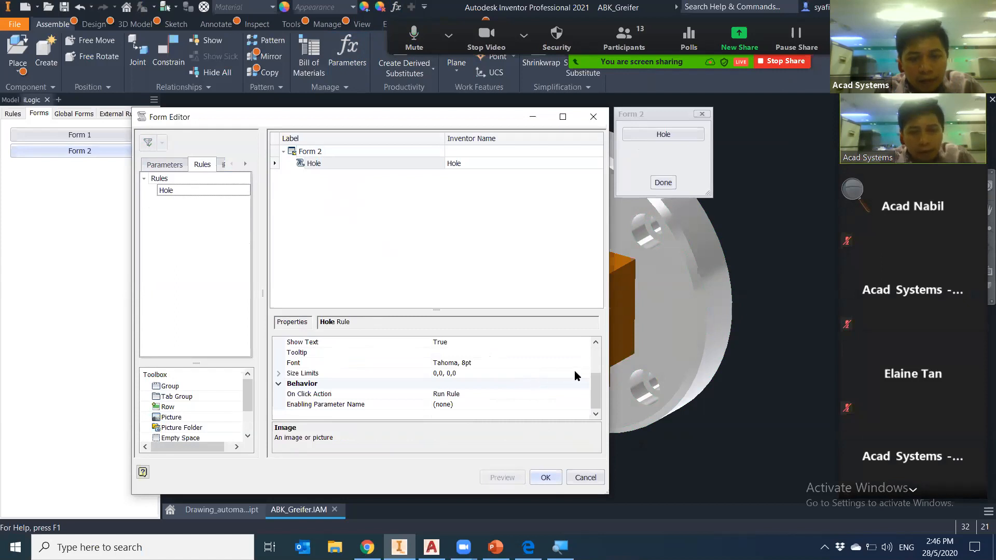
pyautogui.scroll(2, 573, 373)
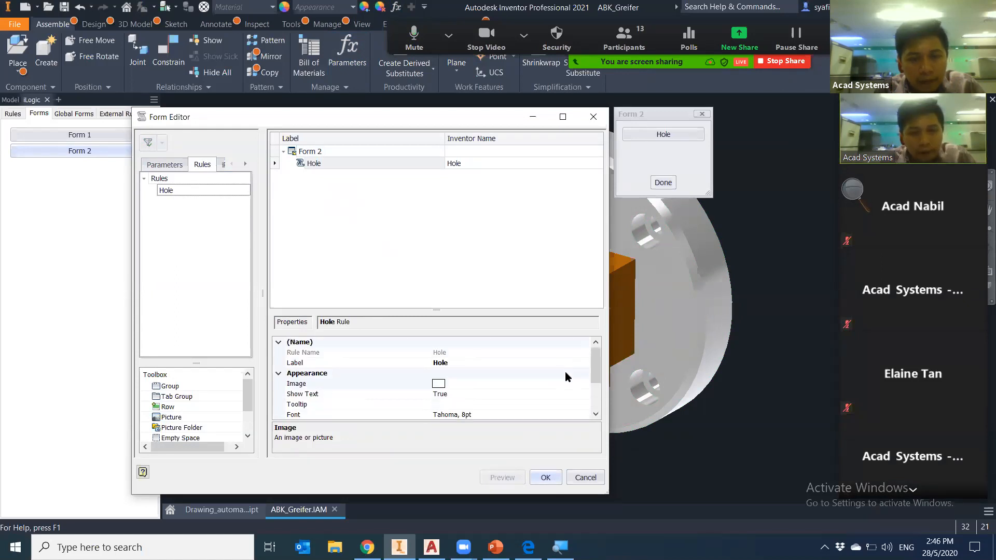
pyautogui.click(564, 404)
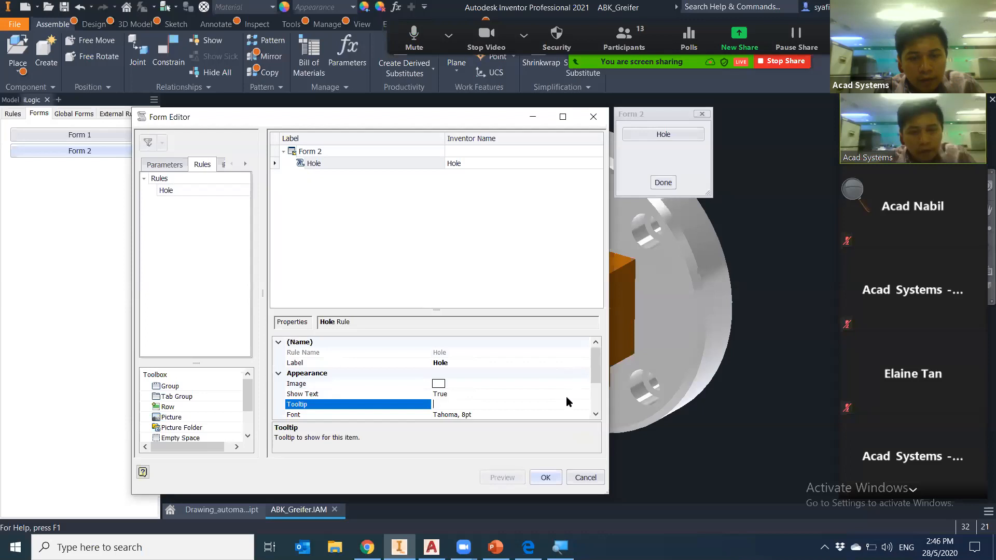
pyautogui.click(574, 394)
pyautogui.click(585, 394)
pyautogui.click(585, 396)
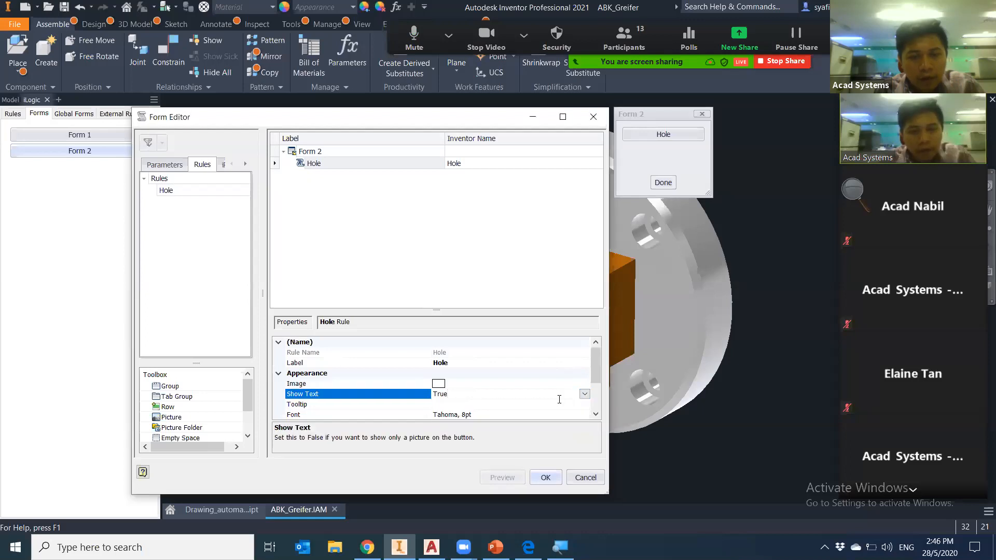
pyautogui.scroll(-2, 552, 404)
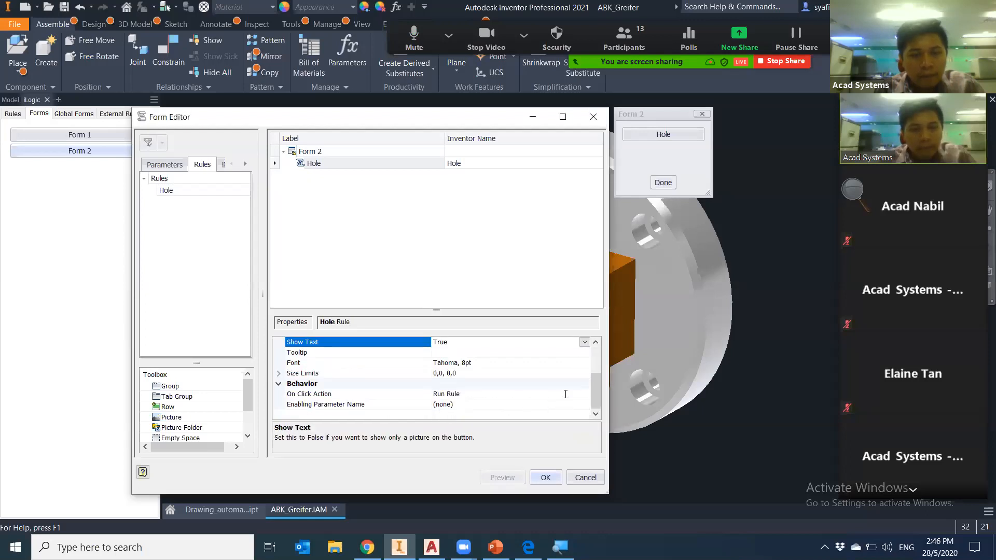
pyautogui.click(566, 394)
pyautogui.click(585, 394)
pyautogui.click(532, 405)
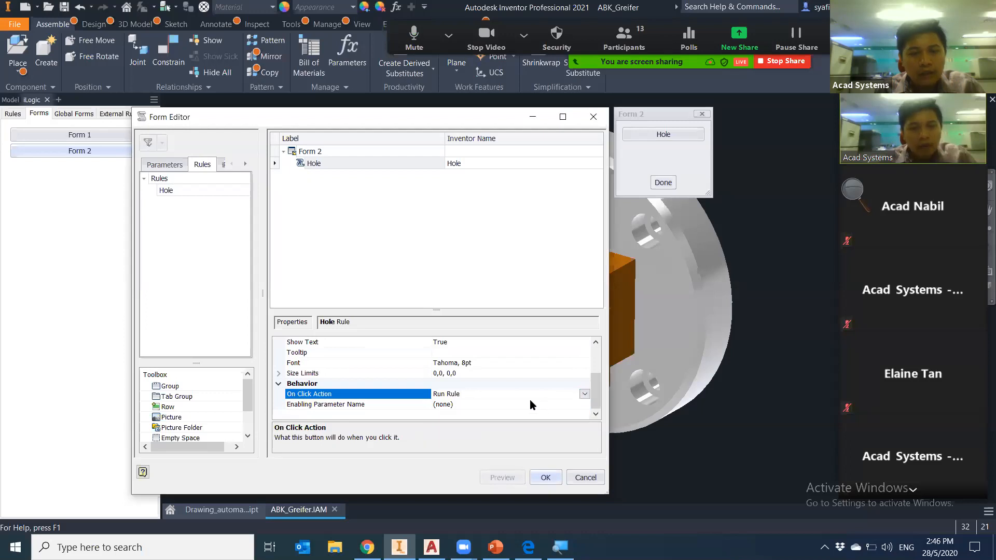
pyautogui.click(577, 405)
pyautogui.click(585, 405)
pyautogui.click(584, 405)
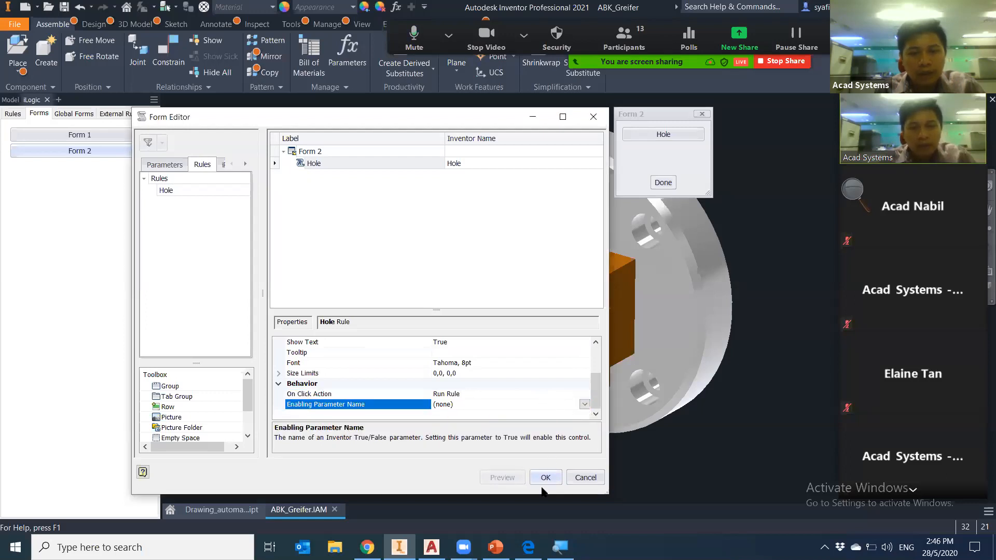
# Save Form 2, run the Hole rule from the opened form and position the form clear of the model
pyautogui.click(546, 486)
pyautogui.click(91, 151)
pyautogui.click(488, 251)
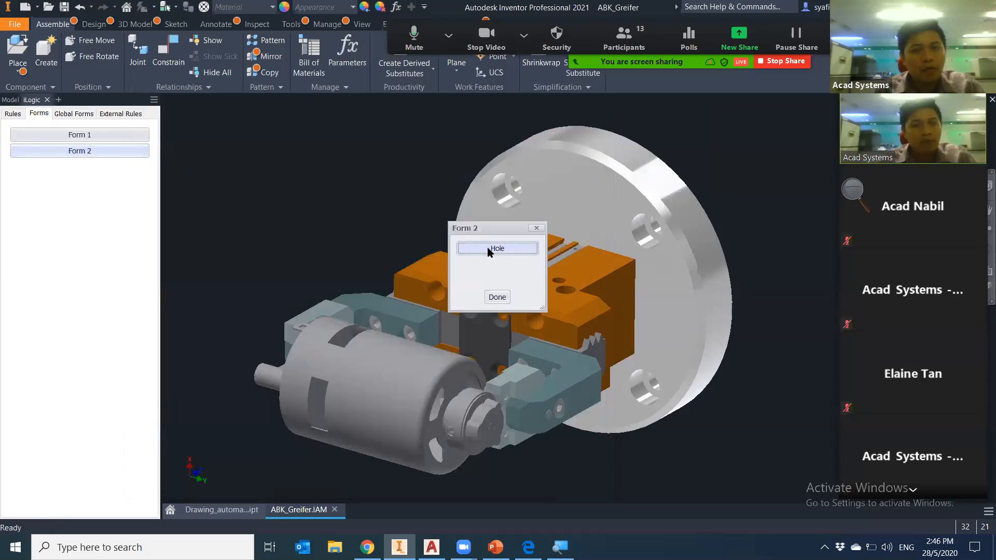
pyautogui.moveTo(493, 228); pyautogui.dragTo(269, 141)
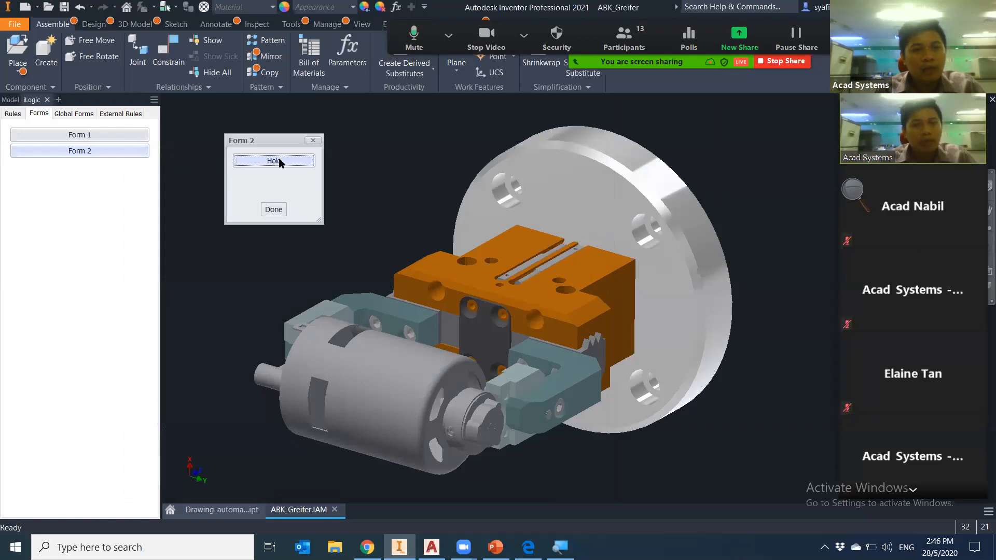
# Reopen Form 2 for editing and add the Hole user parameter below the Hole rule
pyautogui.rightClick(123, 152)
pyautogui.click(142, 160)
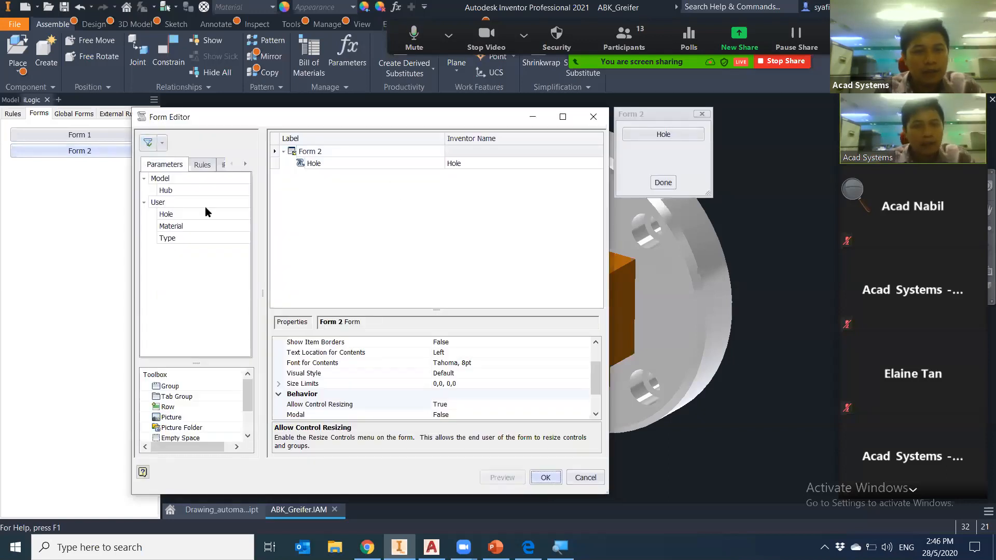
pyautogui.moveTo(165, 213); pyautogui.dragTo(405, 203)
pyautogui.click(698, 148)
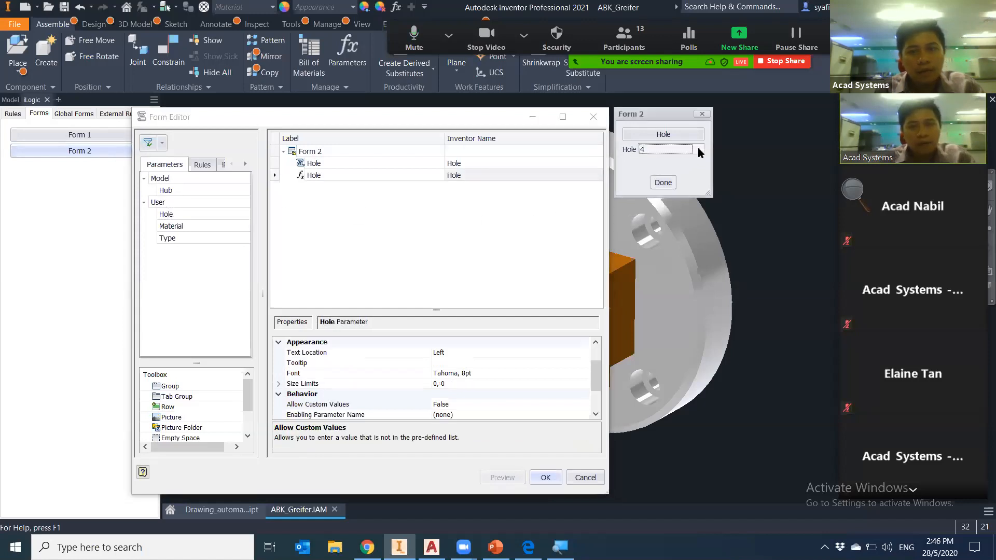
# Set Allow Custom Values to True for the Hole parameter in Form 2
pyautogui.scroll(-2, 472, 379)
pyautogui.click(314, 175)
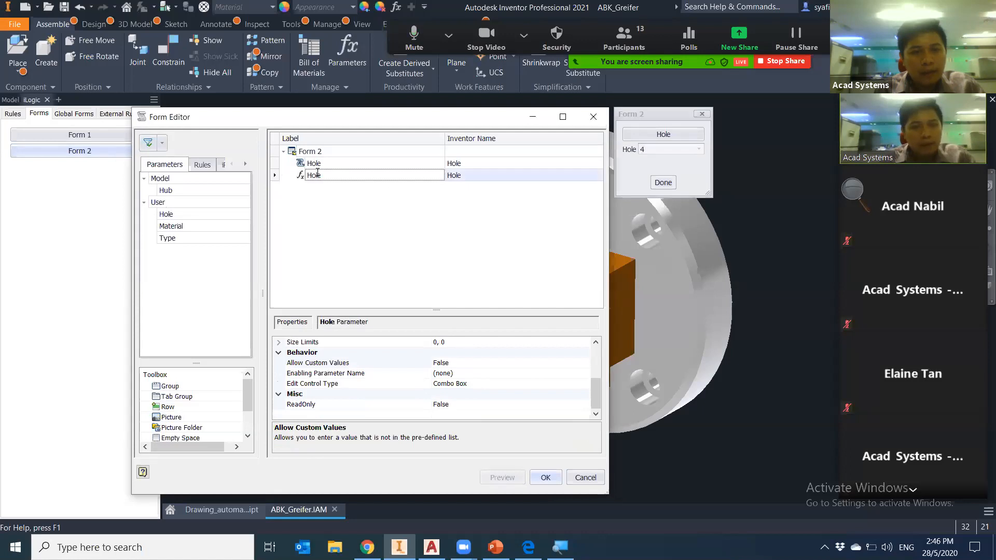
pyautogui.click(498, 363)
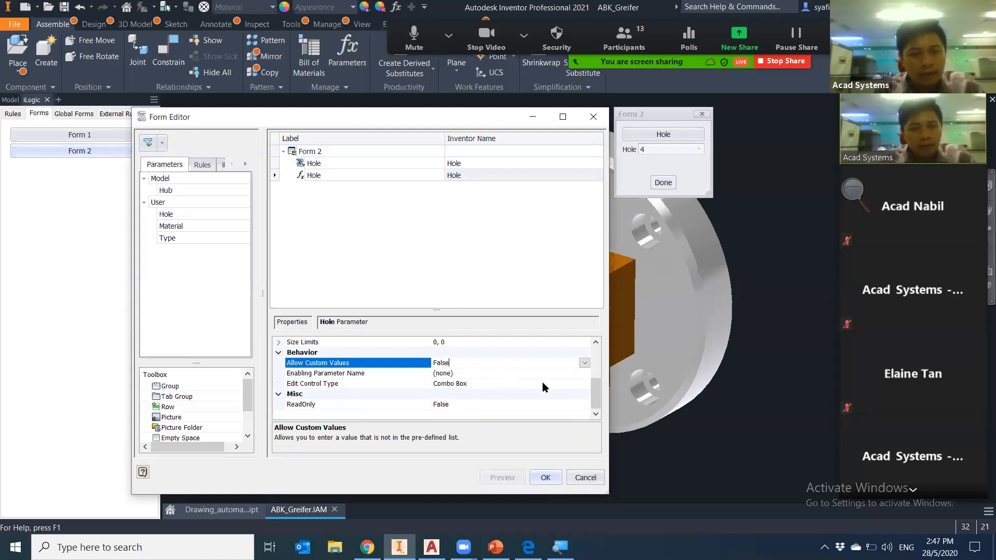
pyautogui.click(585, 363)
pyautogui.click(525, 379)
# Set the Hole parameter's edit control type to List Box, save the form and open Form 2
pyautogui.click(580, 385)
pyautogui.click(585, 384)
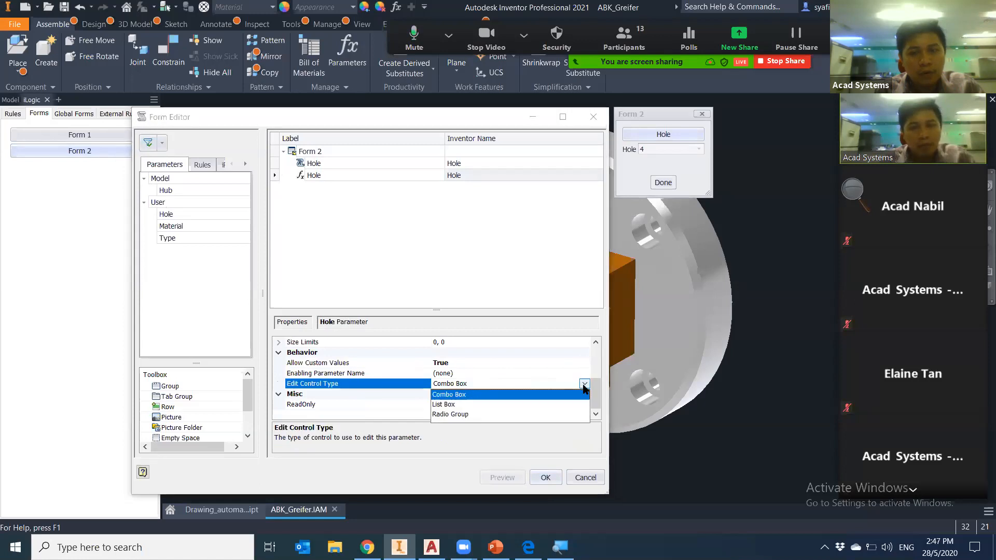
pyautogui.click(450, 406)
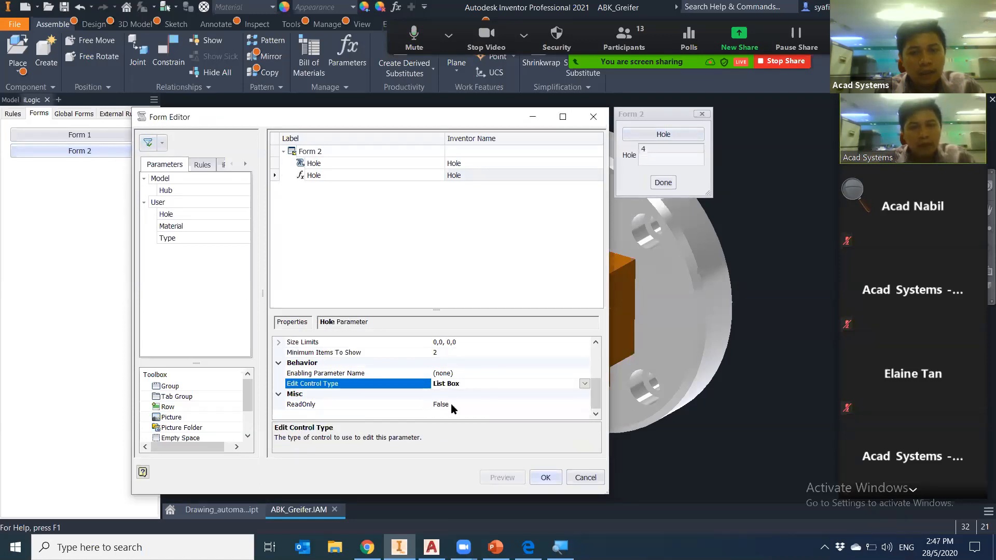
pyautogui.click(546, 478)
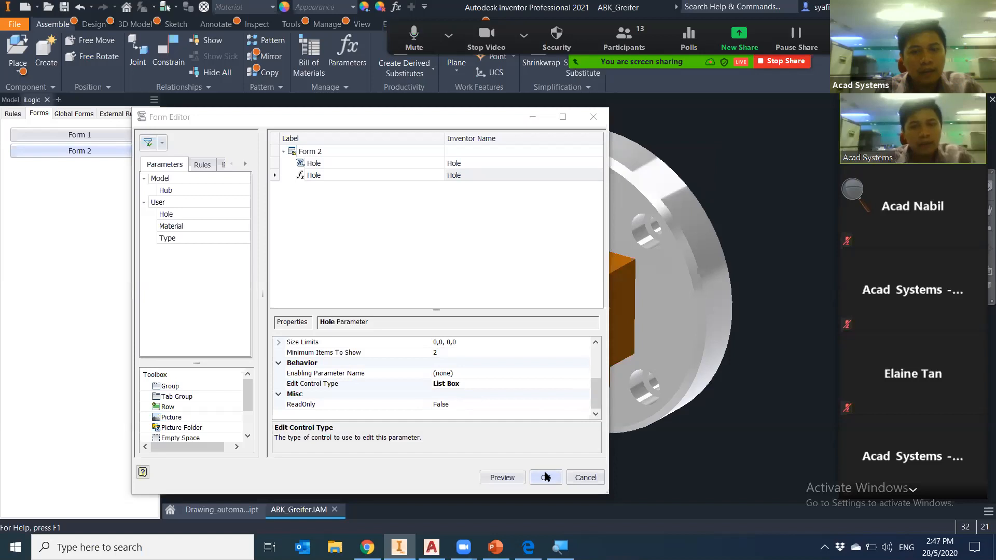
pyautogui.click(114, 152)
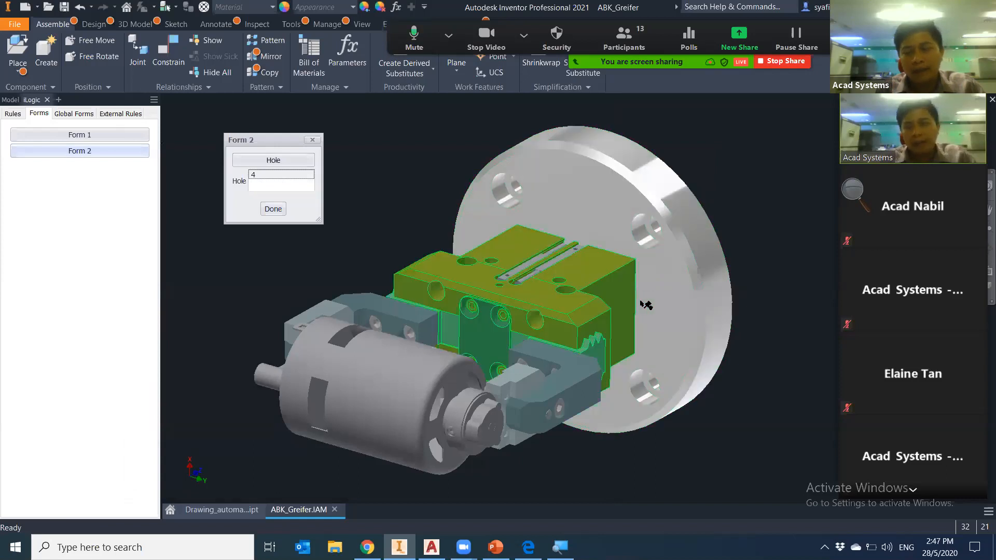
pyautogui.click(589, 268)
# Add the values 1, 3, 4 and 8 to the Hole user parameter's multi-value list and close the parameters table
pyautogui.click(395, 7)
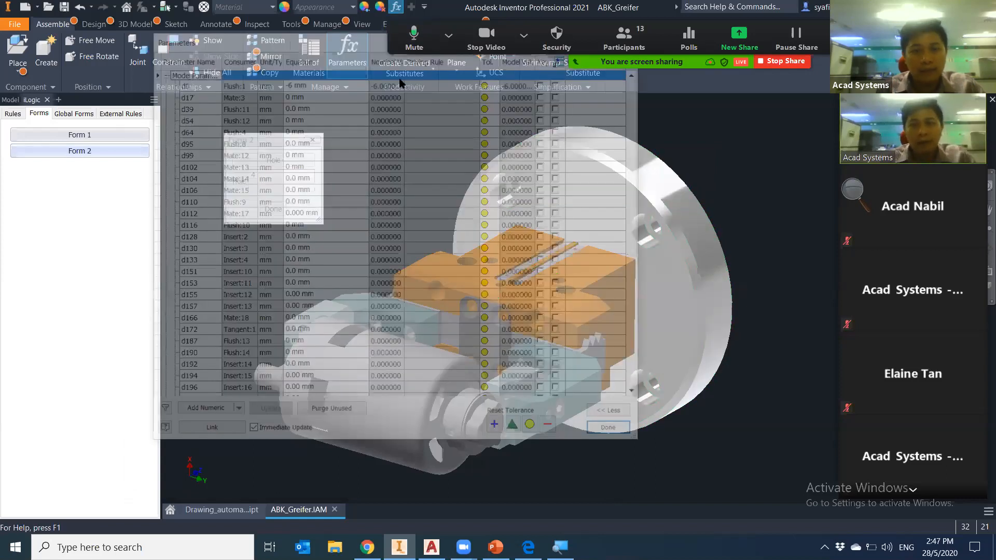
pyautogui.scroll(-7, 319, 372)
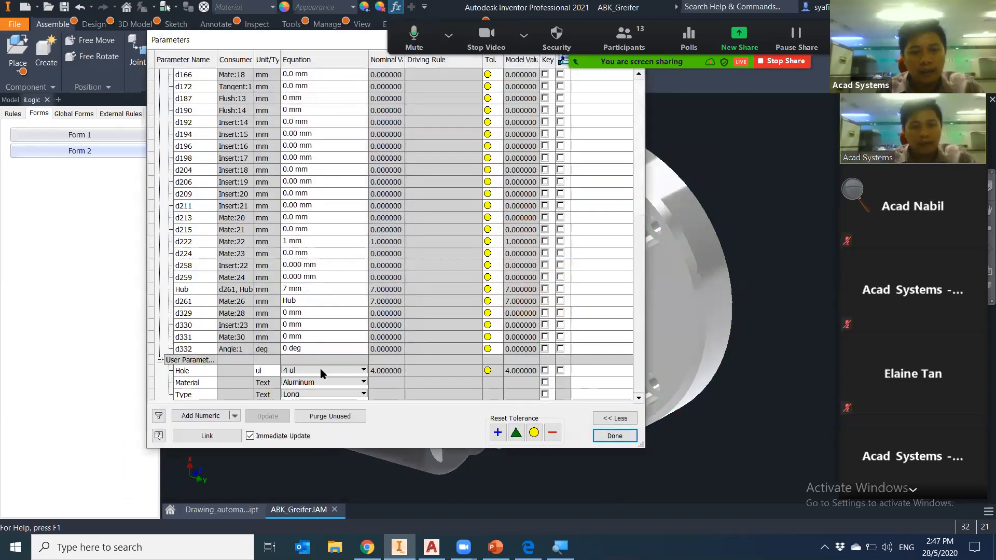
pyautogui.rightClick(320, 368)
pyautogui.click(363, 389)
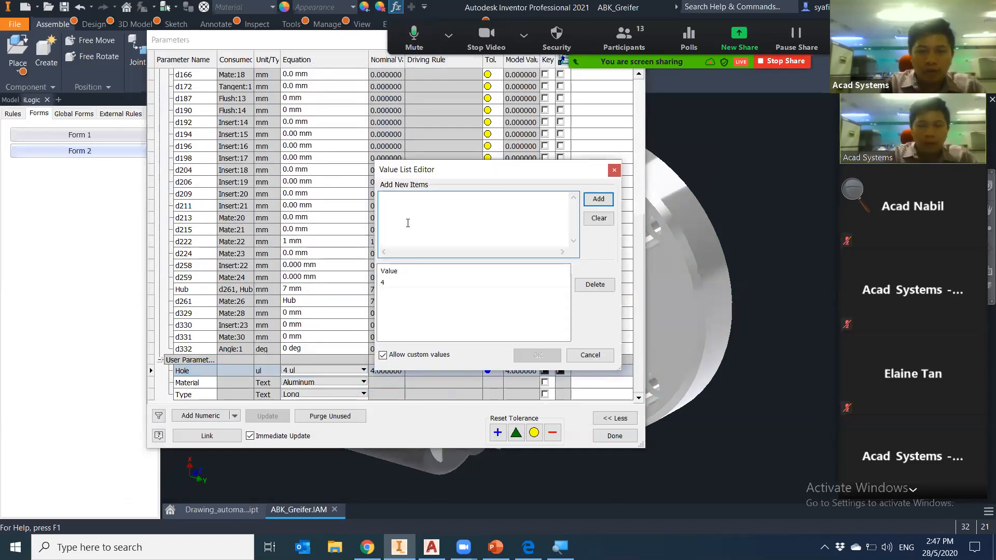
pyautogui.write('1')
pyautogui.press('Return')
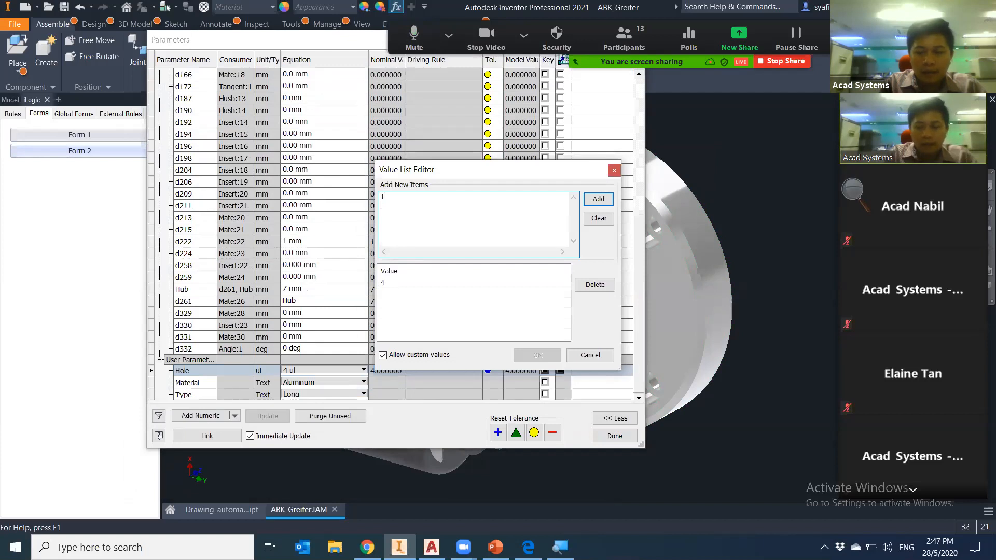
pyautogui.write('3')
pyautogui.press('Return')
pyautogui.write('4 ')
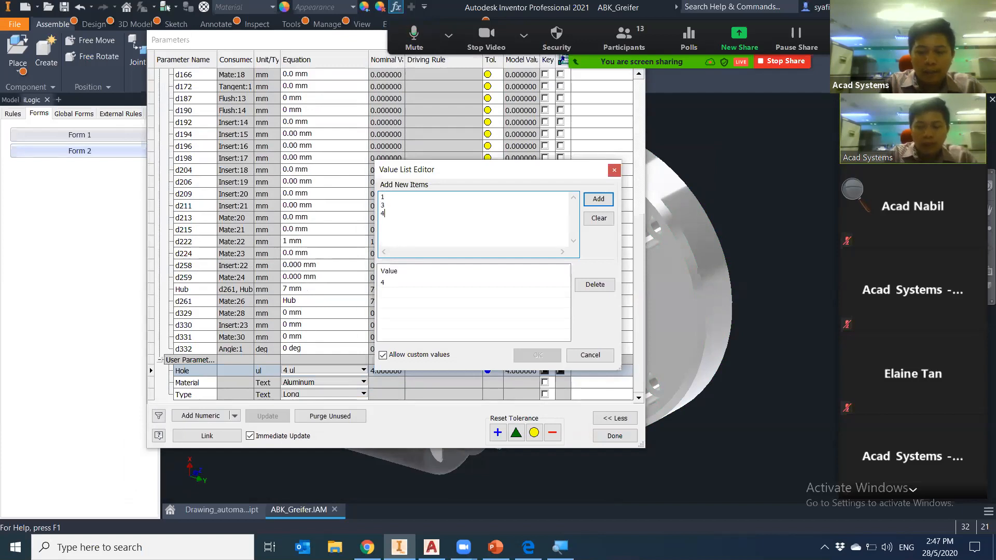
pyautogui.write('8')
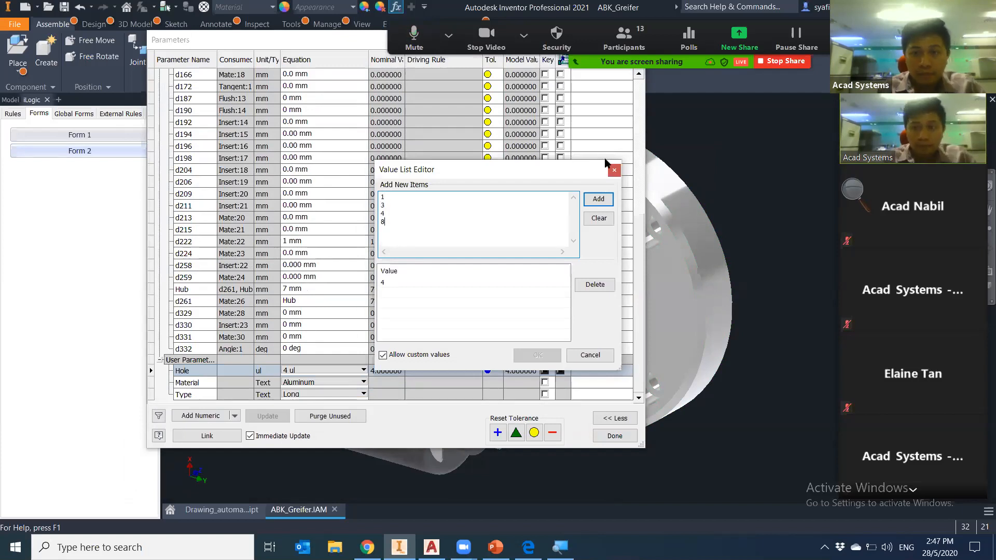
pyautogui.click(609, 201)
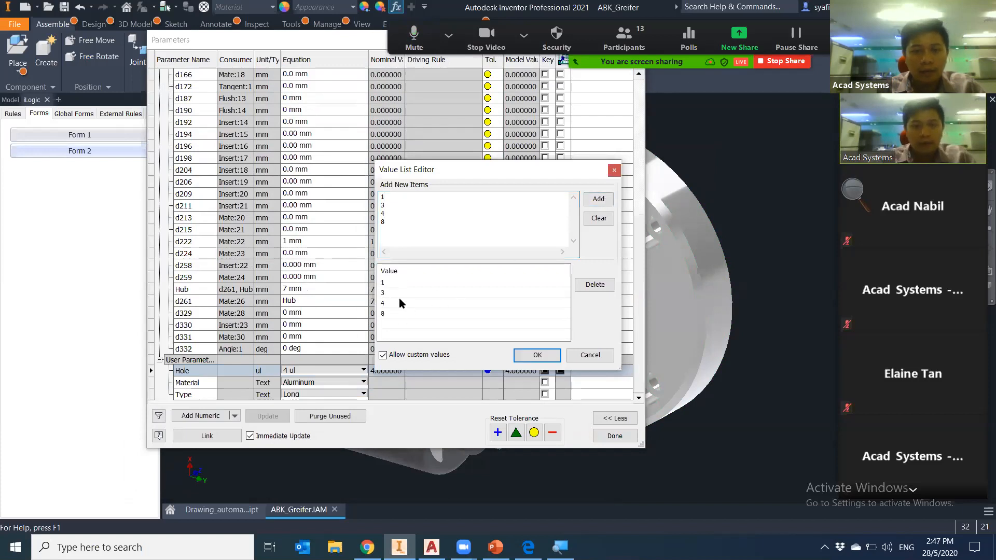
pyautogui.click(534, 355)
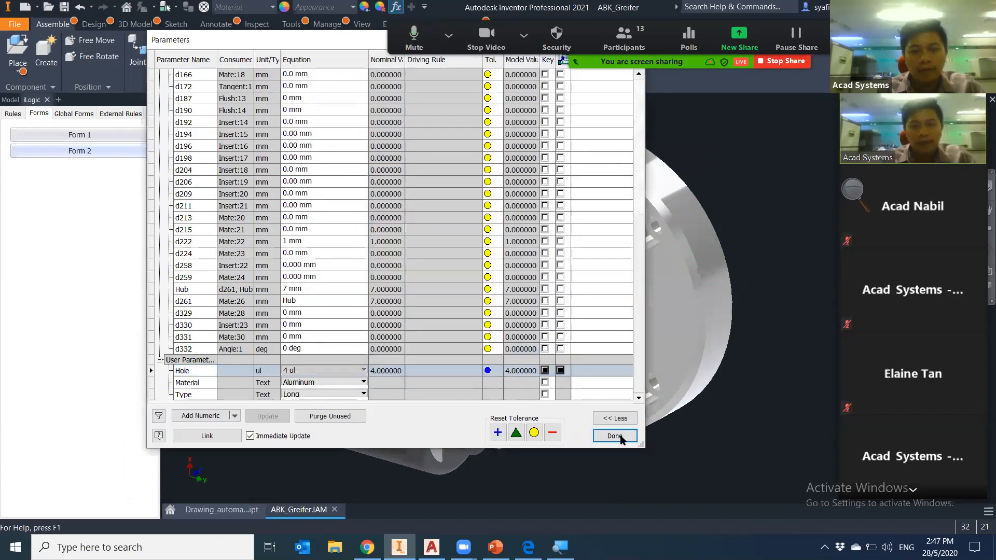
pyautogui.click(621, 437)
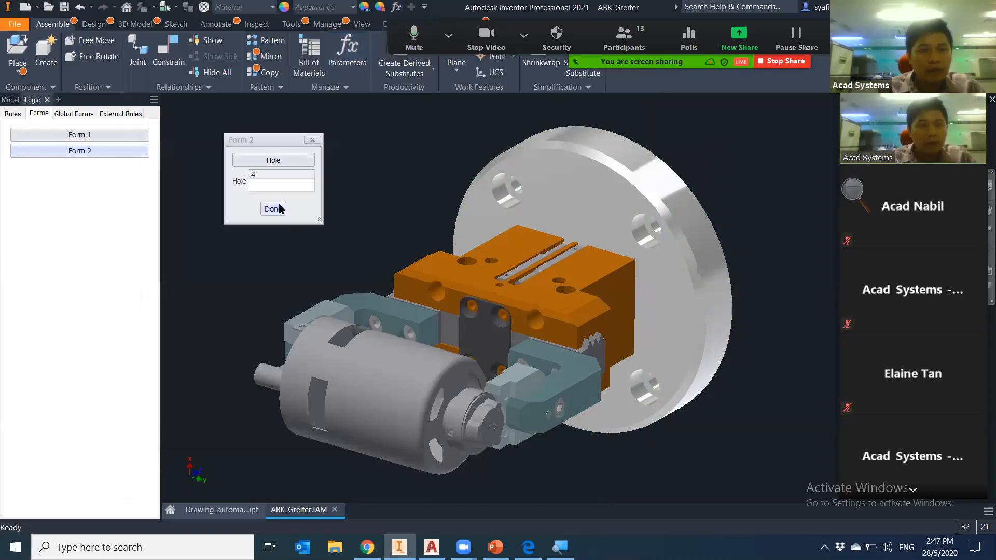
# Refresh the Hole list in Form 2, enlarge the form to show every value and select 8
pyautogui.click(278, 174)
pyautogui.click(302, 160)
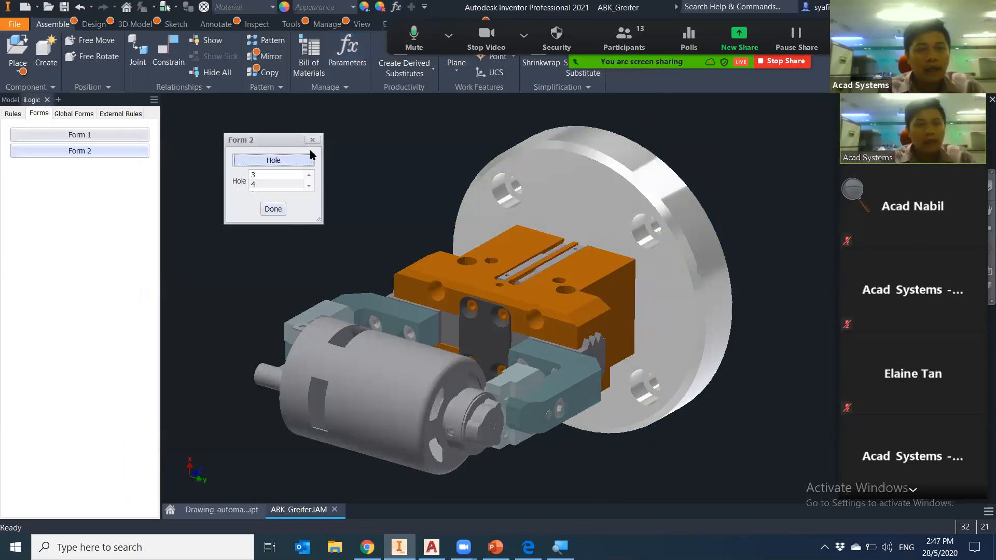
pyautogui.scroll(1, 279, 185)
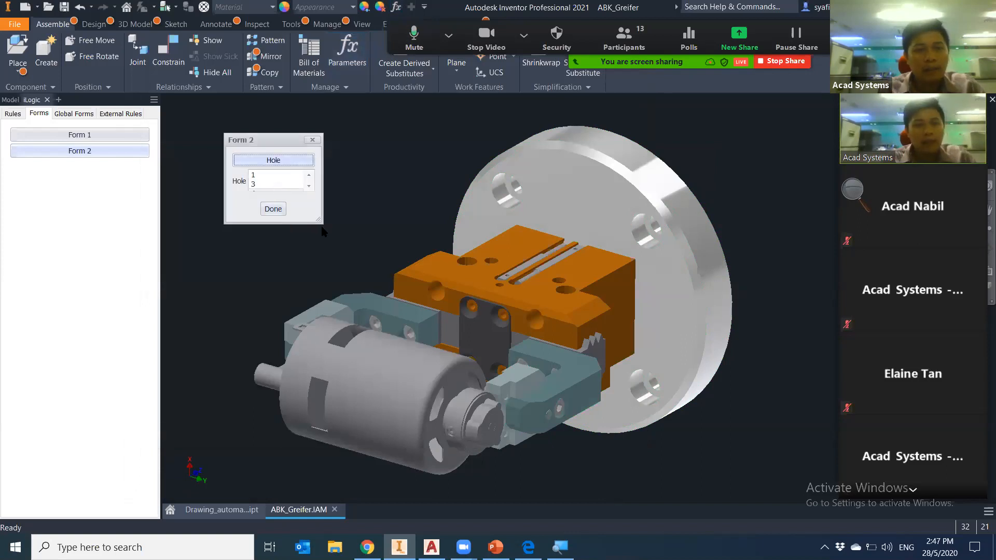
pyautogui.moveTo(318, 220); pyautogui.dragTo(308, 315)
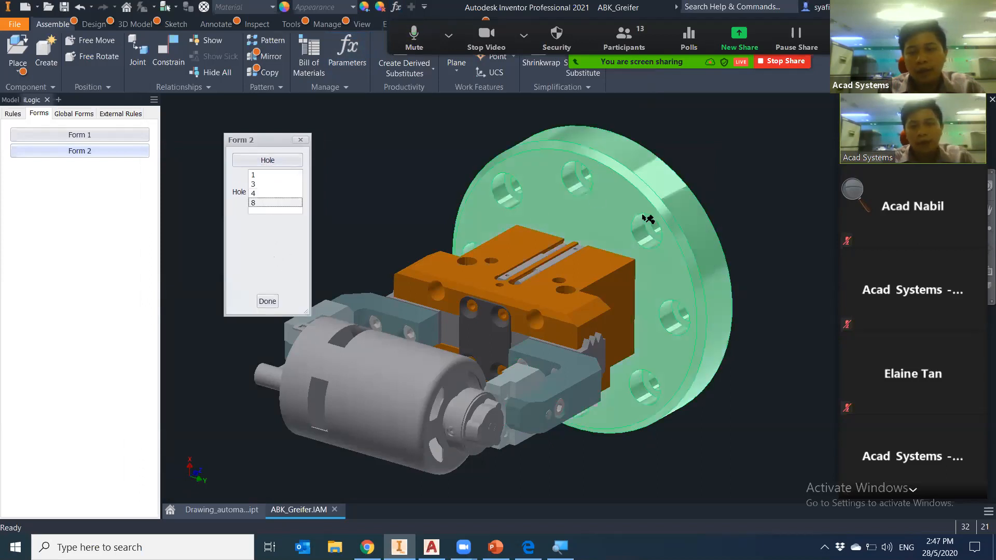
# Switch the Hole value in Form 2 to 4, 3, 1 and back to 4, checking the adapter plate's holes, and close the form
pyautogui.scroll(-3, 712, 278)
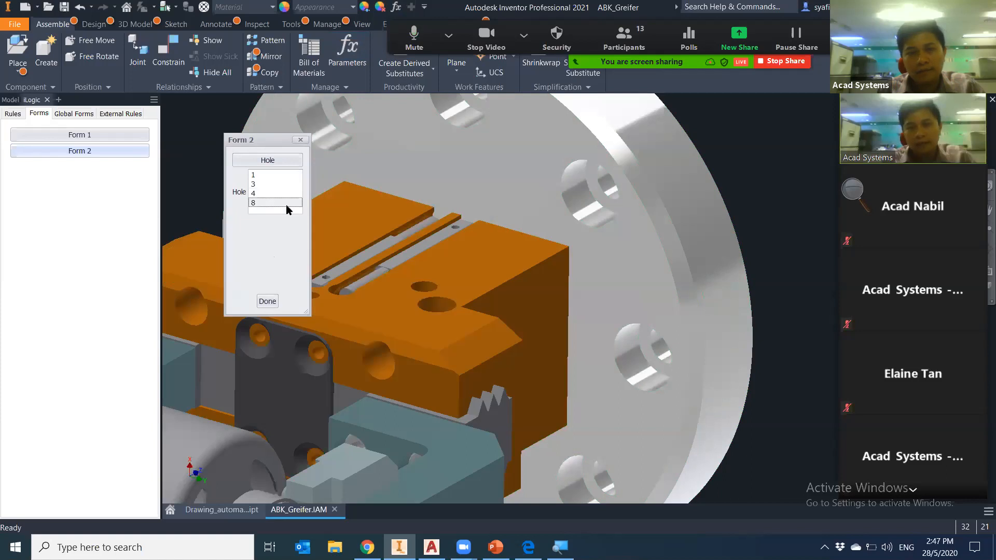
pyautogui.click(273, 194)
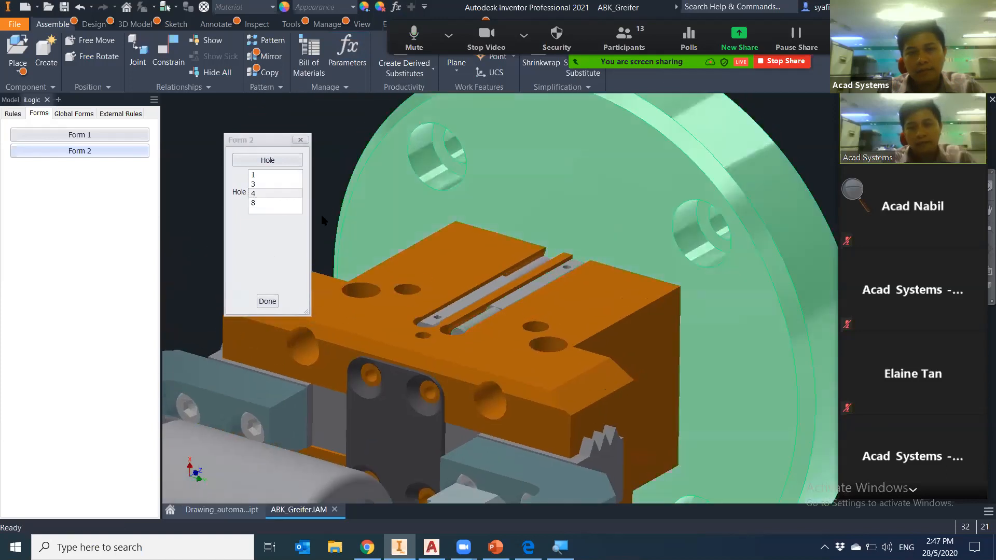
pyautogui.click(270, 184)
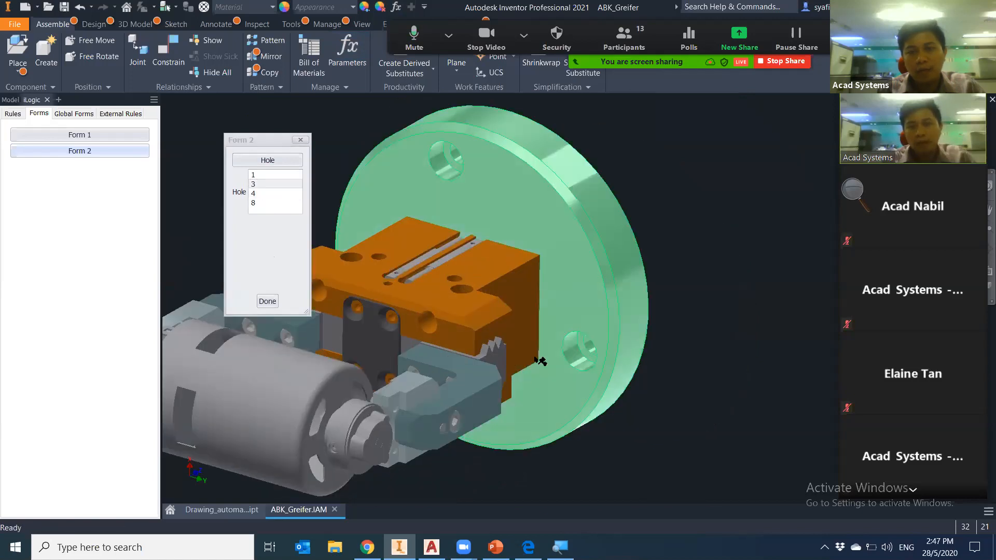
pyautogui.moveTo(529, 405)
pyautogui.keyDown('shift'); pyautogui.mouseDown(button='middle')
pyautogui.moveTo(621, 409)
pyautogui.moveTo(512, 405)
pyautogui.mouseUp(button='middle'); pyautogui.keyUp('shift')
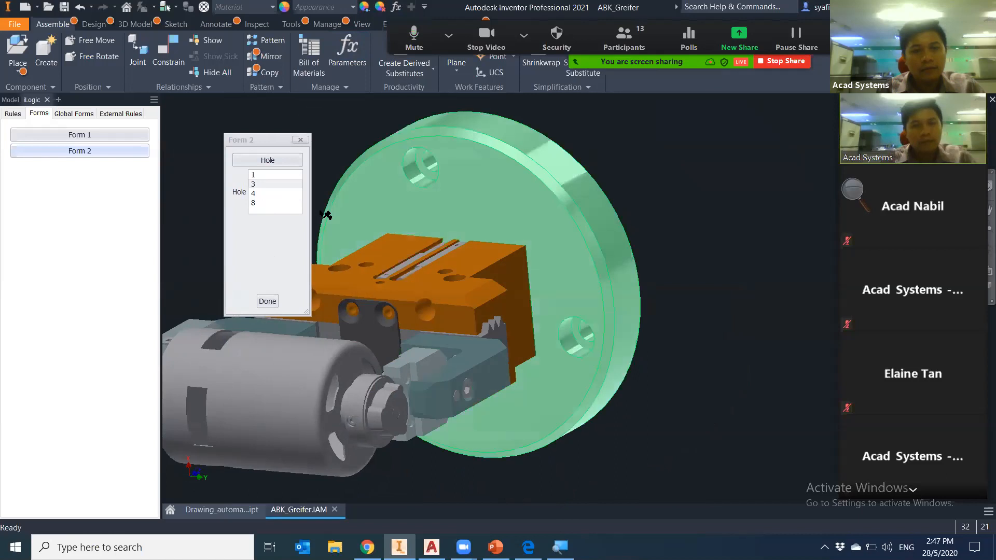
pyautogui.click(263, 176)
pyautogui.keyDown('shift'); pyautogui.moveTo(323, 216); pyautogui.dragTo(322, 281, button='middle'); pyautogui.keyUp('shift')
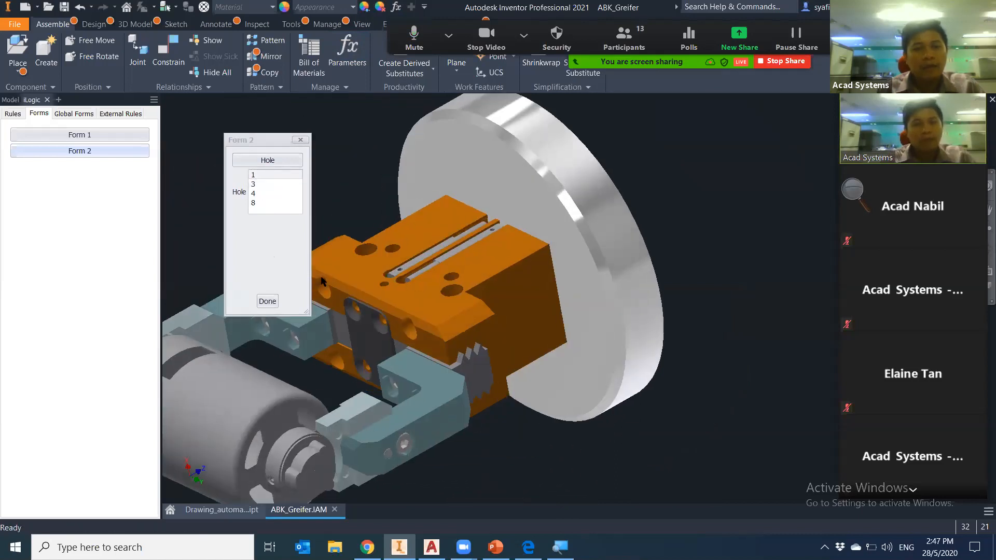
pyautogui.click(253, 193)
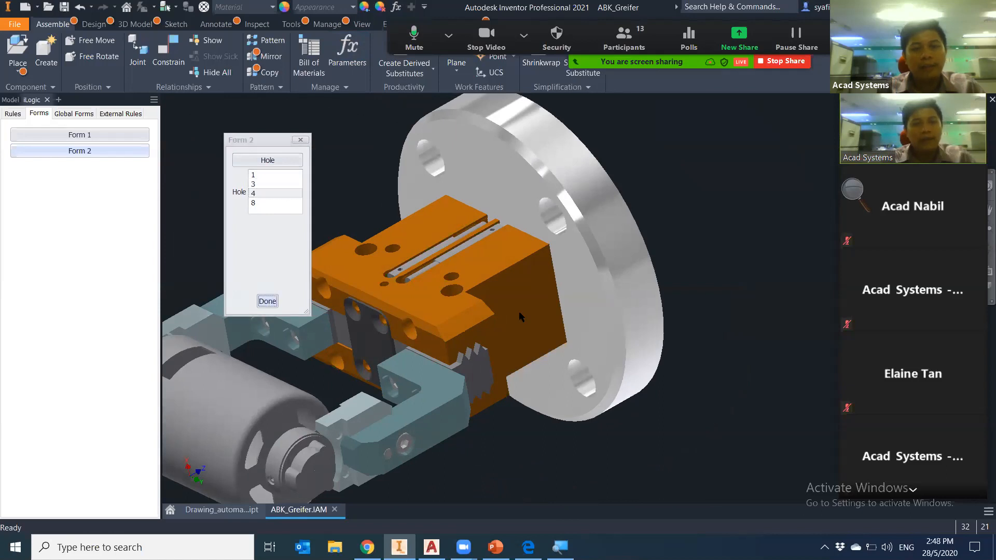
pyautogui.click(268, 300)
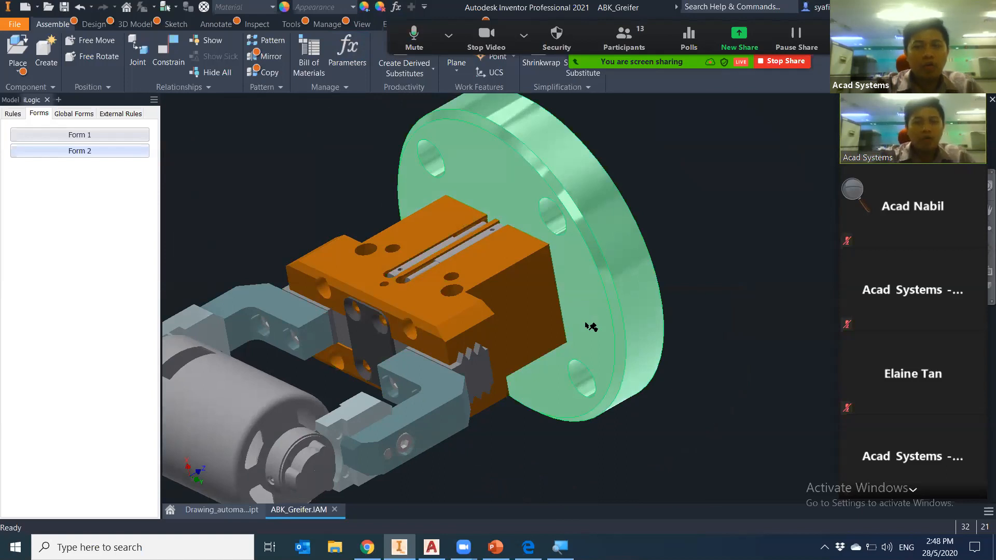
# Add a new iLogic rule to the ABK_Greifer assembly, accepting the default rule name
pyautogui.click(10, 113)
pyautogui.rightClick(33, 147)
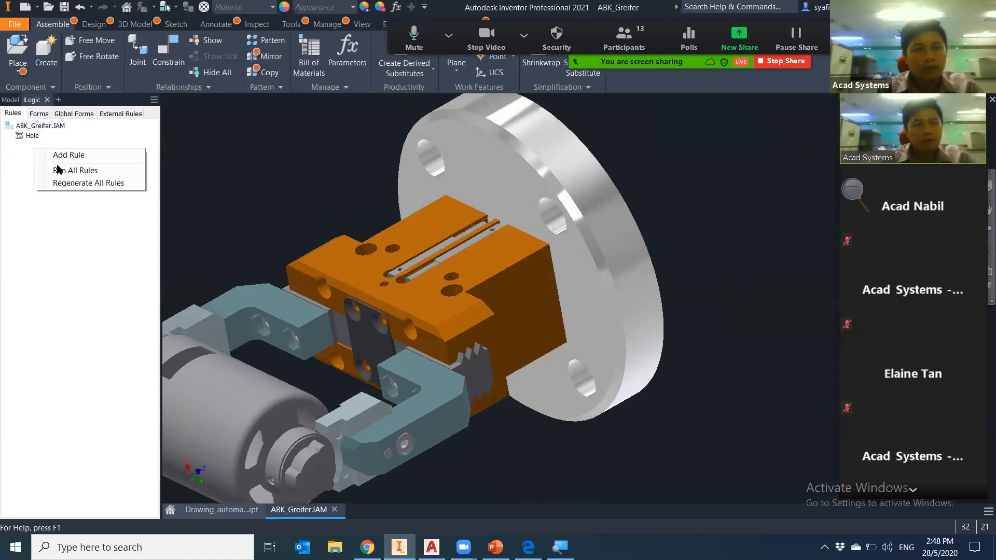
pyautogui.click(67, 155)
pyautogui.click(498, 300)
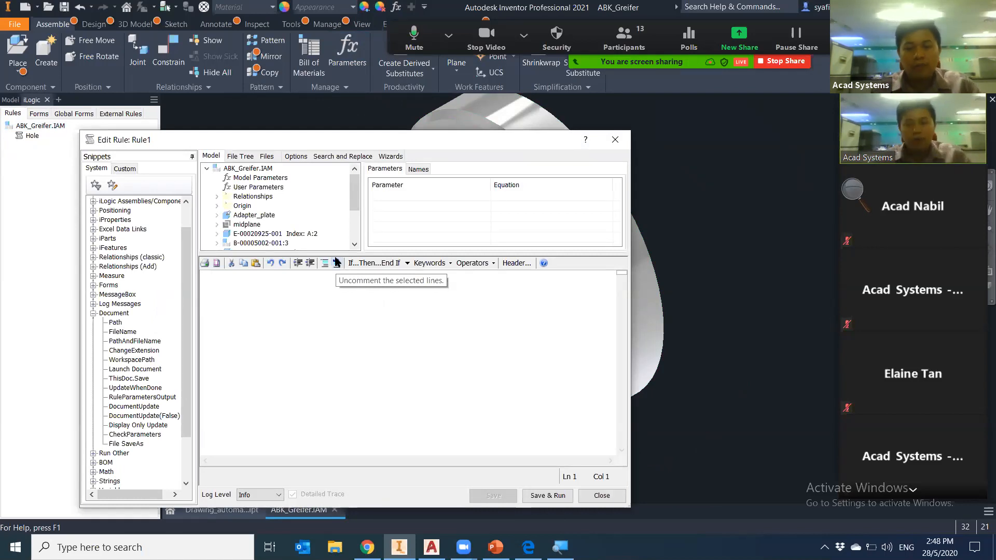
# Insert an If...Then...End If block in the rule with the condition Type = "Long", using the Type user parameter
pyautogui.click(377, 264)
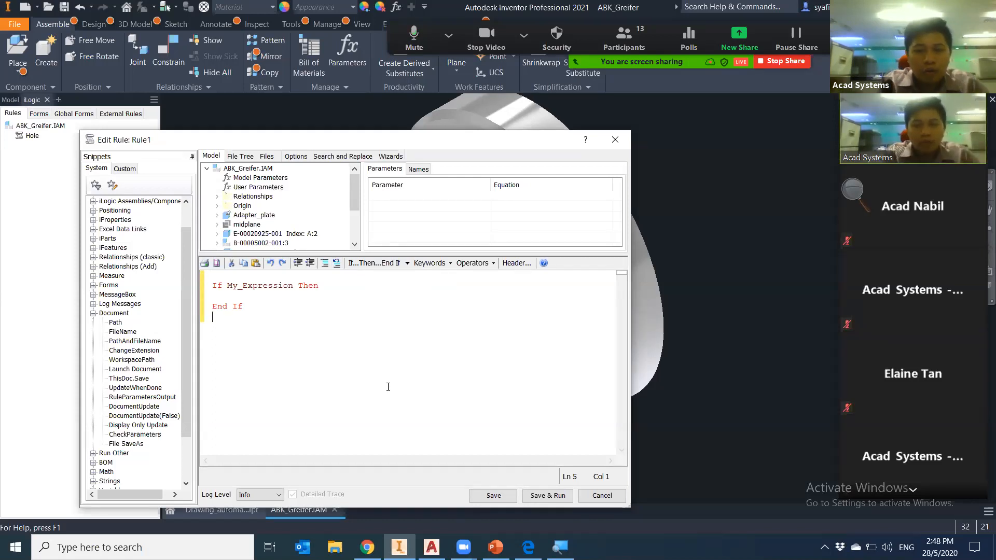
pyautogui.doubleClick(265, 286)
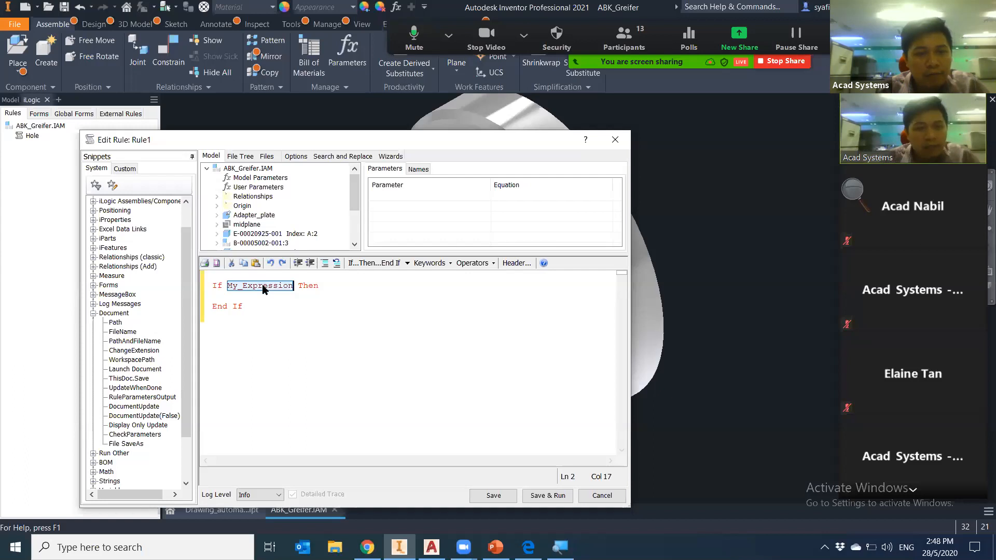
pyautogui.click(253, 188)
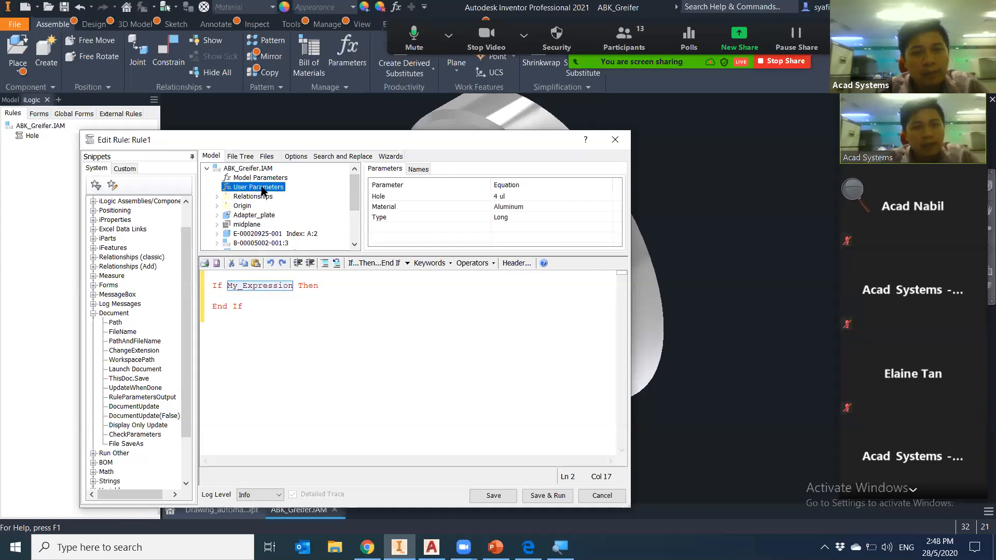
pyautogui.doubleClick(383, 218)
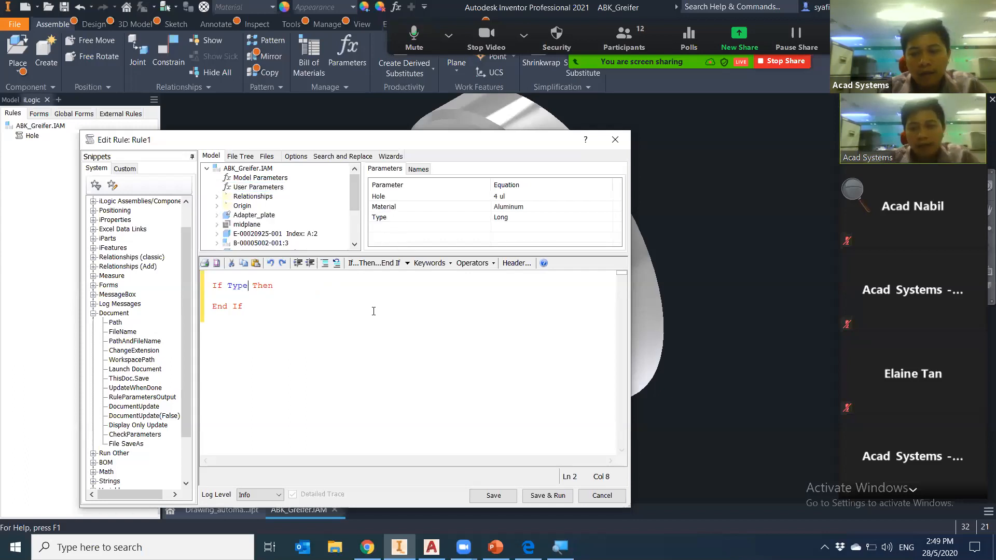
pyautogui.write('=  ')
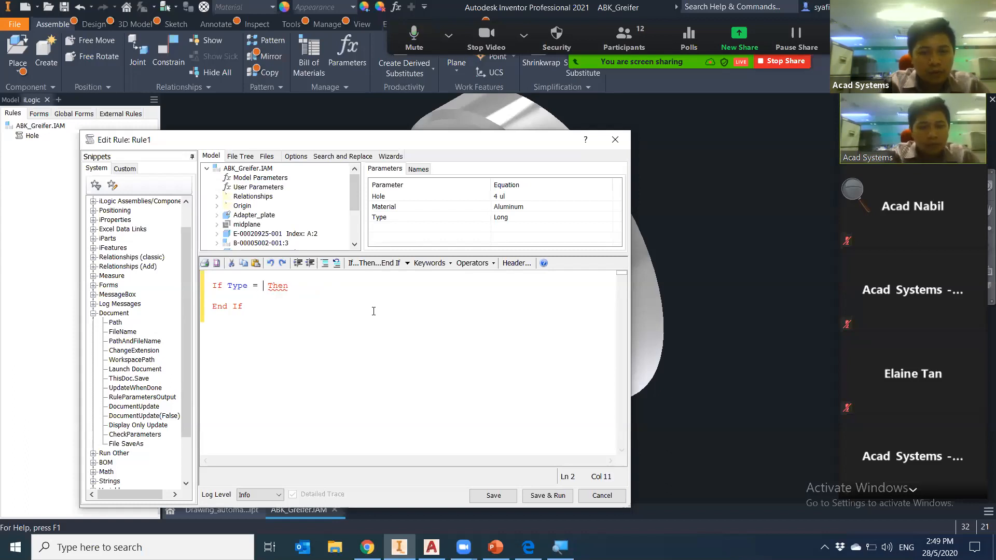
pyautogui.write('"l')
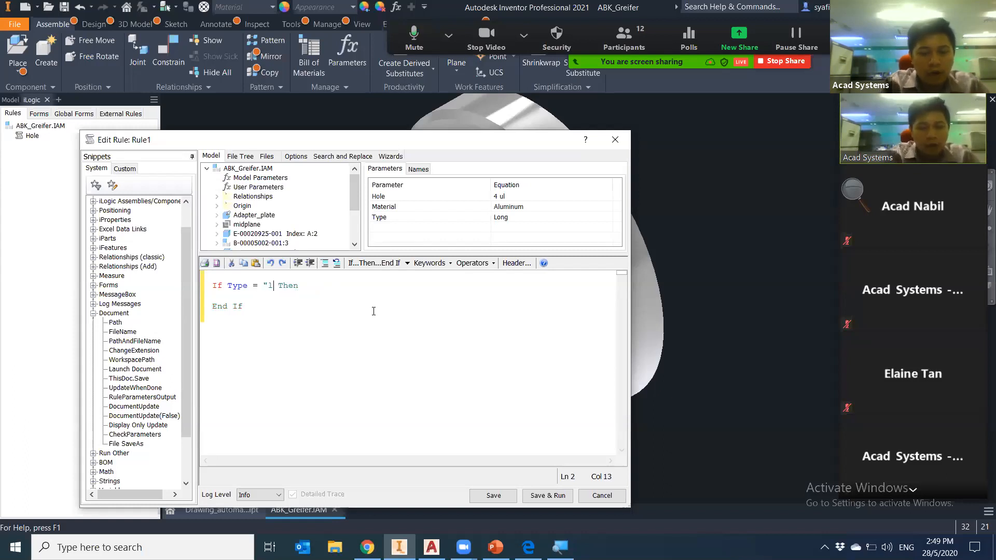
pyautogui.write('ong')
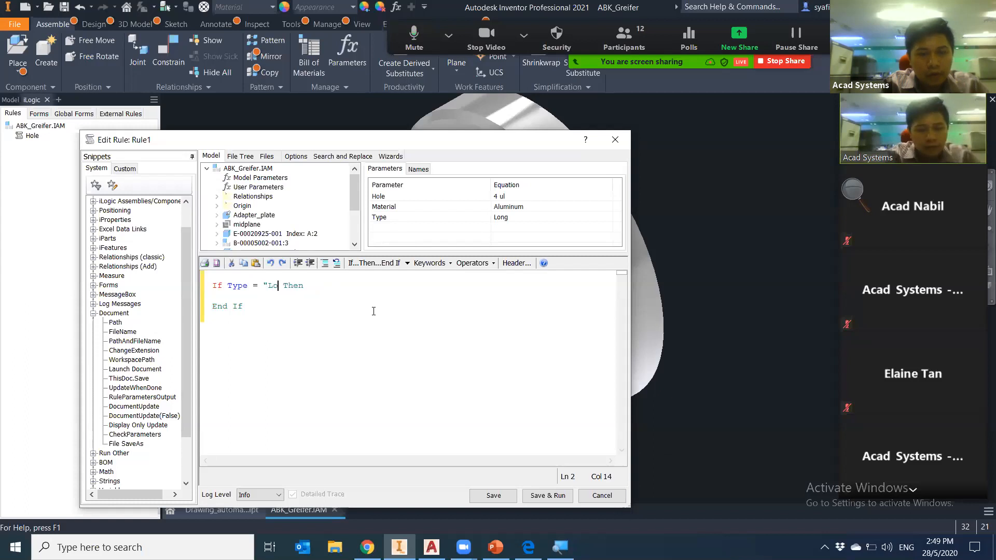
pyautogui.write('"')
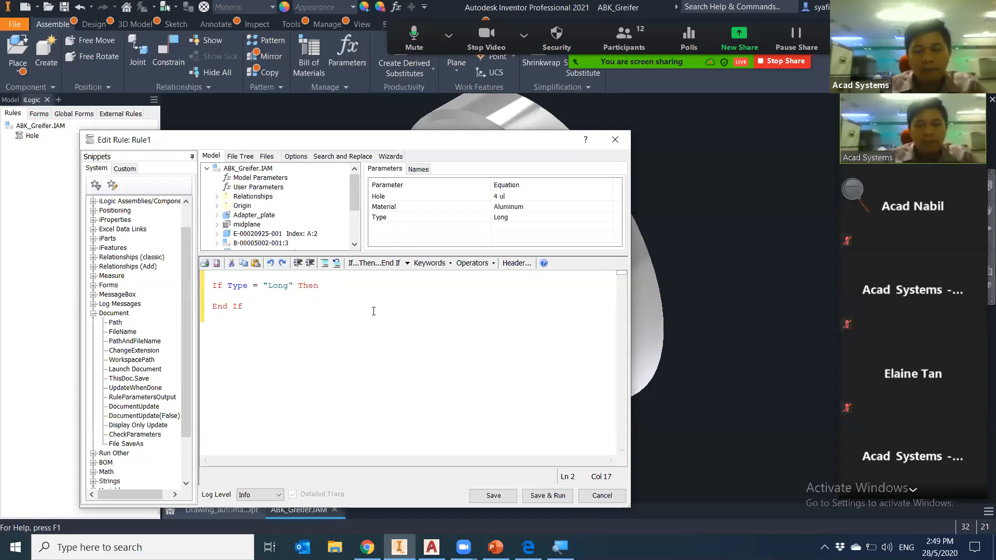
pyautogui.click(365, 286)
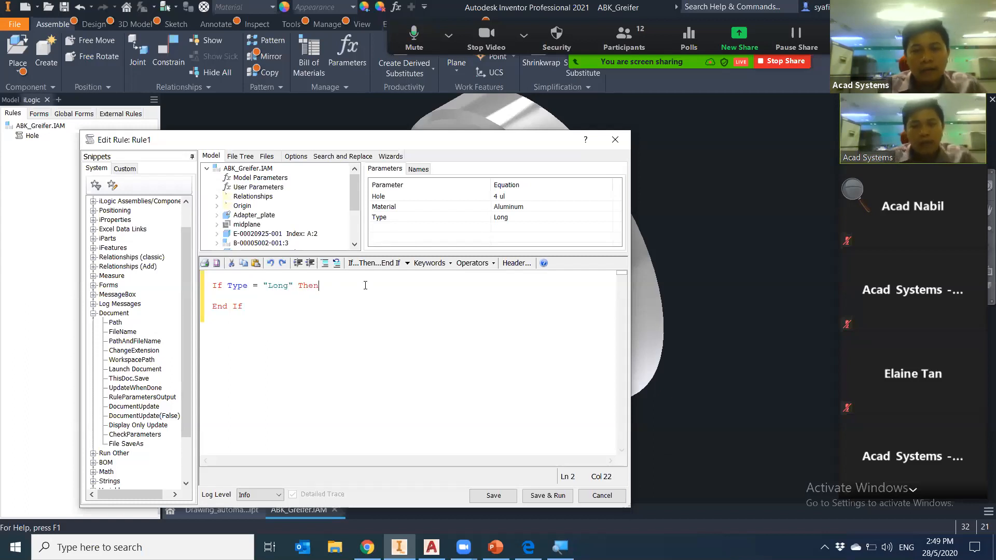
# Inside the If block, add a line setting the Holder part's Length parameter to 40 mm
pyautogui.press('Return')
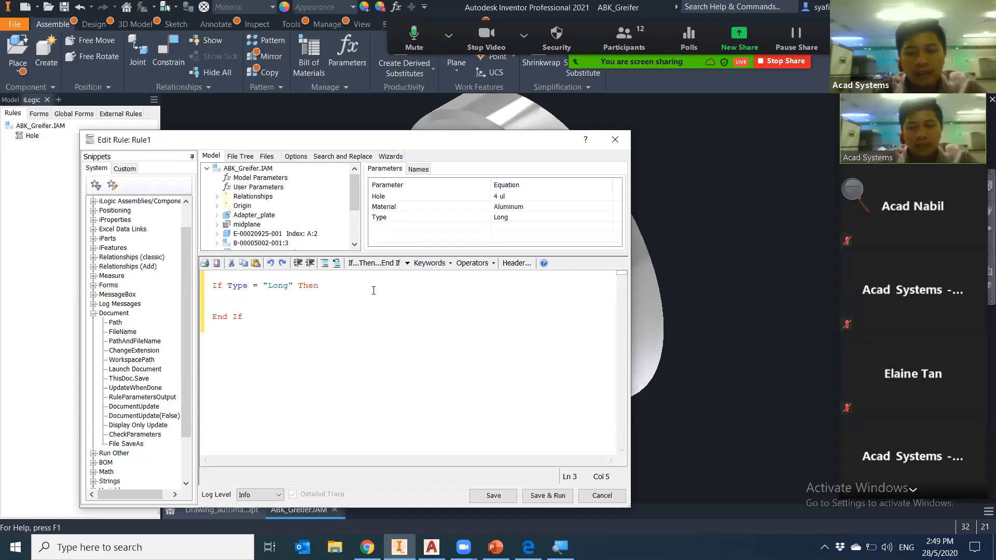
pyautogui.scroll(-2, 351, 202)
pyautogui.click(243, 224)
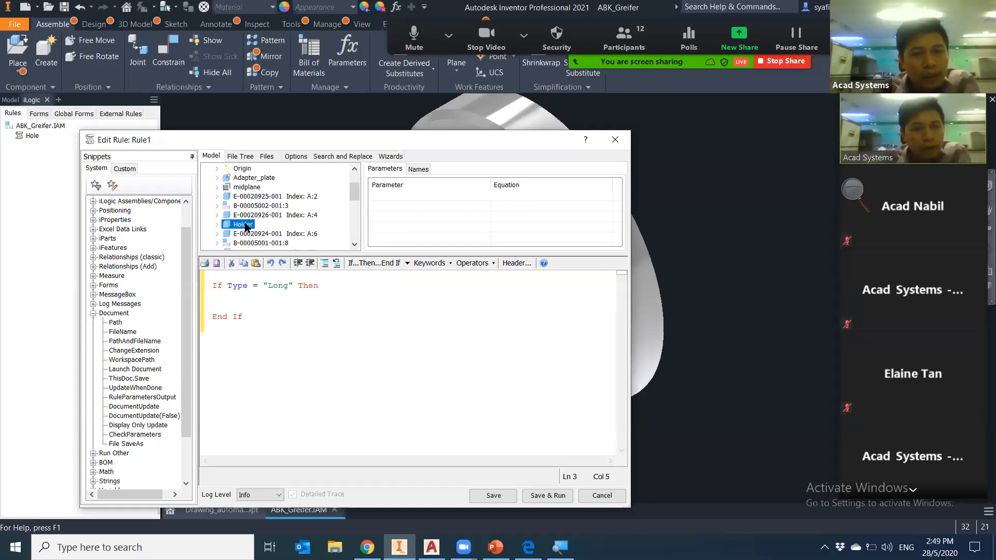
pyautogui.doubleClick(222, 227)
pyautogui.click(264, 179)
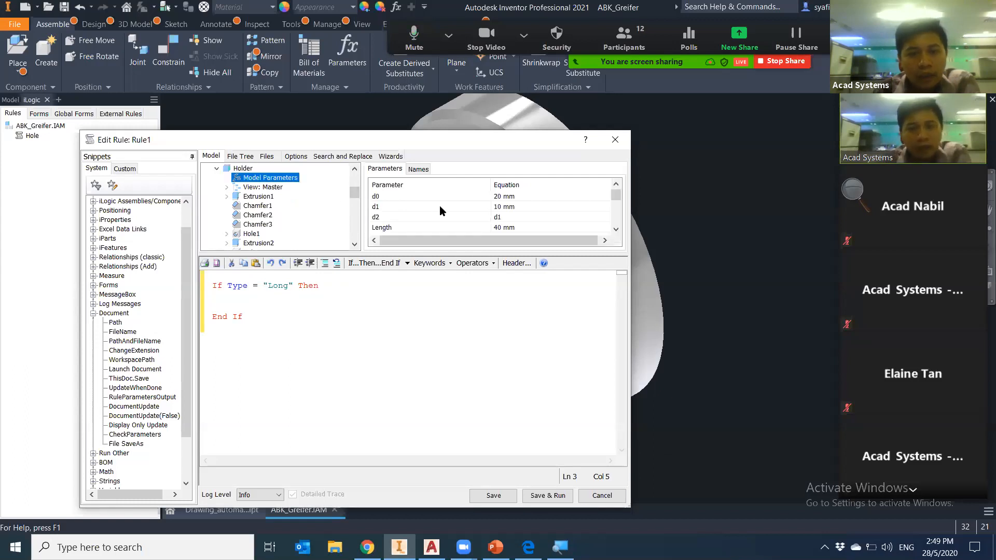
pyautogui.click(384, 228)
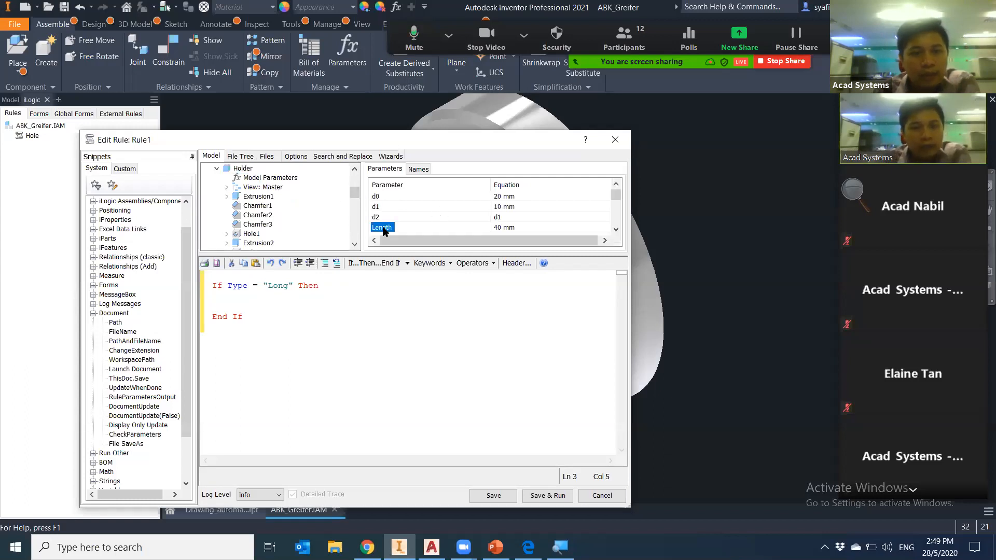
pyautogui.doubleClick(382, 228)
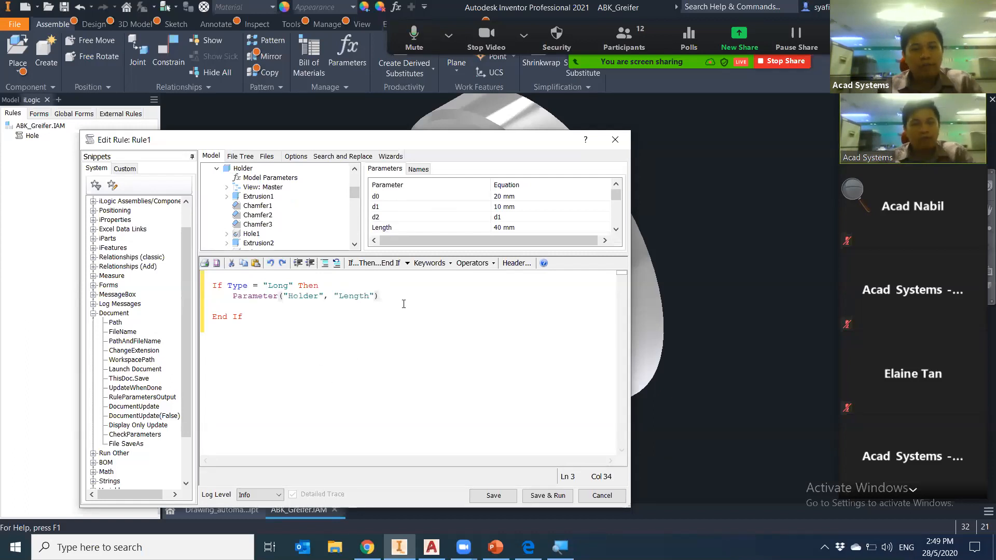
pyautogui.write('= ')
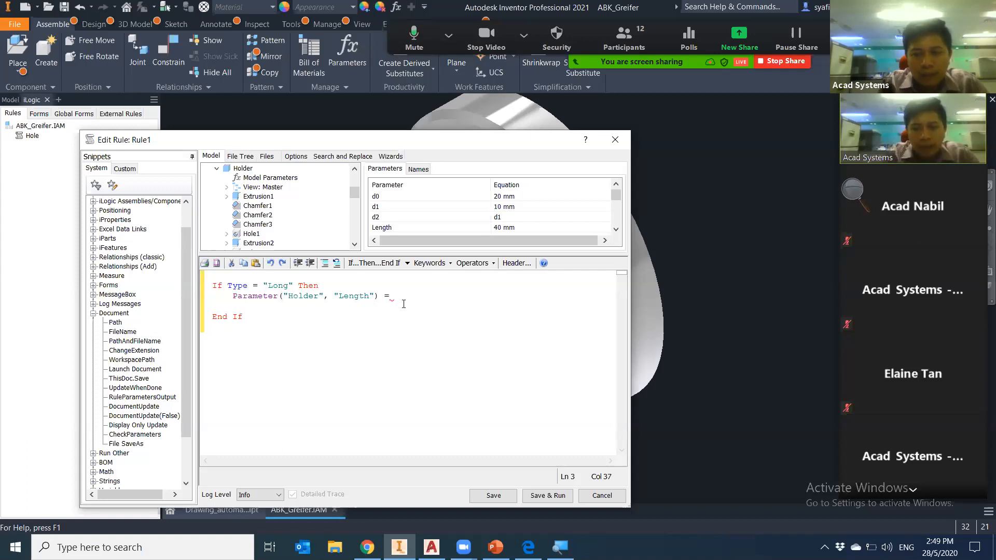
pyautogui.write('40')
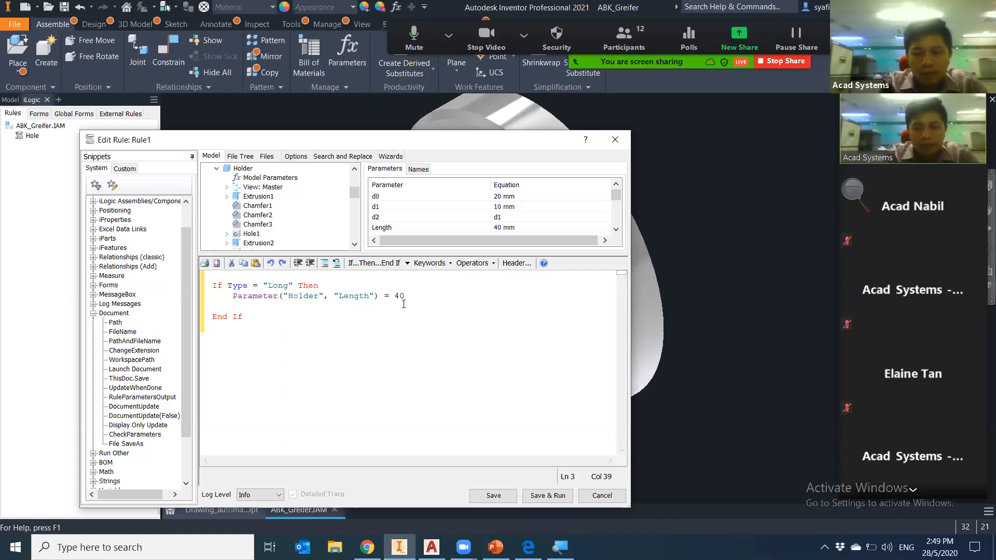
pyautogui.write(' mm')
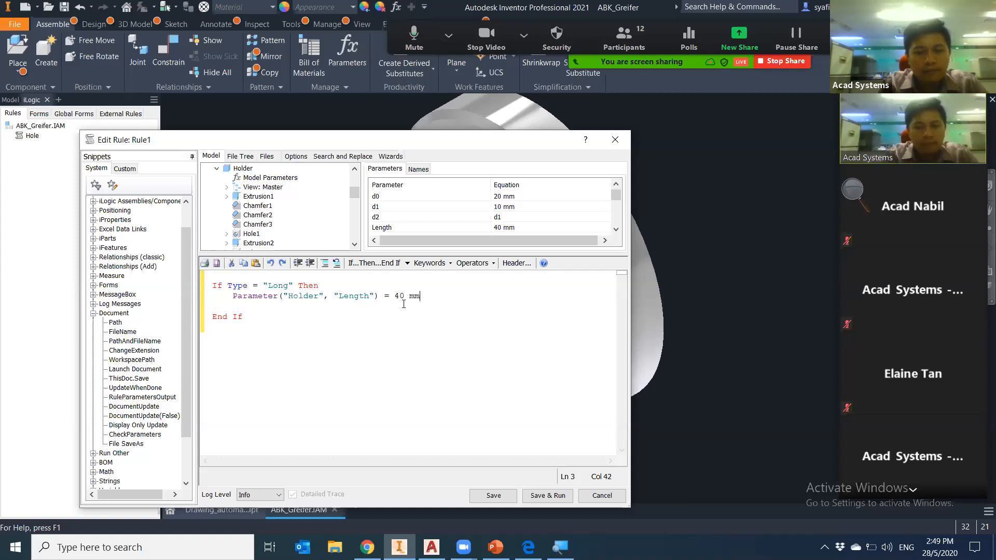
# Add an Else branch with a copy of the Holder Length line, setting the copied length to 60 mm
pyautogui.press('Return')
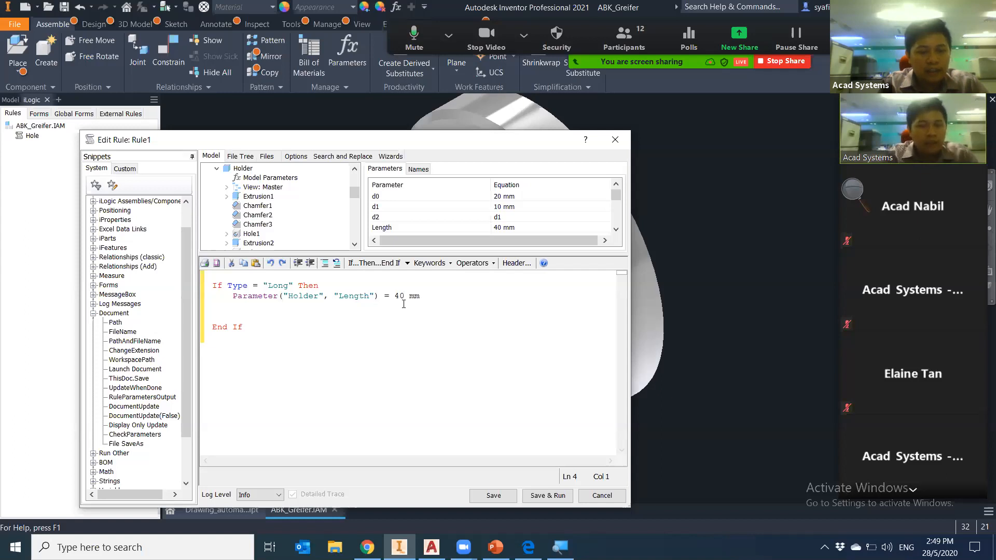
pyautogui.write('Else')
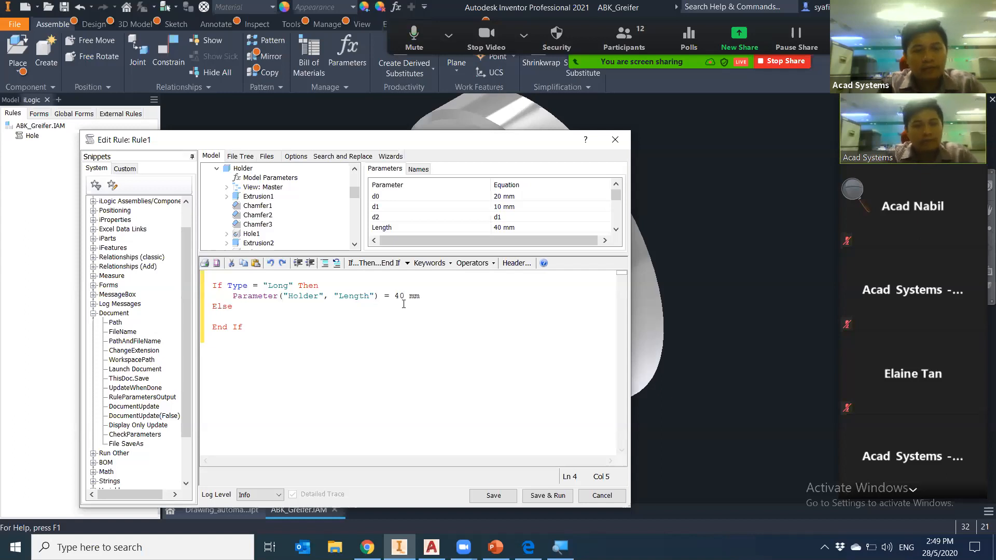
pyautogui.press('Return')
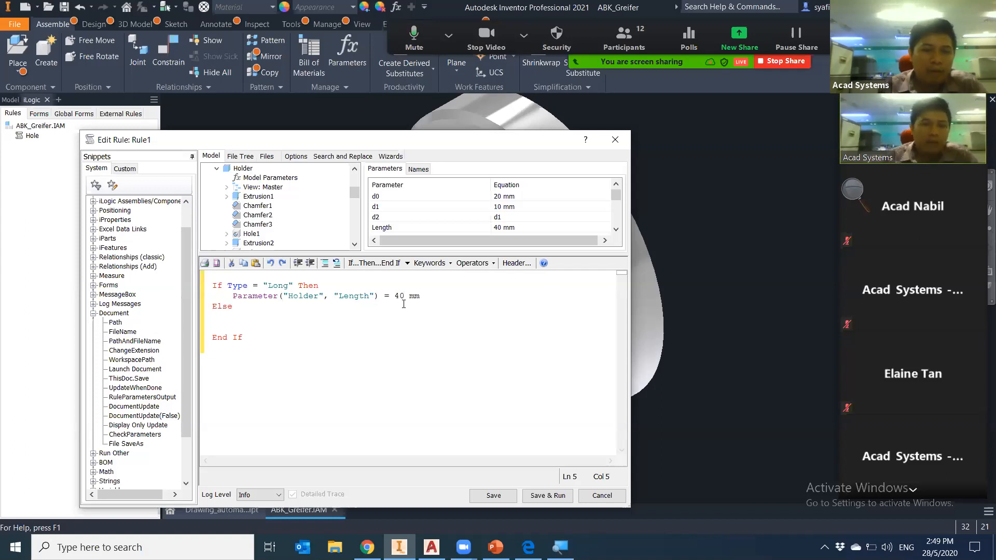
pyautogui.moveTo(429, 294); pyautogui.dragTo(233, 300)
pyautogui.hotkey('ctrl', 'c')
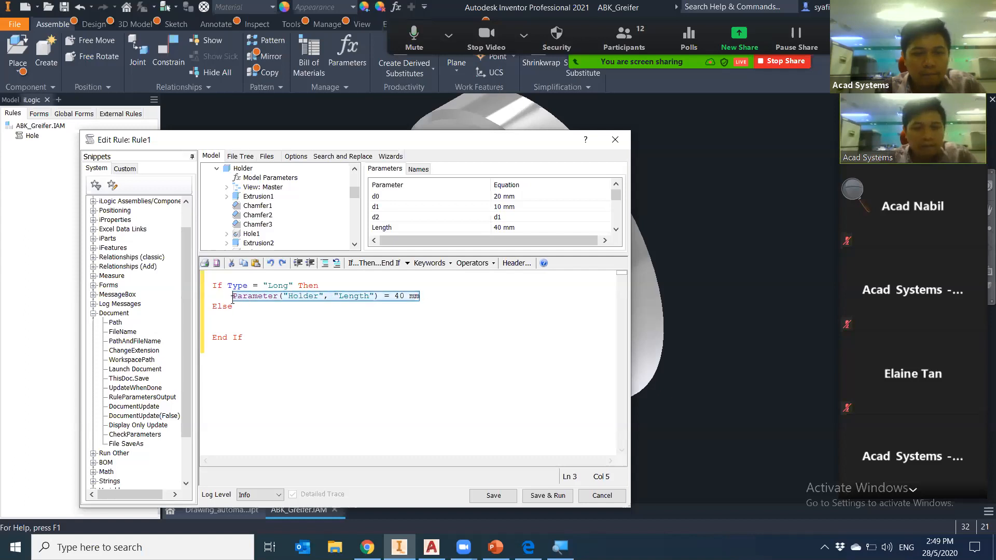
pyautogui.click(264, 324)
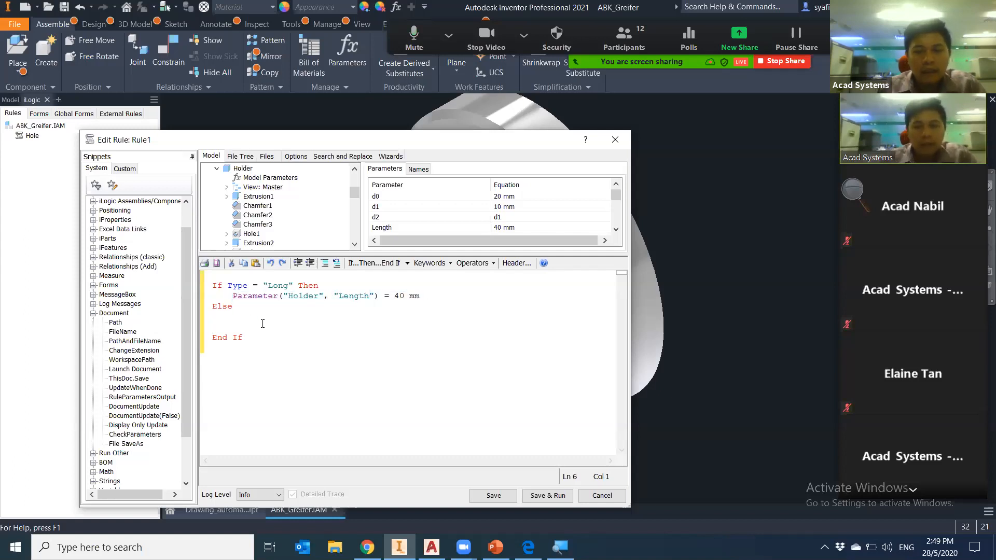
pyautogui.press('Up')
pyautogui.hotkey('ctrl', 'v')
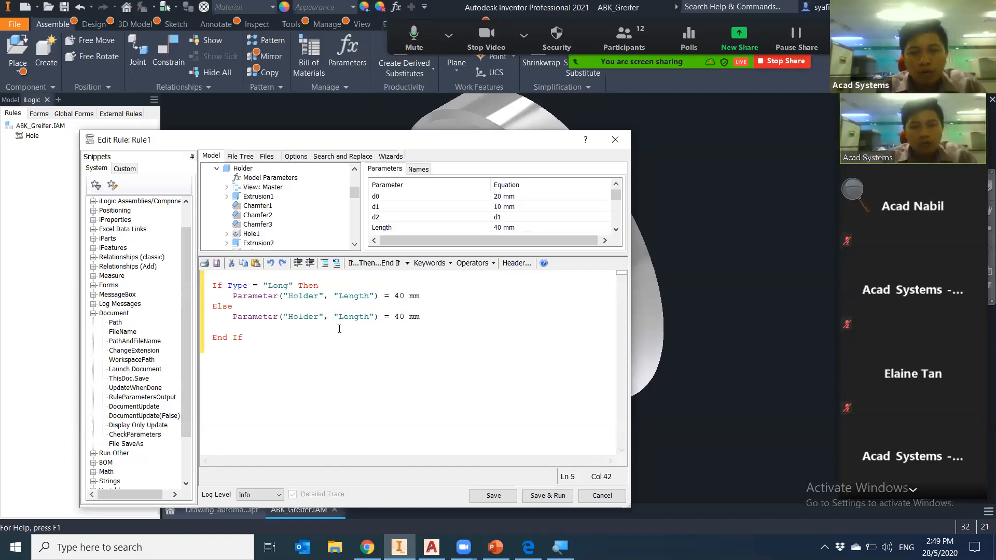
pyautogui.click(395, 317)
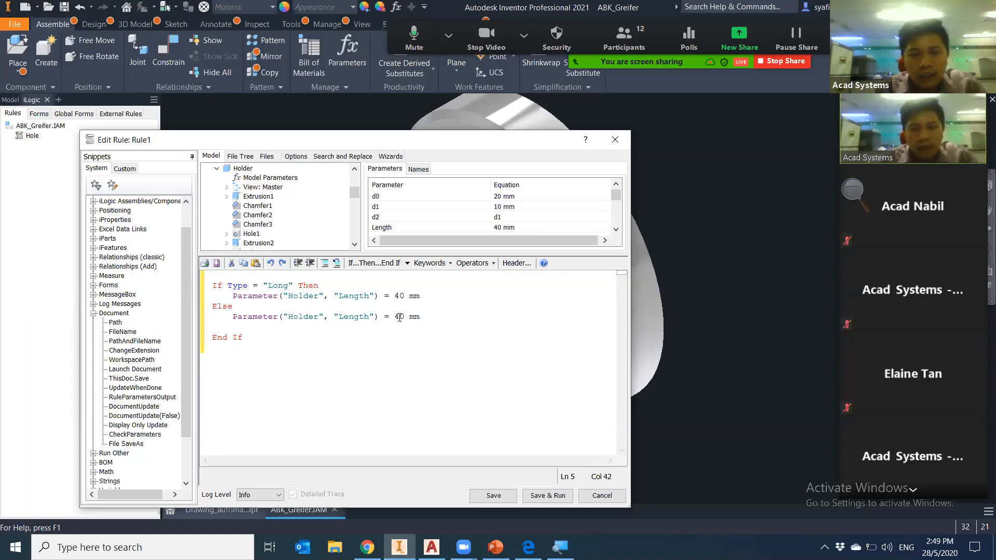
pyautogui.write('6')
pyautogui.click(435, 347)
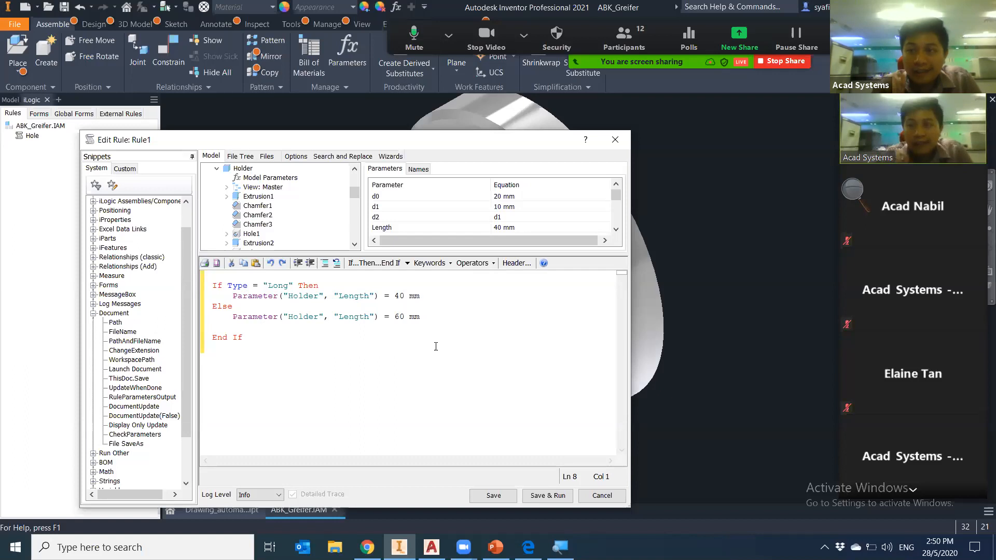
# Swap the Holder lengths to 60 mm for Long and 40 mm for Else, and save and run the rule
pyautogui.moveTo(395, 296); pyautogui.dragTo(396, 316)
pyautogui.write('6')
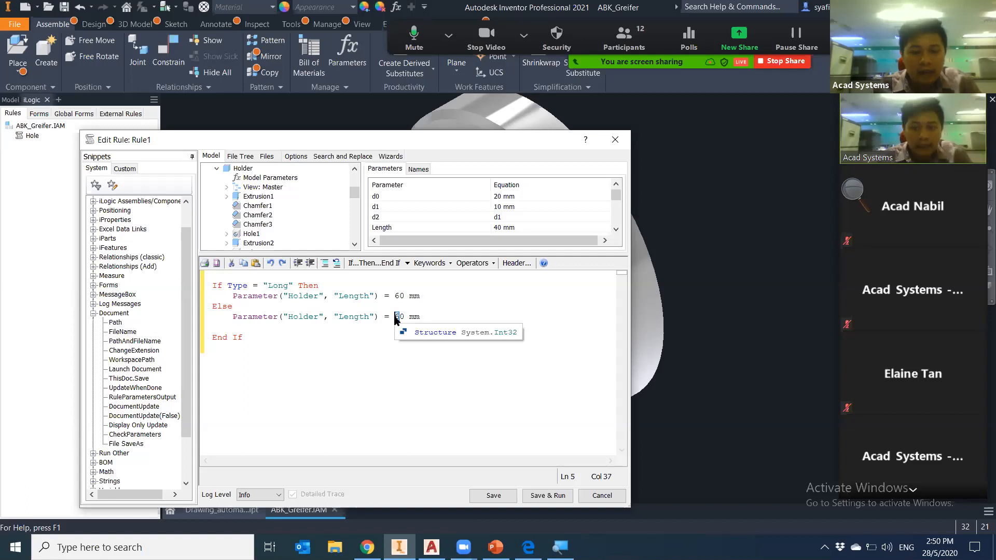
pyautogui.write('4')
pyautogui.click(418, 351)
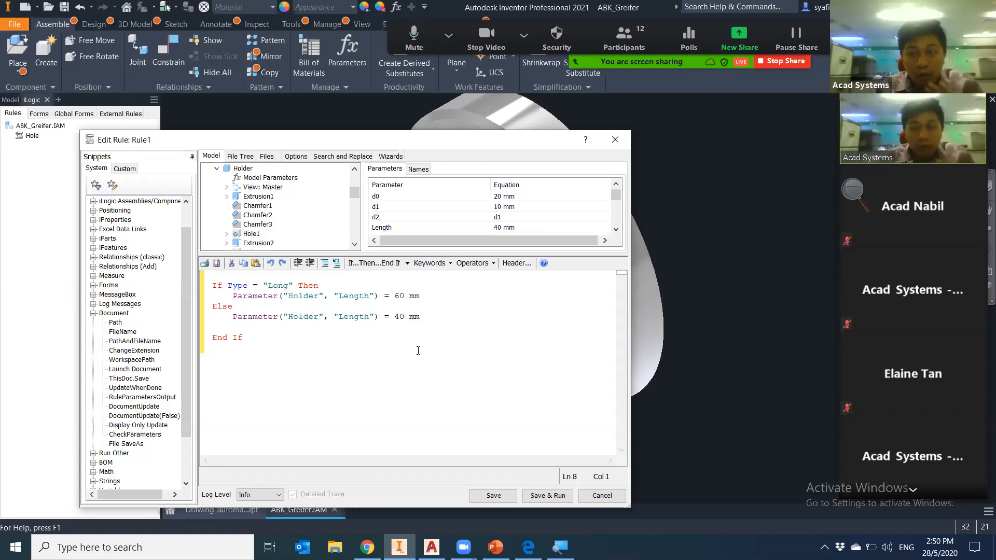
pyautogui.click(547, 496)
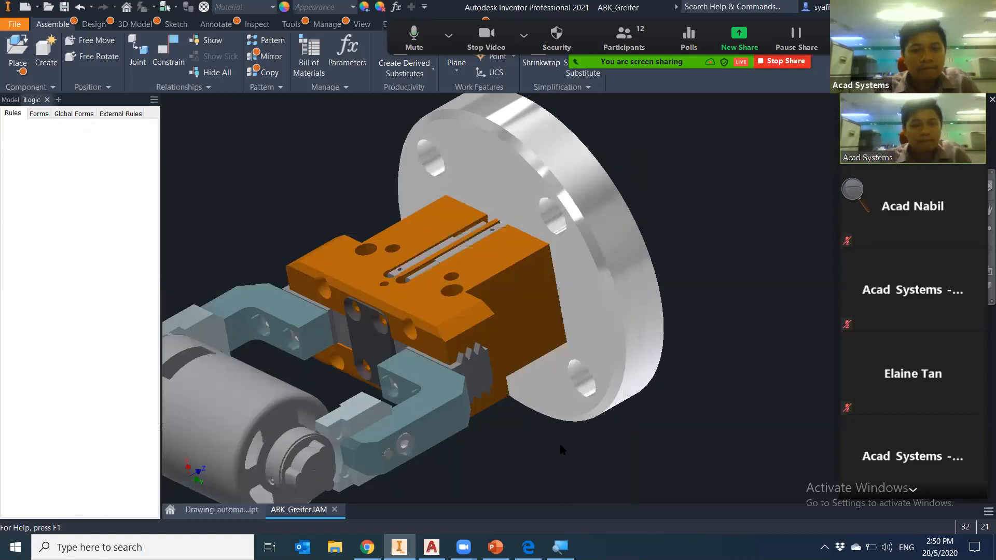
pyautogui.click(33, 146)
pyautogui.press('F2')
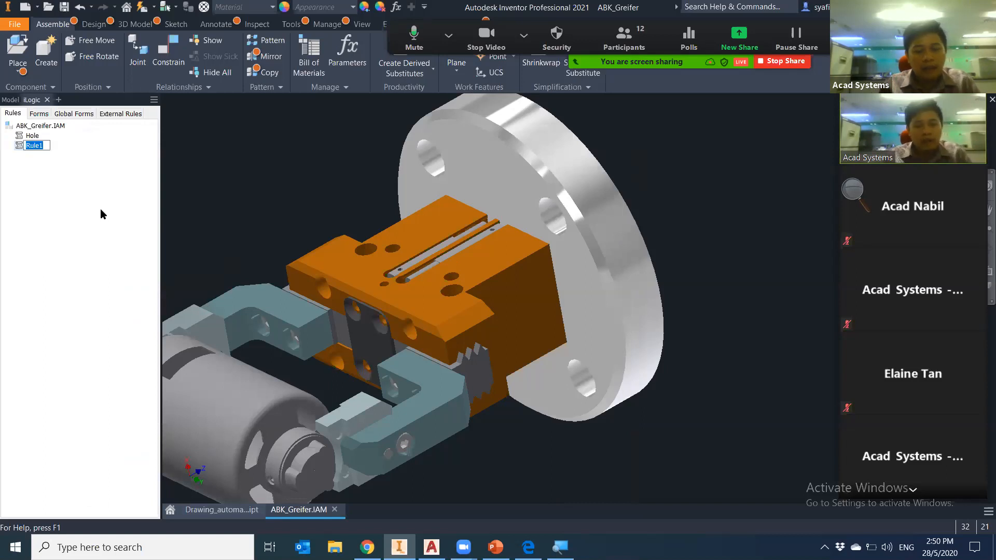
pyautogui.click(110, 217)
# Add the Type parameter below Hole in Form 2, widen the form and close the form editor
pyautogui.click(38, 113)
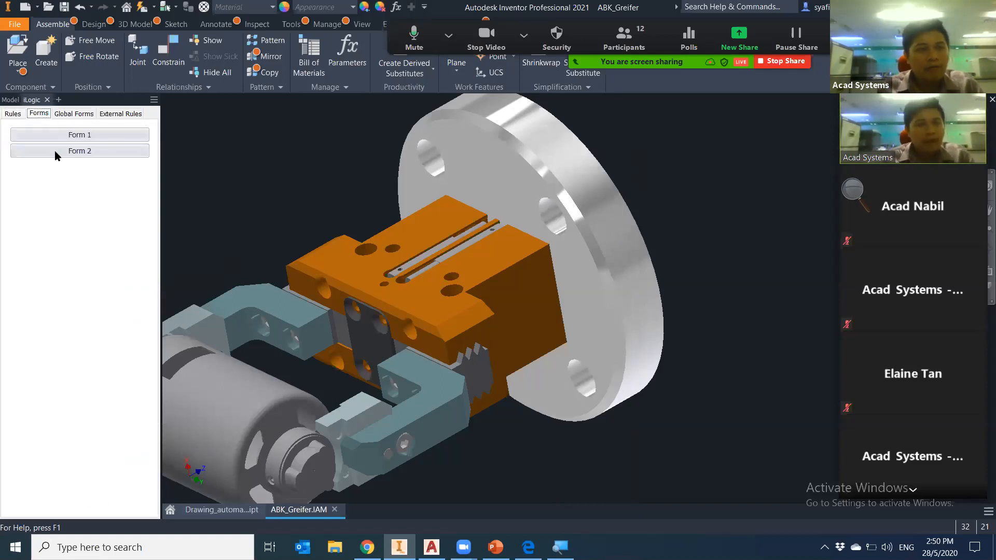
pyautogui.rightClick(71, 151)
pyautogui.click(94, 155)
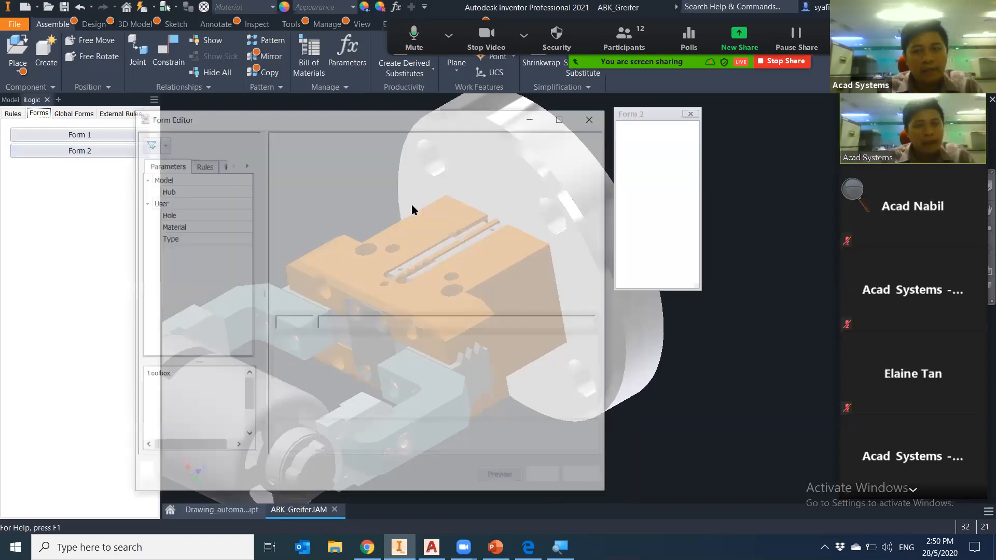
pyautogui.moveTo(321, 123); pyautogui.dragTo(355, 121)
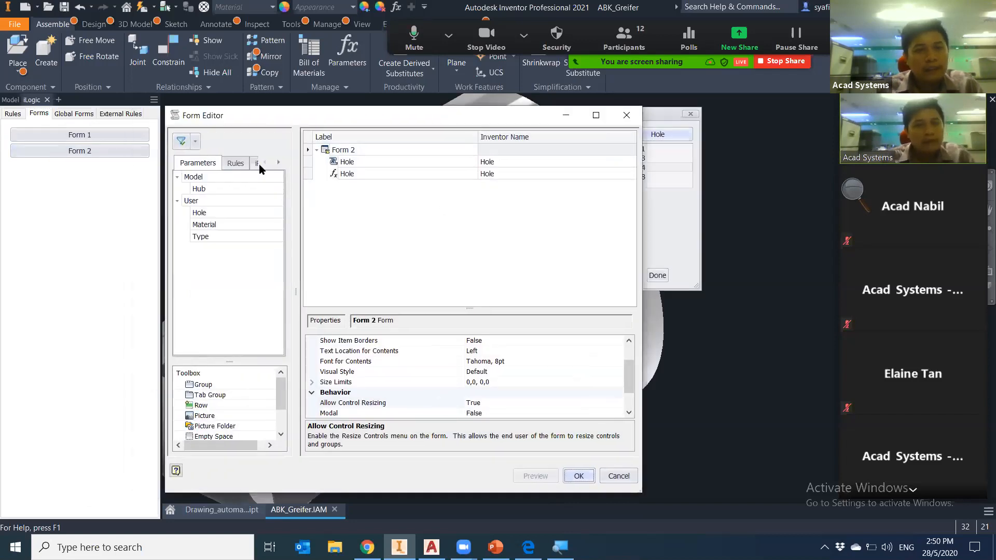
pyautogui.moveTo(202, 237); pyautogui.dragTo(366, 193)
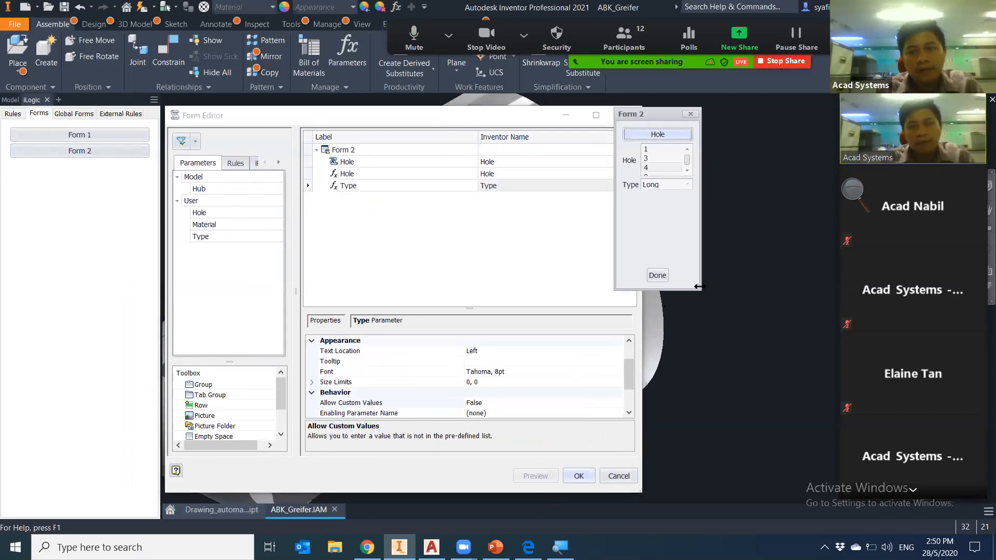
pyautogui.moveTo(700, 286); pyautogui.dragTo(796, 287)
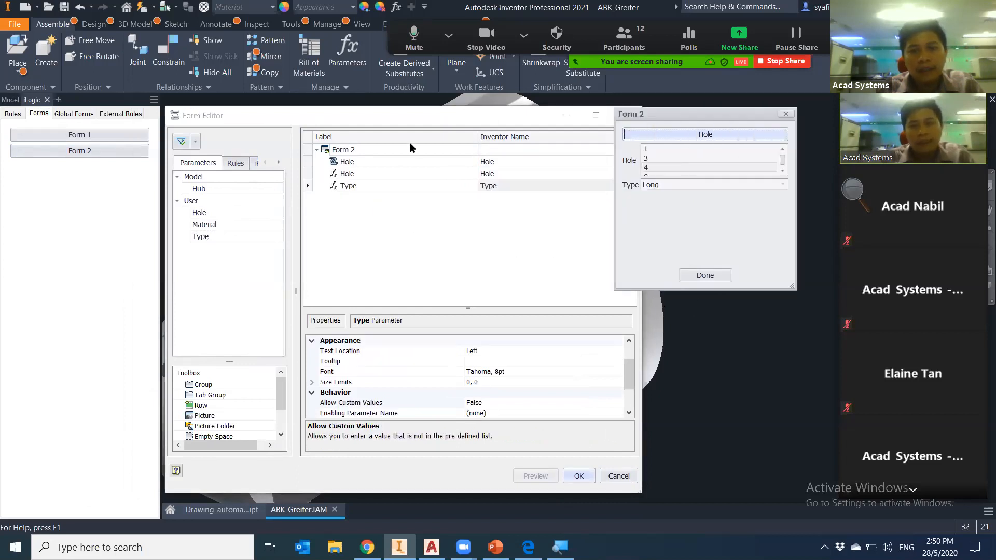
pyautogui.click(582, 115)
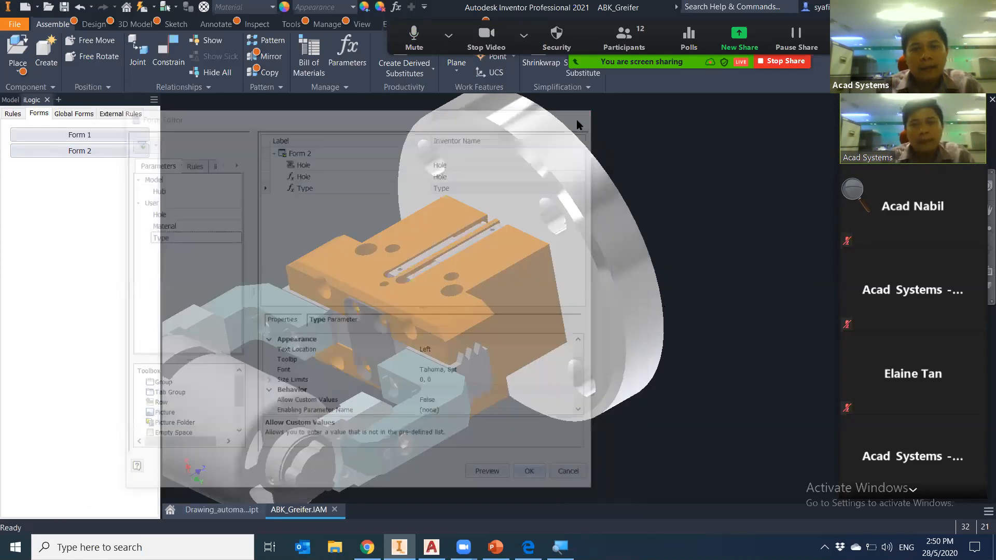
# Edit Form 2 again, place the Type parameter below Hole and save the form
pyautogui.rightClick(120, 154)
pyautogui.click(133, 160)
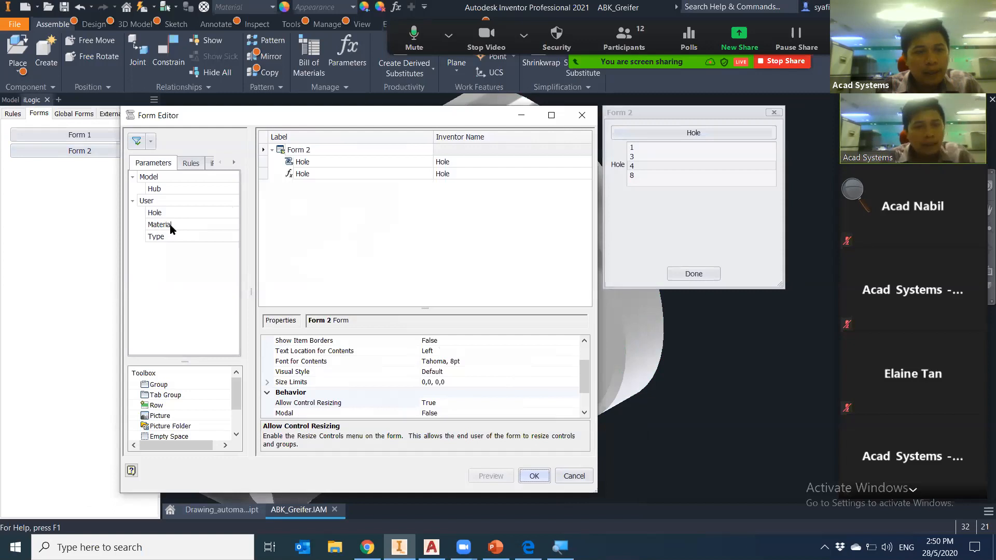
pyautogui.moveTo(161, 237); pyautogui.dragTo(316, 205)
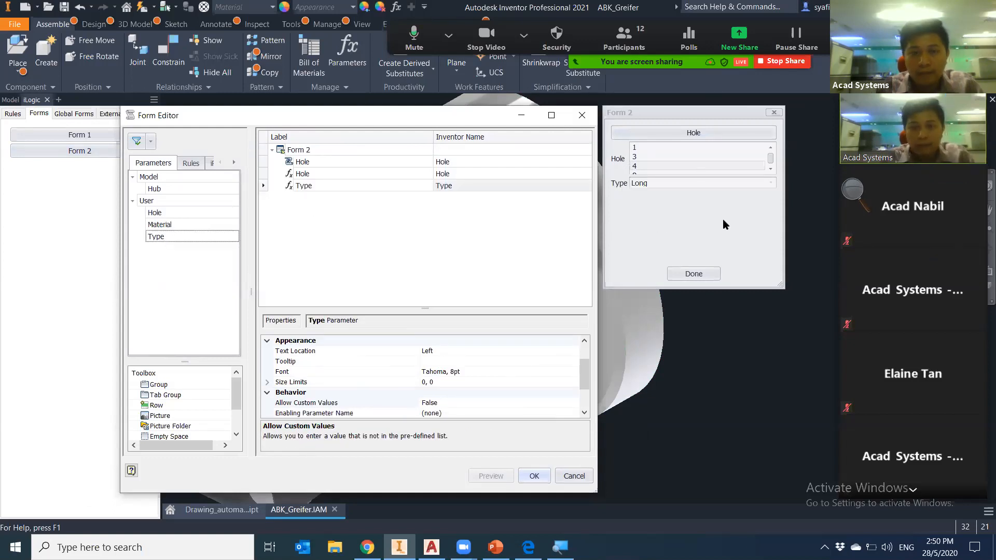
pyautogui.click(536, 477)
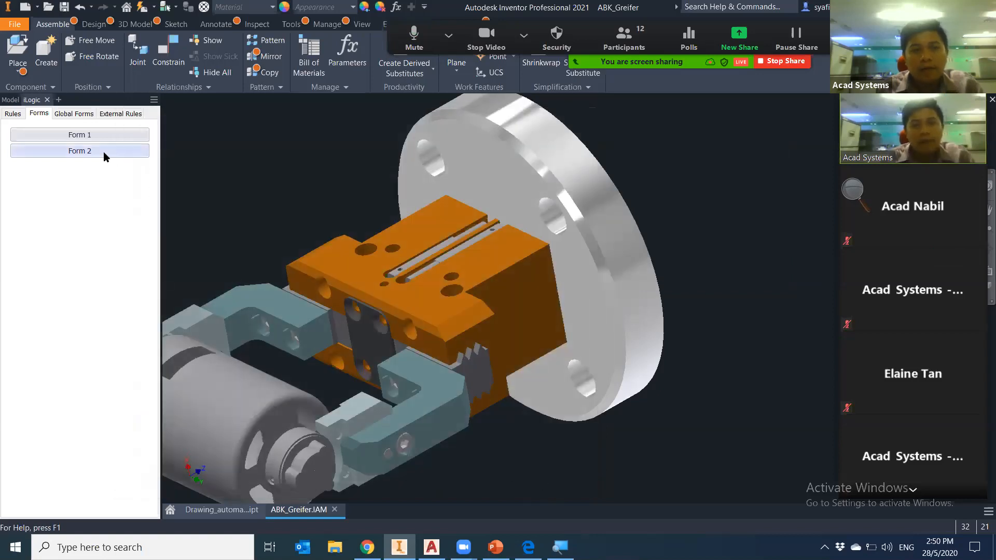
# Open Form 2, enlarge it beside the gripper, set Type to Short and close the form
pyautogui.click(110, 155)
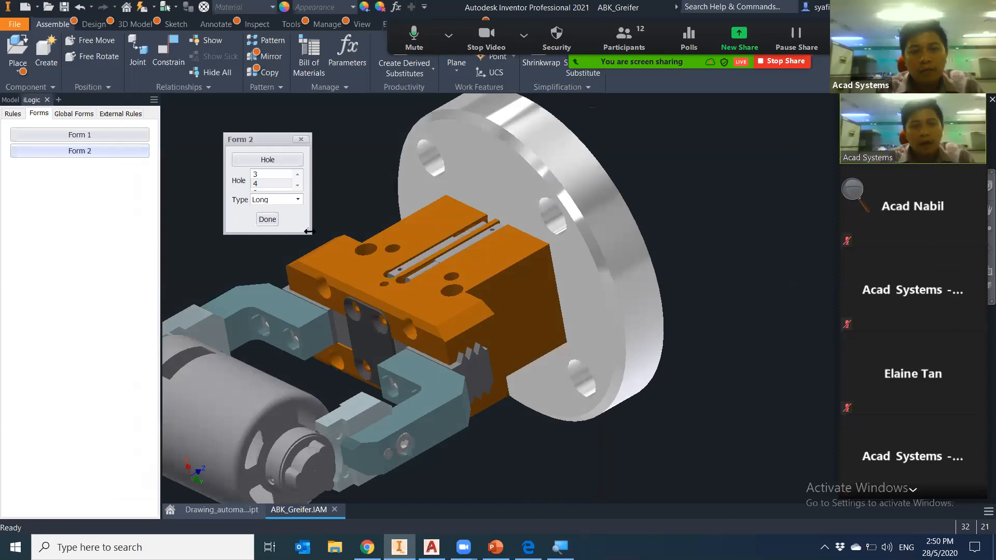
pyautogui.moveTo(309, 231); pyautogui.dragTo(384, 297)
pyautogui.moveTo(307, 133); pyautogui.dragTo(692, 137)
pyautogui.moveTo(458, 404); pyautogui.dragTo(510, 372, button='middle')
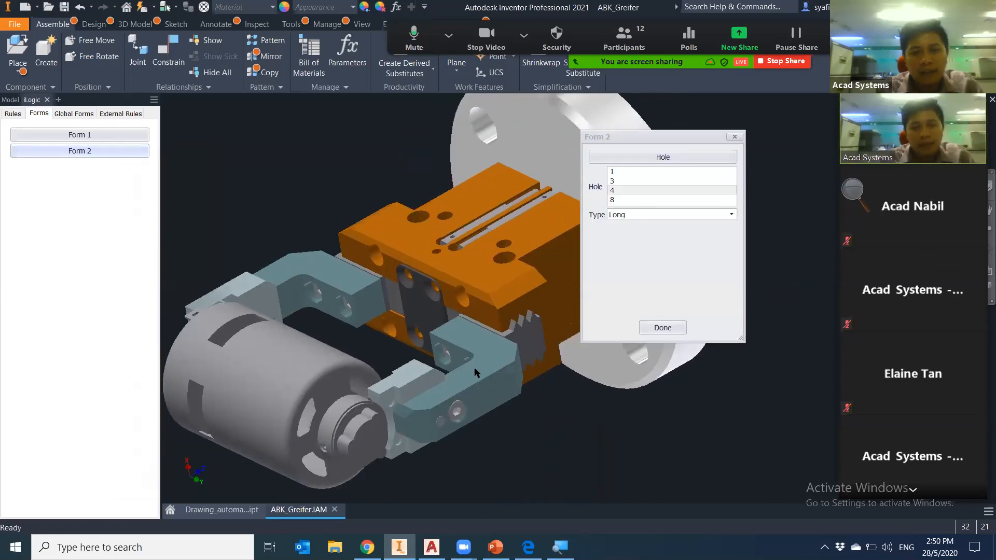
pyautogui.click(733, 213)
pyautogui.click(691, 235)
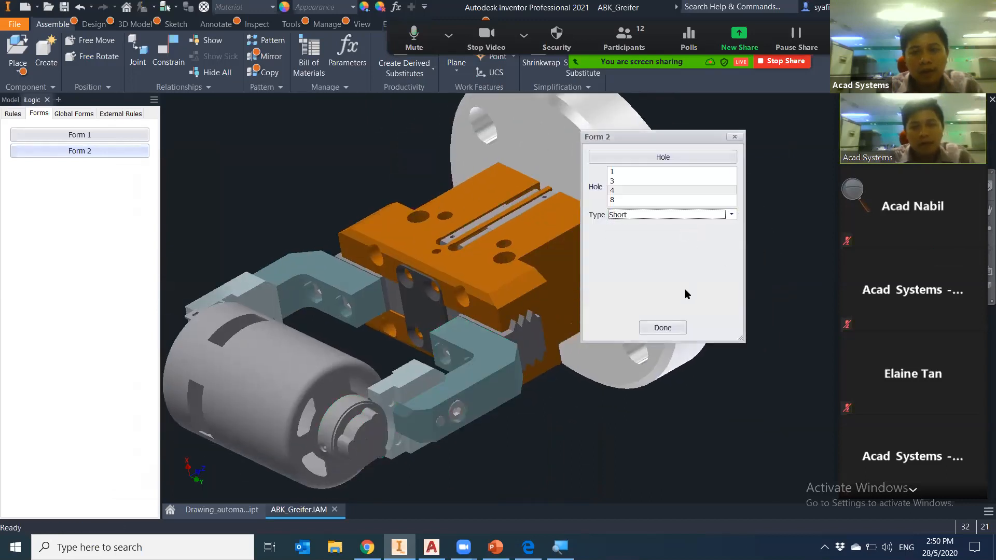
pyautogui.click(665, 328)
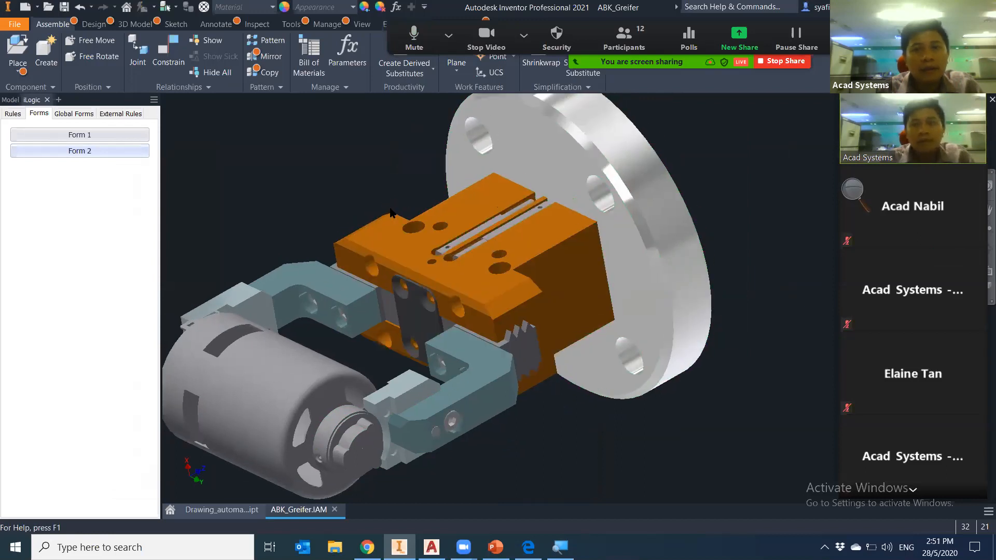
# Test the Type user parameter in the assembly's parameter table by switching it to Long and back to Short
pyautogui.click(424, 7)
pyautogui.click(396, 7)
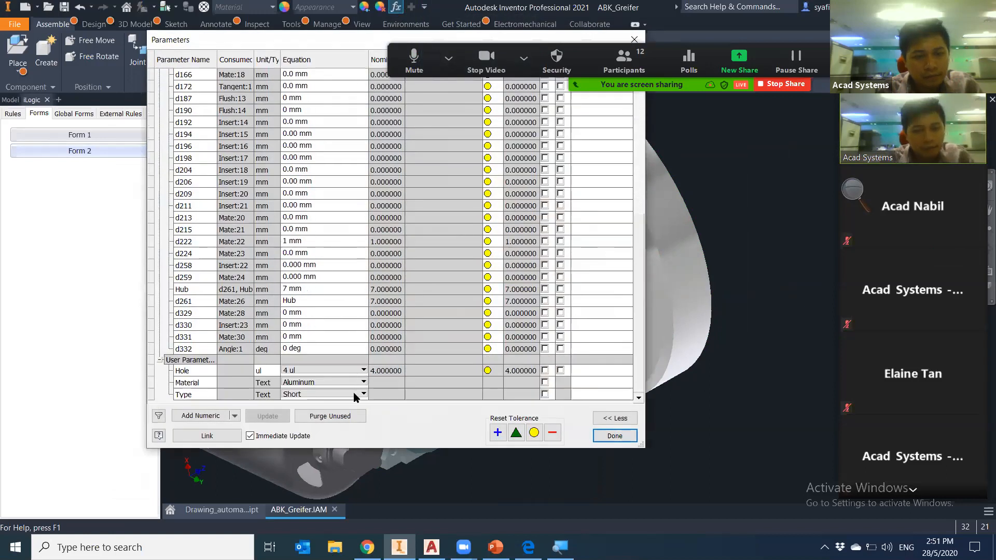
pyautogui.click(359, 395)
pyautogui.click(366, 360)
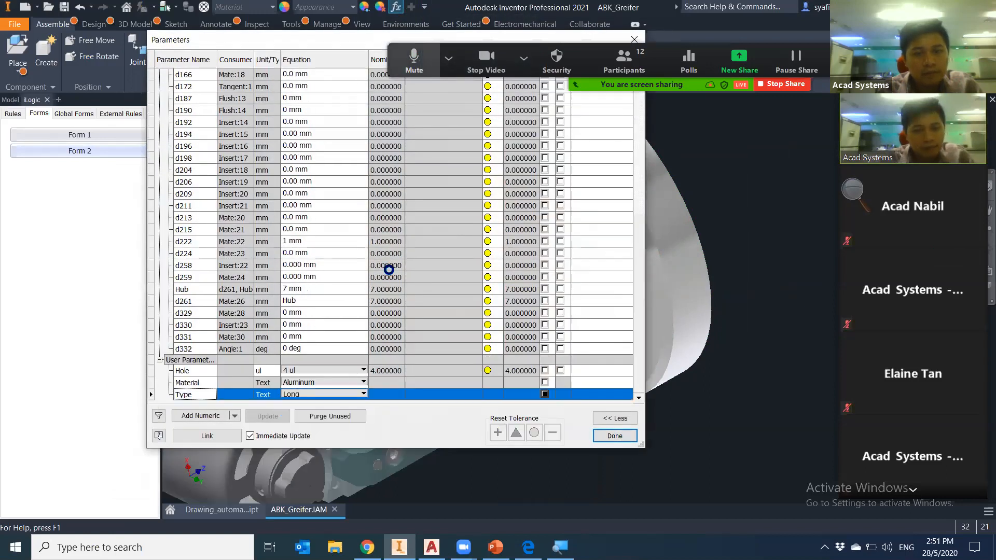
pyautogui.moveTo(311, 39); pyautogui.dragTo(603, 30)
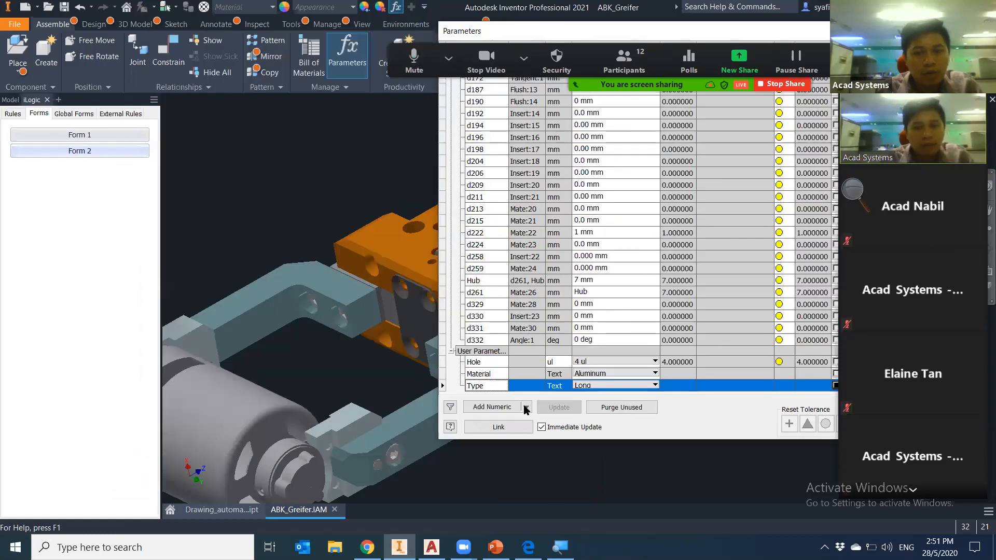
pyautogui.click(590, 386)
pyautogui.click(592, 405)
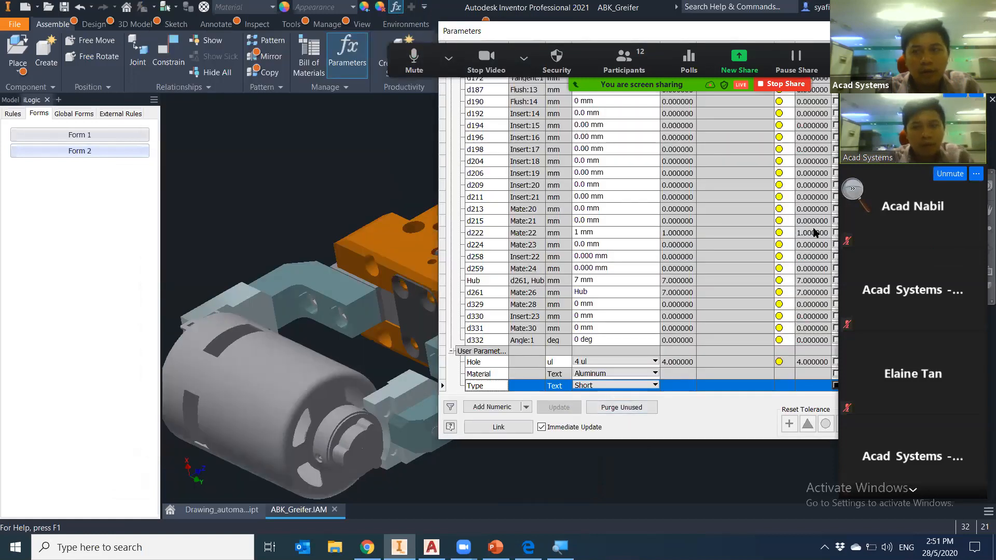
pyautogui.moveTo(749, 31); pyautogui.dragTo(685, 32)
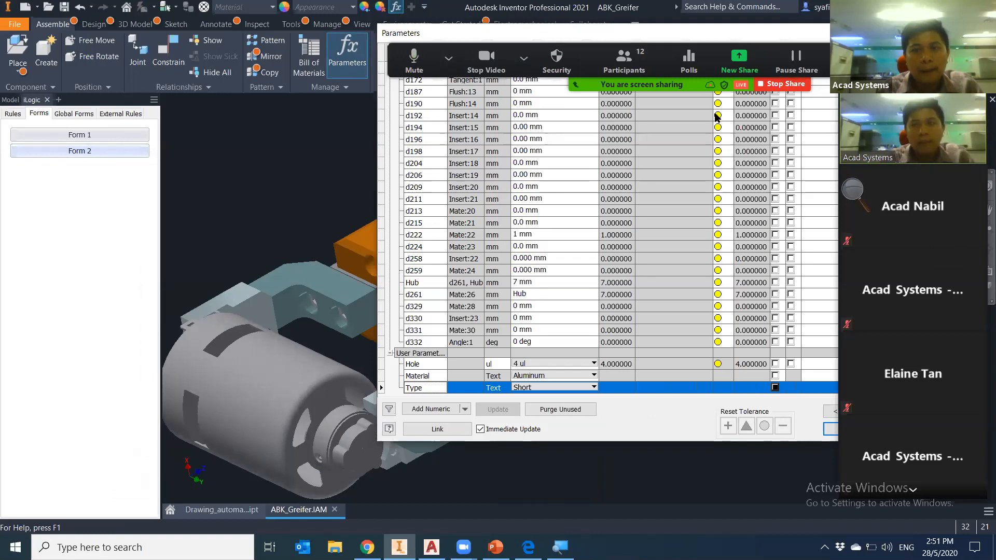
pyautogui.click(831, 428)
# Reopen Form 2, set Type to Long, close the form and inspect the gripper from other angles
pyautogui.moveTo(467, 387); pyautogui.dragTo(492, 377, button='middle')
pyautogui.click(111, 151)
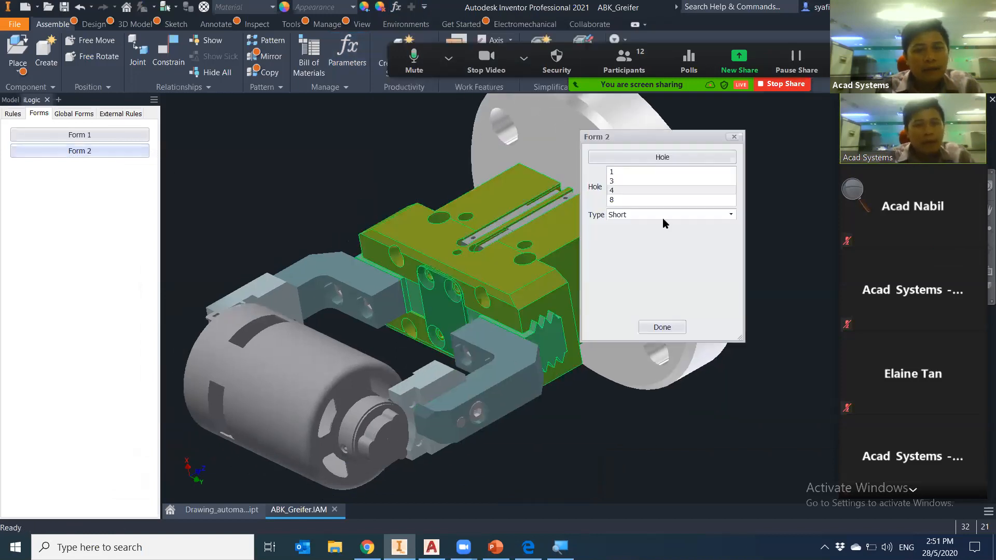
pyautogui.click(730, 215)
pyautogui.click(718, 226)
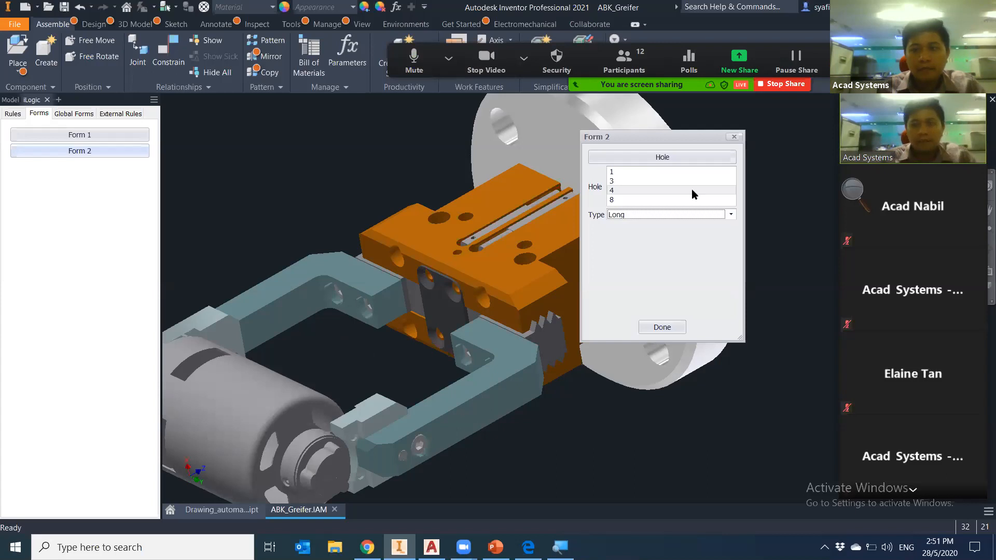
pyautogui.click(734, 137)
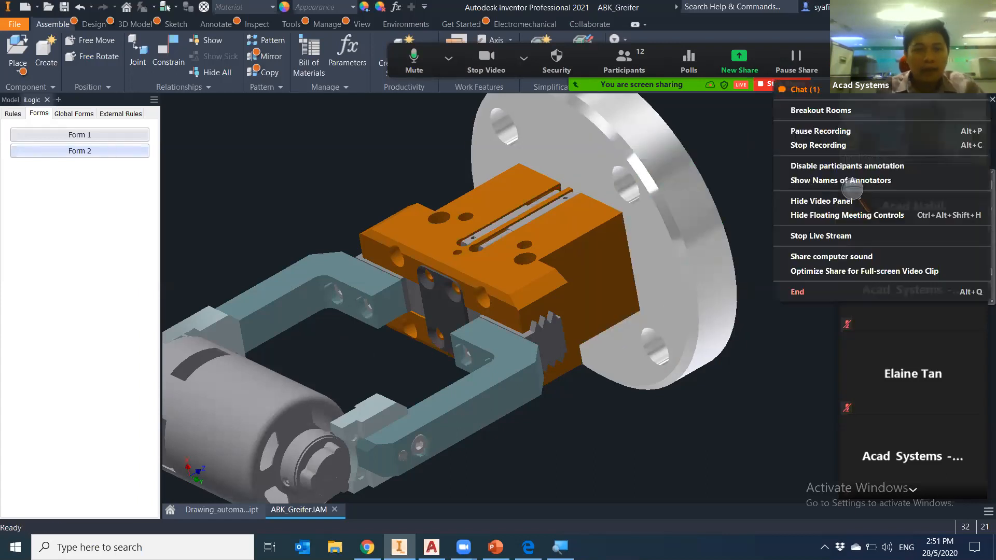
pyautogui.keyDown('shift'); pyautogui.moveTo(740, 336); pyautogui.dragTo(827, 381, button='middle'); pyautogui.keyUp('shift')
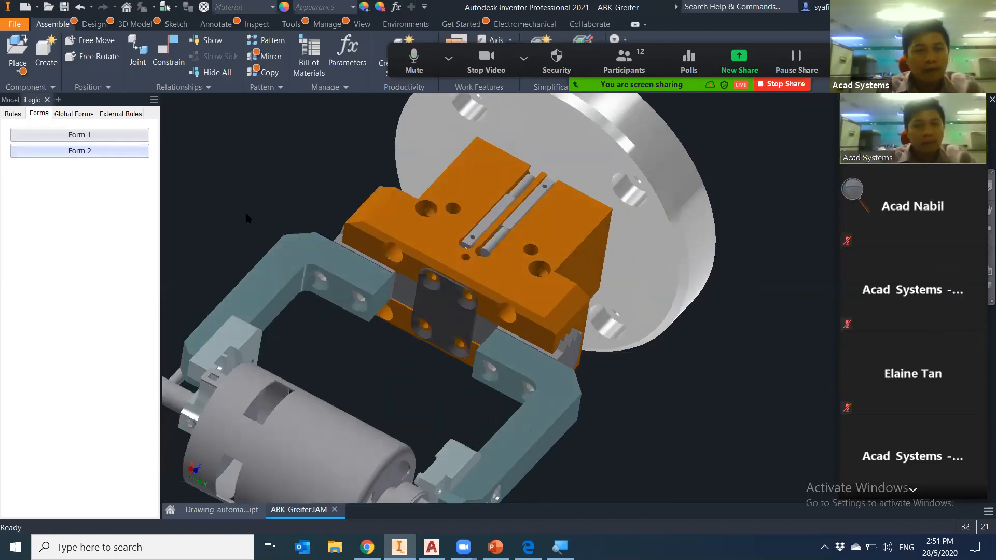
pyautogui.keyDown('shift'); pyautogui.moveTo(681, 390); pyautogui.dragTo(414, 377, button='middle'); pyautogui.keyUp('shift')
# Add a new iLogic form and label it Combine
pyautogui.rightClick(126, 194)
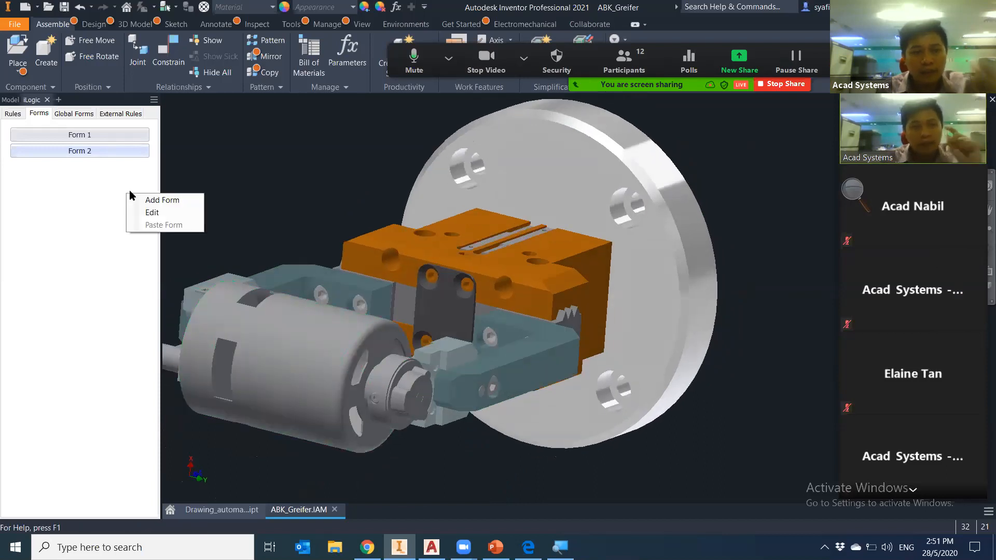
pyautogui.click(146, 203)
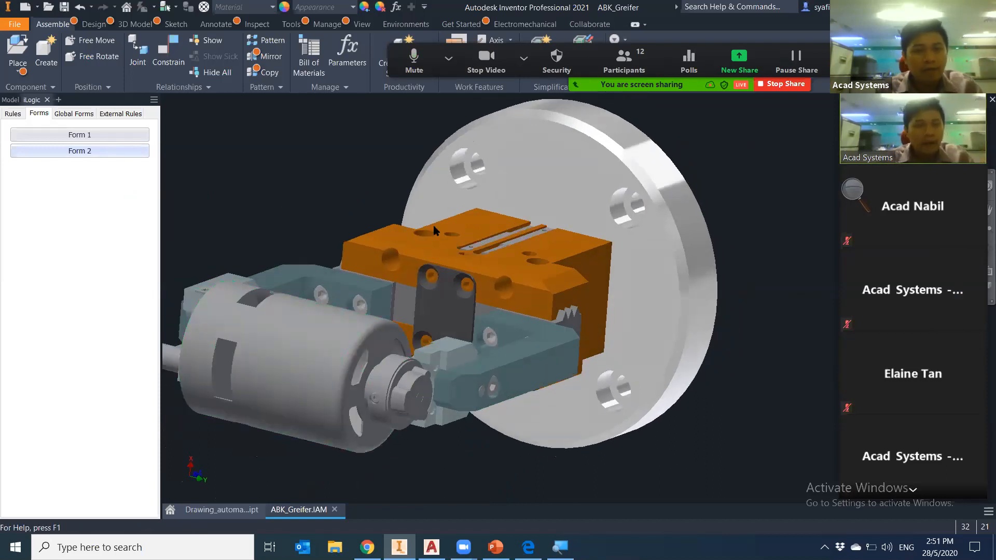
pyautogui.click(319, 153)
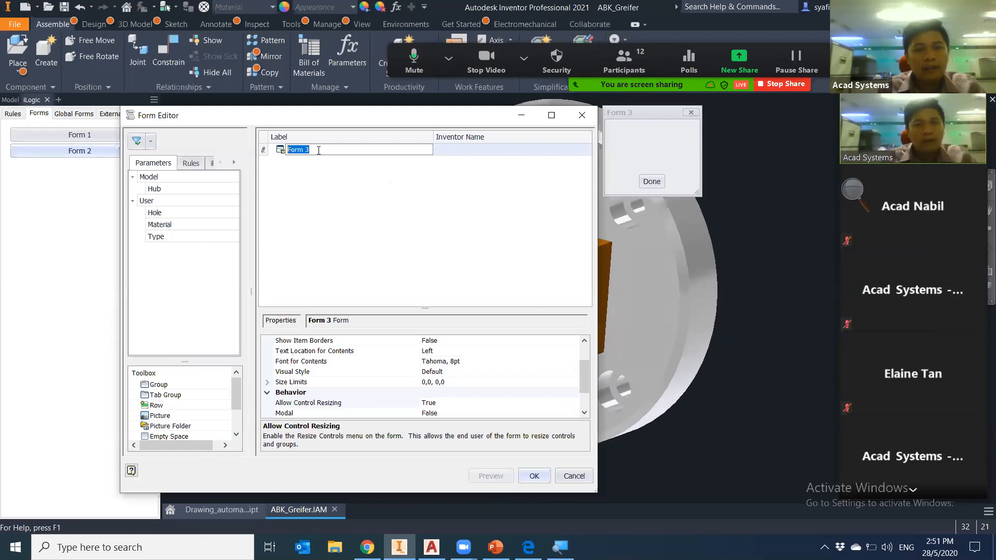
pyautogui.write('Combine')
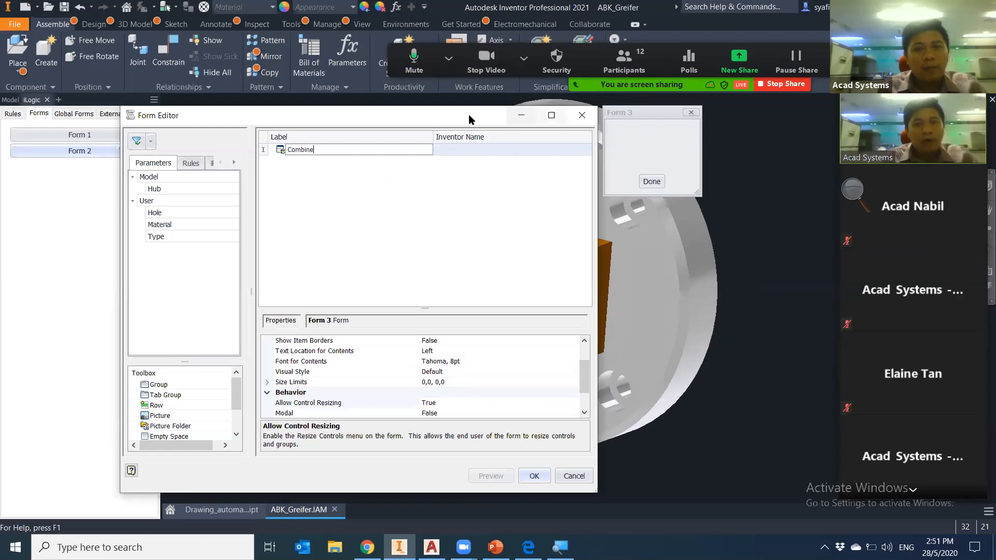
pyautogui.click(435, 153)
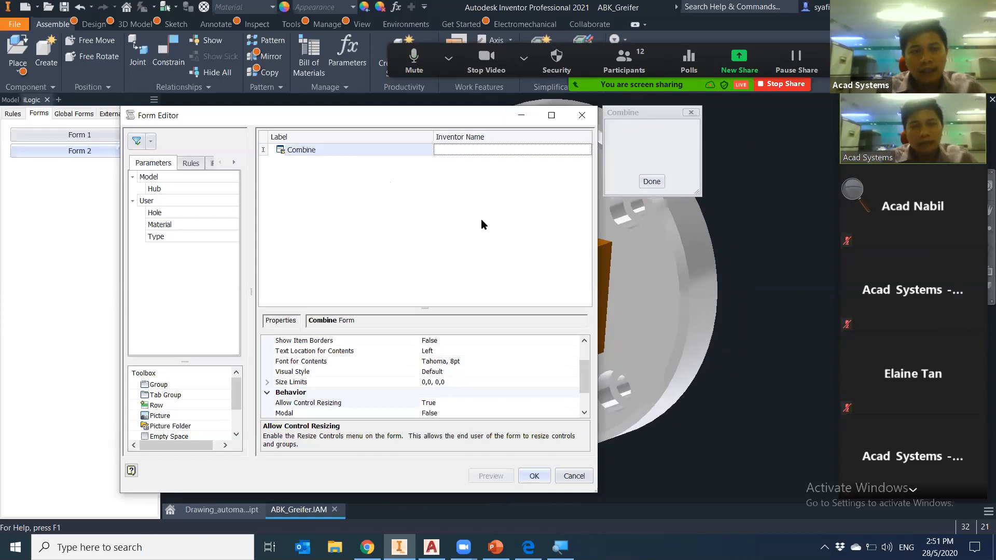
# Add two tab groups to the Combine form and widen its preview to fit both
pyautogui.moveTo(176, 395); pyautogui.dragTo(320, 224)
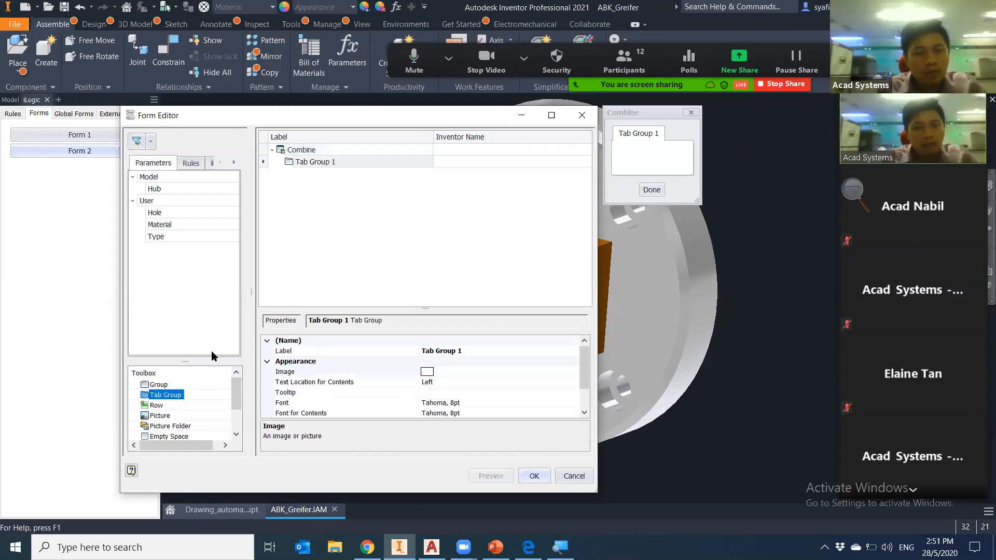
pyautogui.moveTo(176, 395); pyautogui.dragTo(368, 209)
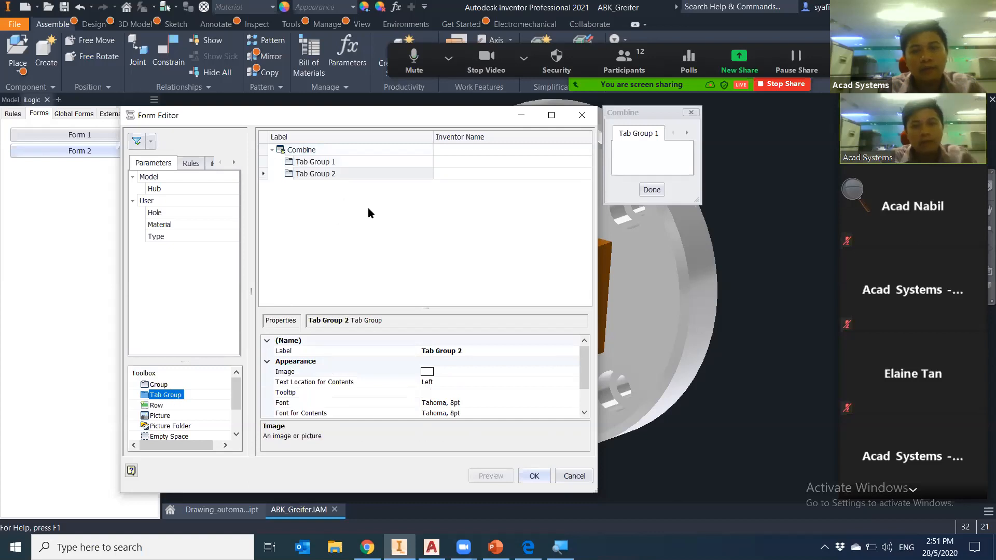
pyautogui.click(687, 133)
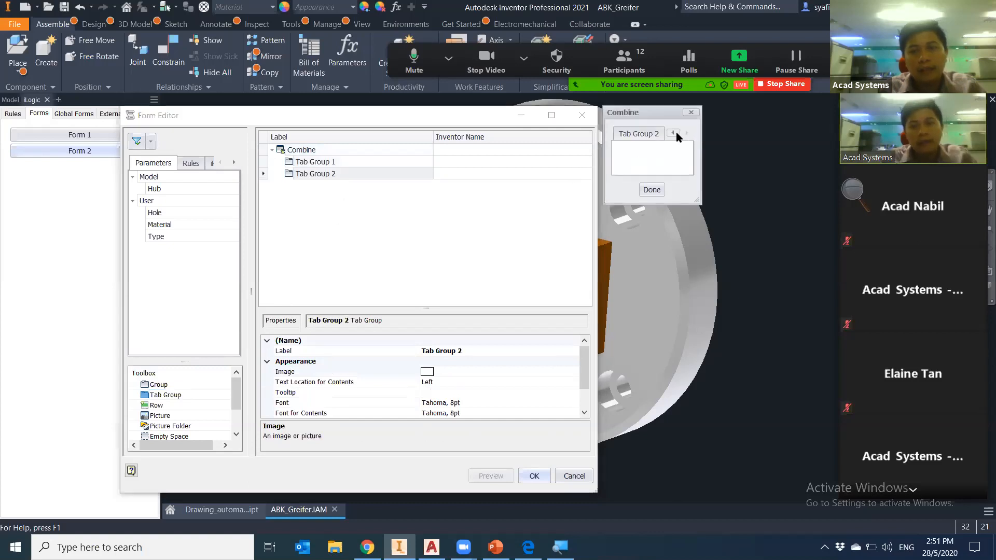
pyautogui.moveTo(701, 201); pyautogui.dragTo(788, 270)
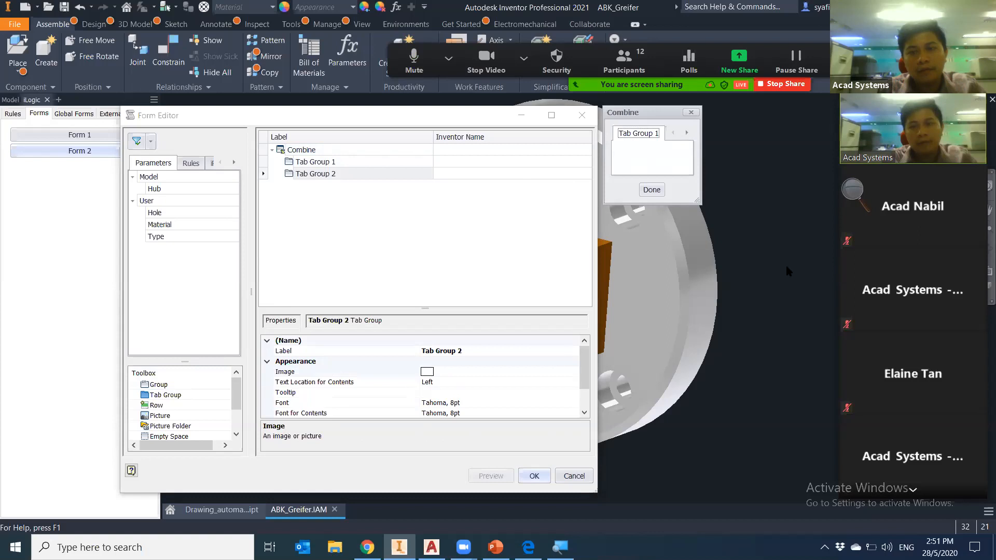
# Place the Hub parameter inside Tab Group 1 and enlarge the form preview
pyautogui.click(360, 162)
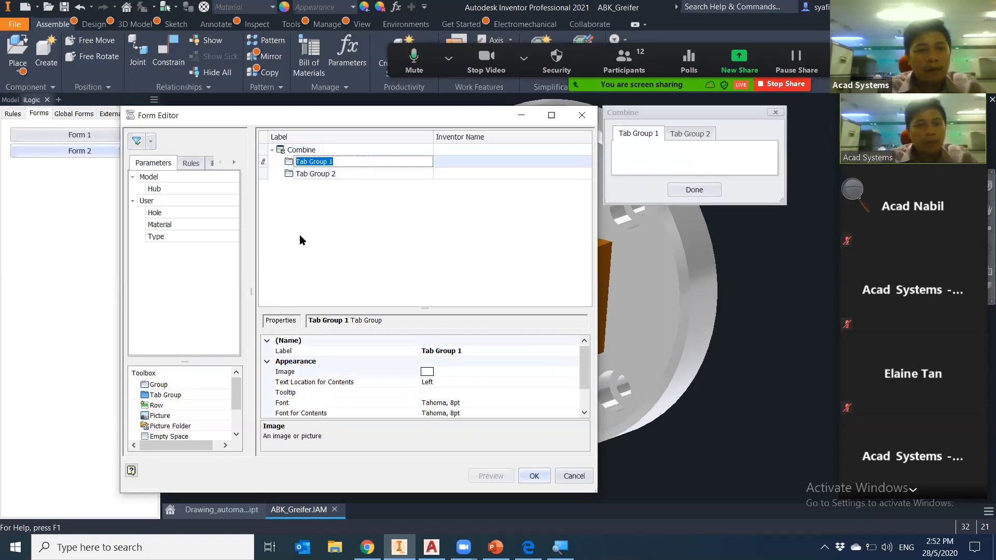
pyautogui.click(191, 164)
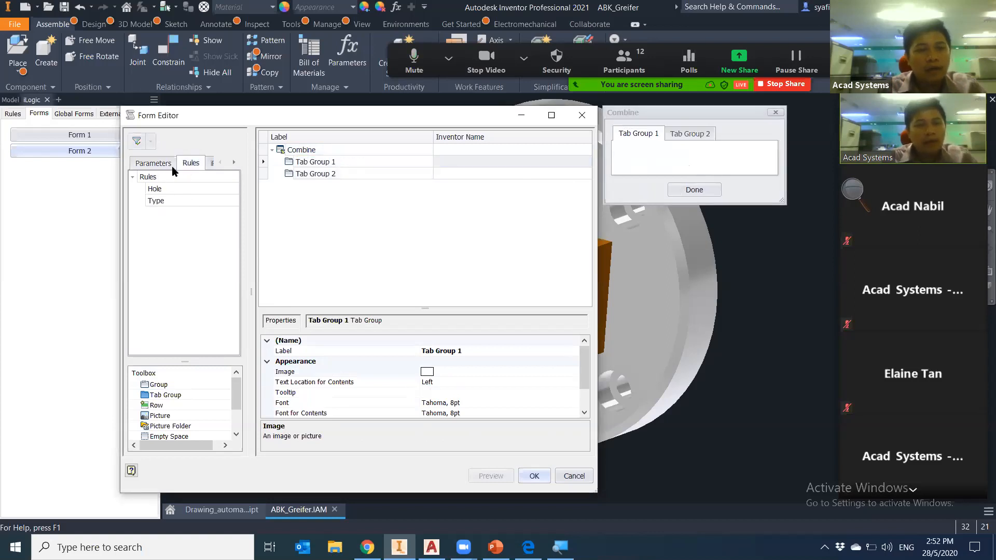
pyautogui.click(172, 166)
pyautogui.moveTo(158, 190); pyautogui.dragTo(317, 164)
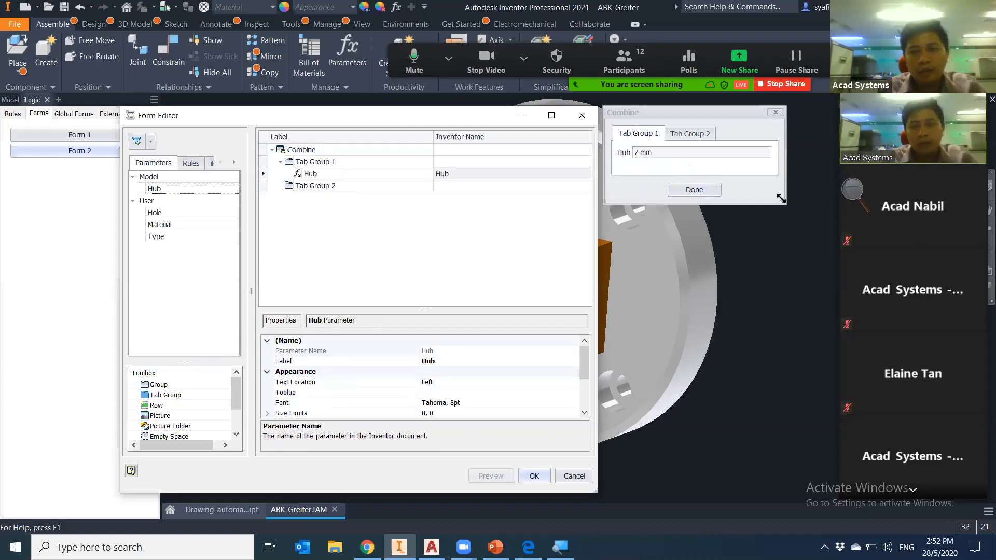
pyautogui.moveTo(781, 200); pyautogui.dragTo(799, 270)
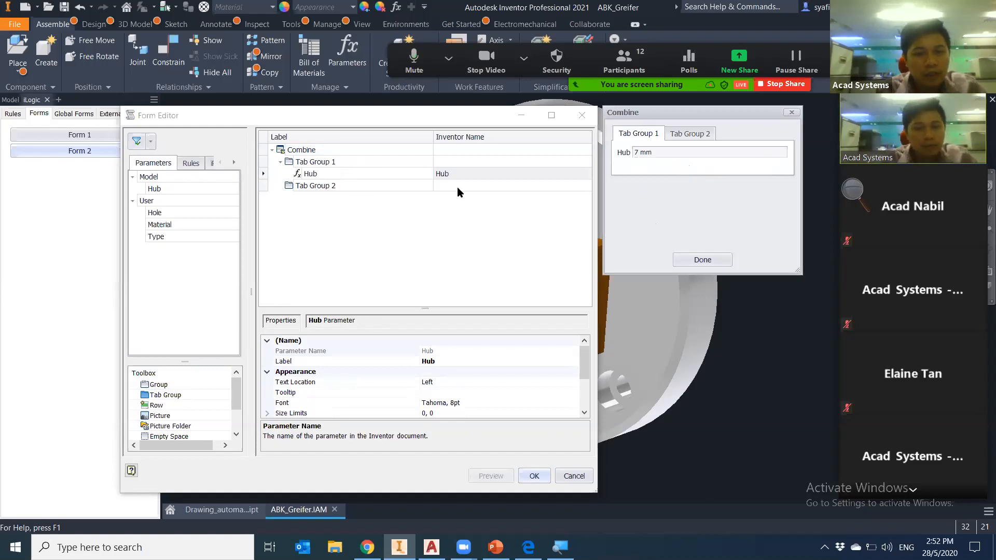
# Change the Hub parameter's edit control type to Slider and try it in the form preview
pyautogui.doubleClick(385, 173)
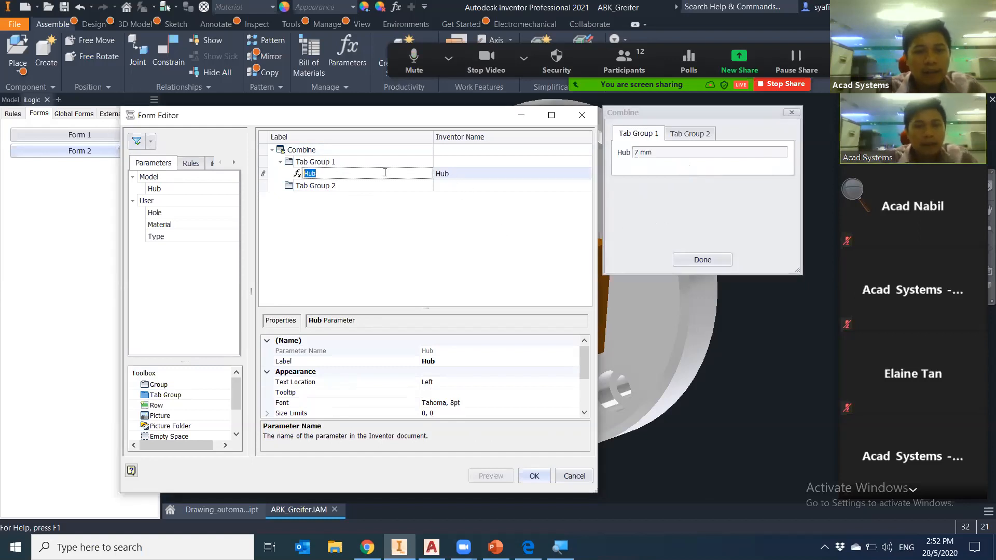
pyautogui.scroll(-2, 533, 387)
pyautogui.click(542, 382)
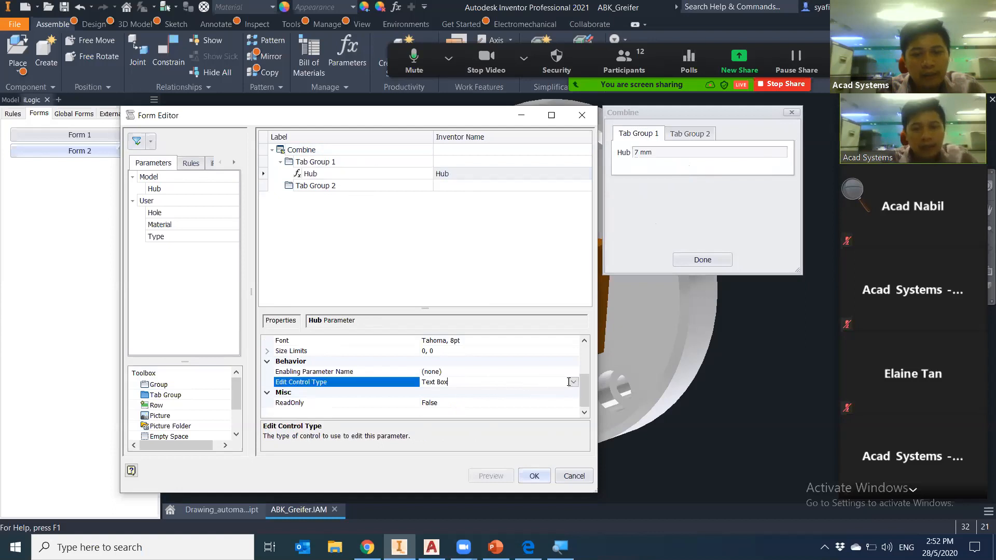
pyautogui.click(574, 382)
pyautogui.click(450, 403)
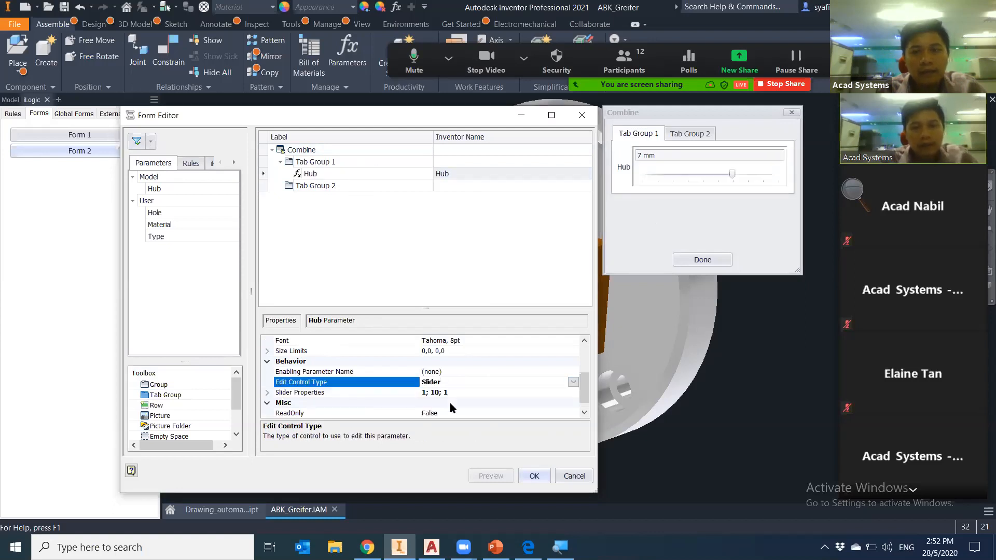
pyautogui.click(715, 172)
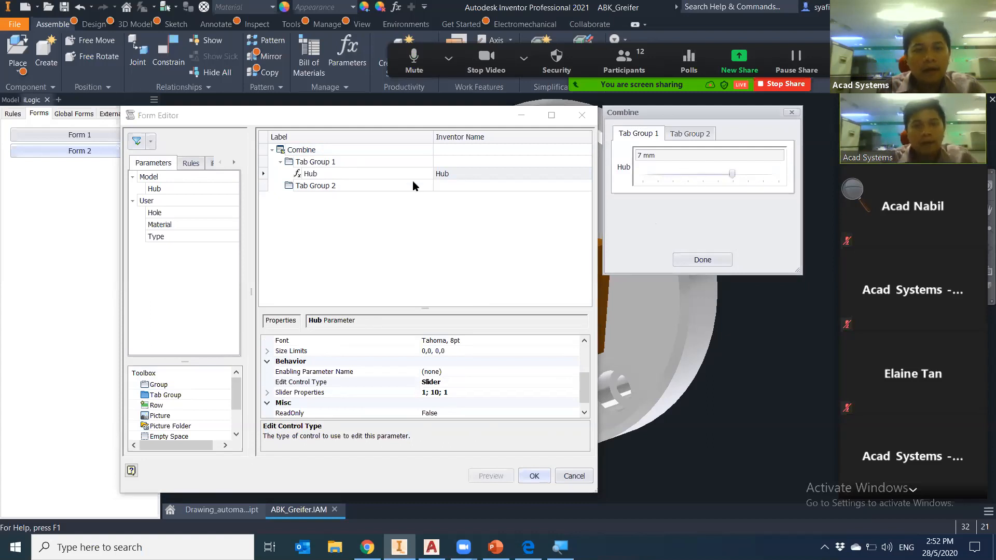
# Add the Hole and Type parameters to the Combine form, below Tab Group 2
pyautogui.doubleClick(316, 186)
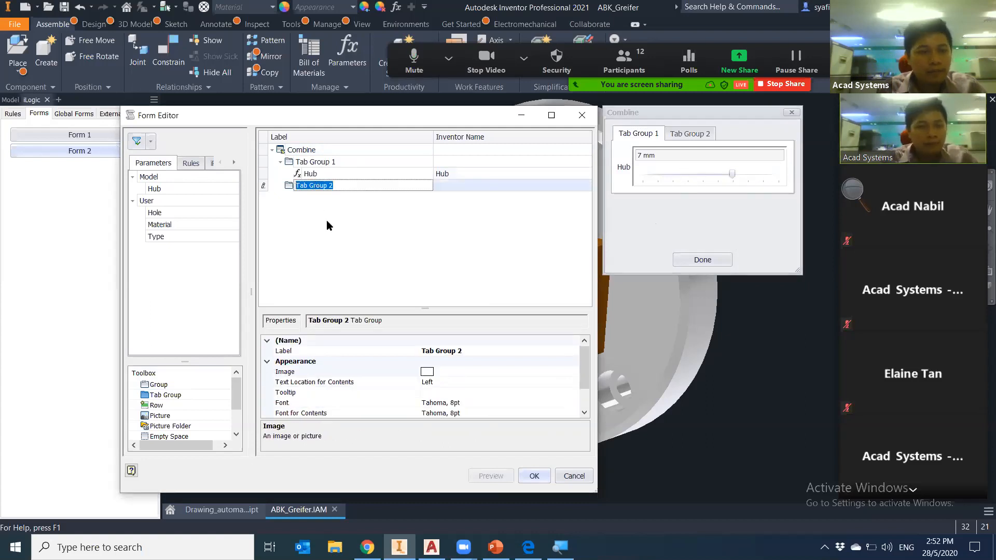
pyautogui.moveTo(157, 212); pyautogui.dragTo(326, 204)
pyautogui.moveTo(151, 236); pyautogui.dragTo(322, 214)
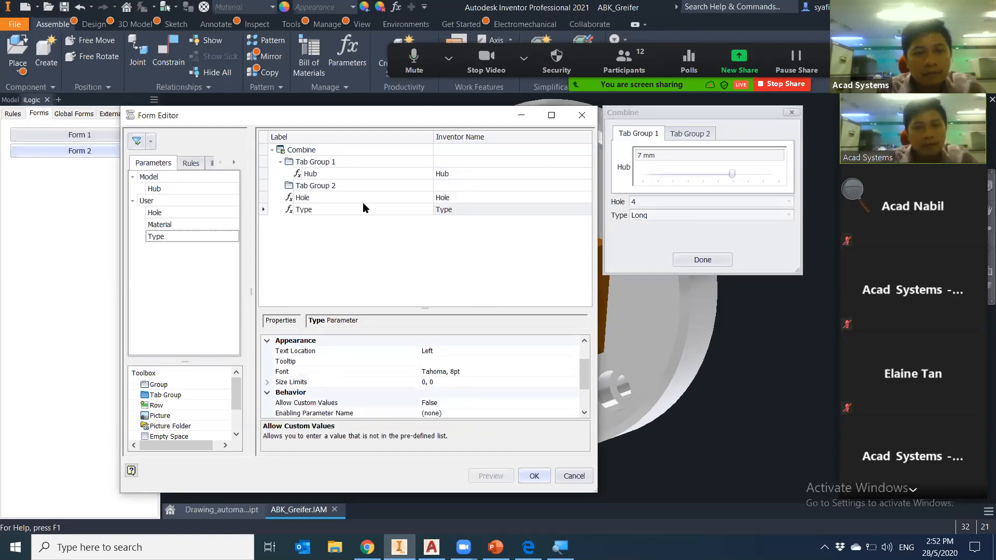
# Move the Hole and Type parameters into Tab Group 2, check that tab in the form preview, and save the Combine form
pyautogui.moveTo(314, 200); pyautogui.dragTo(335, 187)
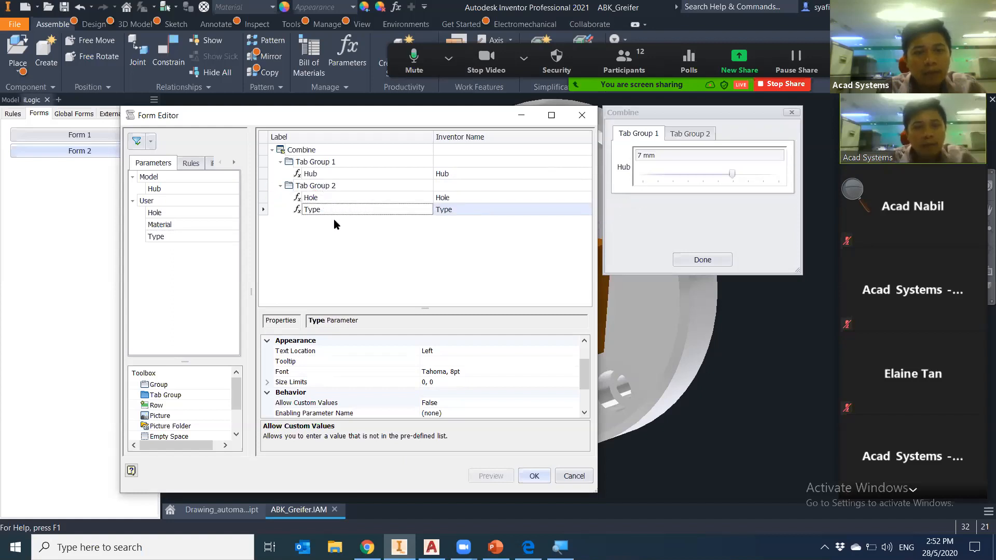
pyautogui.click(703, 136)
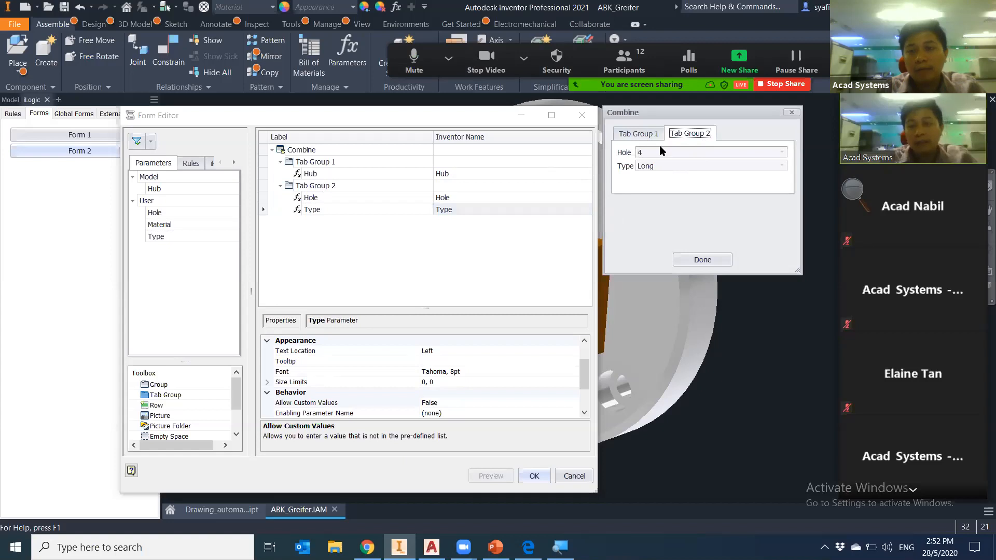
pyautogui.click(544, 476)
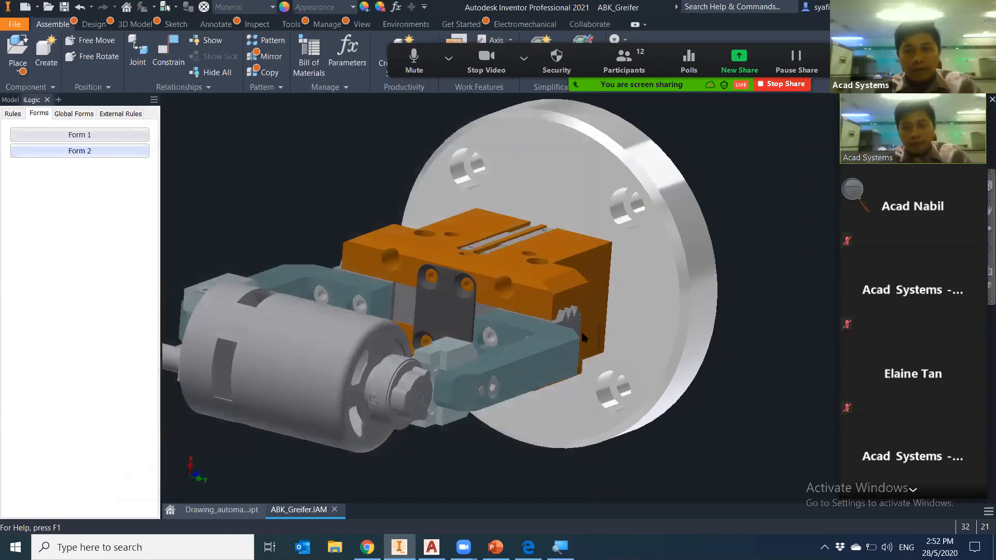
# Open the Combine form, place it beside the gripper, and try its Hub slider
pyautogui.click(81, 167)
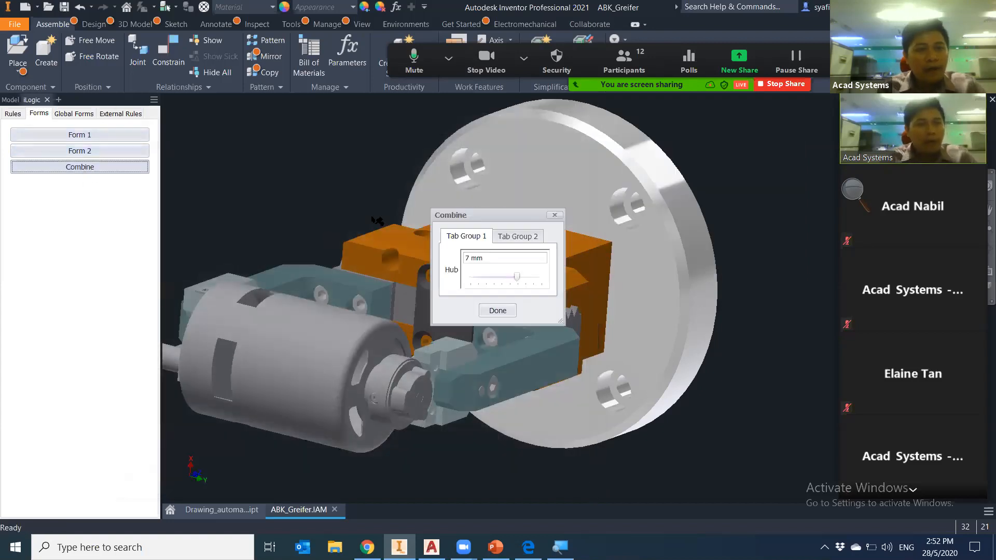
pyautogui.moveTo(475, 212); pyautogui.dragTo(691, 178)
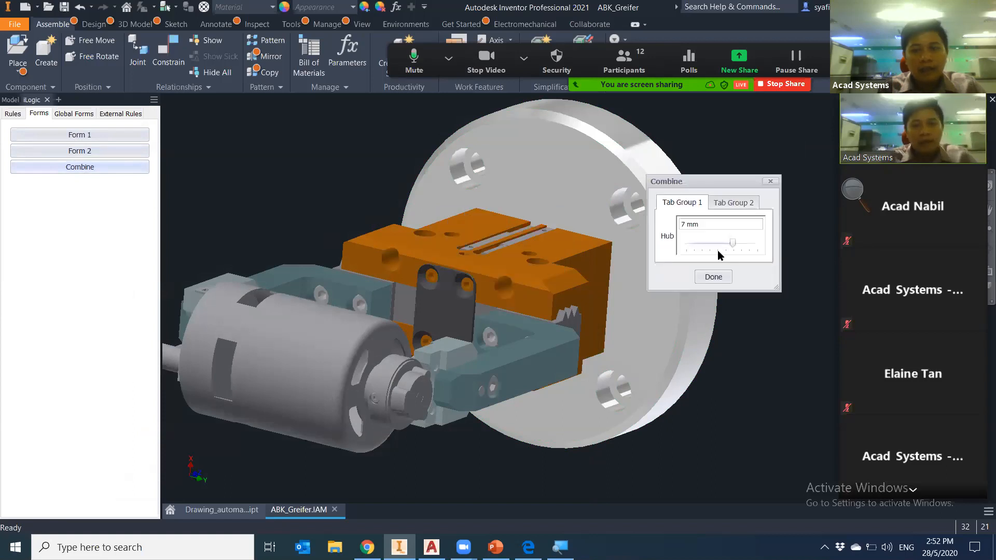
pyautogui.moveTo(734, 248); pyautogui.dragTo(763, 245)
# Test the Type parameter in Tab Group 2 by setting it to Short and back to Long
pyautogui.click(738, 203)
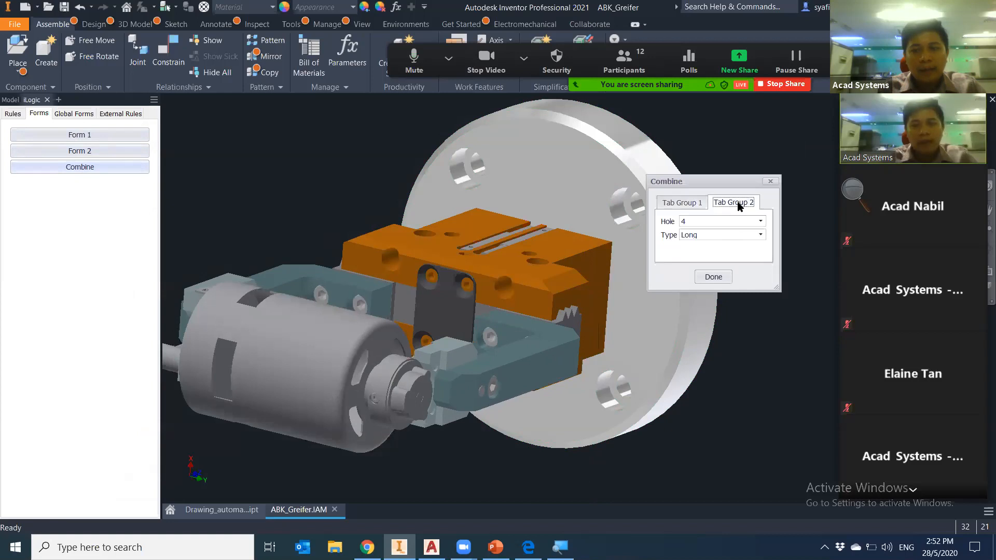
pyautogui.click(757, 234)
pyautogui.click(733, 255)
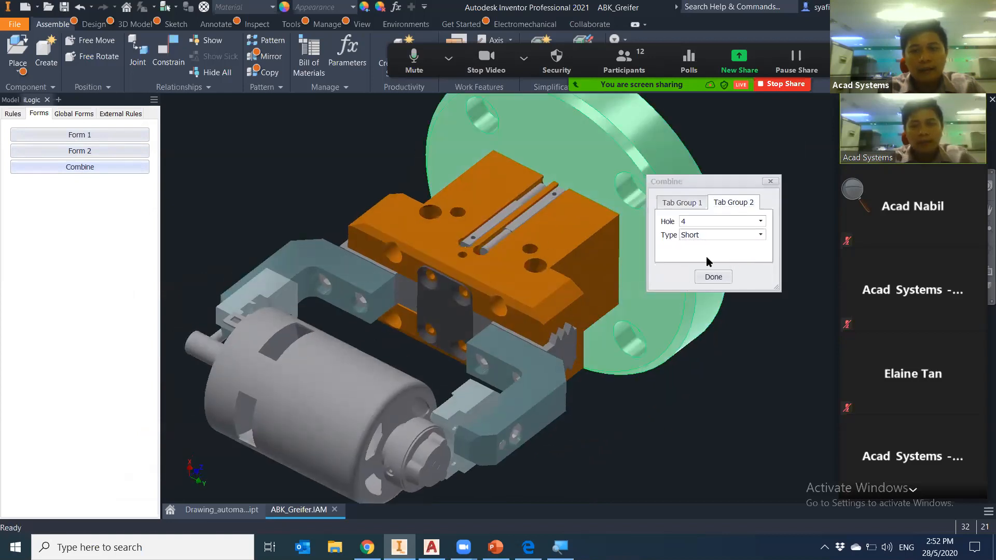
pyautogui.click(718, 238)
pyautogui.click(715, 244)
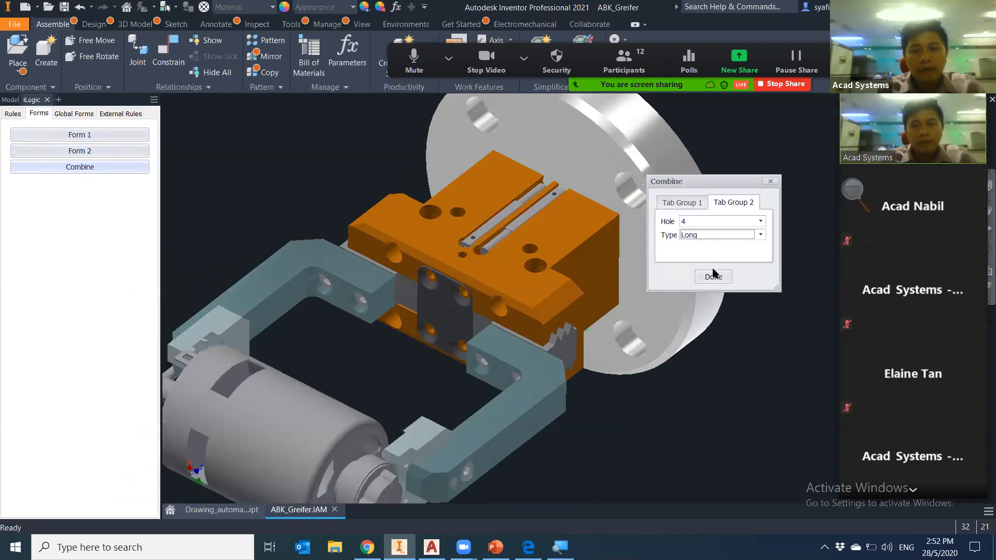
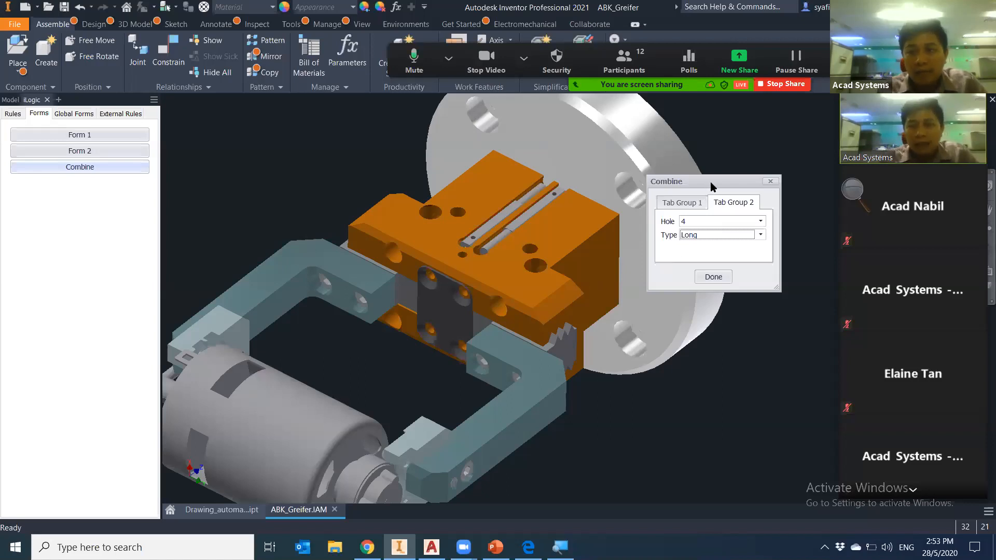
# Move the Combine form away from the gripper assembly and bring the whole model into view
pyautogui.moveTo(711, 181); pyautogui.dragTo(755, 125)
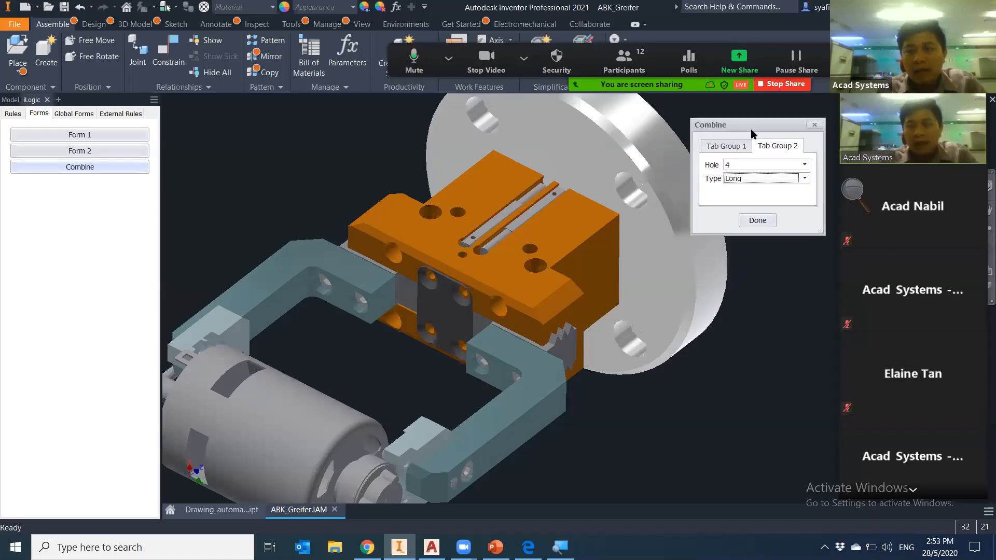
pyautogui.click(830, 110)
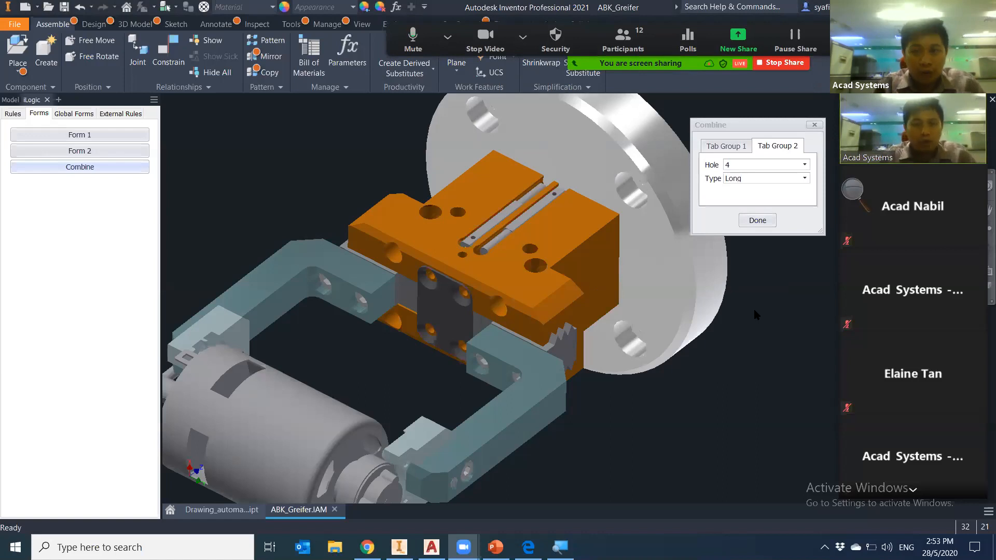
pyautogui.keyDown('shift'); pyautogui.moveTo(711, 370); pyautogui.dragTo(810, 390, button='middle'); pyautogui.keyUp('shift')
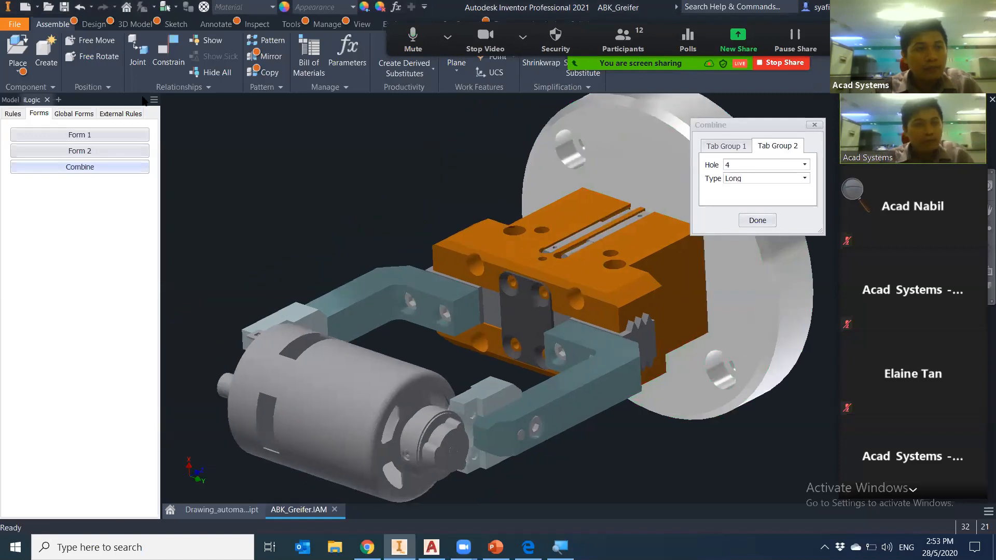
pyautogui.click(37, 8)
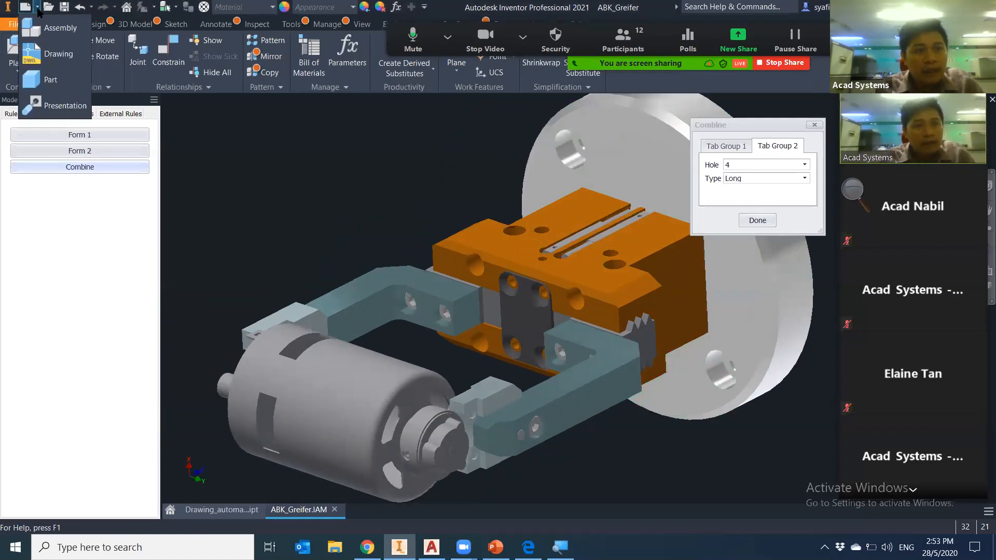
pyautogui.click(52, 56)
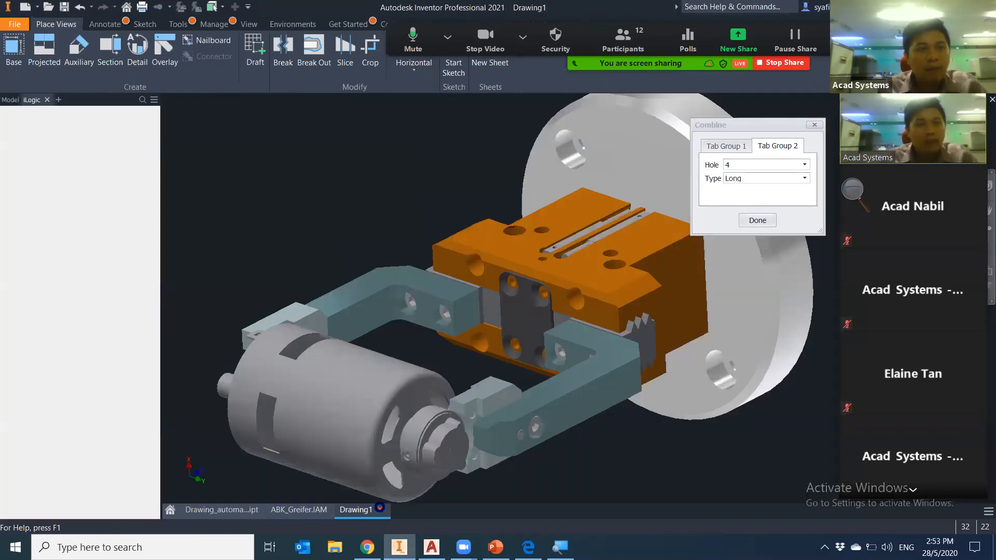
pyautogui.click(380, 510)
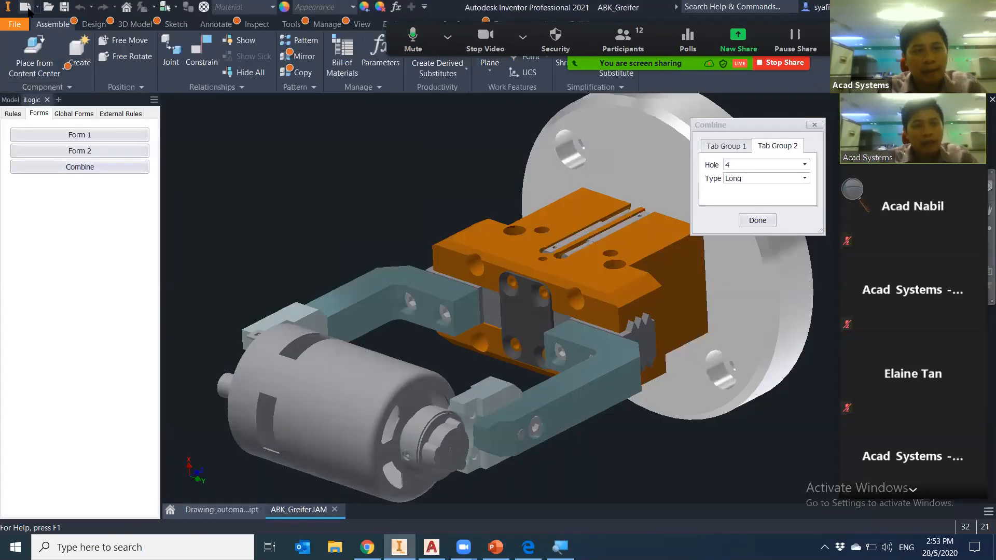
# Start creating a new file and show the drawing templates in the en-US Metric folder, widening the dialog
pyautogui.click(27, 10)
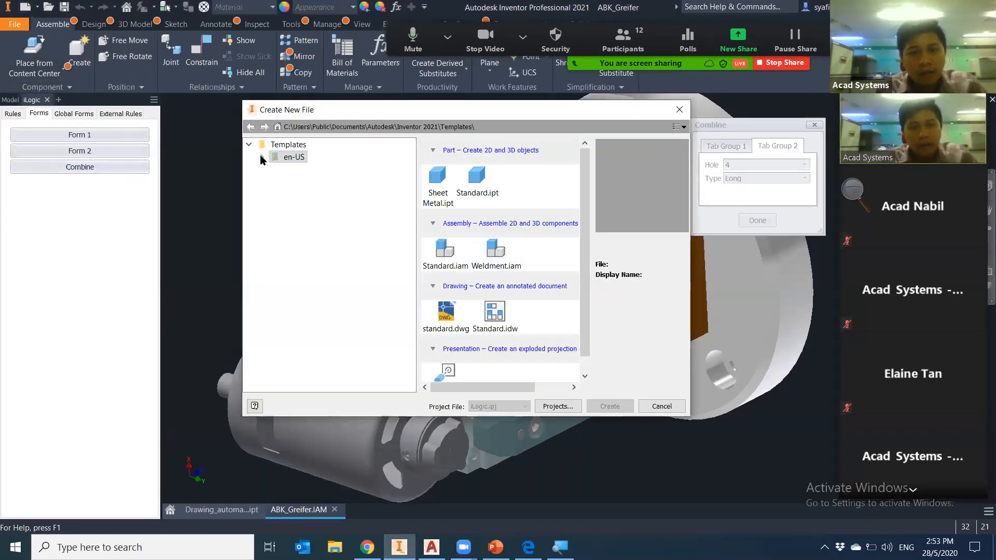
pyautogui.click(262, 158)
pyautogui.click(297, 183)
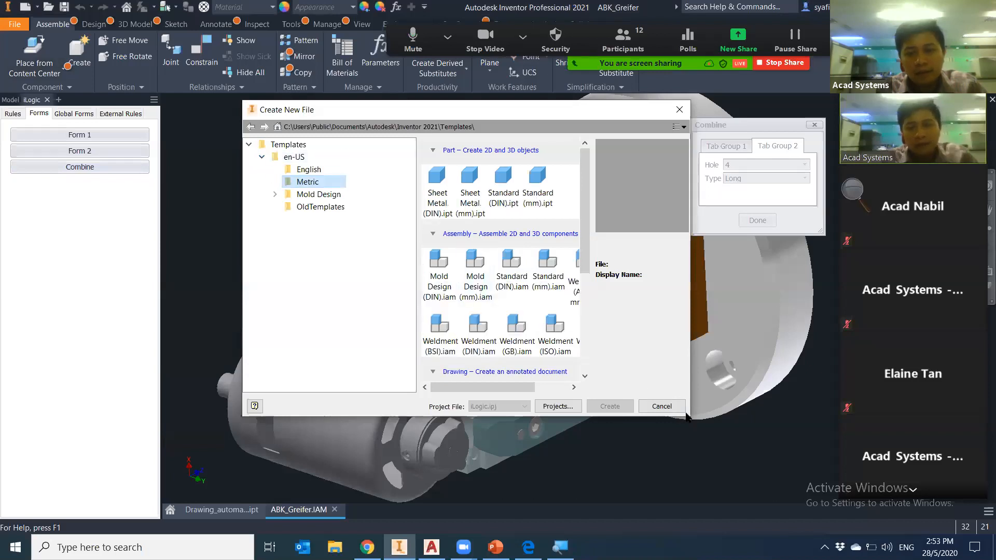
pyautogui.moveTo(691, 414); pyautogui.dragTo(791, 414)
pyautogui.scroll(-4, 601, 336)
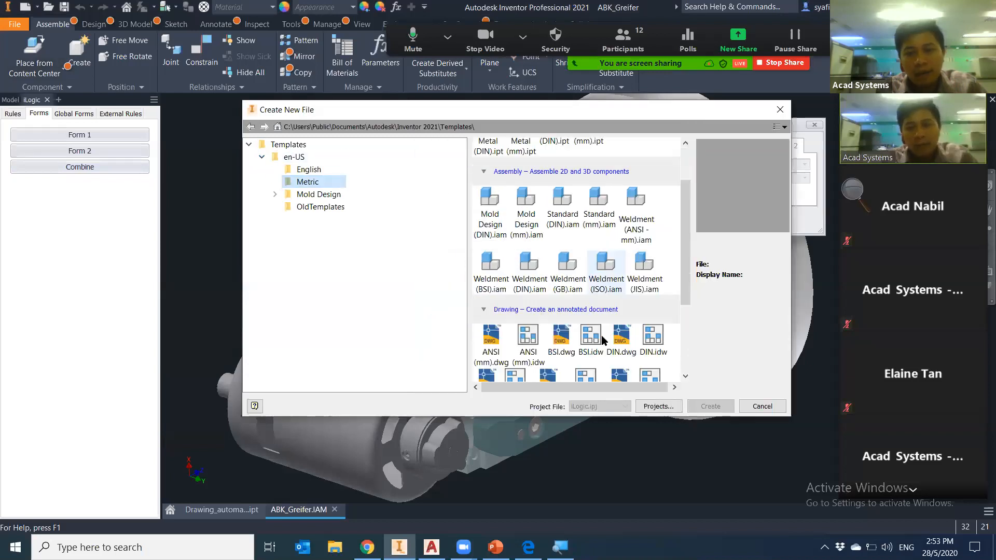
pyautogui.scroll(-1, 604, 368)
# Select the ISO.dwg drawing template and look through its presets, choosing the A2 size flat pattern one
pyautogui.click(616, 264)
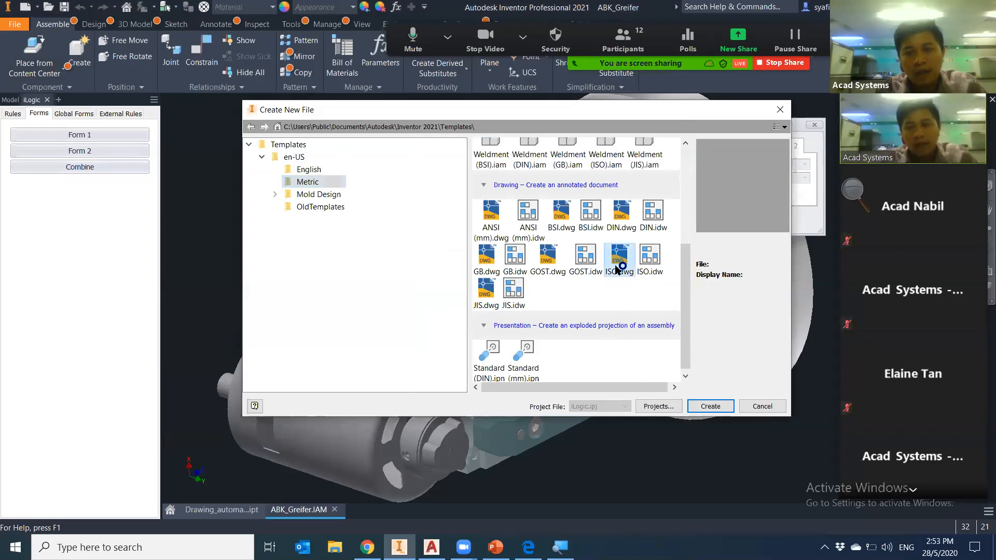
pyautogui.moveTo(647, 111); pyautogui.dragTo(449, 89)
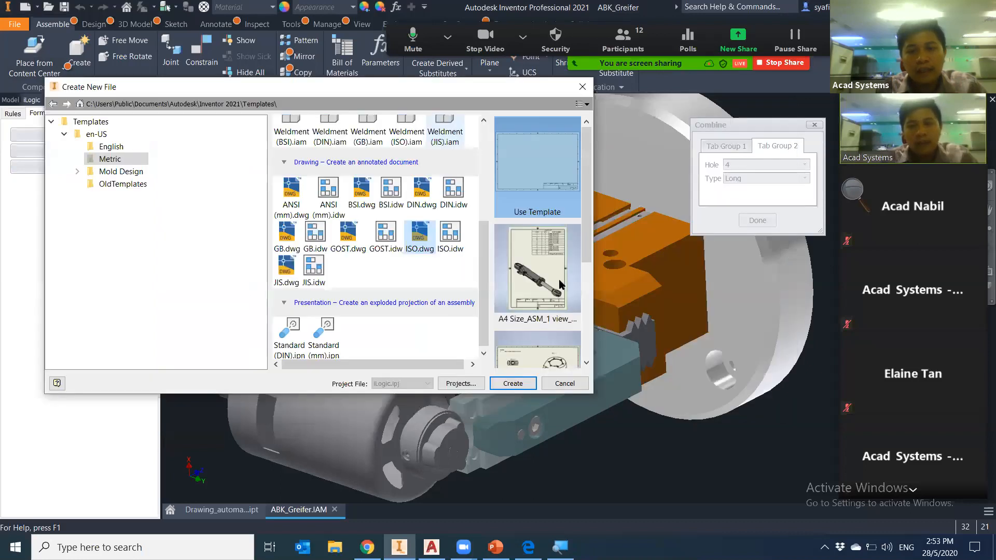
pyautogui.scroll(-3, 546, 325)
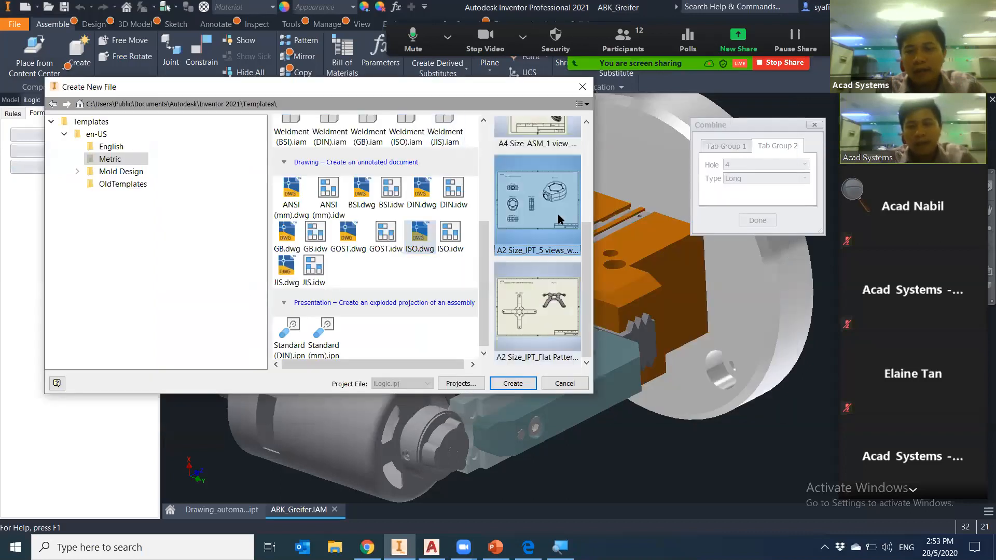
pyautogui.click(556, 314)
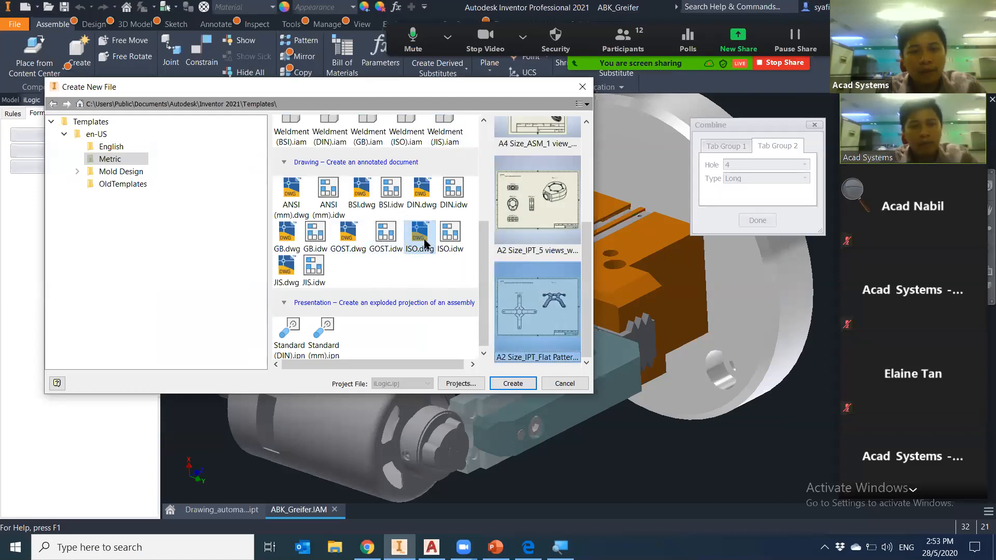
# Create a drawing from the Metric DIN.dwg template with the A4 size single-view assembly preset, using ABK_Greifer from the project workspace as its model
pyautogui.click(415, 206)
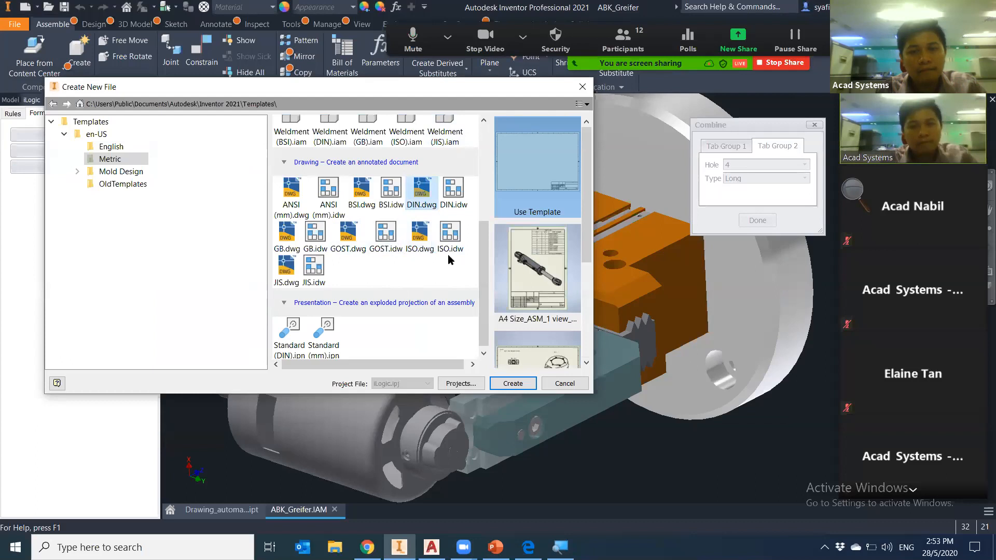
pyautogui.click(515, 384)
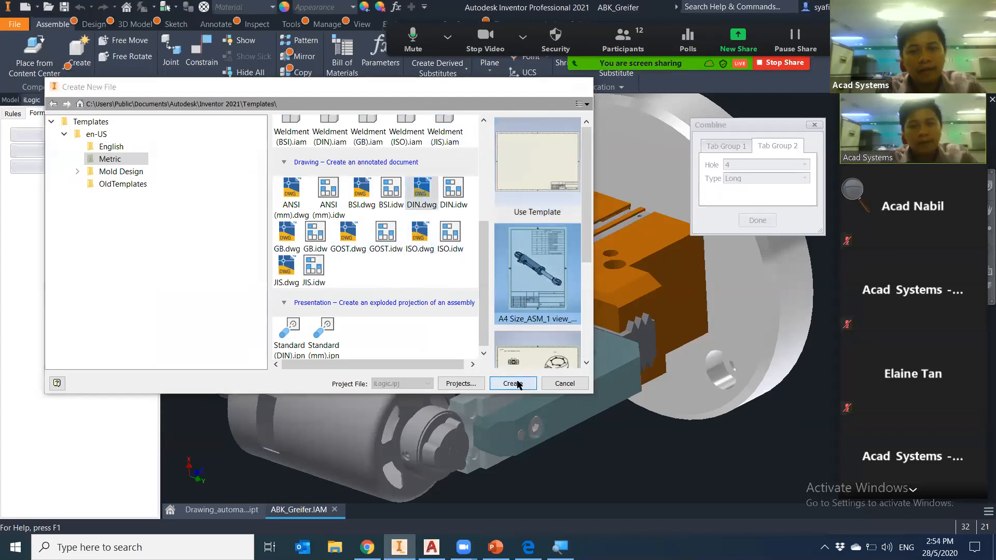
pyautogui.click(407, 176)
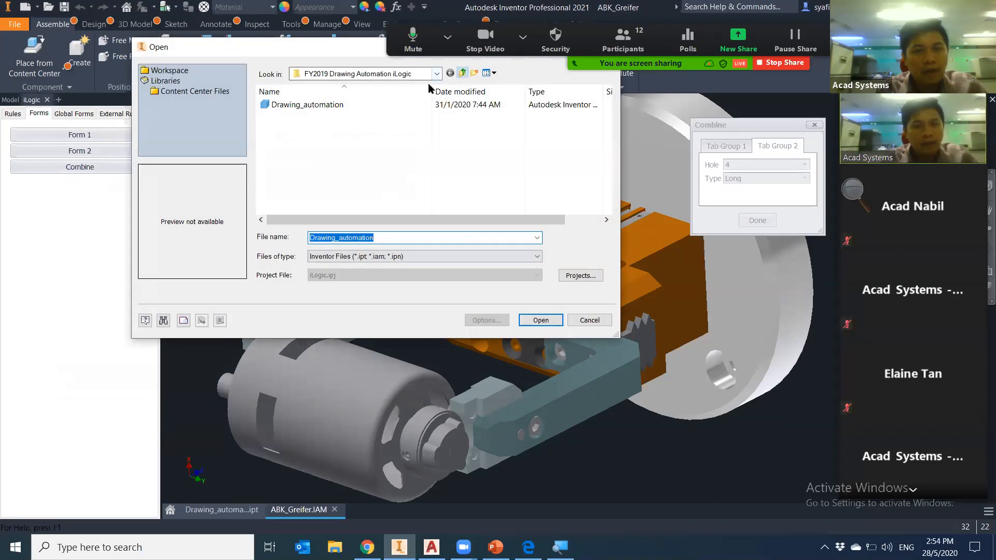
pyautogui.click(462, 72)
pyautogui.doubleClick(389, 116)
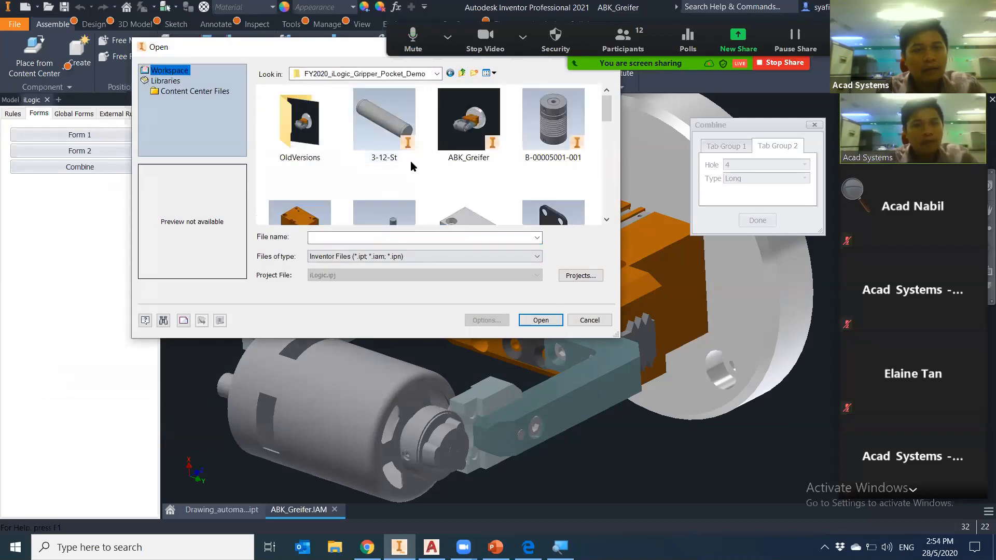
pyautogui.doubleClick(451, 148)
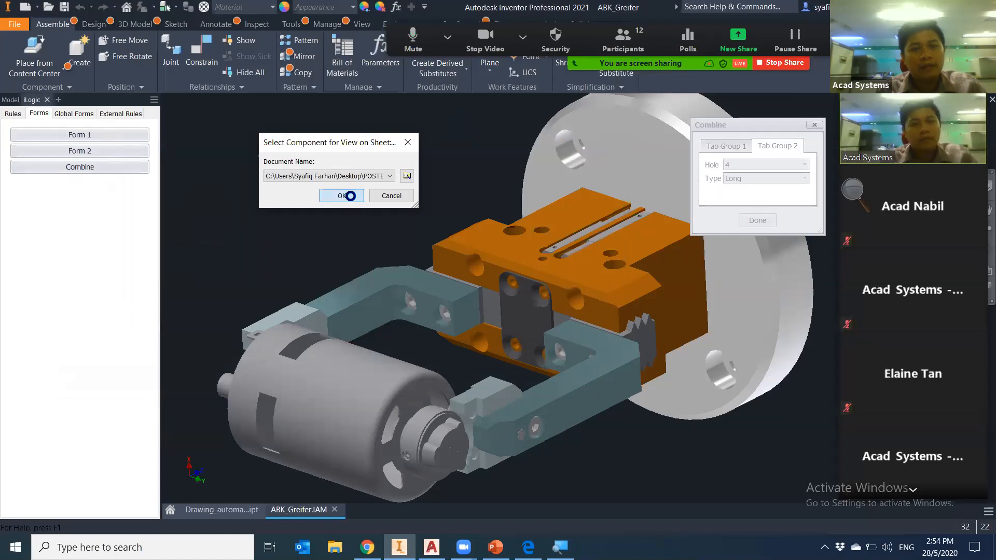
pyautogui.click(344, 196)
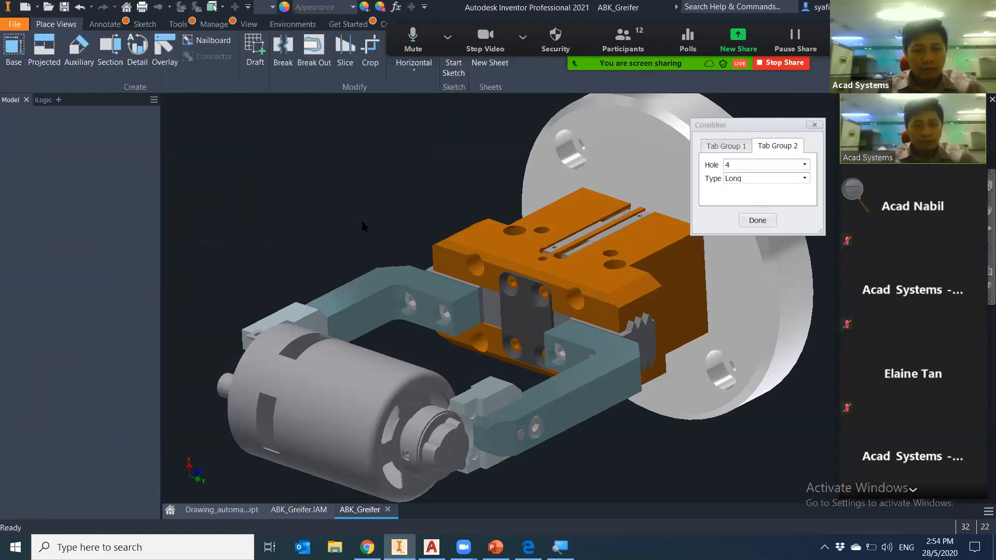
# Widen the parts list on Sheet:2 so that every part number fits on a single line
pyautogui.scroll(-5, 506, 338)
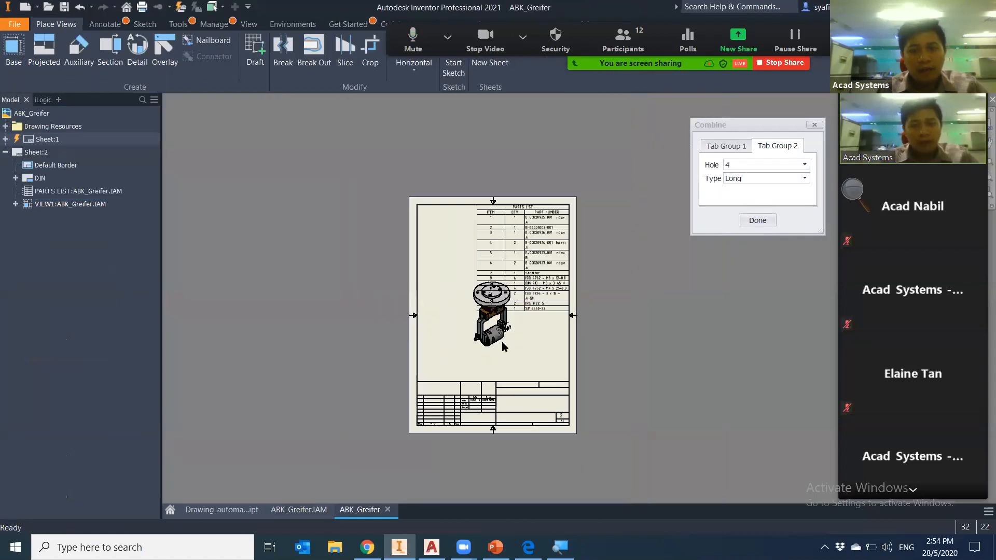
pyautogui.moveTo(515, 341); pyautogui.dragTo(421, 428, button='middle')
pyautogui.moveTo(507, 250); pyautogui.dragTo(491, 386, button='middle')
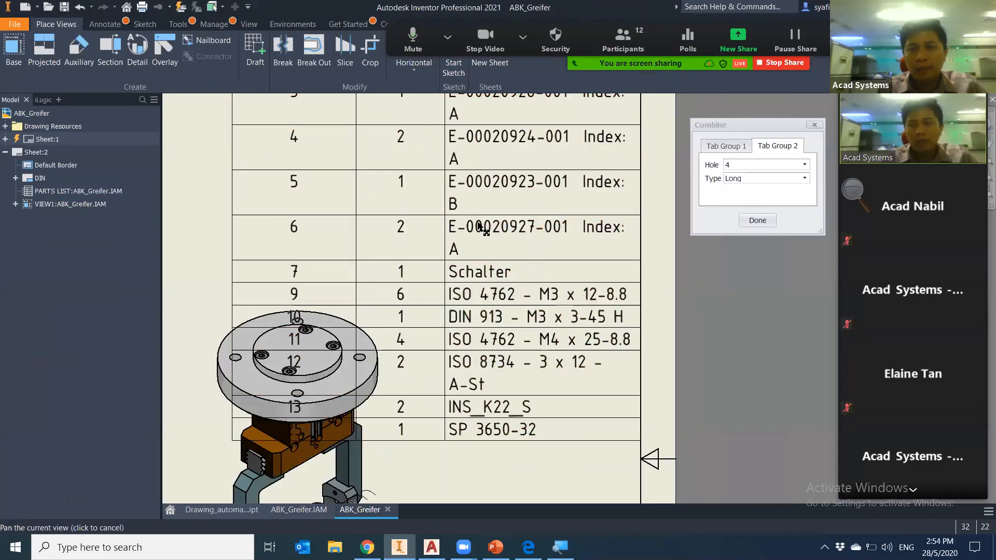
pyautogui.moveTo(483, 226); pyautogui.dragTo(485, 408, button='middle')
pyautogui.moveTo(601, 282); pyautogui.dragTo(714, 262, button='middle')
pyautogui.scroll(3, 535, 306)
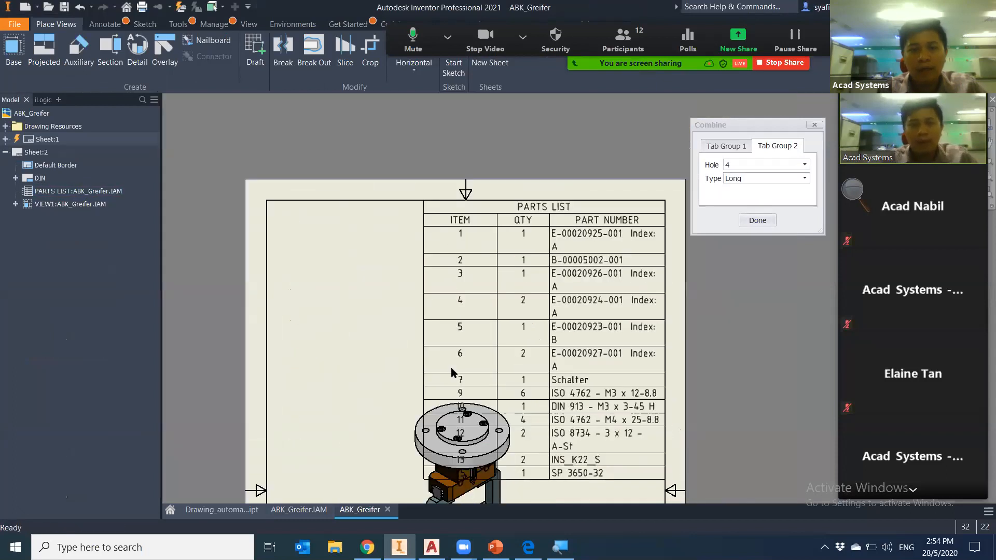
pyautogui.moveTo(425, 338); pyautogui.dragTo(310, 326)
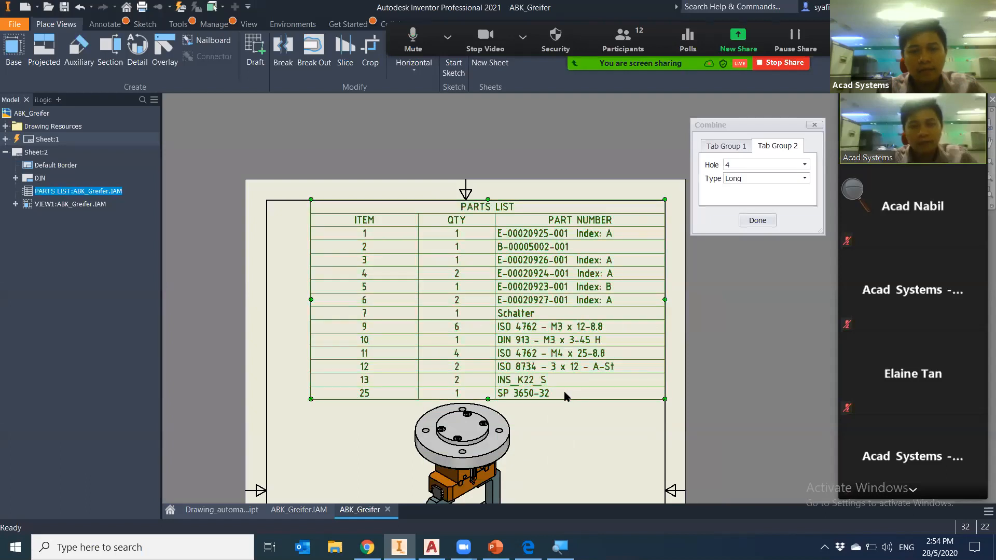
# Move the isometric gripper view down and to the left on Sheet:2, clear of the parts list and title block
pyautogui.moveTo(584, 269); pyautogui.dragTo(601, 109, button='middle')
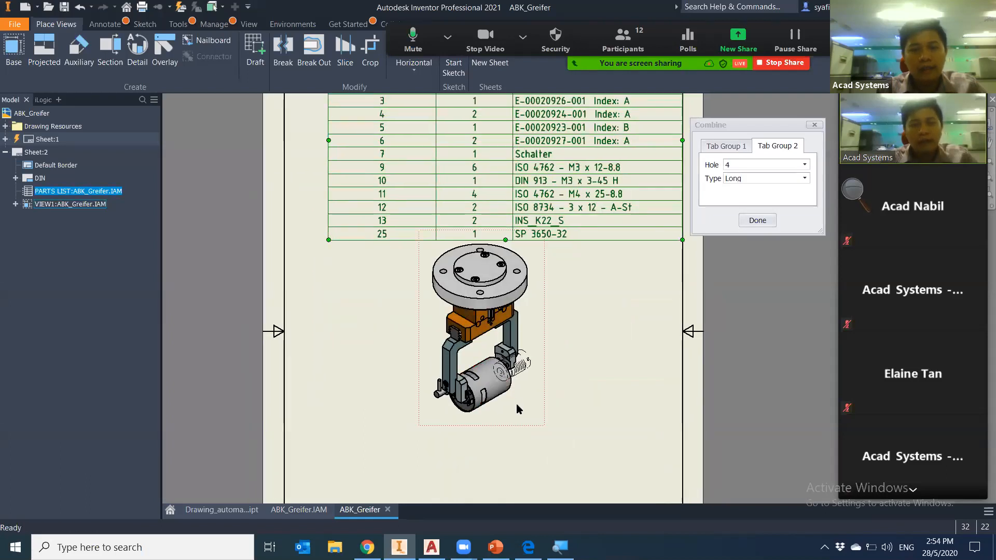
pyautogui.moveTo(523, 427); pyautogui.dragTo(460, 485)
pyautogui.moveTo(534, 459); pyautogui.dragTo(521, 394, button='middle')
pyautogui.scroll(-2, 521, 389)
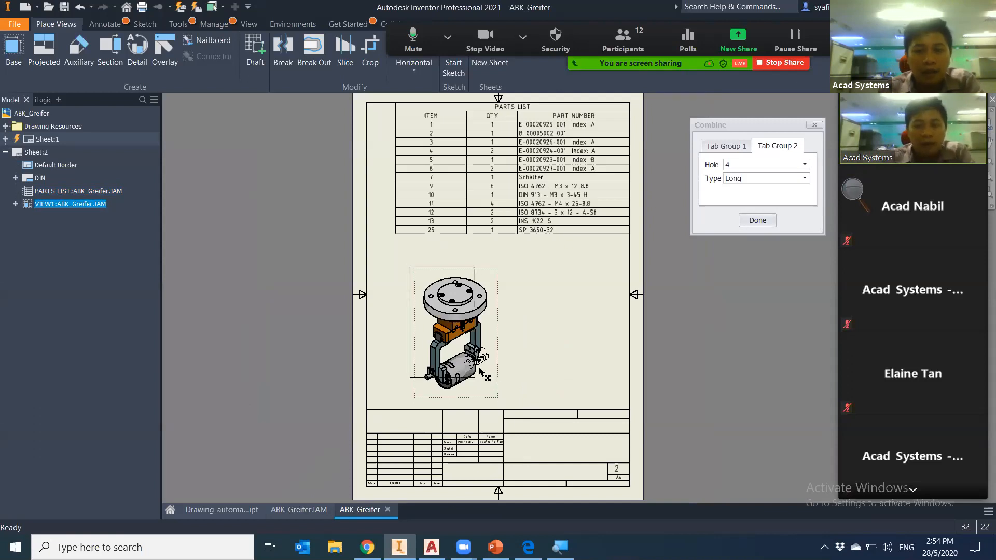
pyautogui.moveTo(494, 380); pyautogui.dragTo(479, 368)
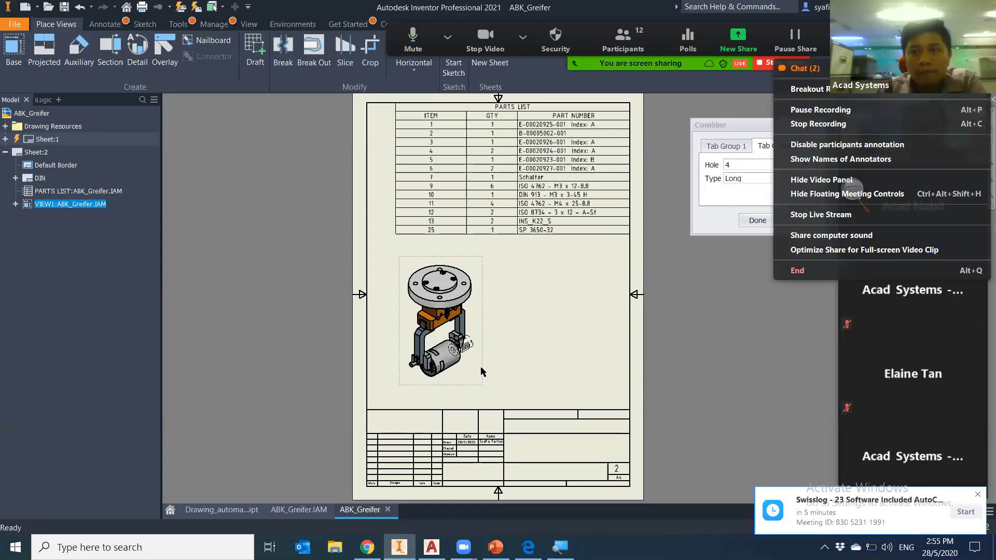
# Open the Zoom group chat and read the recent messages, moving the chat window clear of the gripper drawing
pyautogui.click(805, 68)
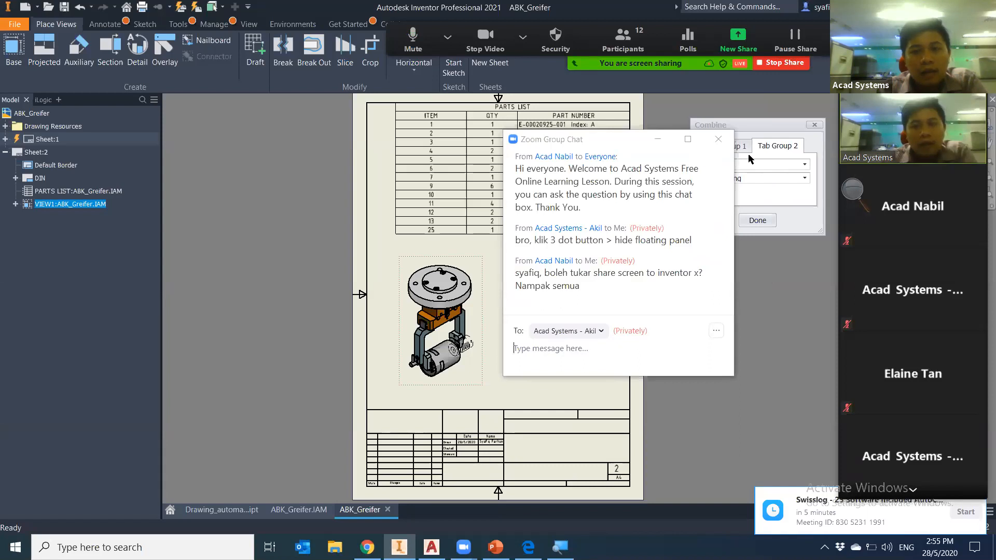
pyautogui.moveTo(622, 139); pyautogui.dragTo(650, 140)
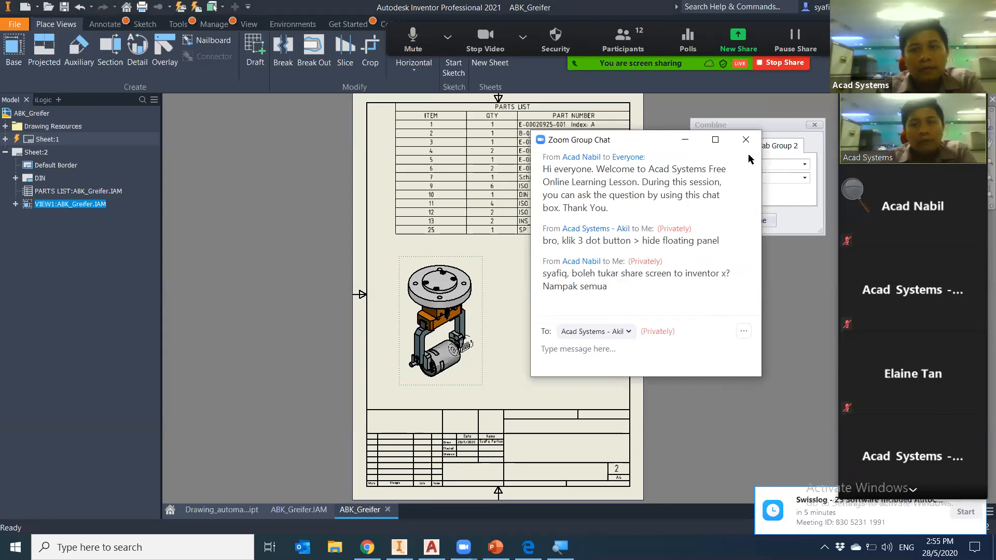
pyautogui.moveTo(649, 140); pyautogui.dragTo(670, 137)
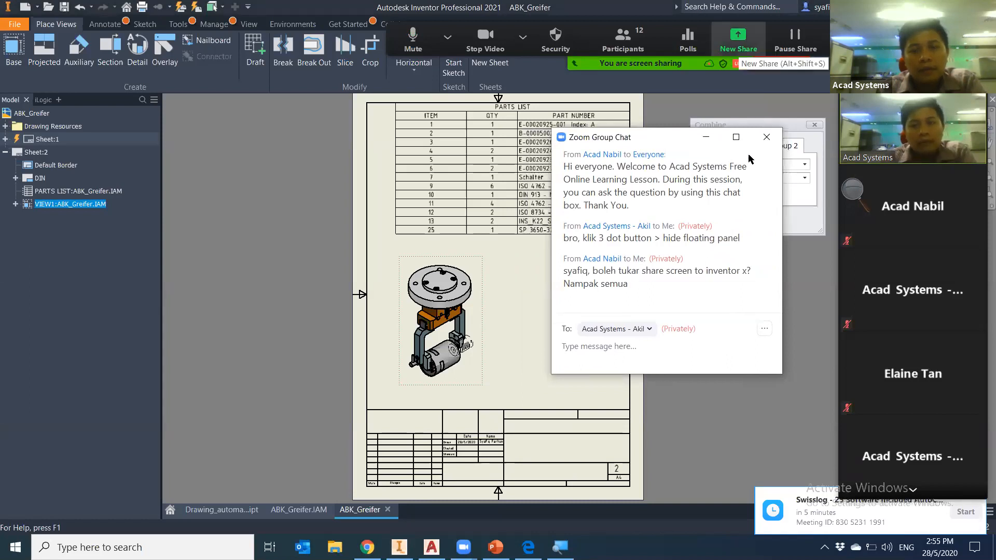
pyautogui.click(739, 40)
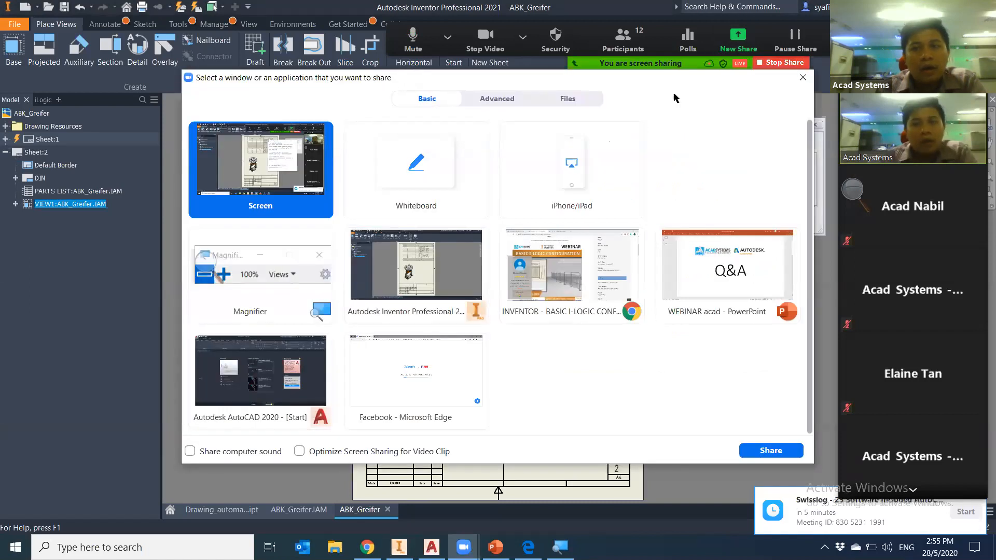
pyautogui.click(803, 78)
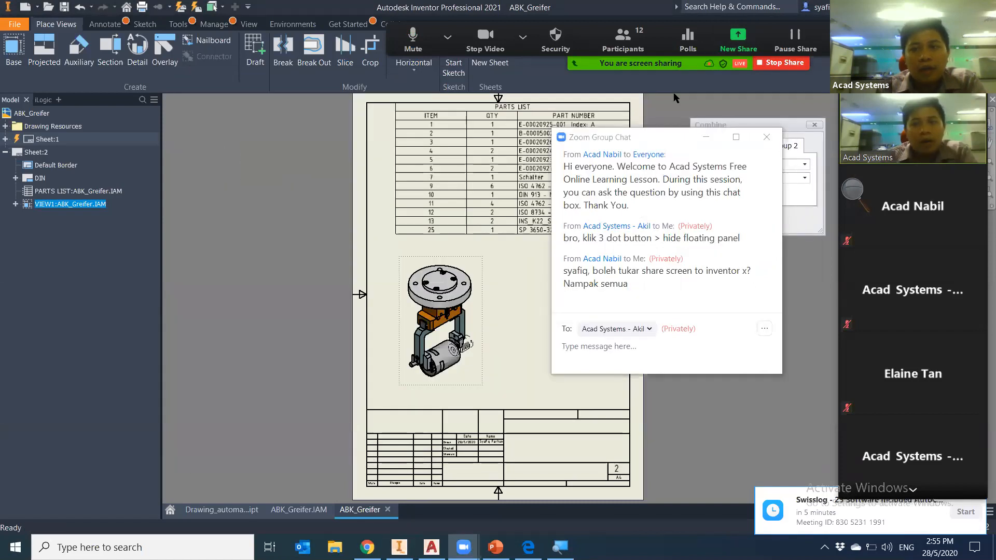
pyautogui.moveTo(674, 137); pyautogui.dragTo(722, 129)
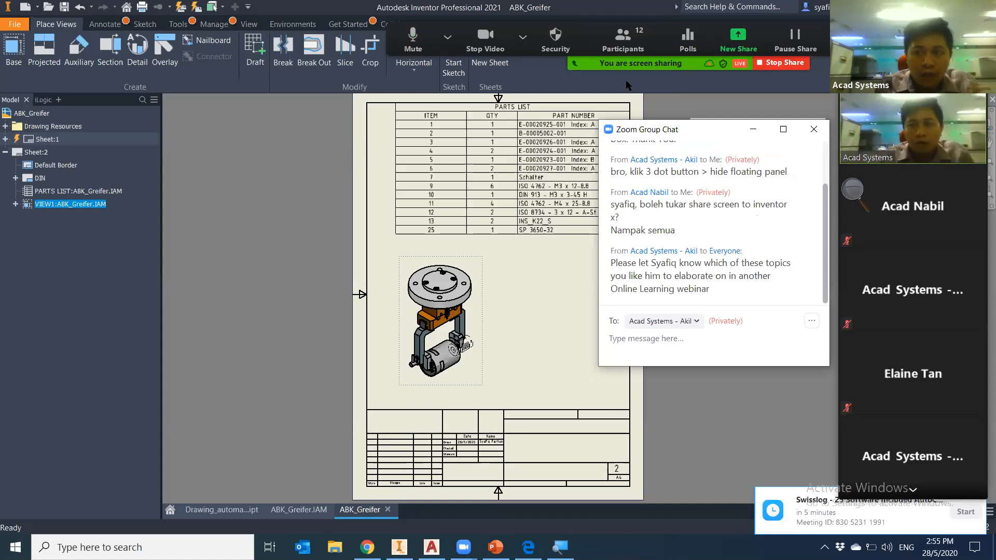
pyautogui.moveTo(710, 129); pyautogui.dragTo(740, 78)
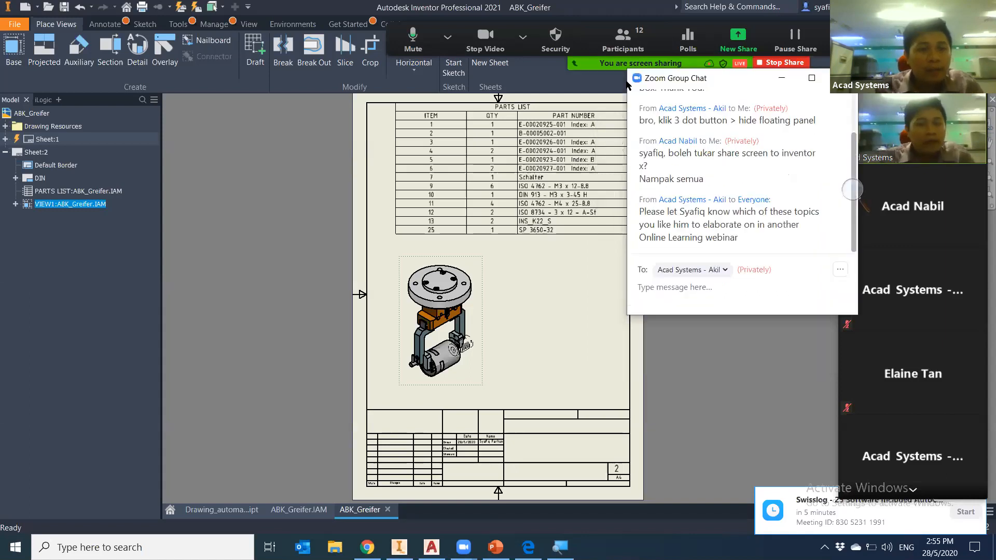
pyautogui.moveTo(513, 307); pyautogui.dragTo(422, 319, button='middle')
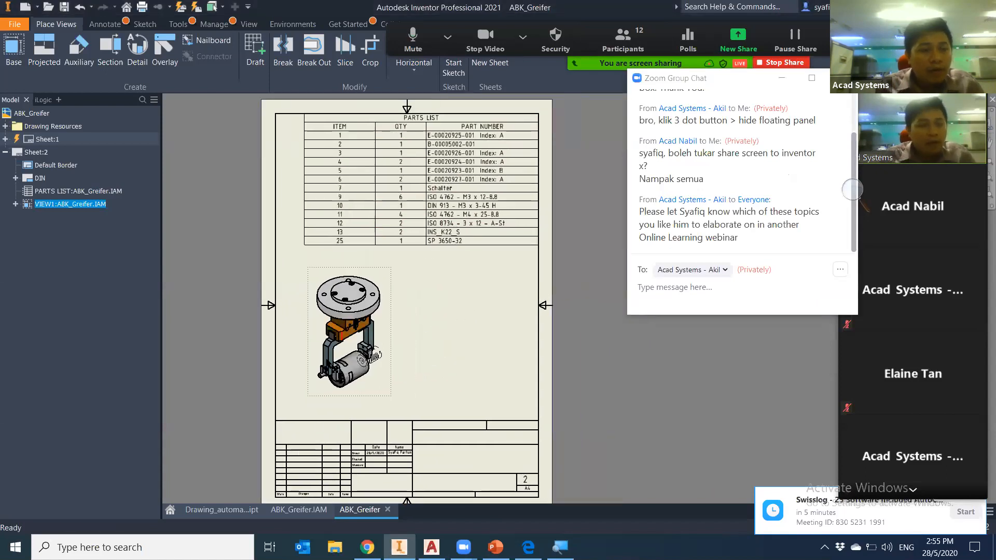
# Search Windows for "stair" and open the Stairsilogic part in Inventor
pyautogui.click(279, 511)
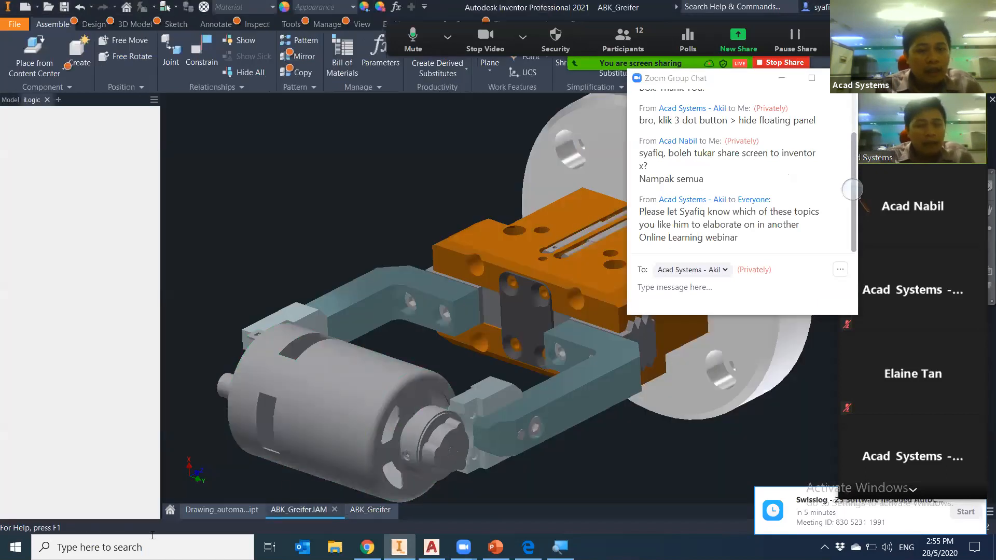
pyautogui.write('s')
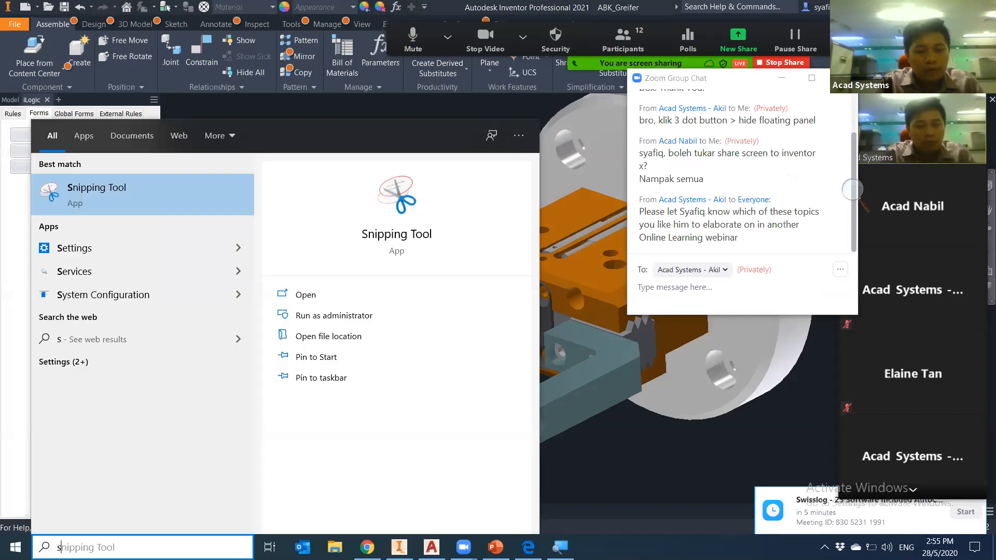
pyautogui.write('tra')
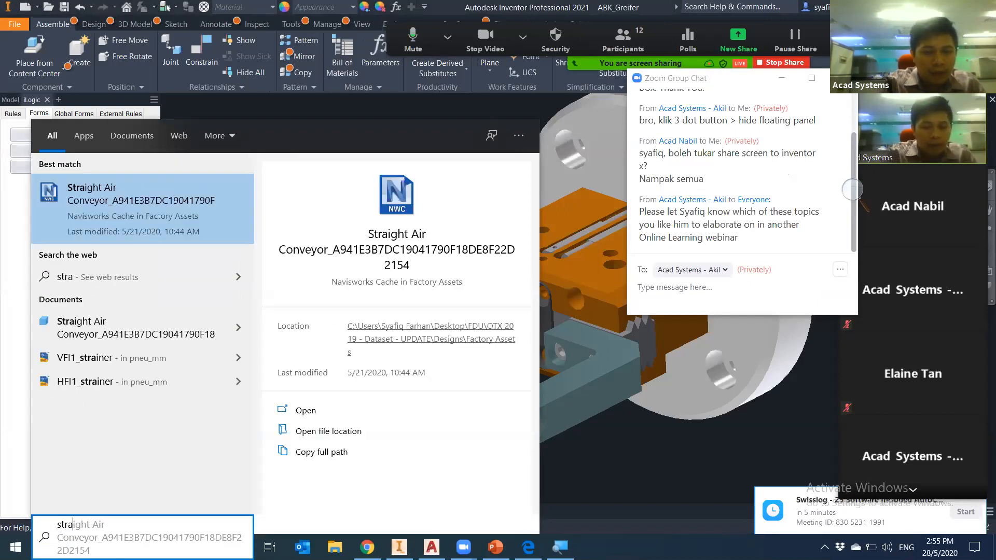
pyautogui.press('BackSpace')
pyautogui.press('BackSpace')
pyautogui.write('a')
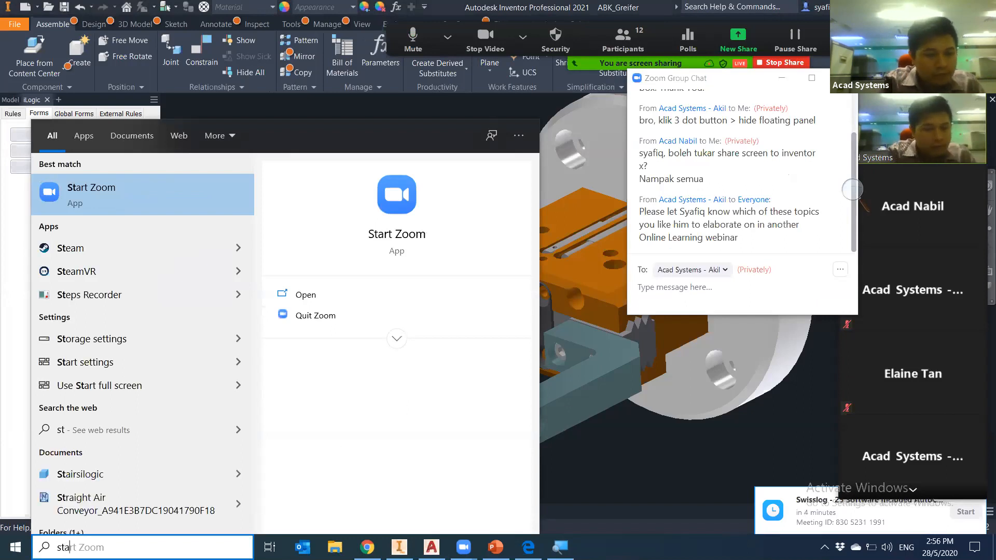
pyautogui.write('ir')
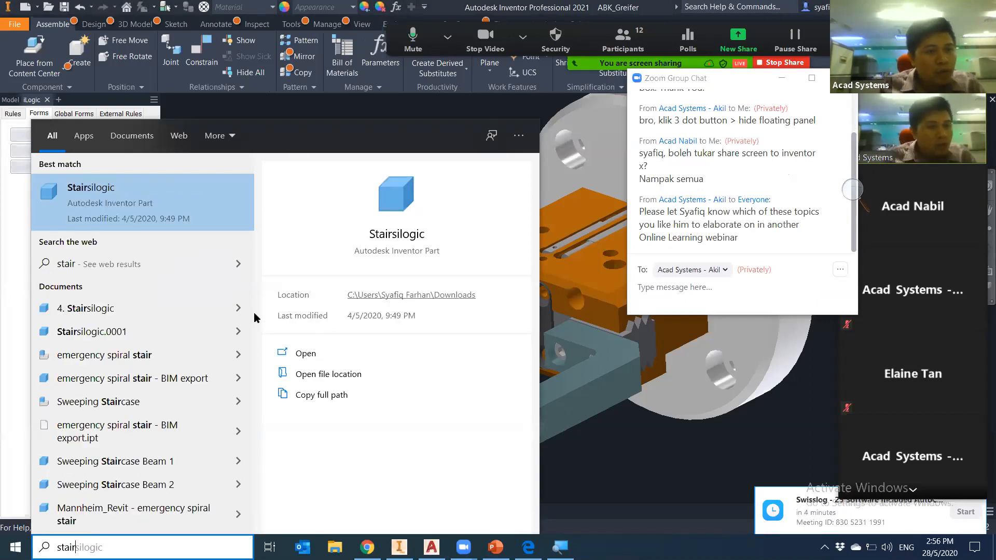
pyautogui.click(138, 200)
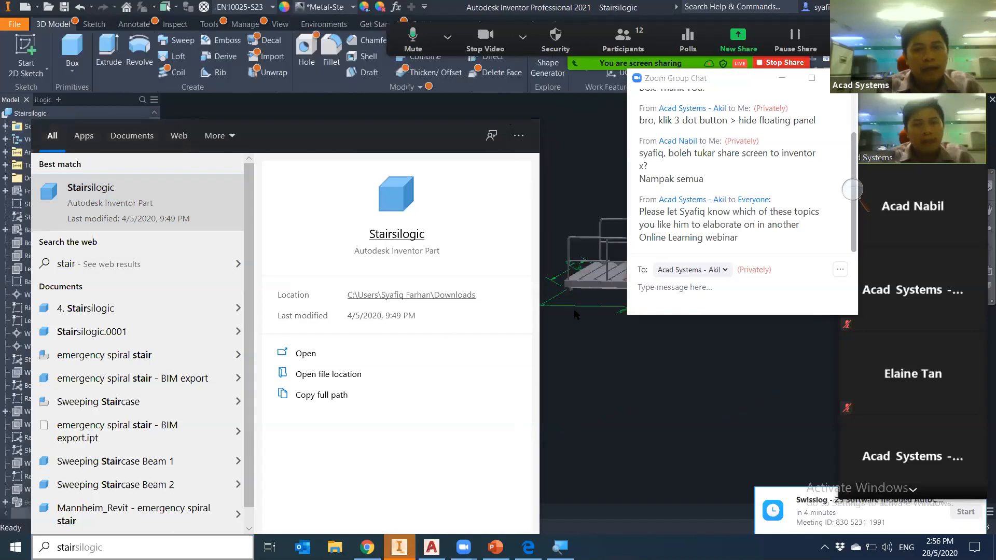
# Clear the stair model's view by minimizing the Zoom chat, closing the Combine form and moving the participant video strip aside
pyautogui.click(527, 394)
pyautogui.keyDown('shift'); pyautogui.moveTo(492, 409); pyautogui.dragTo(475, 451, button='middle'); pyautogui.keyUp('shift')
pyautogui.click(782, 78)
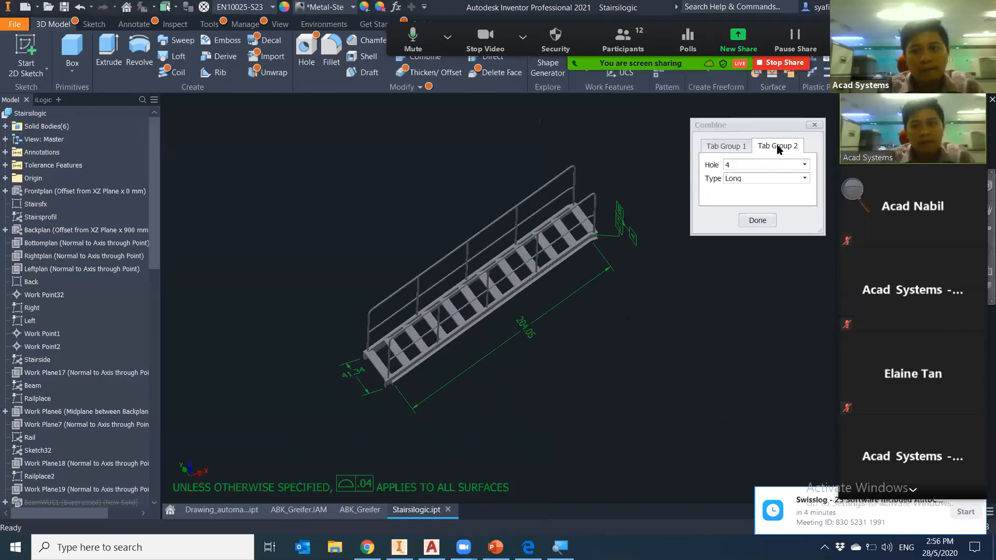
pyautogui.click(814, 125)
pyautogui.moveTo(707, 198); pyautogui.dragTo(671, 182, button='middle')
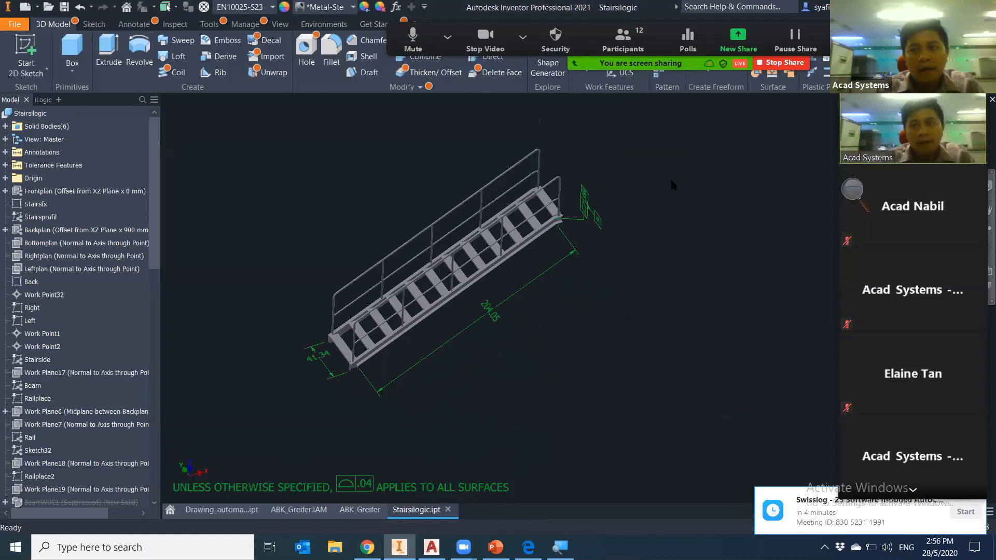
pyautogui.moveTo(950, 115); pyautogui.dragTo(862, 498)
# Return the stair model to its home view and open its iLogic Size form beside it
pyautogui.keyDown('shift'); pyautogui.moveTo(733, 227); pyautogui.dragTo(612, 202, button='middle'); pyautogui.keyUp('shift')
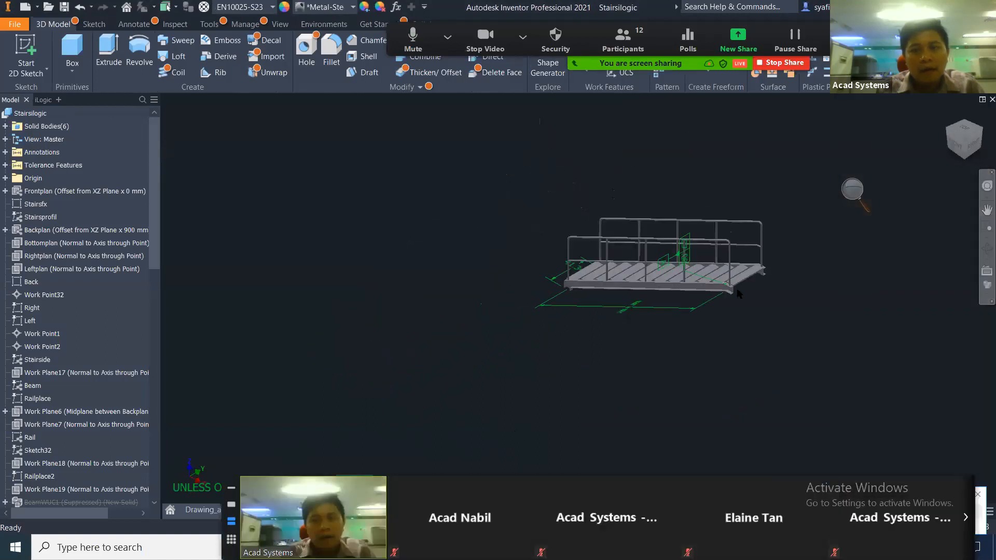
pyautogui.click(950, 141)
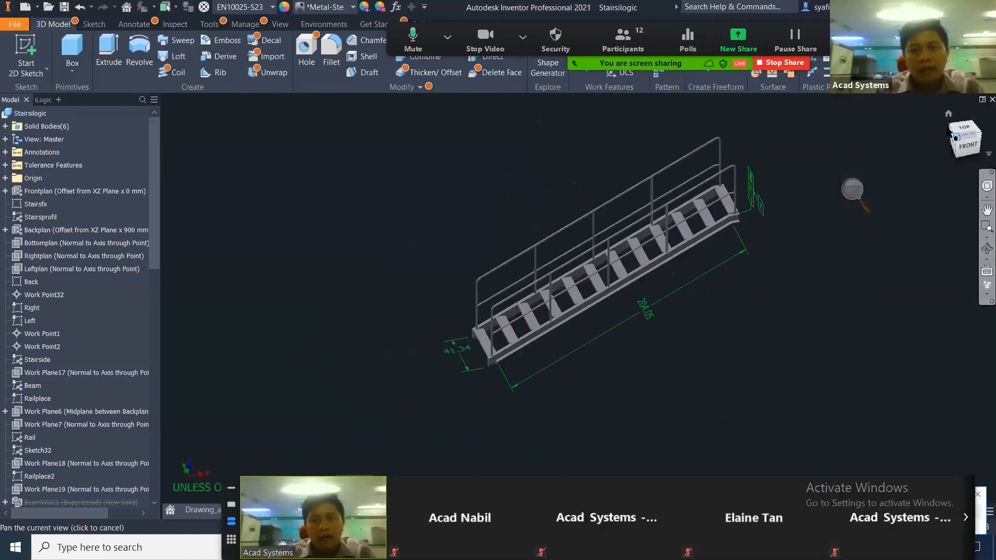
pyautogui.scroll(-3, 716, 310)
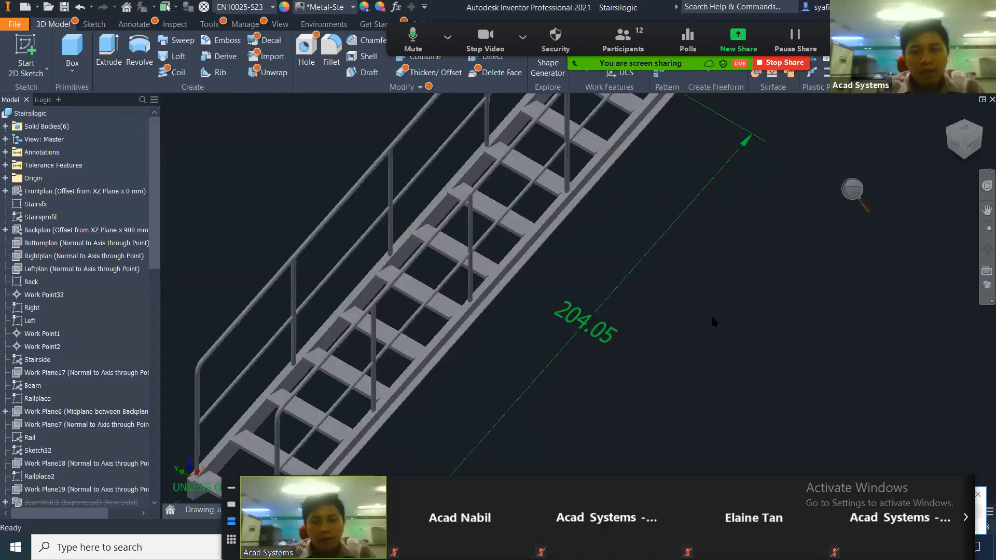
pyautogui.moveTo(706, 322); pyautogui.dragTo(739, 333, button='middle')
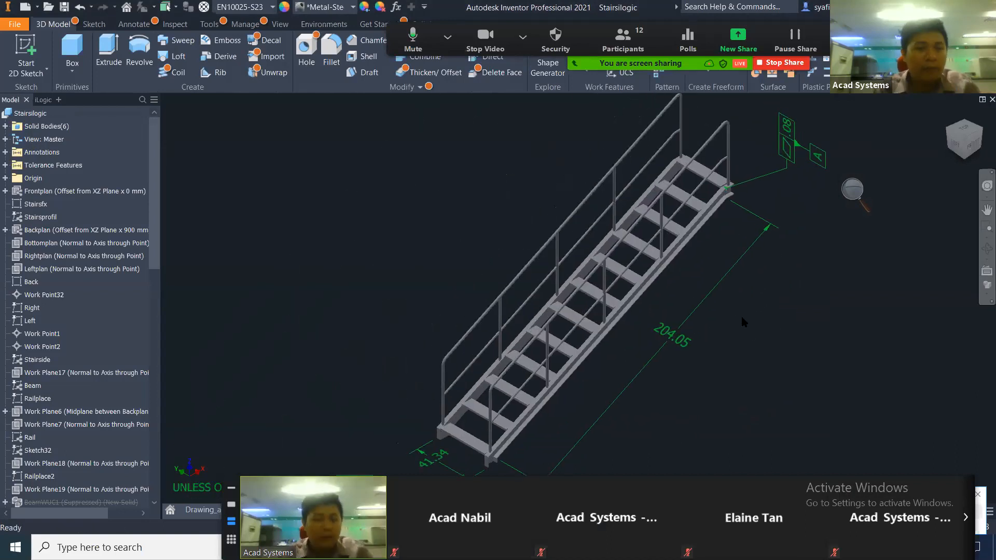
pyautogui.click(43, 100)
pyautogui.click(46, 138)
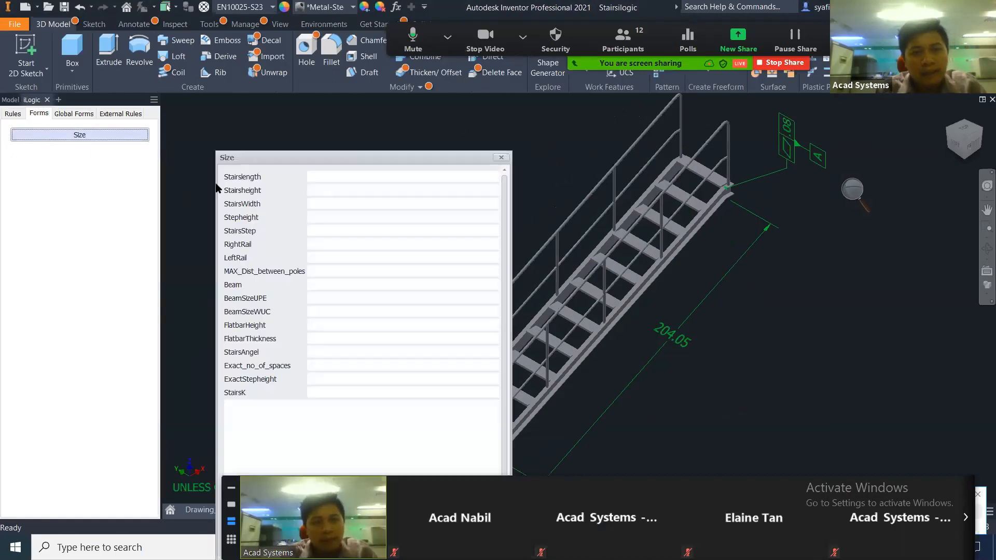
pyautogui.moveTo(320, 158); pyautogui.dragTo(252, 119)
pyautogui.moveTo(618, 313); pyautogui.dragTo(720, 312, button='middle')
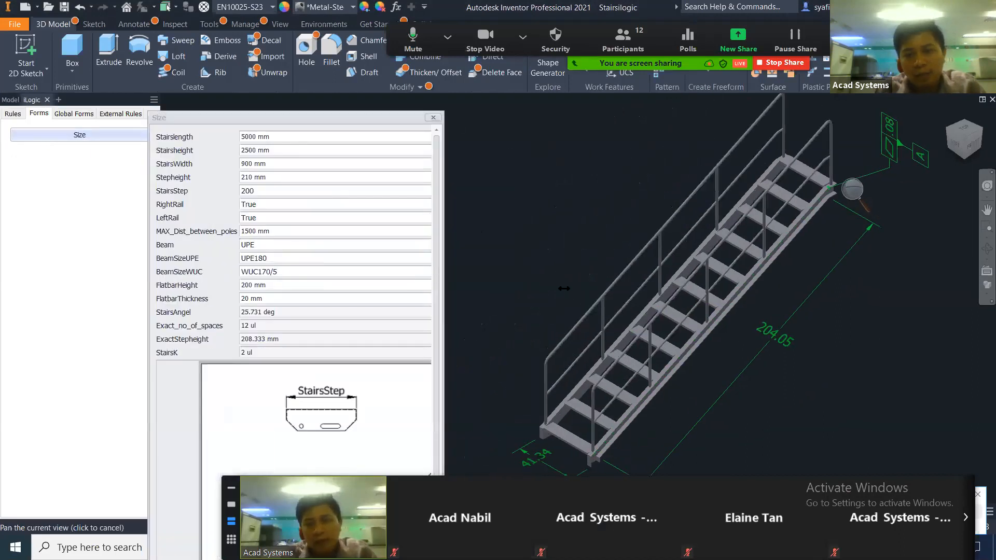
# Set Stairslength to 4000 mm and Stairsheight to 1750 mm in the Size form
pyautogui.doubleClick(249, 136)
pyautogui.write('4000')
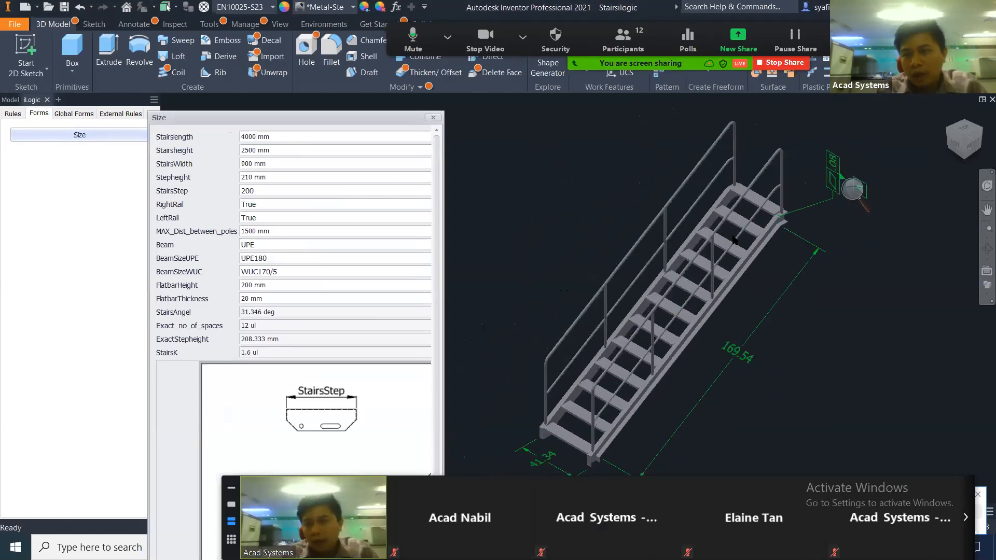
pyautogui.moveTo(649, 365); pyautogui.dragTo(681, 345, button='middle')
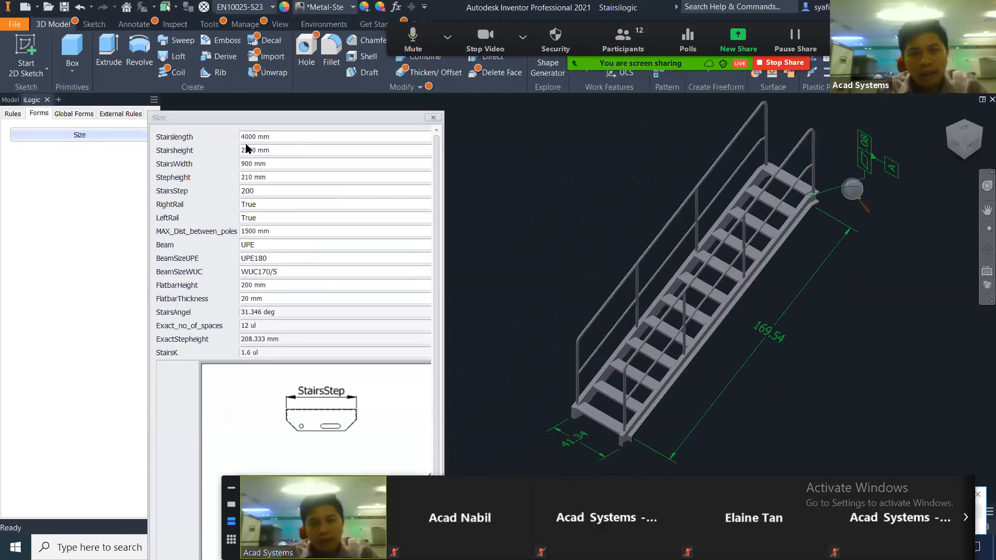
pyautogui.moveTo(256, 152); pyautogui.dragTo(234, 152)
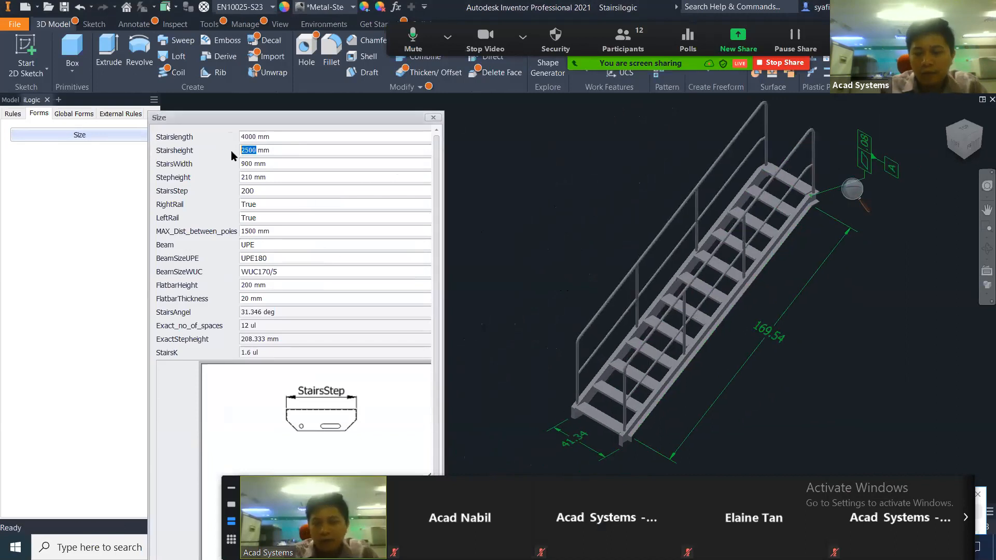
pyautogui.write('1750')
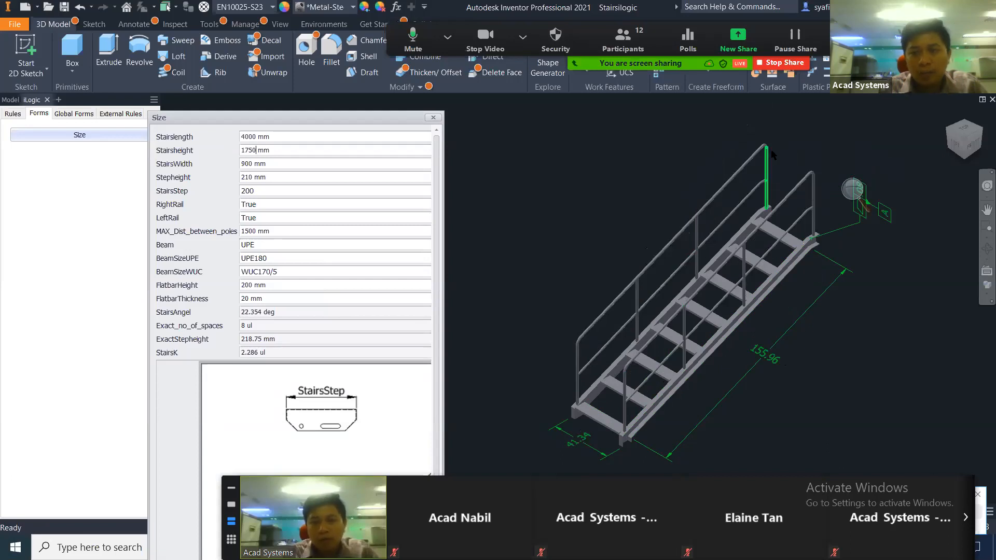
# Set RightRail to False to remove the stair's right railing, and close the Size form
pyautogui.click(269, 206)
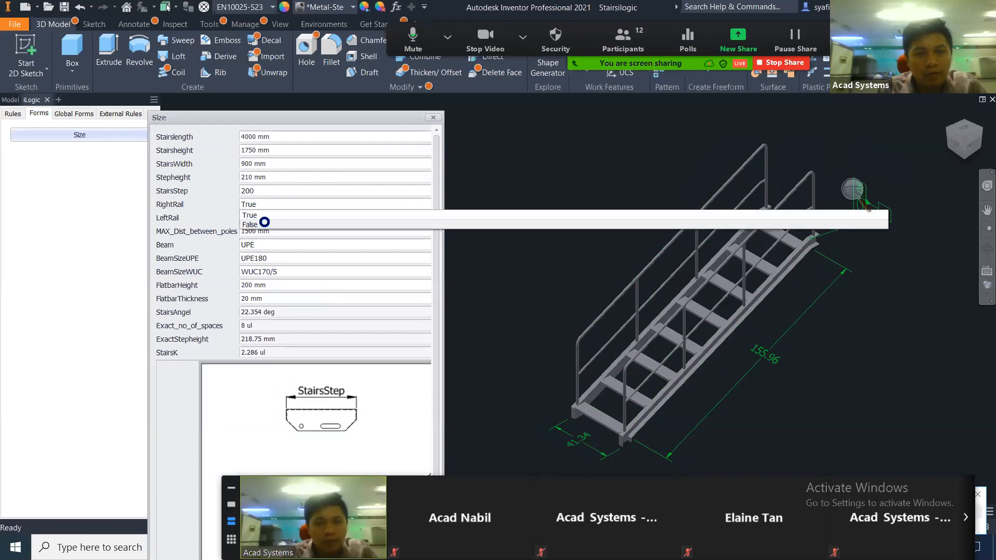
pyautogui.click(265, 224)
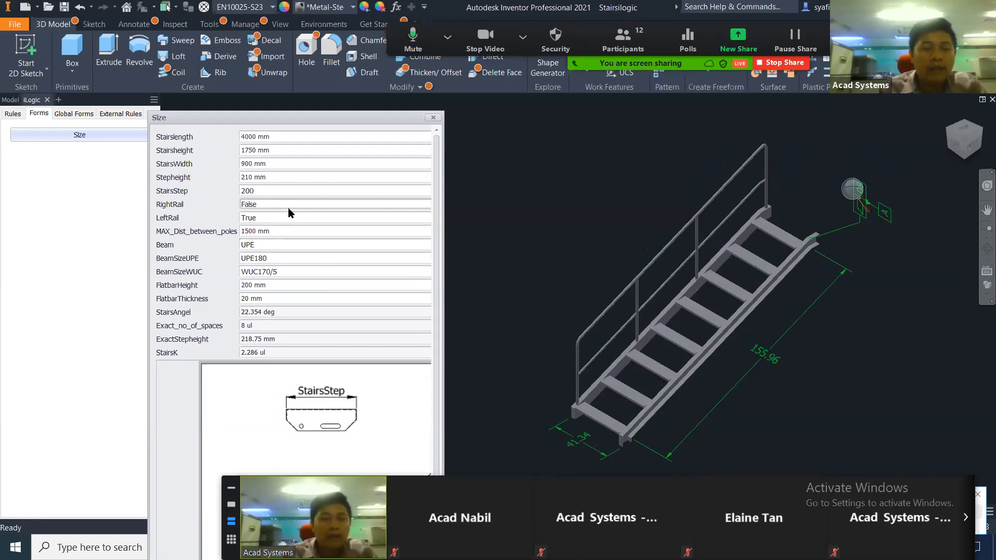
pyautogui.click(433, 117)
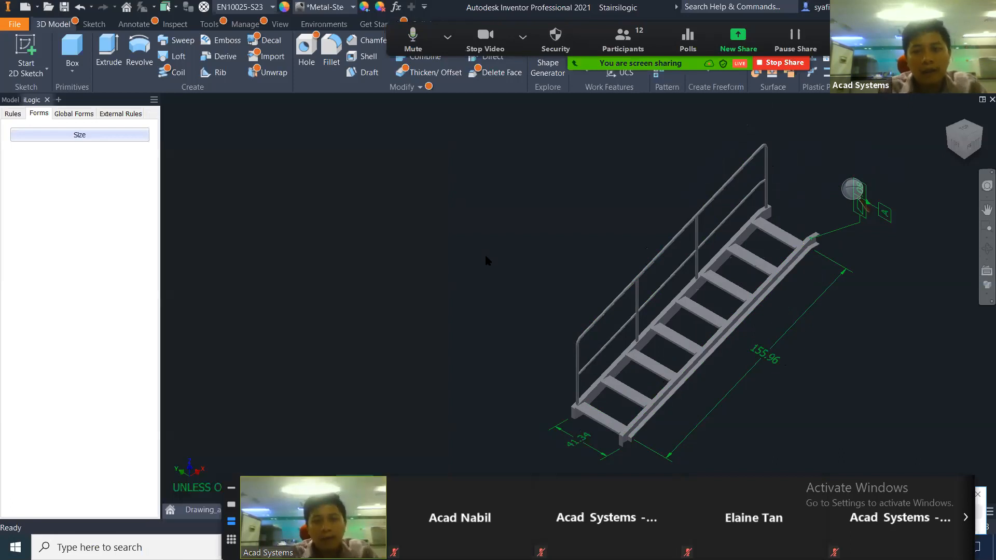
pyautogui.scroll(-5, 456, 311)
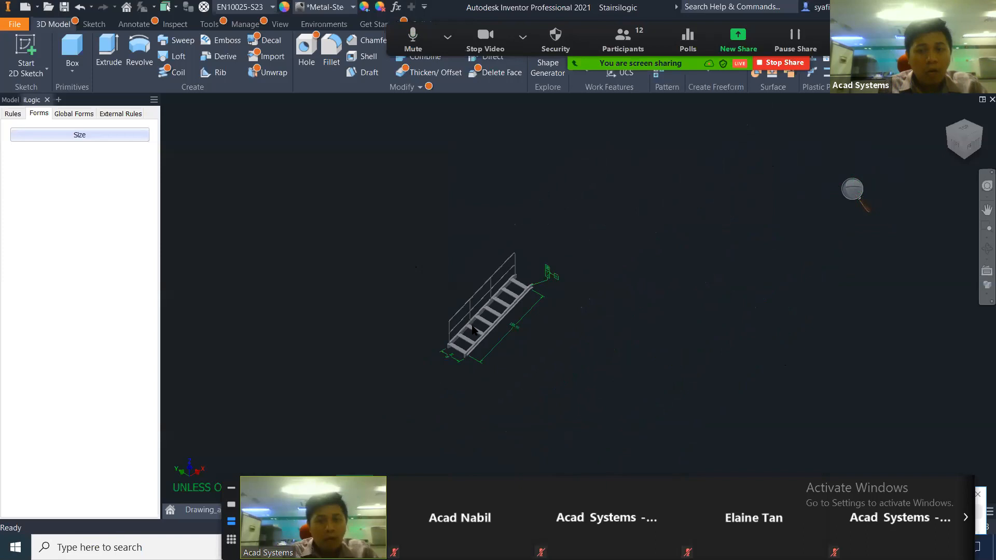
pyautogui.scroll(2, 475, 332)
pyautogui.moveTo(475, 332); pyautogui.dragTo(466, 331, button='middle')
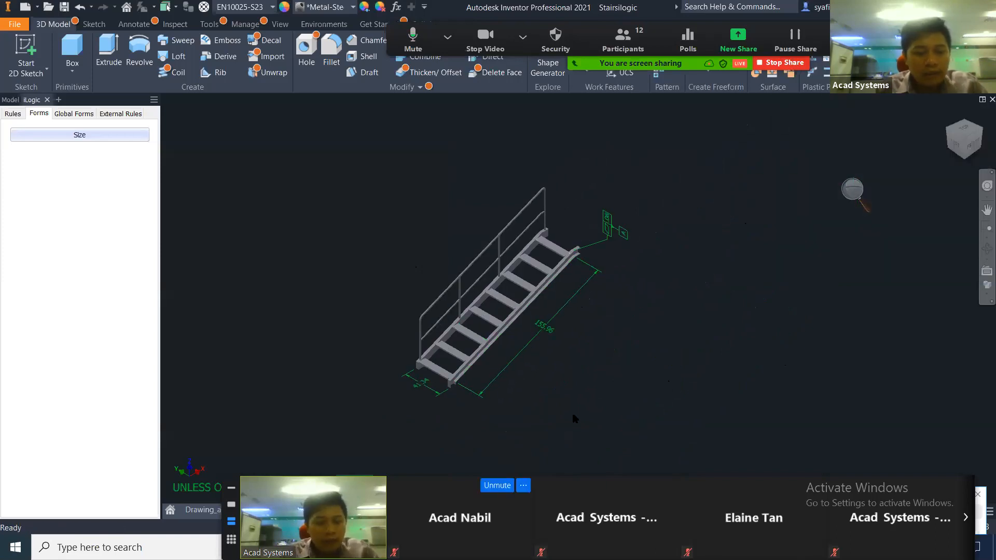
pyautogui.moveTo(656, 334); pyautogui.dragTo(643, 338, button='middle')
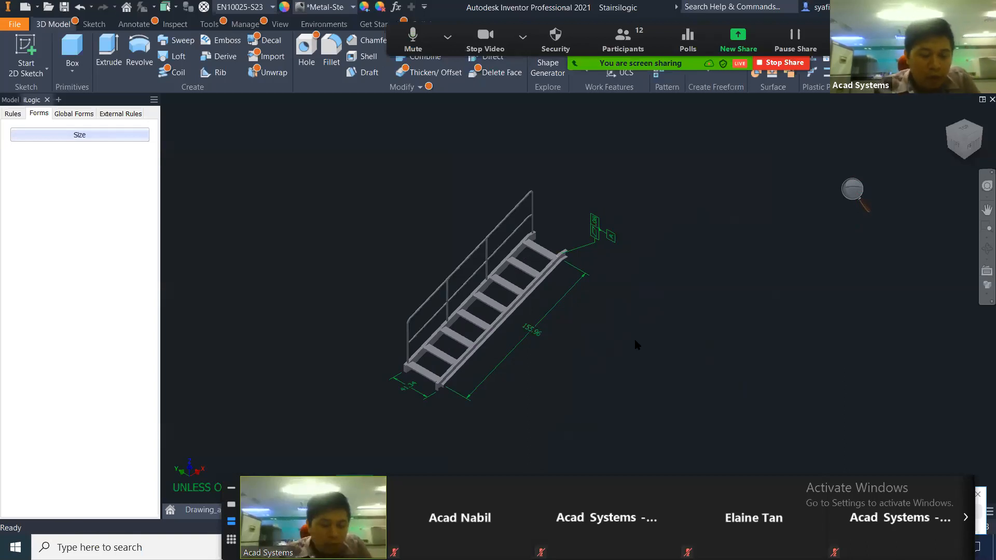
# Switch to Chrome and view the site header of the Acad Systems Basic I-Logic Configuration webinar page
pyautogui.press('super')
pyautogui.hotkey('alt', 'Tab')
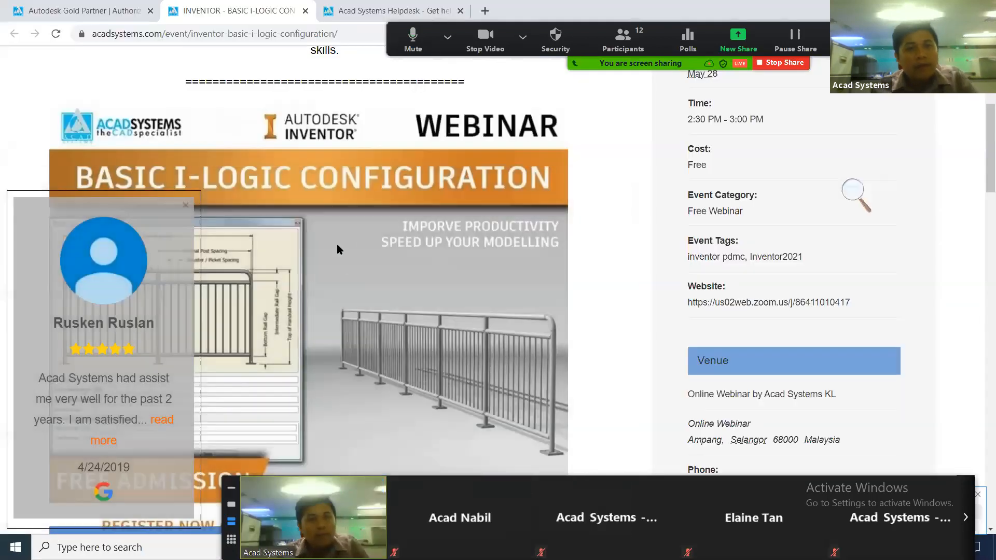
pyautogui.scroll(5, 82, 138)
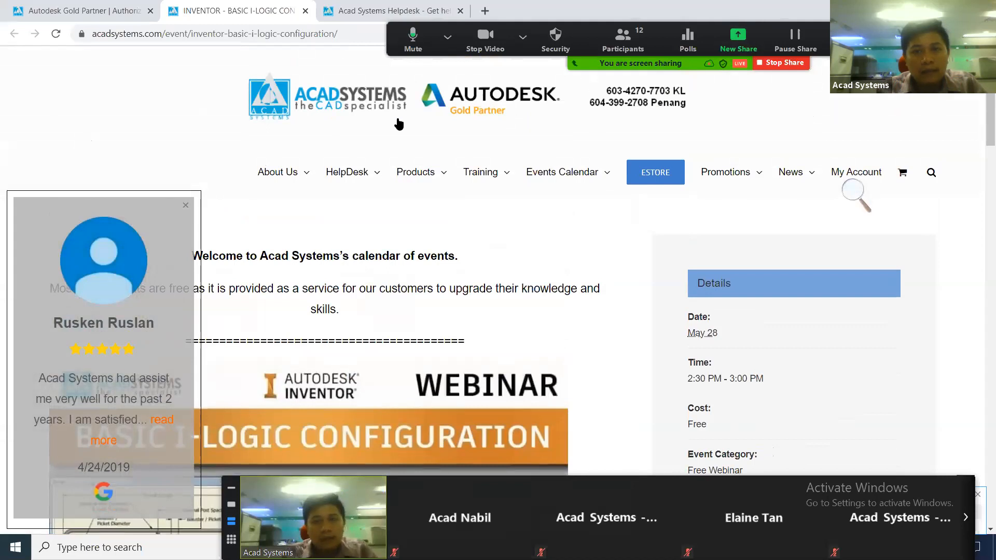
pyautogui.moveTo(353, 185)
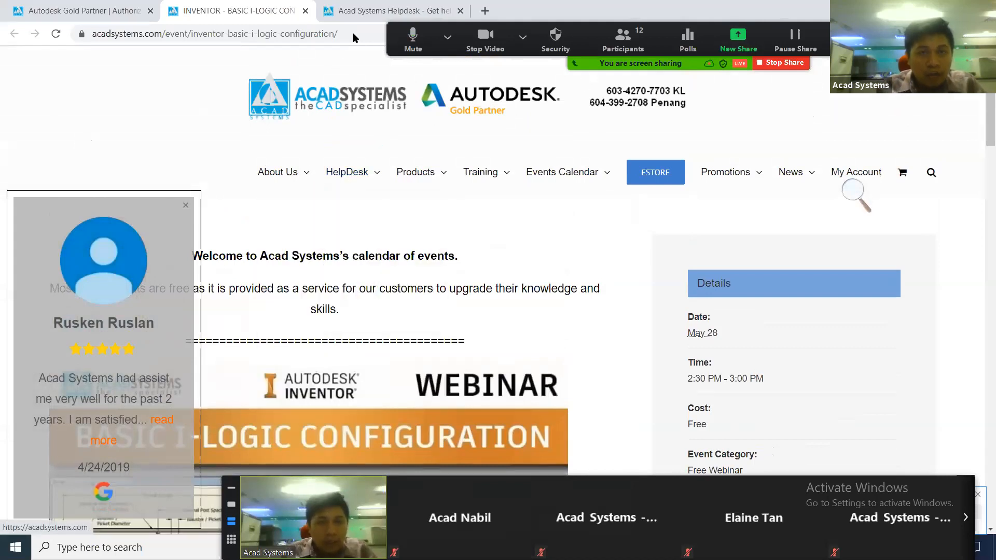
# Open the Acad Systems New Helpdesk page and continue as guest to its new ticket form, closing the customer review pop-up
pyautogui.moveTo(352, 167)
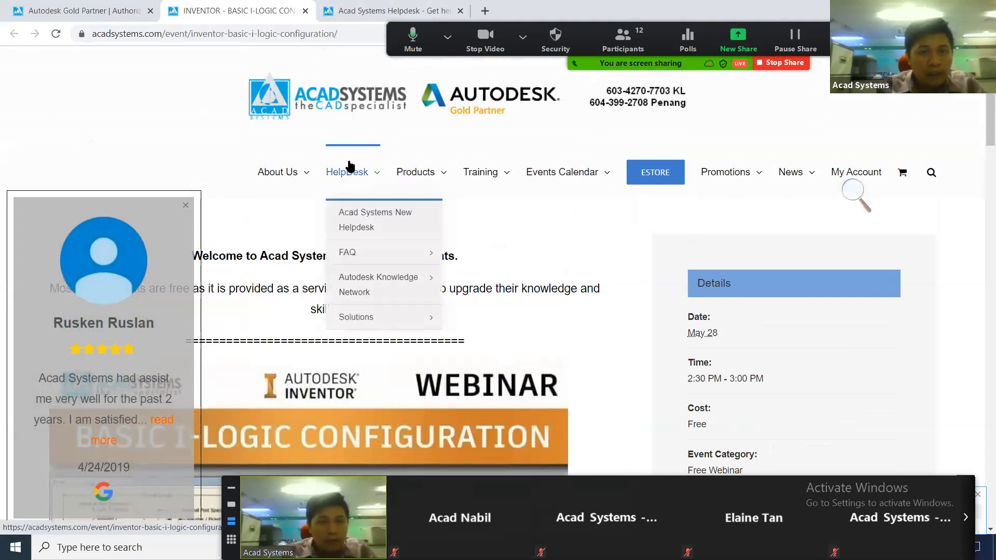
pyautogui.click(364, 227)
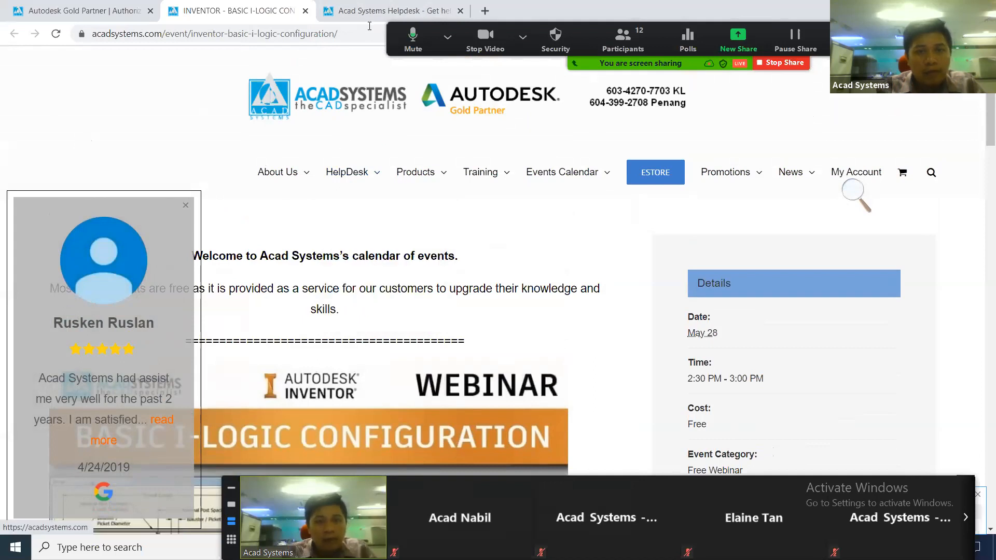
pyautogui.scroll(-4, 425, 322)
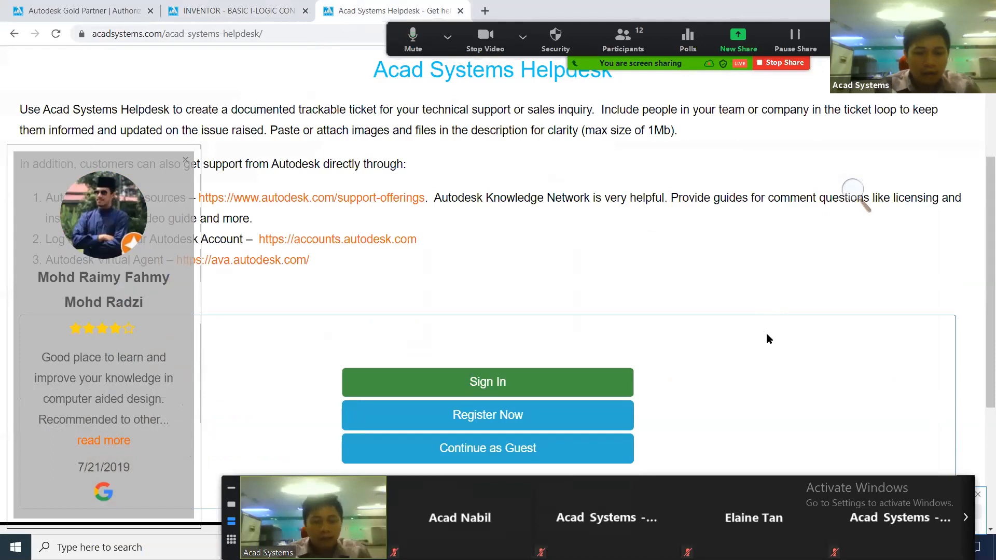
pyautogui.scroll(-1, 760, 337)
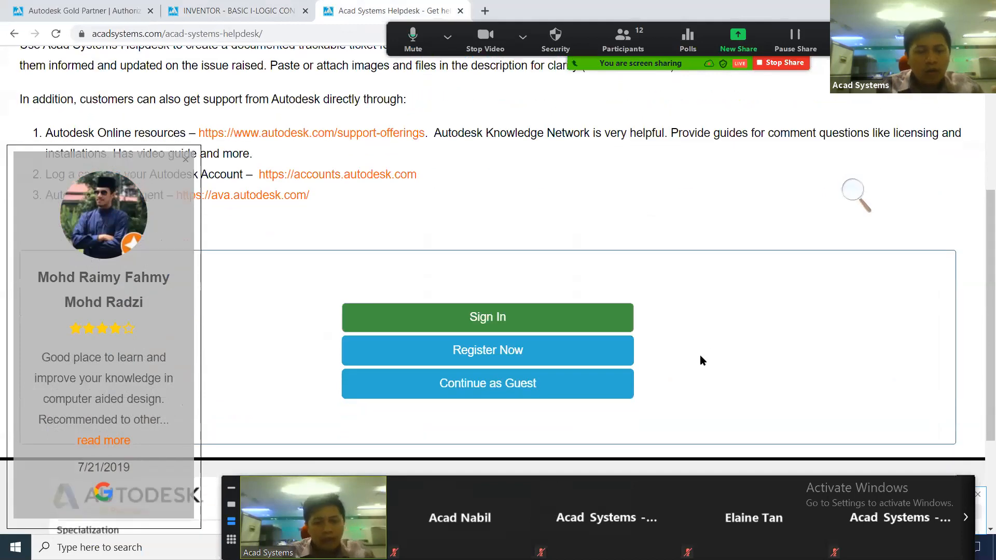
pyautogui.click(597, 390)
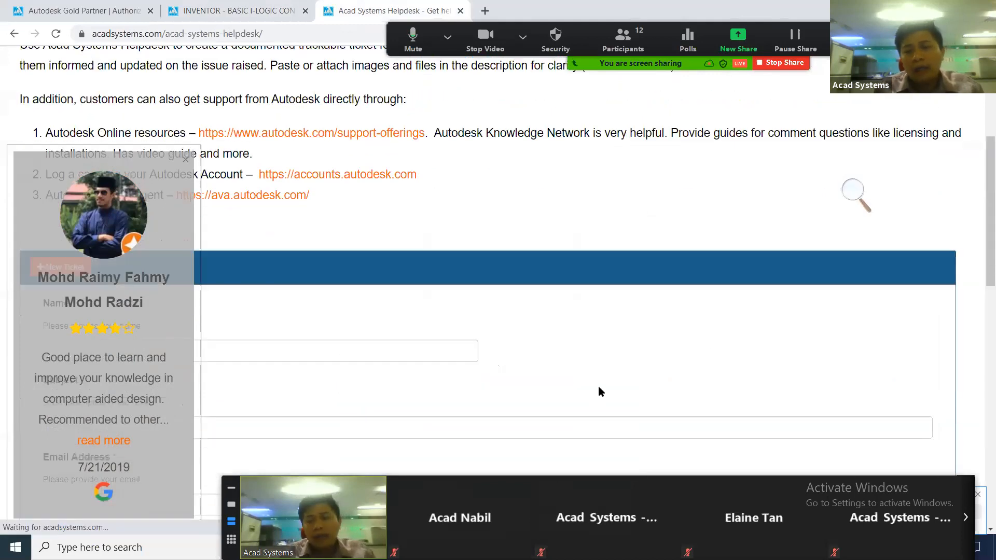
pyautogui.click(186, 160)
# Examine the helpdesk ticket form's fields and its Category options, and return to the page header
pyautogui.scroll(-1, 614, 299)
pyautogui.scroll(1, 616, 300)
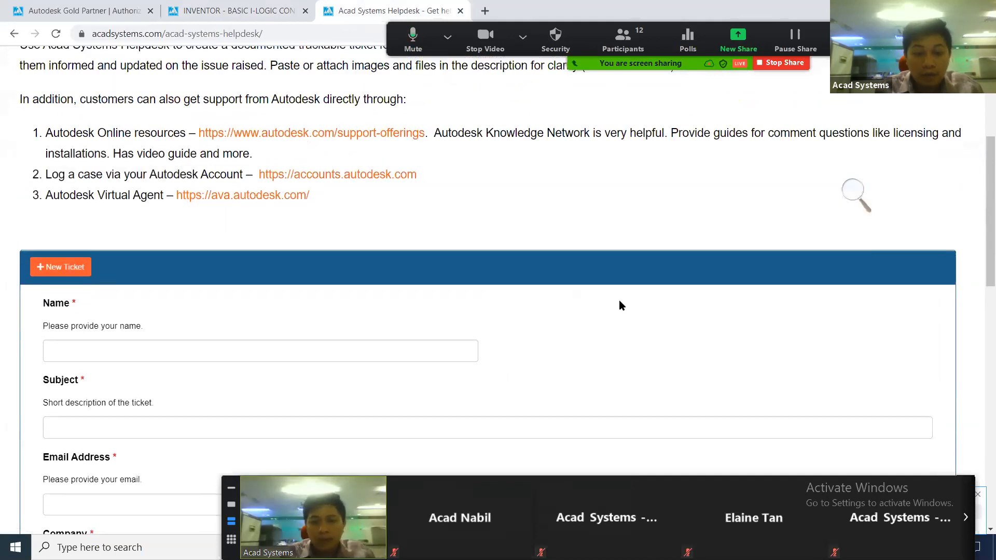
pyautogui.scroll(-1, 621, 306)
pyautogui.scroll(-8, 256, 294)
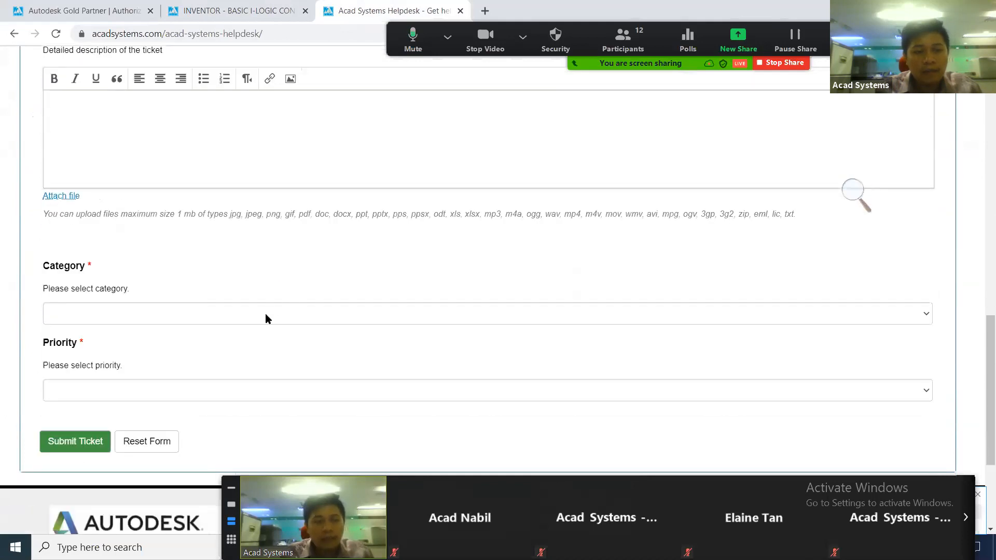
pyautogui.click(268, 319)
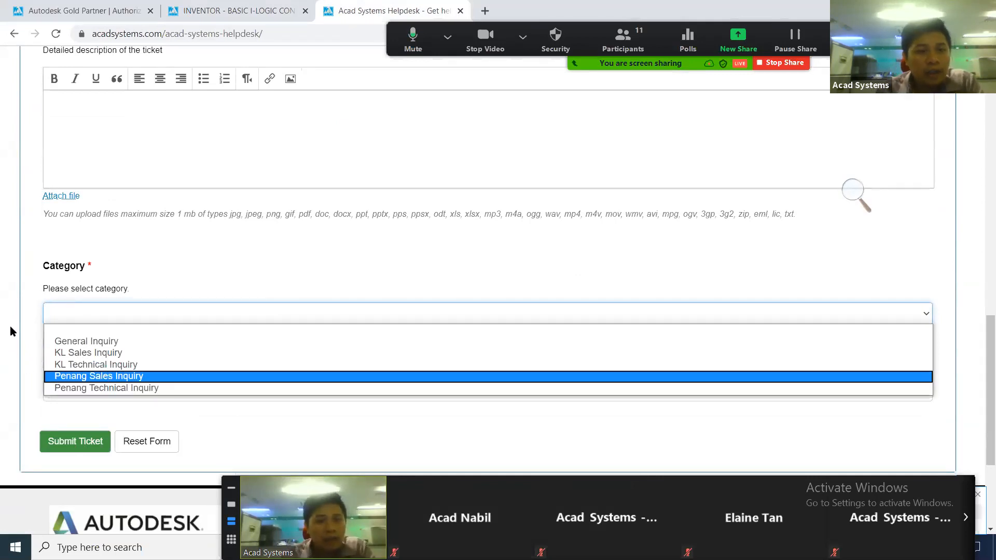
pyautogui.click(22, 299)
pyautogui.scroll(15, 22, 298)
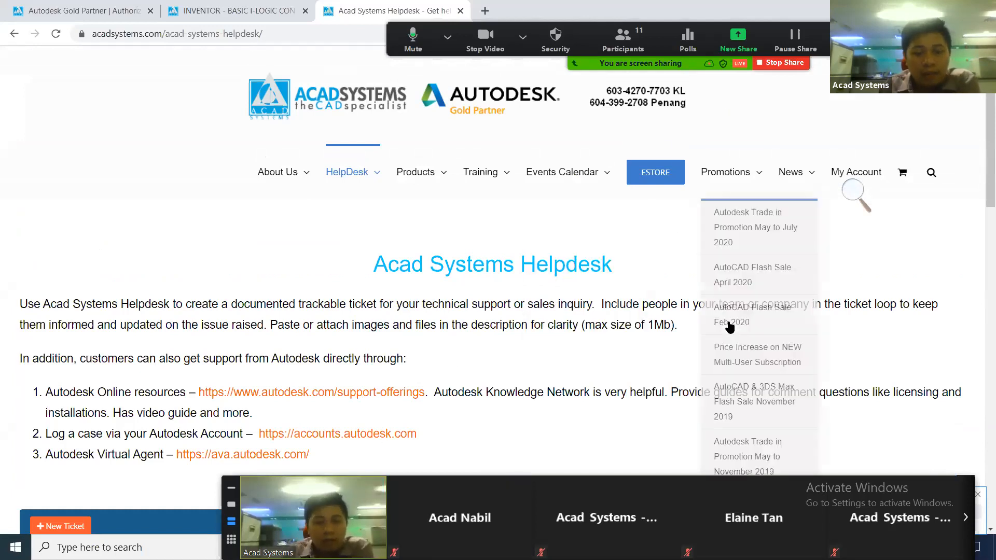
# Switch to the WEBINAR acad presentation in PowerPoint and show slide 2 with the presenter's contact details
pyautogui.press('super')
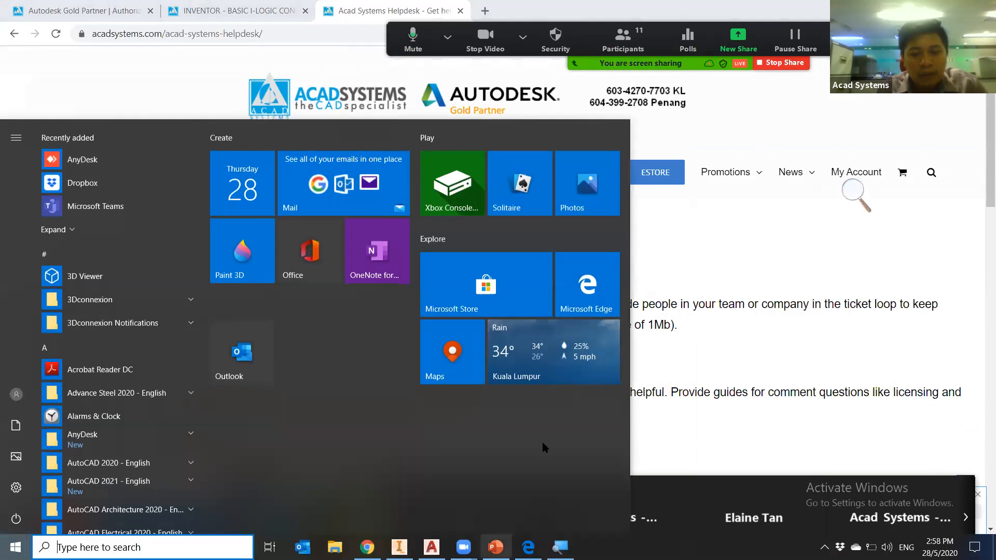
pyautogui.click(496, 548)
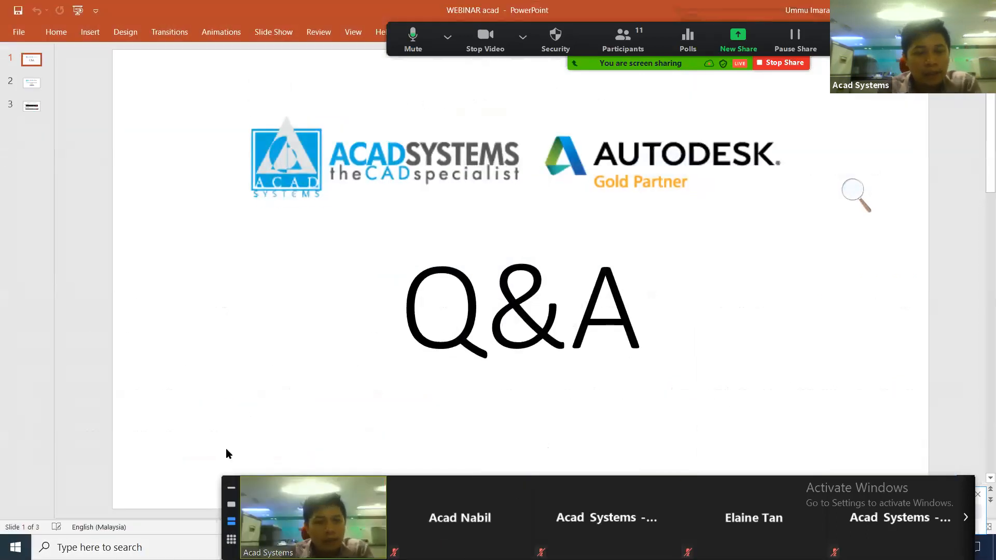
pyautogui.scroll(-1, 169, 288)
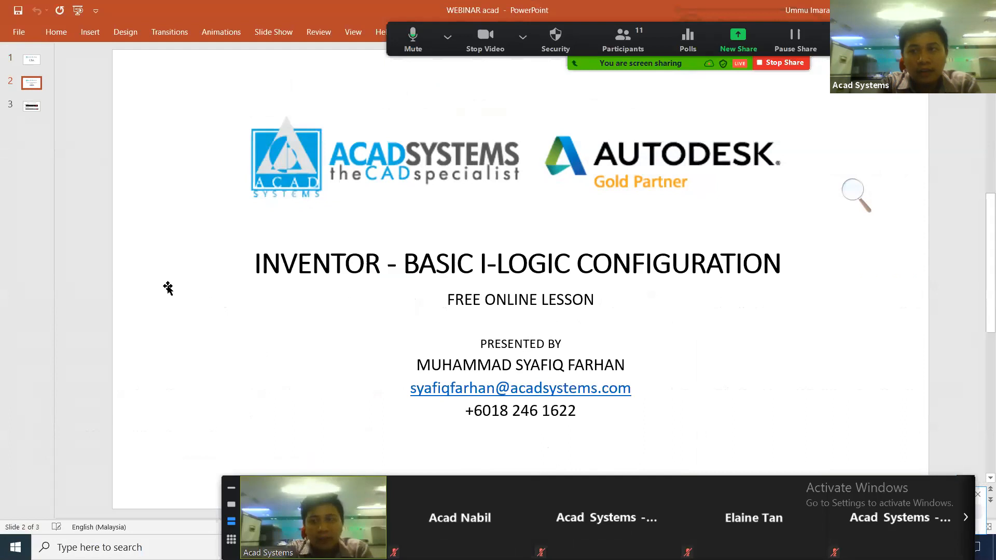
# Open the Zoom group chat over the slide and read its messages
pyautogui.click(963, 41)
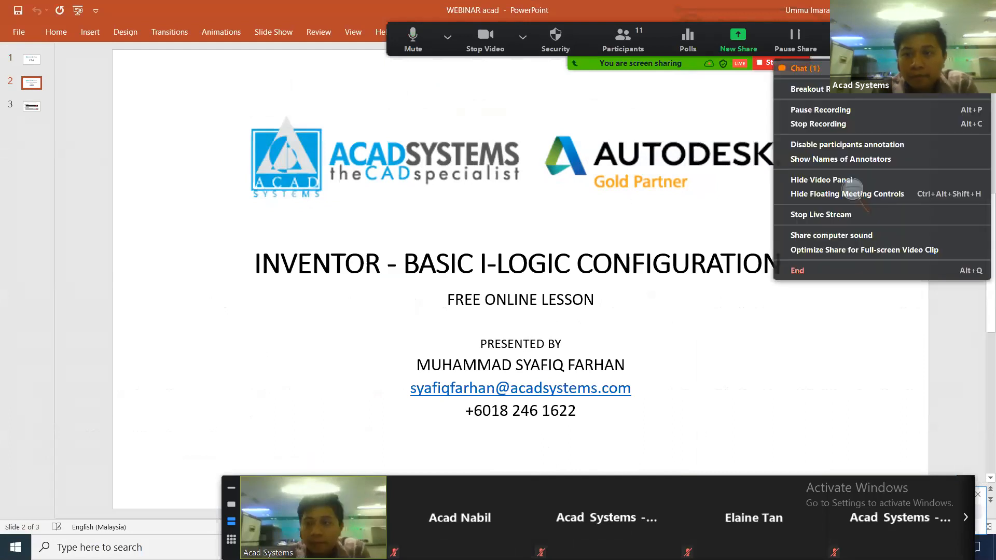
pyautogui.click(903, 69)
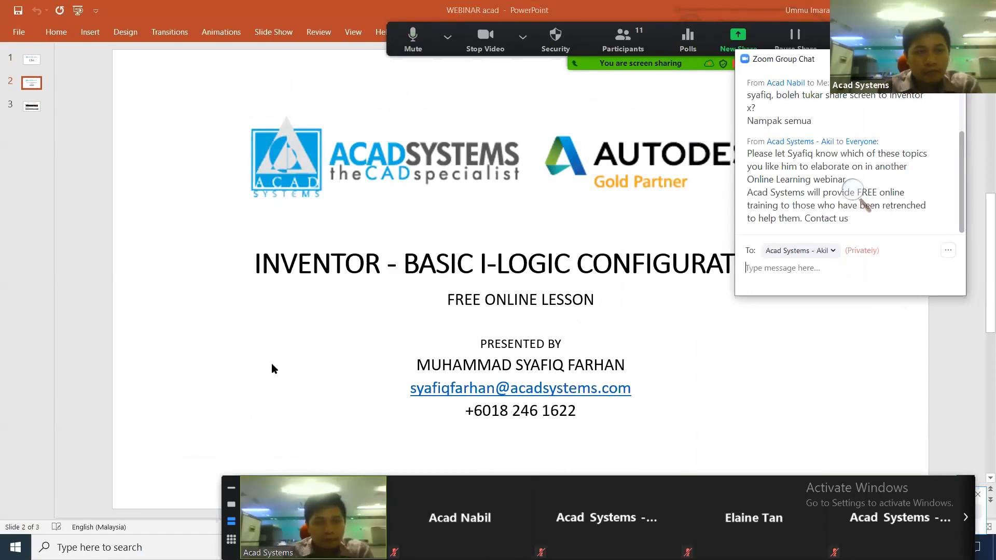
pyautogui.click(231, 321)
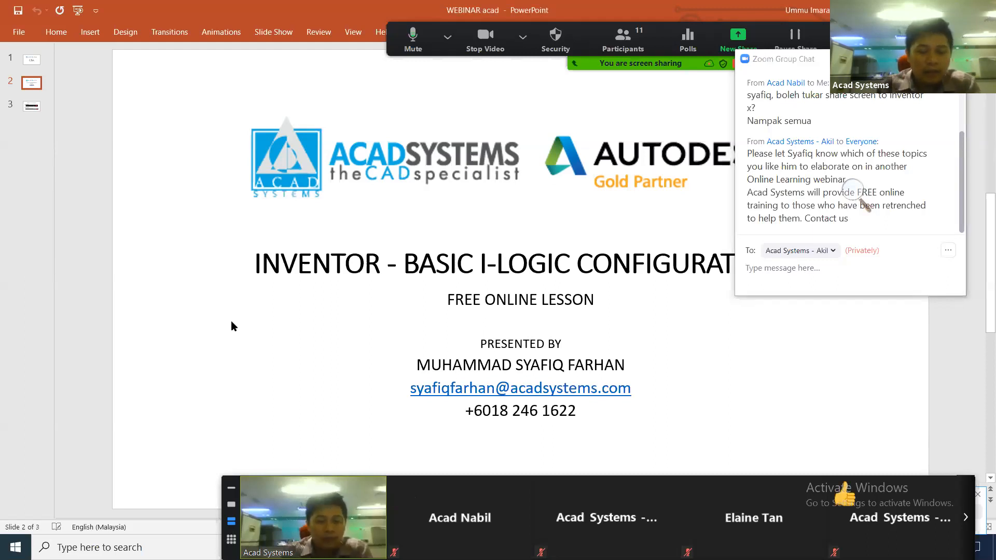
# Show slide 3 with the instructions for sending reactions from a computer or mobile phone
pyautogui.click(17, 121)
pyautogui.click(31, 107)
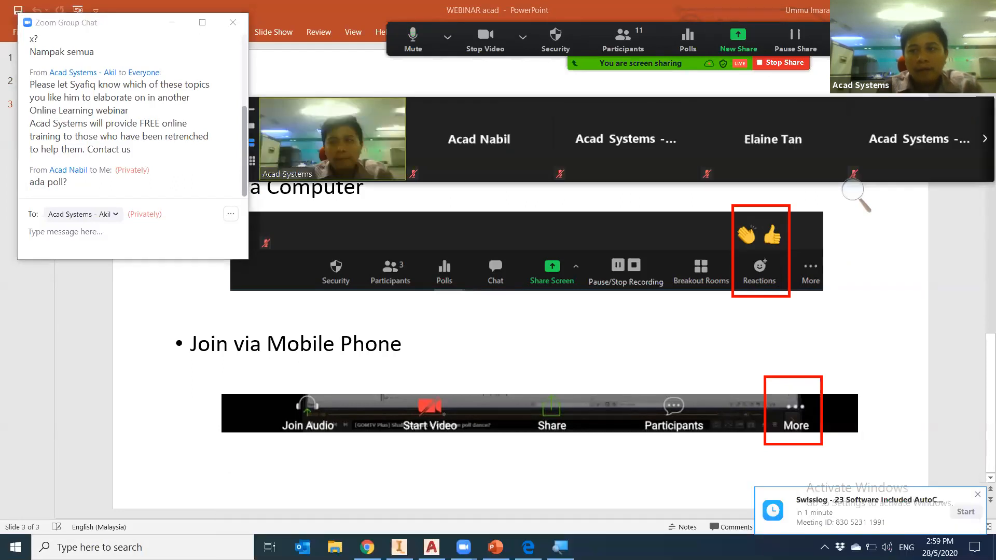
pyautogui.click(963, 40)
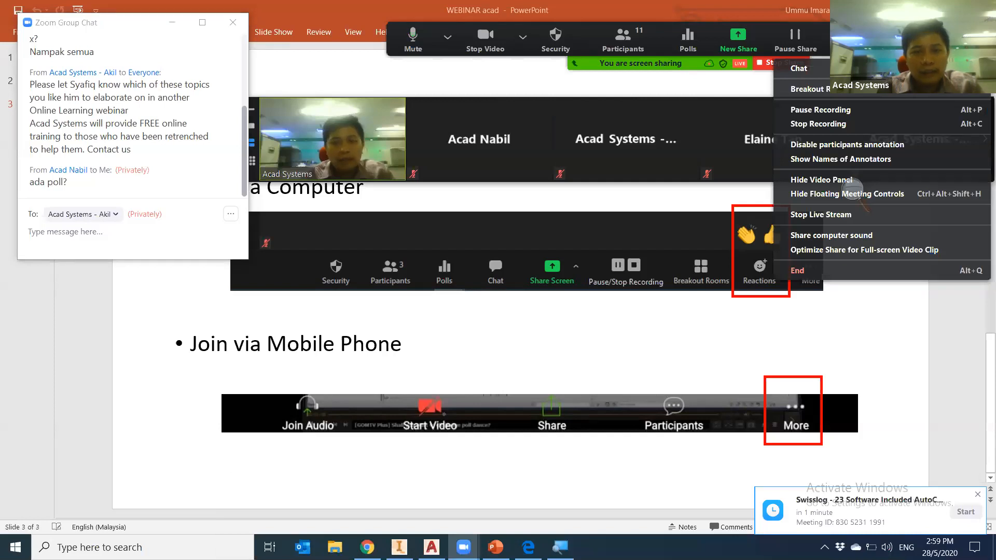
pyautogui.click(860, 349)
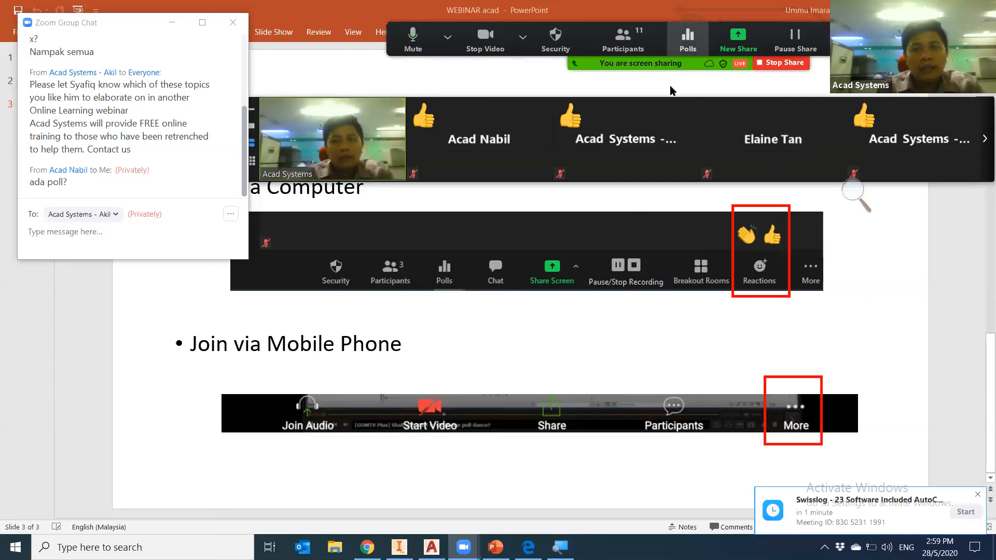
# Run the Polling 1 attendee feedback poll in Zoom until it is ended, and move the Polls window clear of the slide's center
pyautogui.click(688, 41)
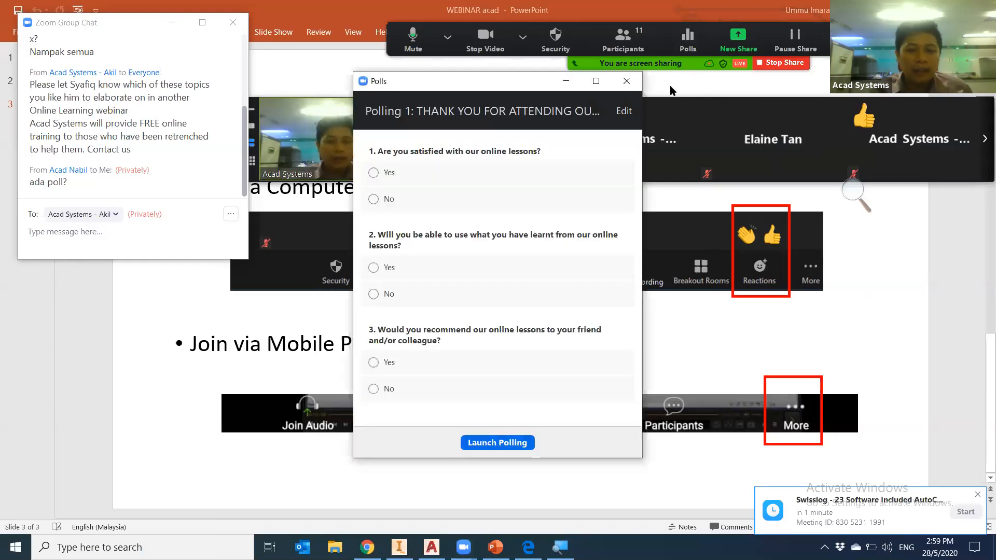
pyautogui.click(497, 443)
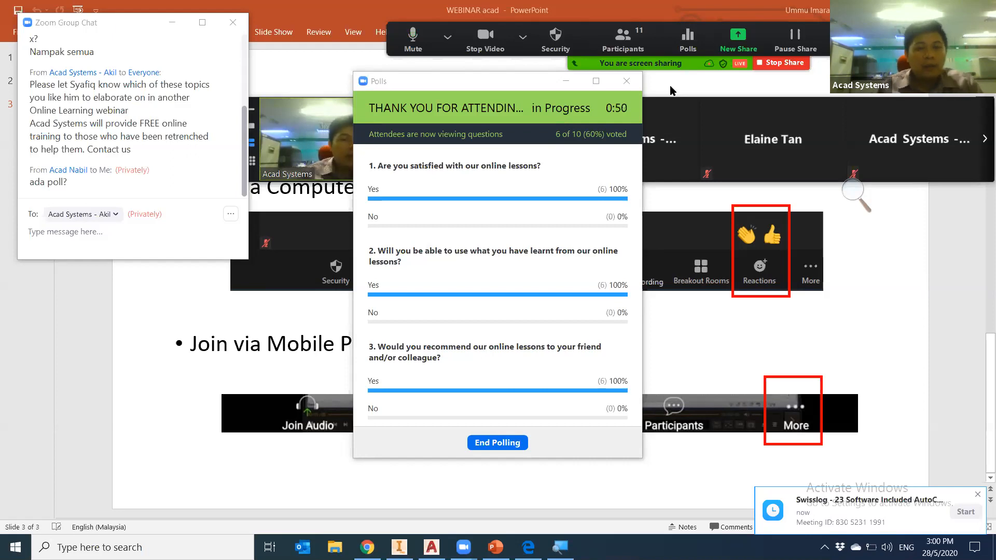
pyautogui.click(498, 443)
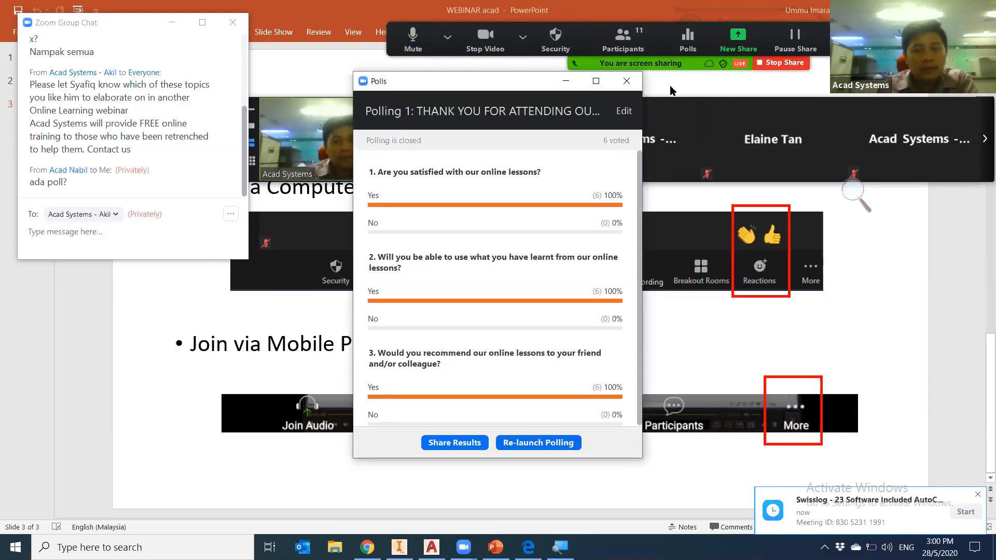
pyautogui.moveTo(429, 81); pyautogui.dragTo(670, 88)
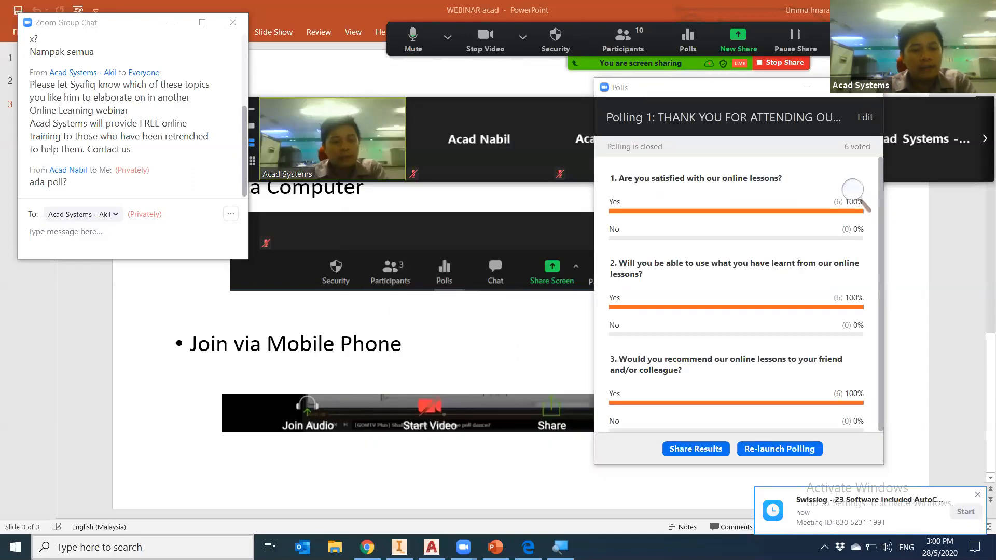
# Find and launch the Snipping Tool from the Windows search
pyautogui.click(210, 547)
pyautogui.write('snipping')
pyautogui.press('Return')
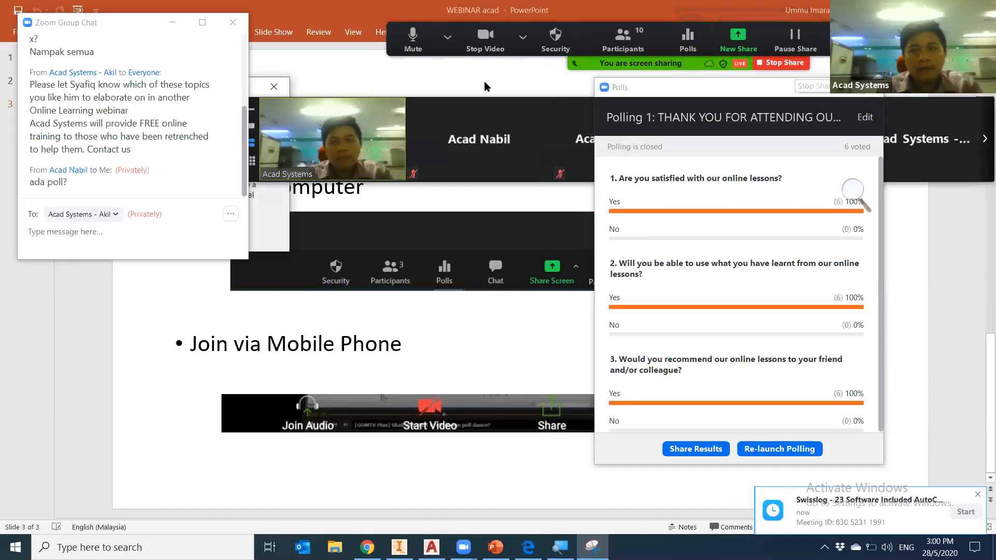
# Stop the Zoom meeting's live stream
pyautogui.click(961, 41)
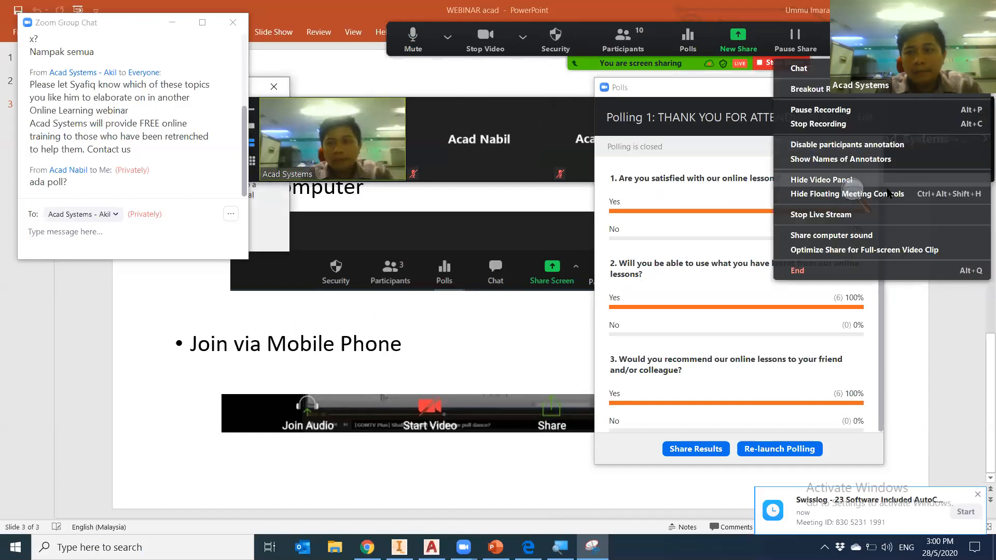
pyautogui.click(876, 214)
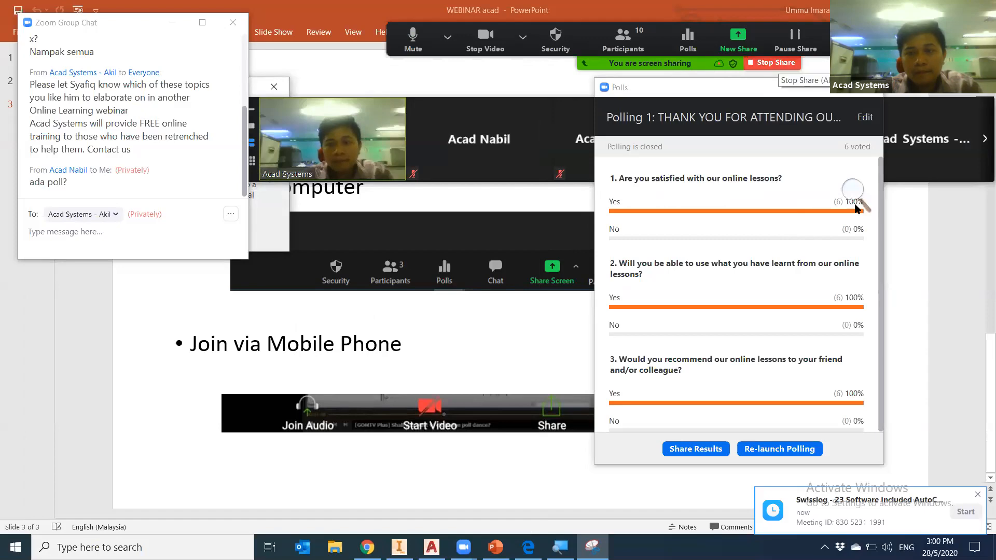